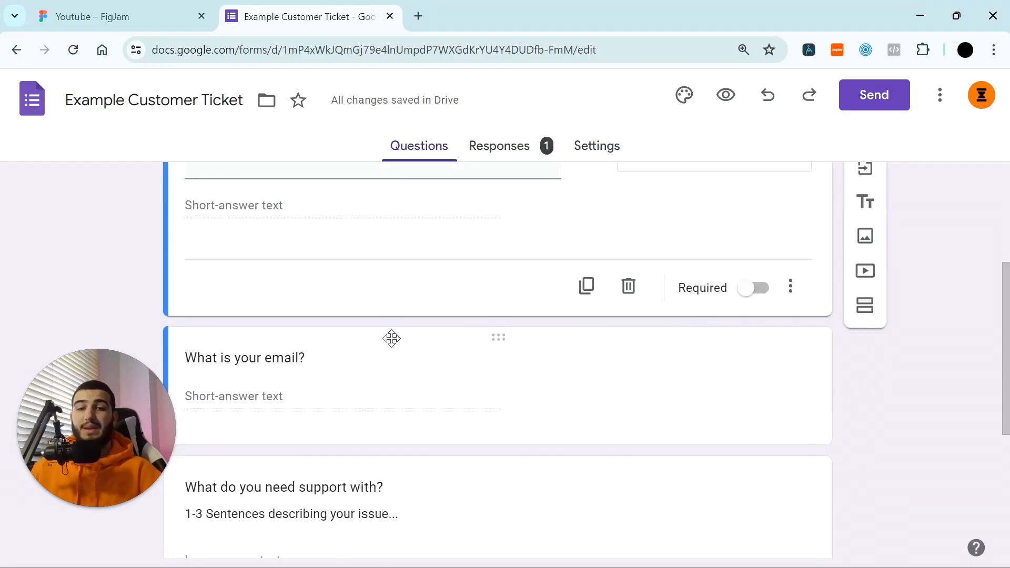
pyautogui.scroll(-2, 573, 330)
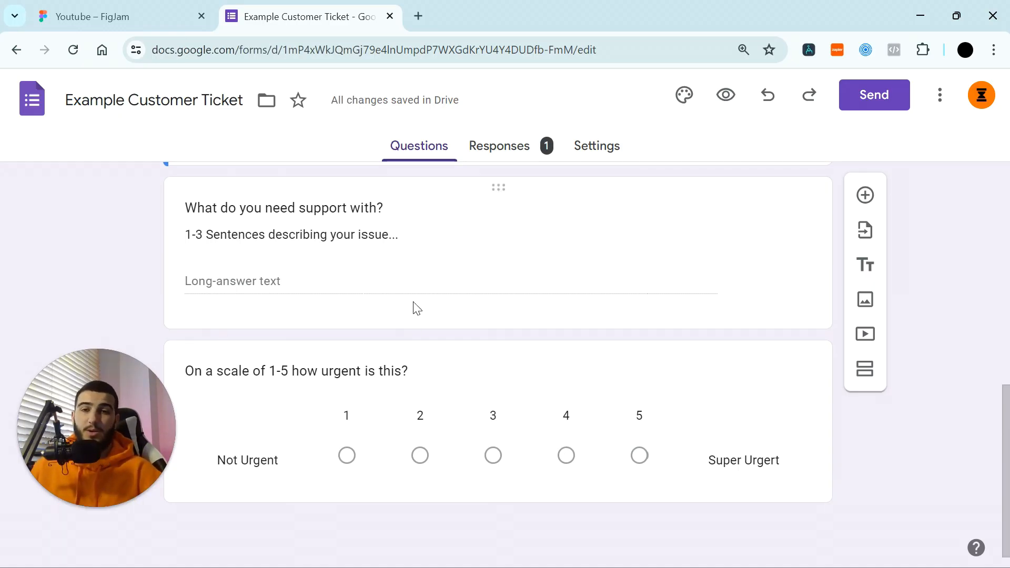
# Step: Scroll through the ticket form's questions down to the 1–5 urgency scale and back
pyautogui.scroll(10, 417, 308)
# Step: Show the FigJam board full screen and centre the Automation #1 flowchart in view
pyautogui.click(150, 7)
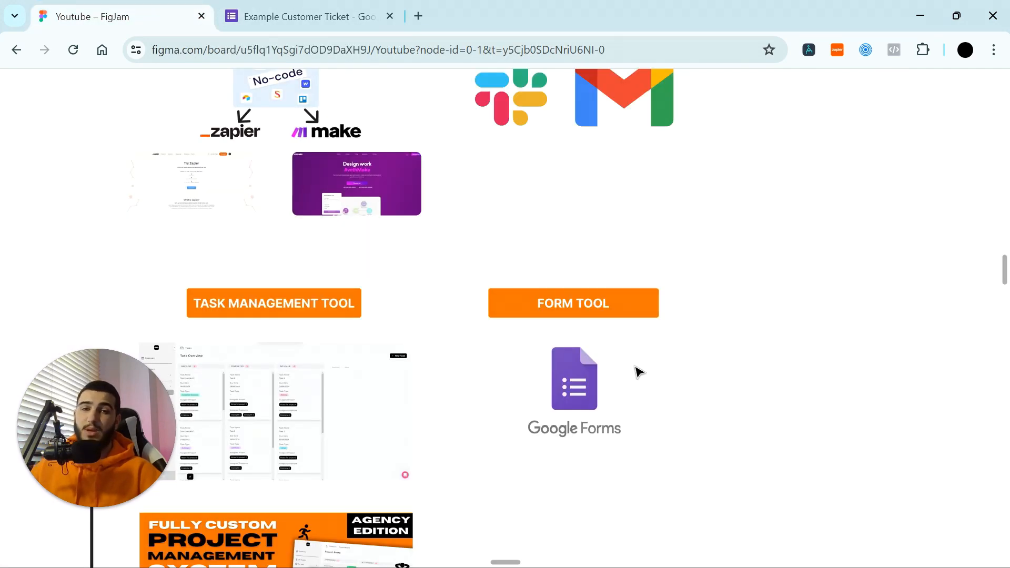
pyautogui.scroll(-5, 616, 372)
pyautogui.press('F11')
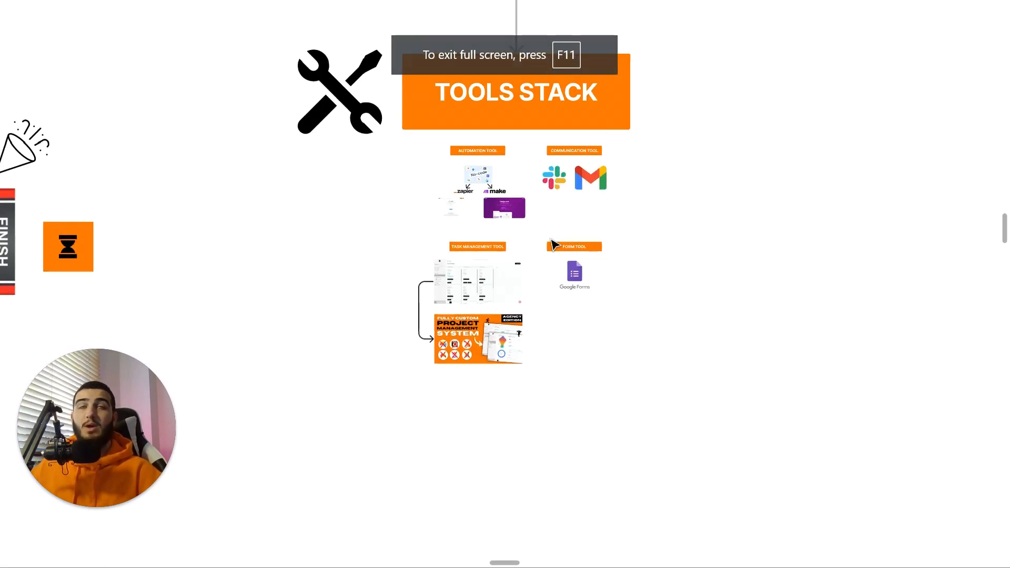
pyautogui.scroll(-5, 548, 246)
pyautogui.moveTo(369, 278); pyautogui.dragTo(931, 211)
pyautogui.moveTo(395, 287); pyautogui.dragTo(842, 208)
pyautogui.moveTo(429, 272); pyautogui.dragTo(669, 240)
pyautogui.scroll(3, 444, 257)
pyautogui.moveTo(467, 253); pyautogui.dragTo(447, 214)
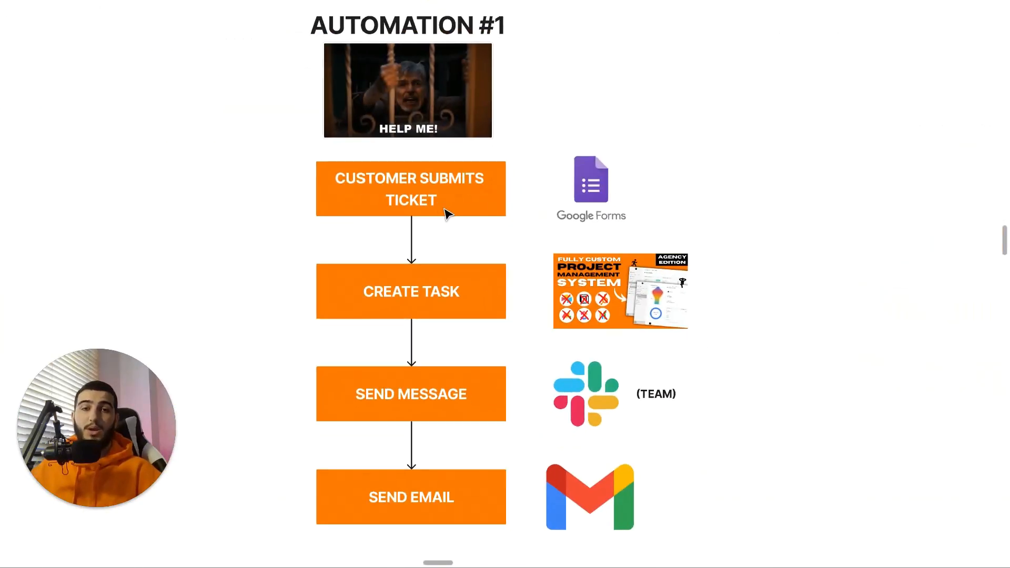
pyautogui.scroll(-1, 447, 214)
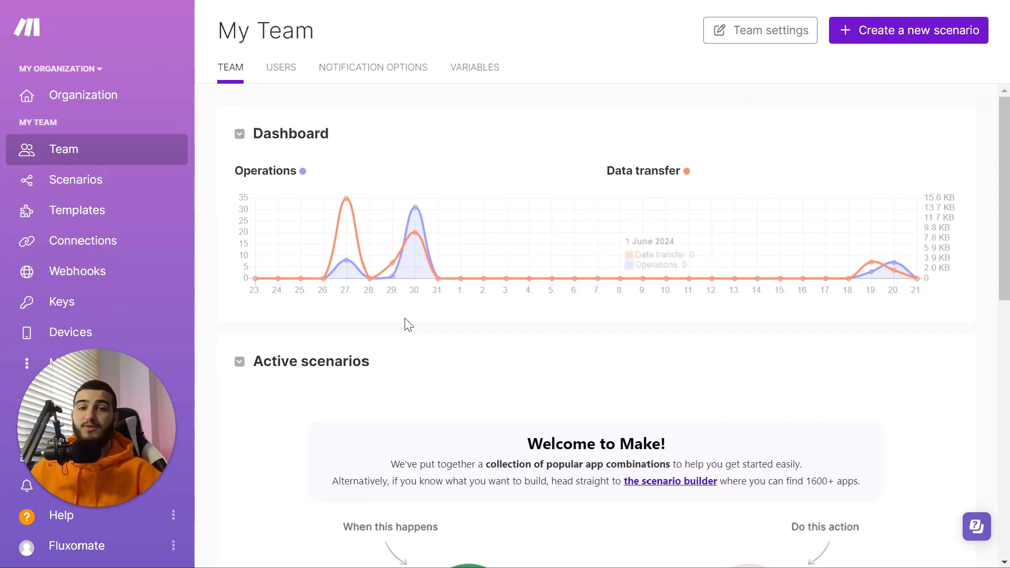
# Step: Create a new scenario named 'Customer Support Automation #1' and shift its empty module left
pyautogui.click(61, 188)
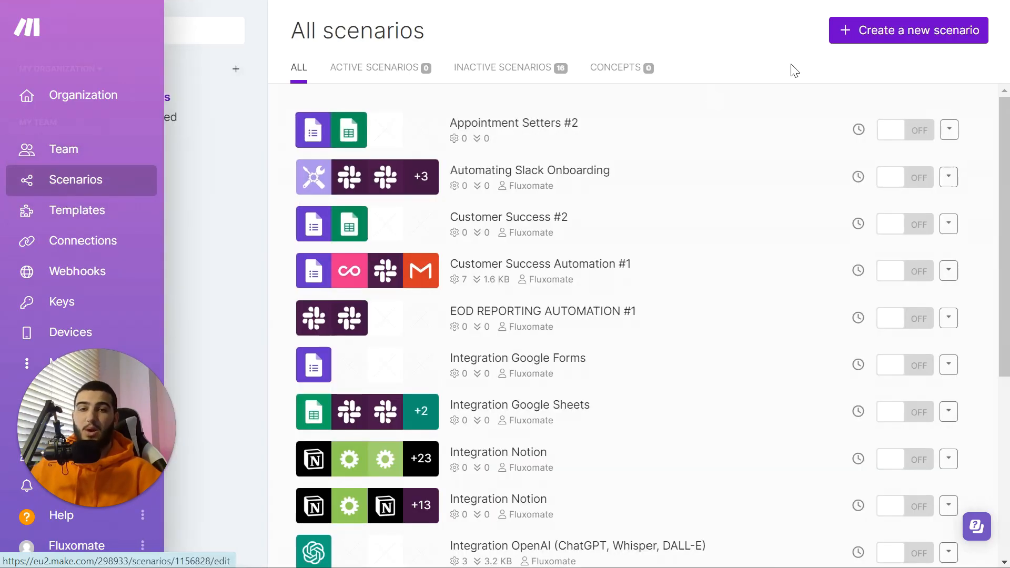
pyautogui.click(883, 37)
pyautogui.click(179, 34)
pyautogui.write('Customwe')
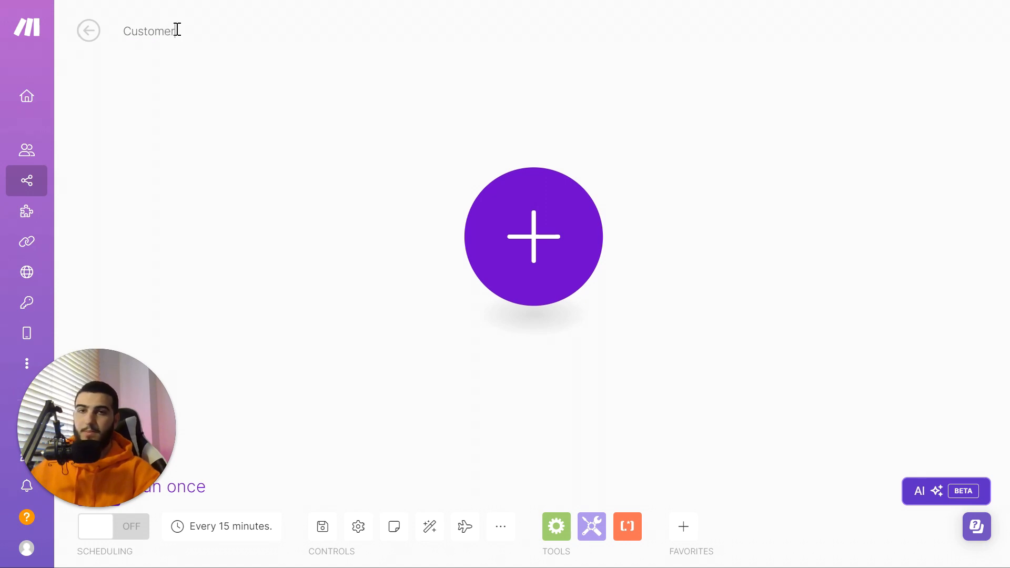
pyautogui.write(' Support Automation #1')
pyautogui.press('Return')
pyautogui.moveTo(557, 220); pyautogui.dragTo(399, 235)
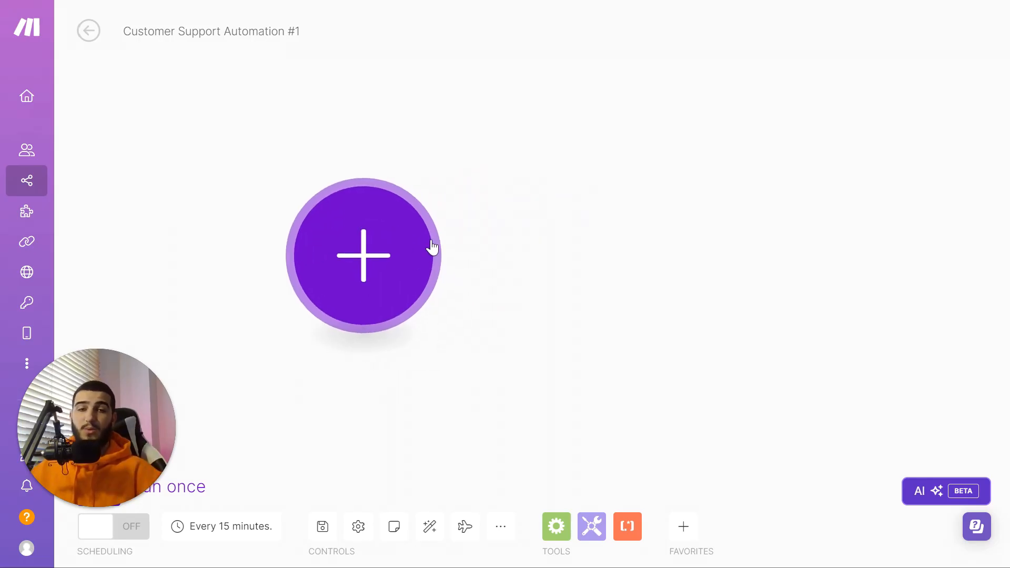
# Step: Add a Google Forms Watch Responses trigger as the first module
pyautogui.click(361, 239)
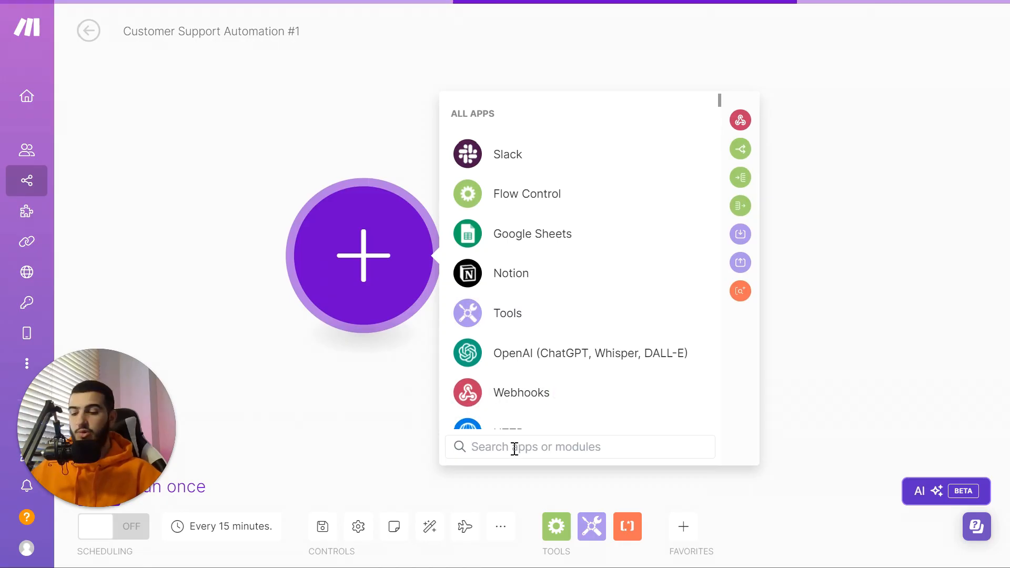
pyautogui.write('google')
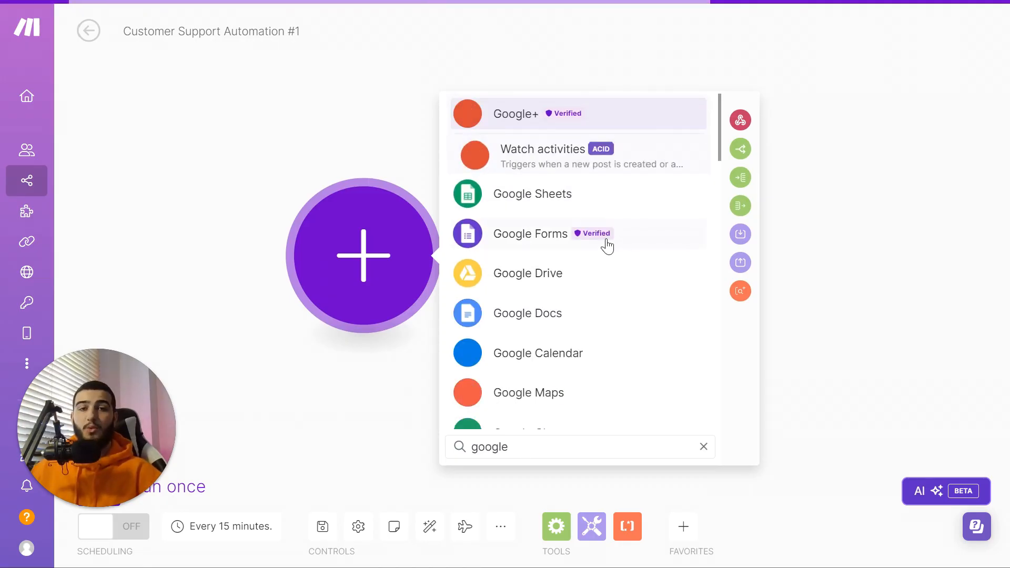
pyautogui.click(607, 238)
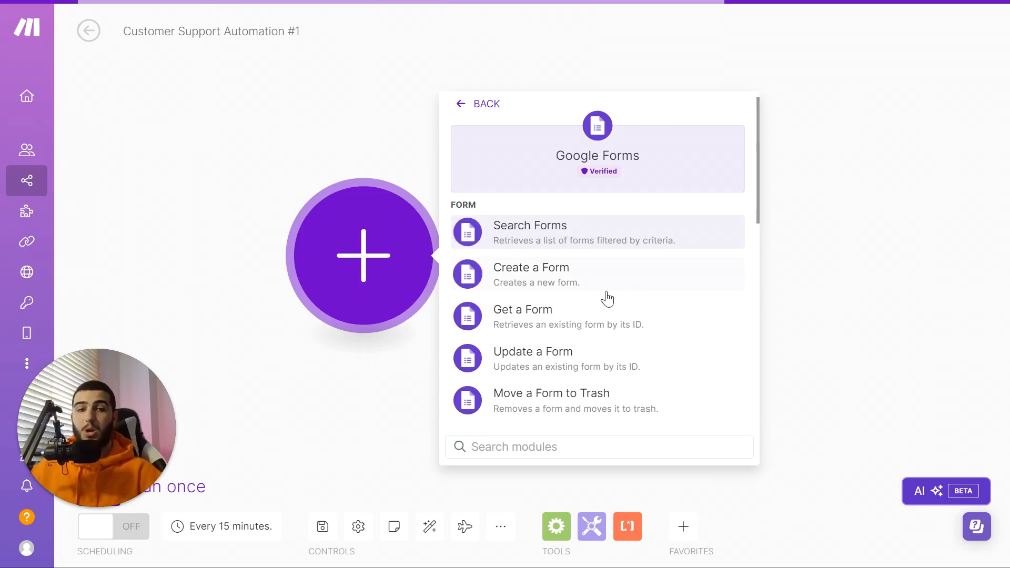
pyautogui.scroll(-3, 607, 299)
pyautogui.click(546, 317)
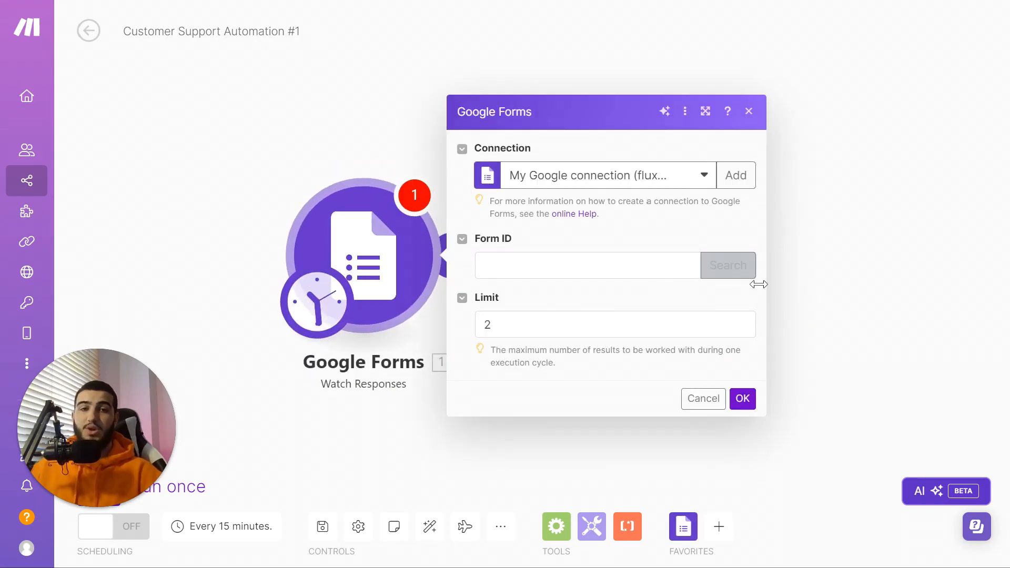
# Step: Paste the ticket form's ID from its URL into the trigger and set Limit to 5
pyautogui.click(505, 14)
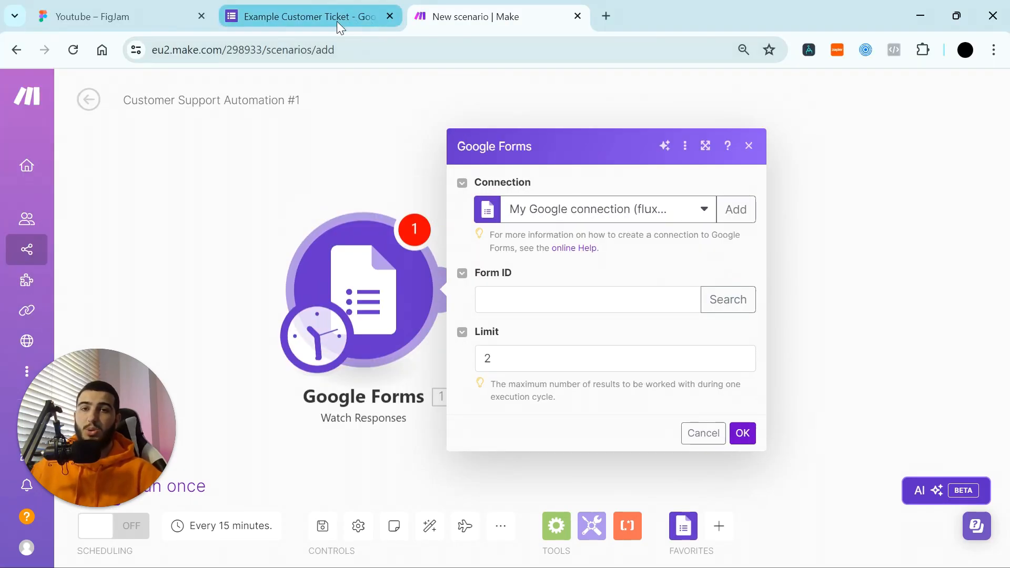
pyautogui.click(295, 8)
pyautogui.moveTo(285, 51); pyautogui.dragTo(576, 55)
pyautogui.click(501, 21)
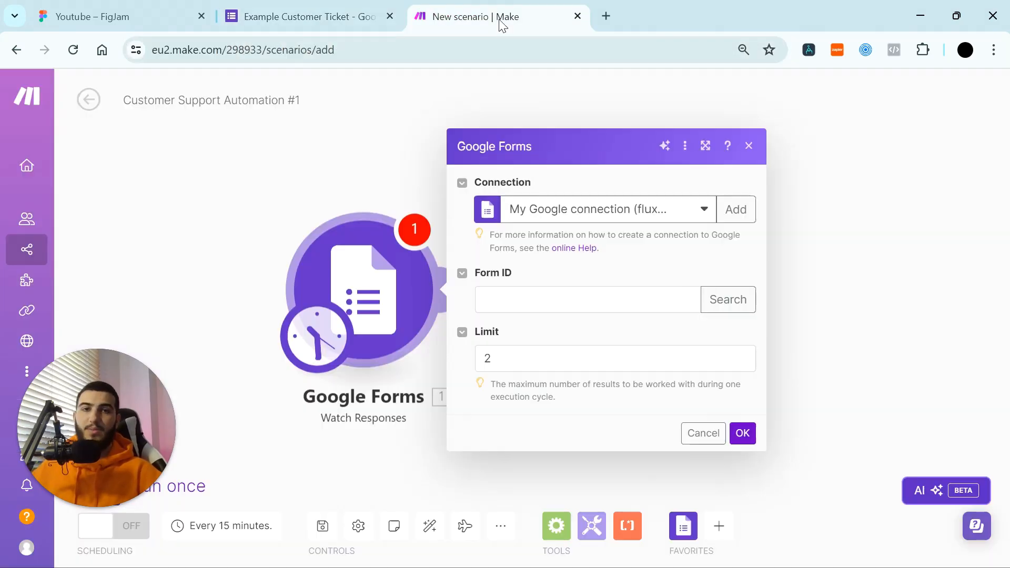
pyautogui.click(525, 299)
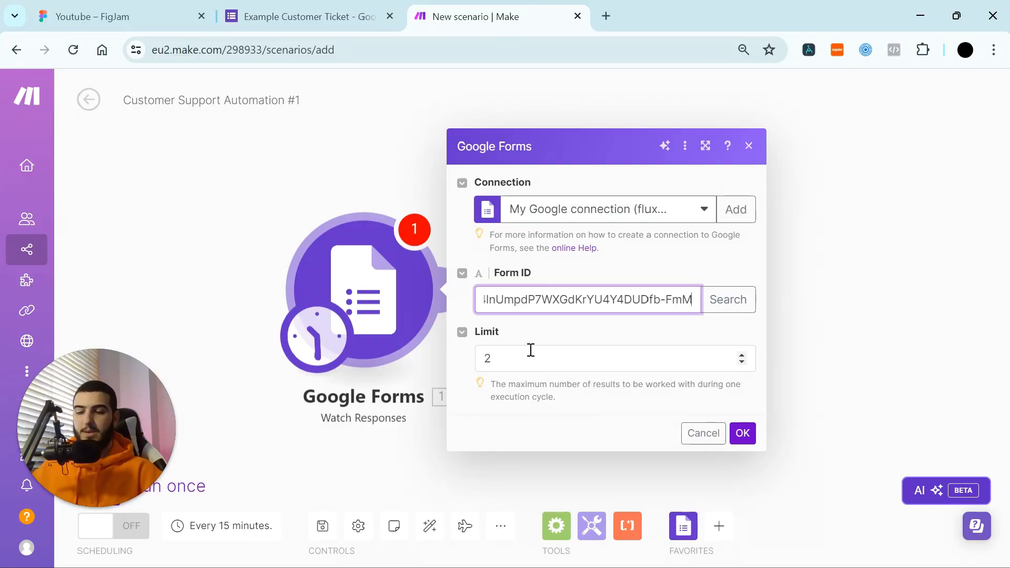
pyautogui.click(531, 351)
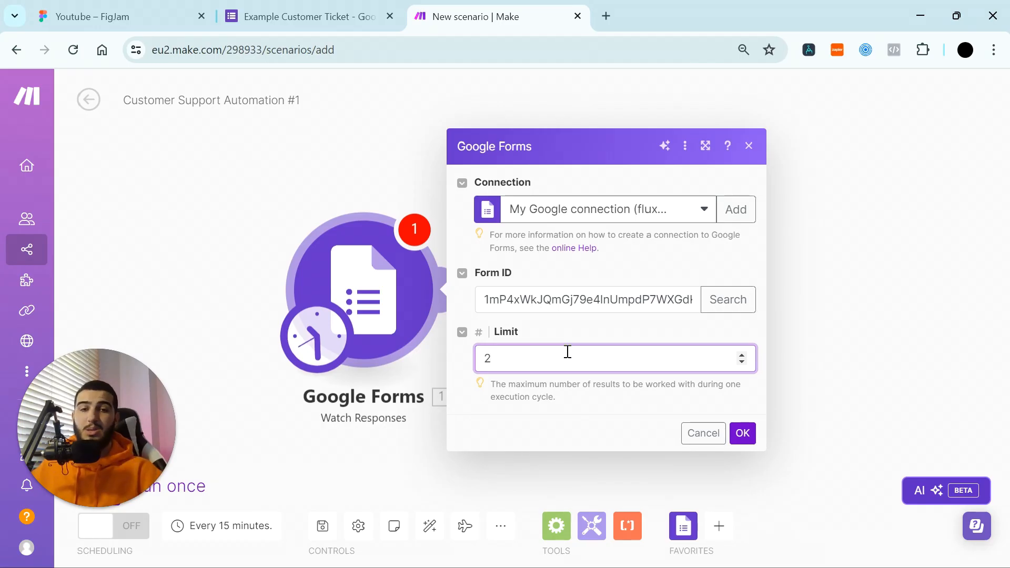
pyautogui.press('BackSpace')
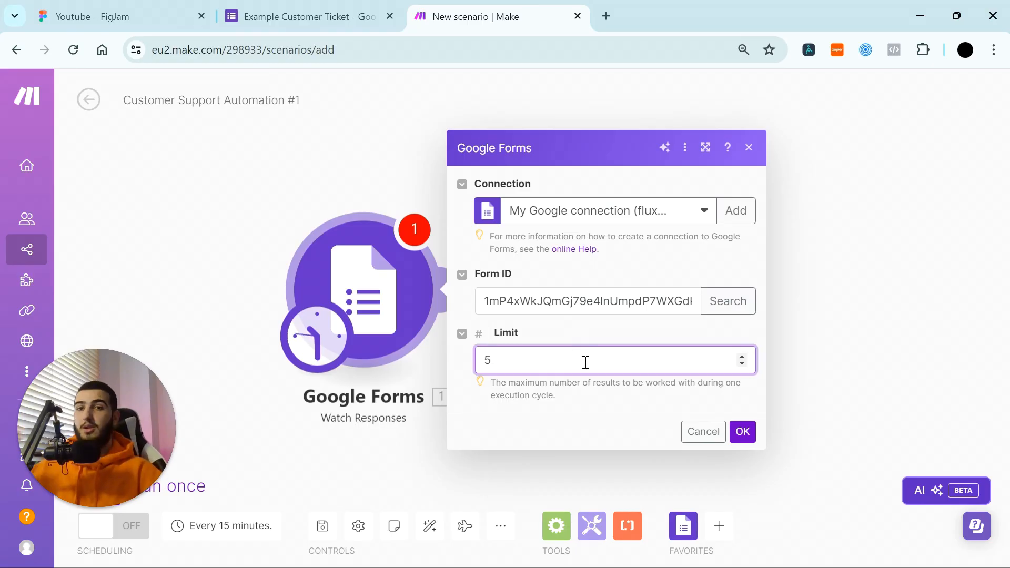
pyautogui.click(742, 434)
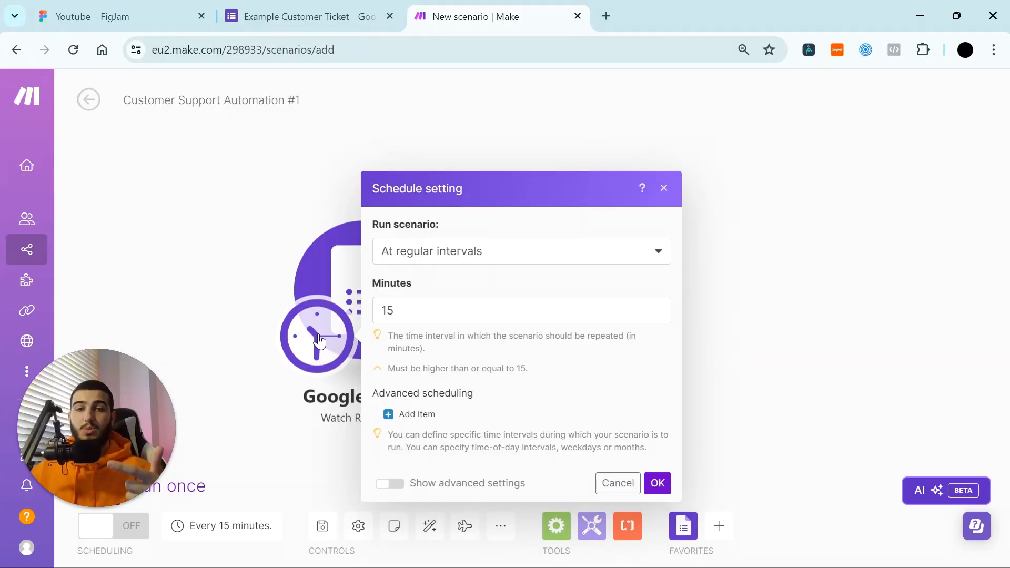
# Step: Schedule the scenario to run at regular intervals every 15 minutes
pyautogui.click(444, 260)
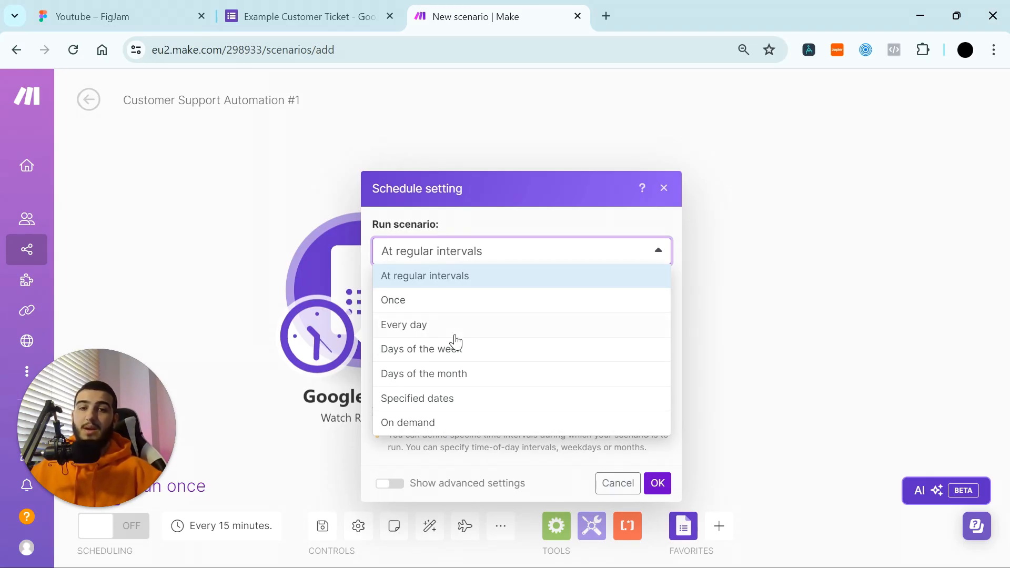
pyautogui.click(468, 278)
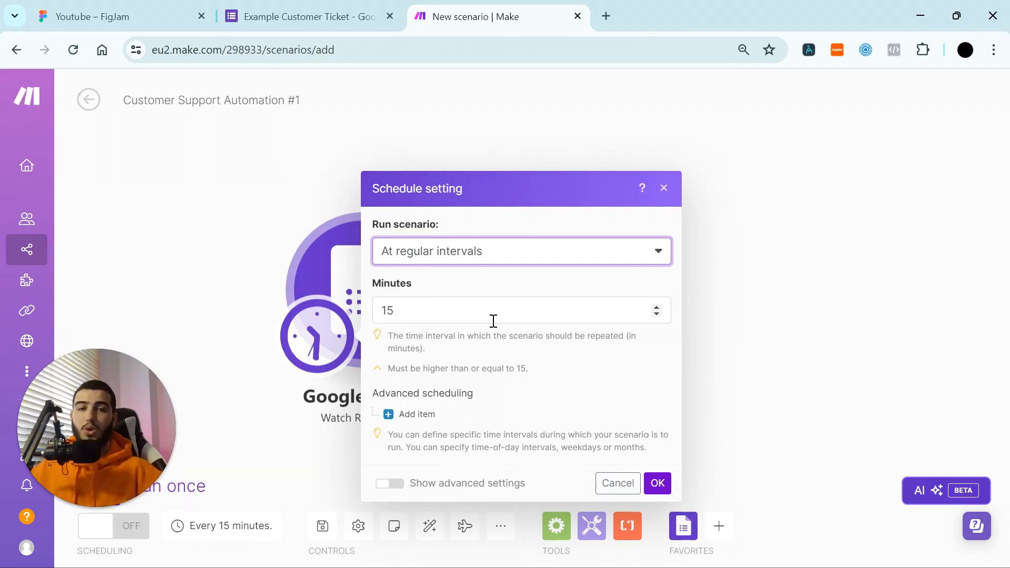
pyautogui.click(497, 308)
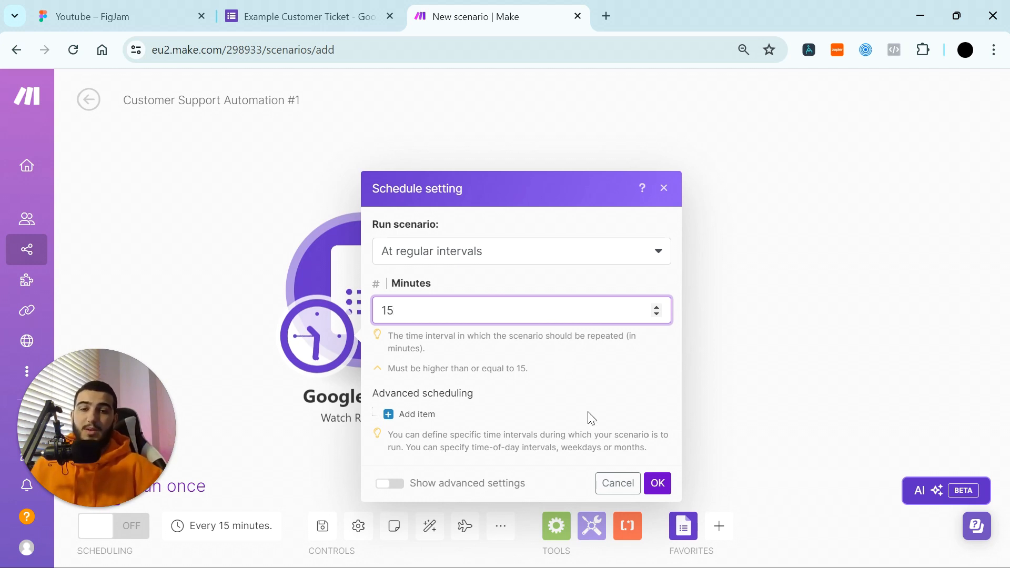
pyautogui.click(656, 482)
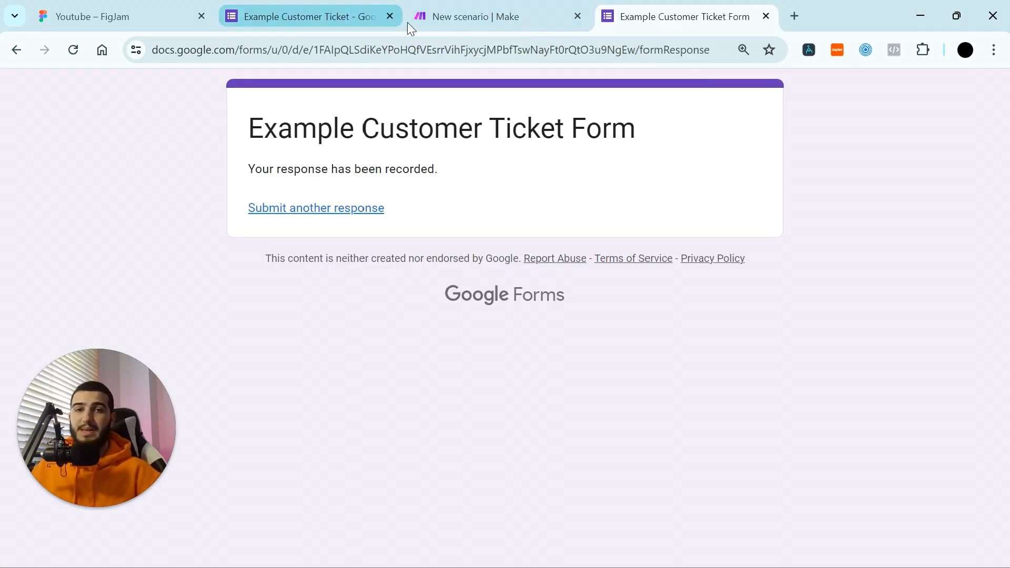
# Step: Run the Google Forms trigger once, starting from All existing responses
pyautogui.click(442, 22)
pyautogui.press('F11')
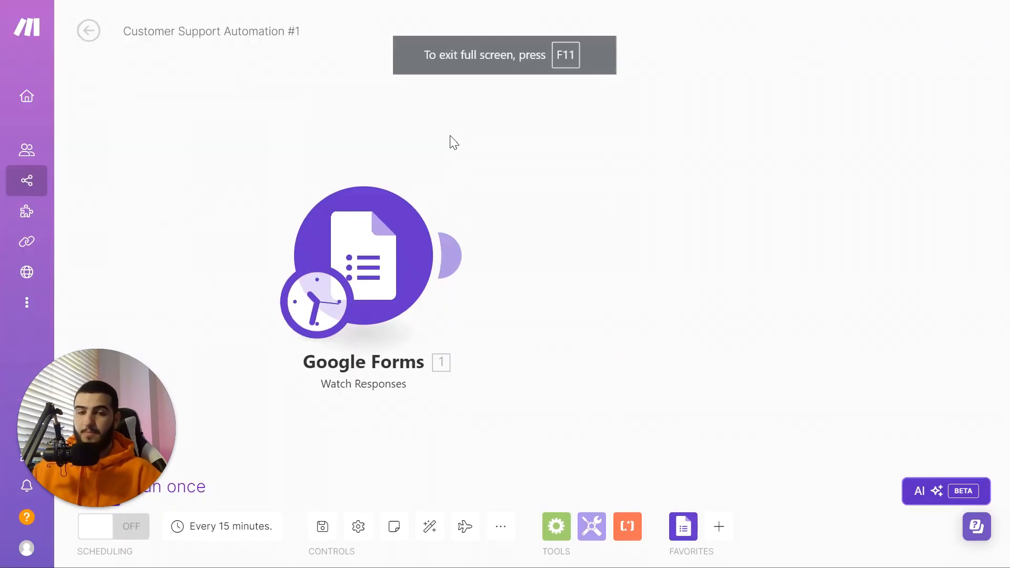
pyautogui.rightClick(374, 230)
pyautogui.click(434, 288)
pyautogui.click(461, 265)
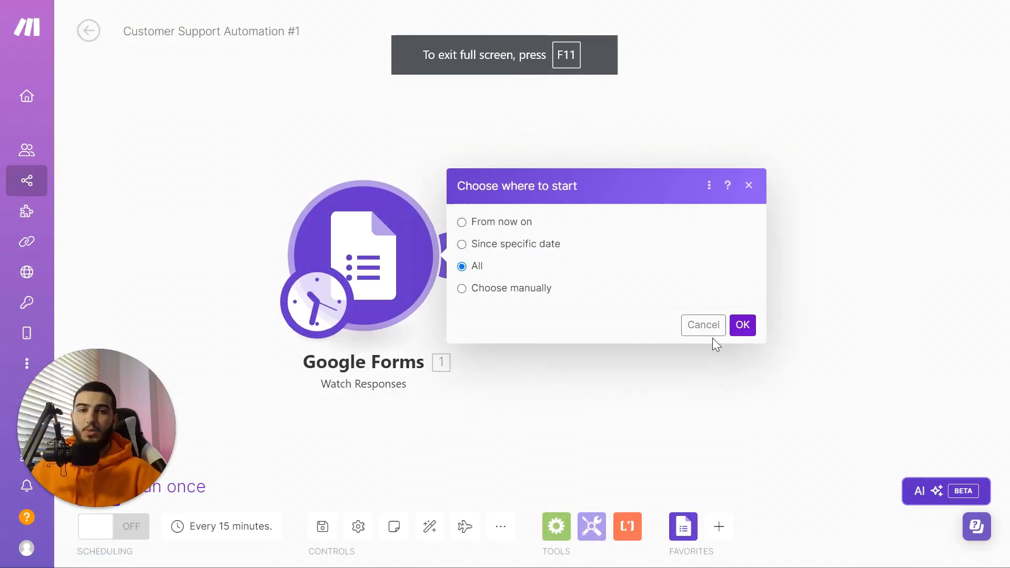
pyautogui.click(742, 324)
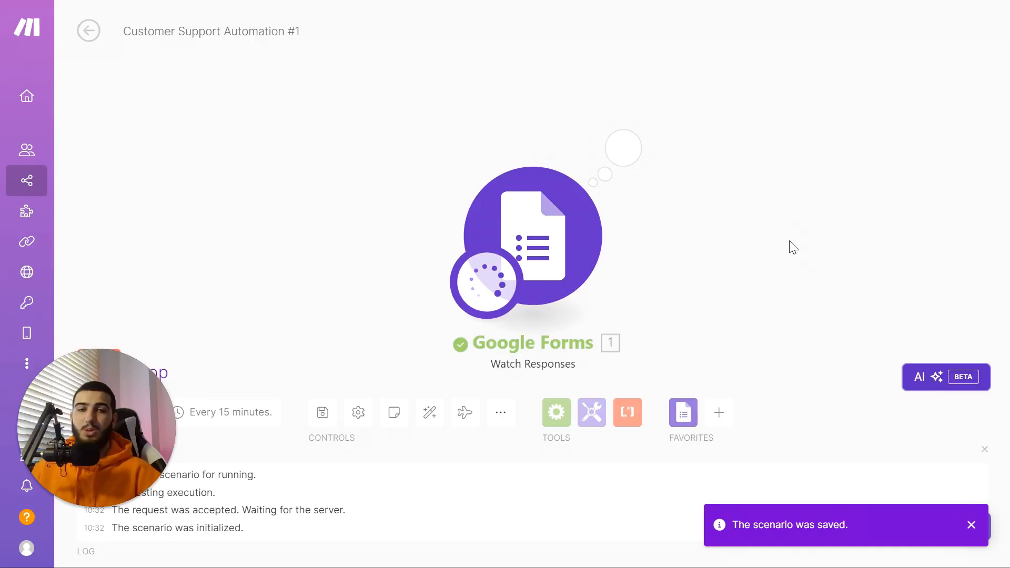
# Step: Inspect the trigger output, expanding Bundle 2's answers to reveal the submitted name
pyautogui.click(642, 162)
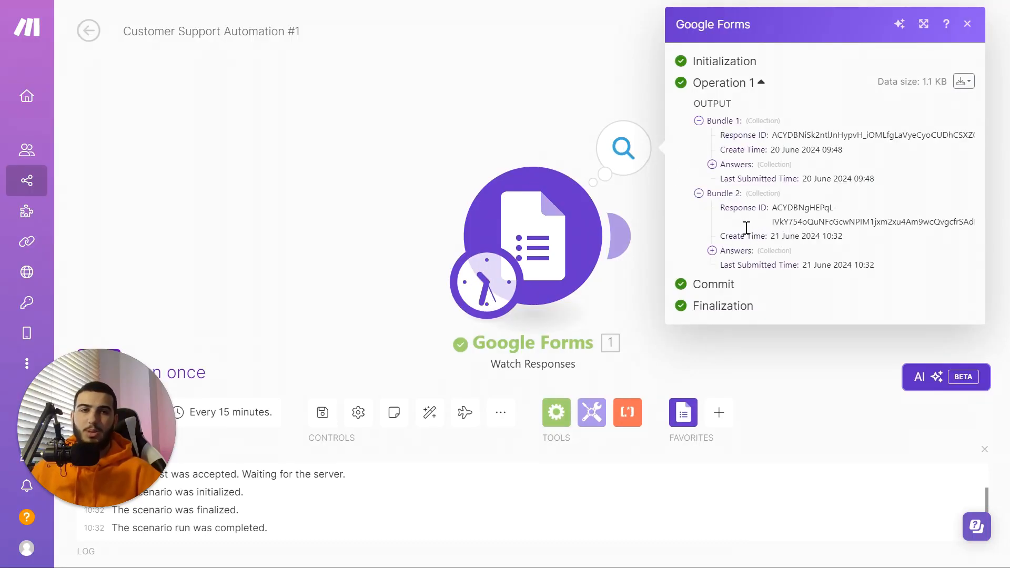
pyautogui.click(713, 251)
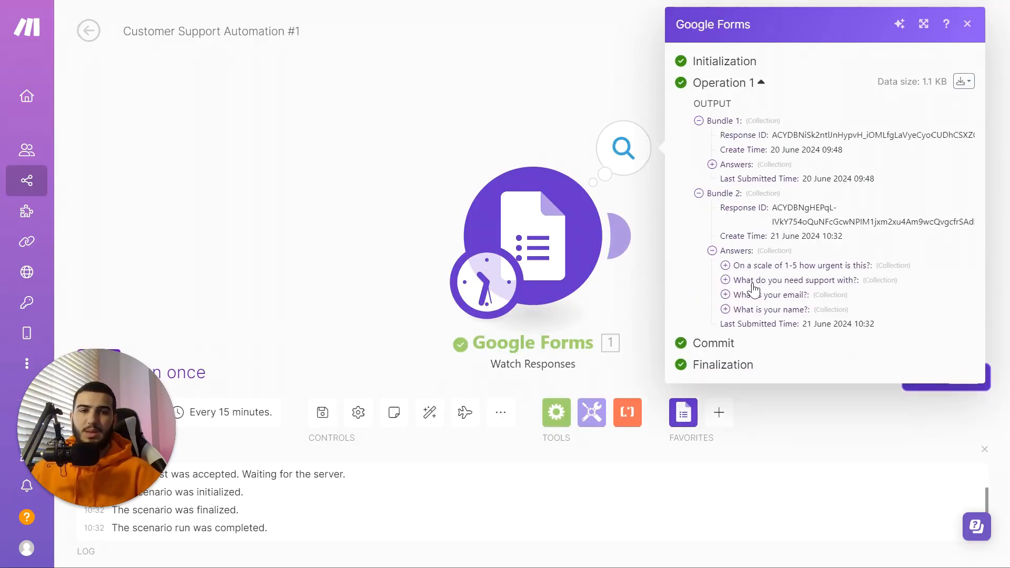
pyautogui.click(726, 310)
pyautogui.click(738, 338)
pyautogui.click(753, 353)
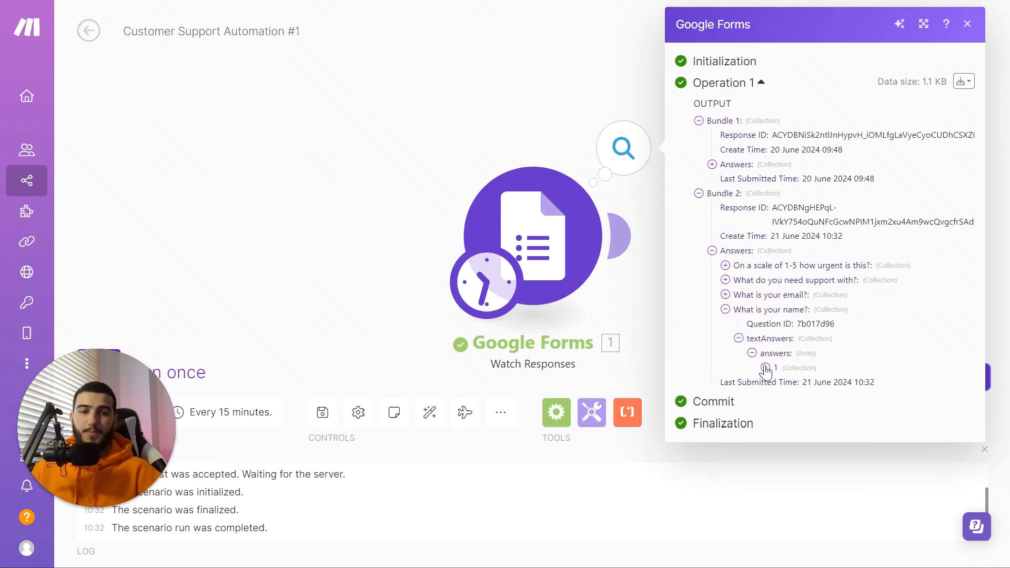
pyautogui.click(765, 368)
pyautogui.click(968, 24)
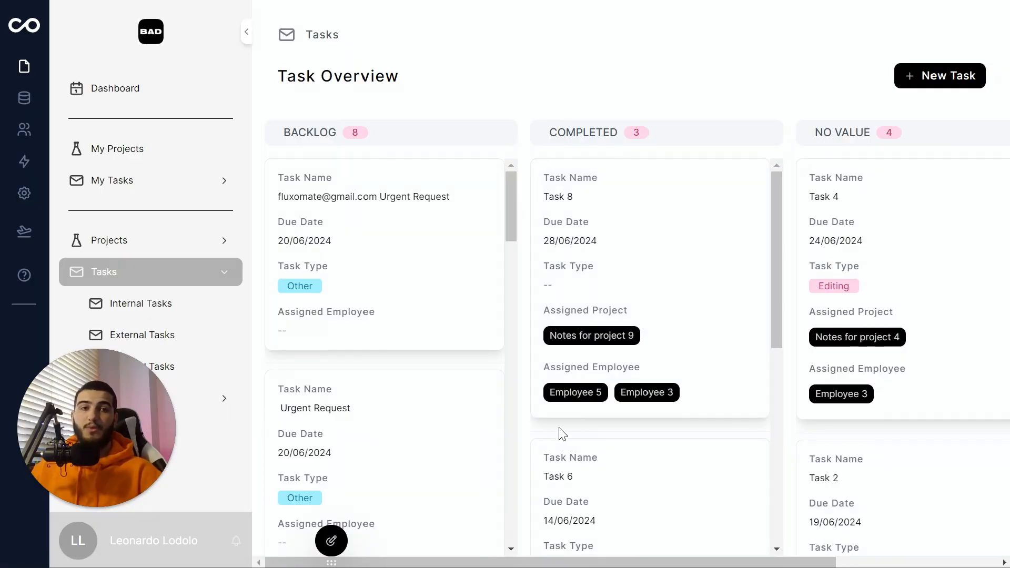
# Step: Scroll through the Backlog column of Noloco's Task Overview board
pyautogui.scroll(-3, 347, 258)
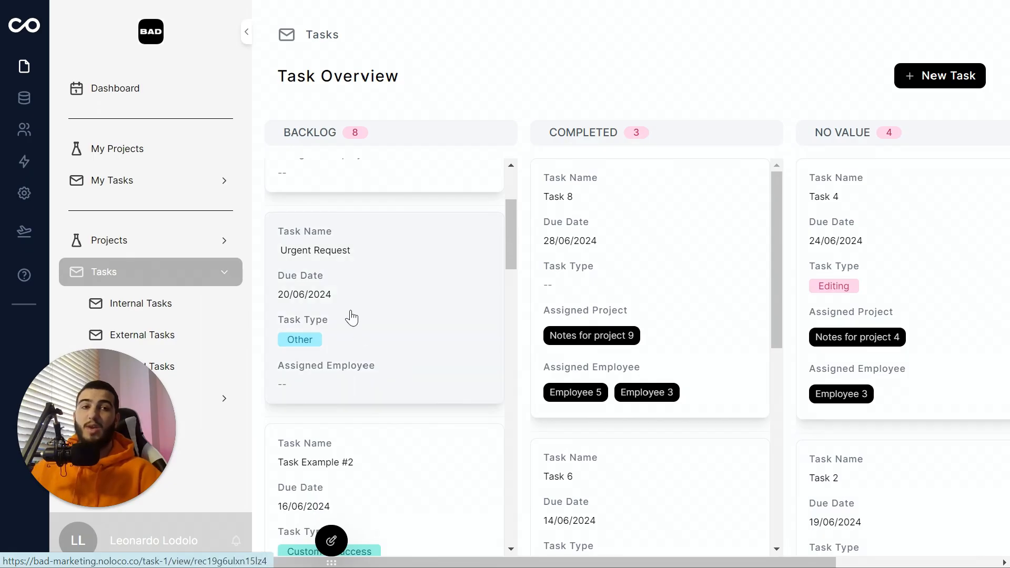
pyautogui.scroll(-4, 478, 291)
pyautogui.scroll(6, 478, 291)
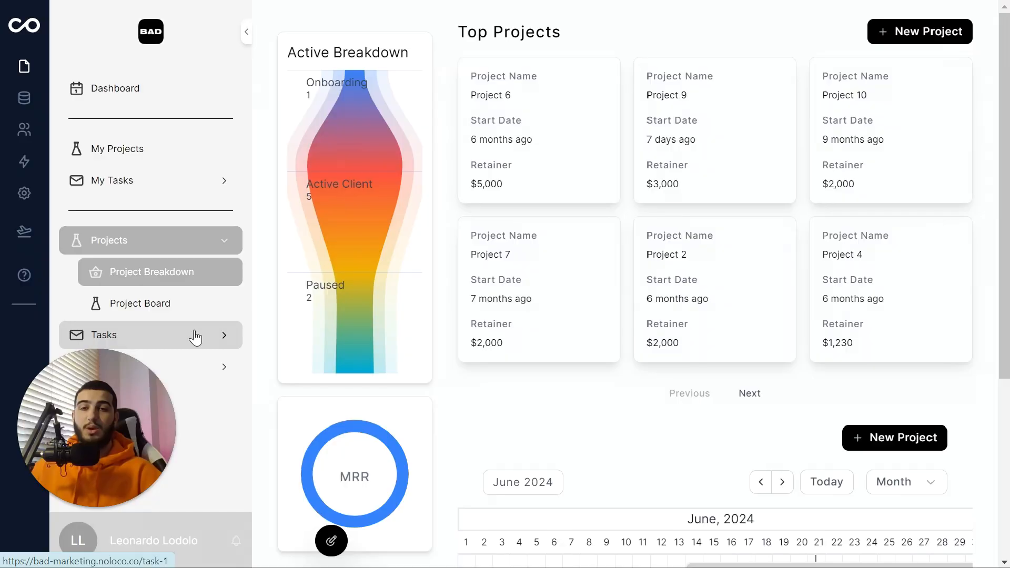
# Step: Open the app list for a second module after the Google Forms trigger
pyautogui.click(195, 337)
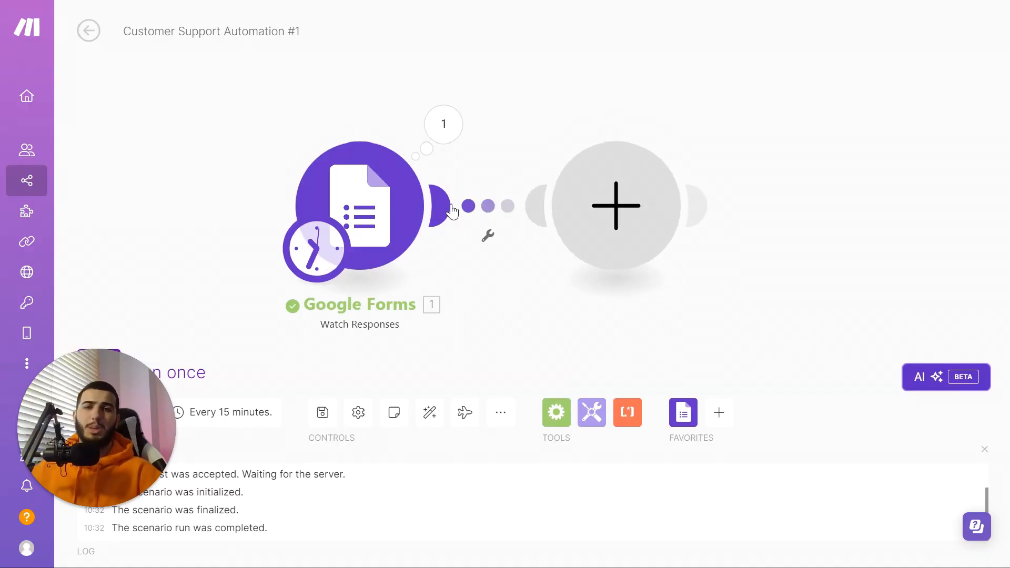
pyautogui.click(637, 201)
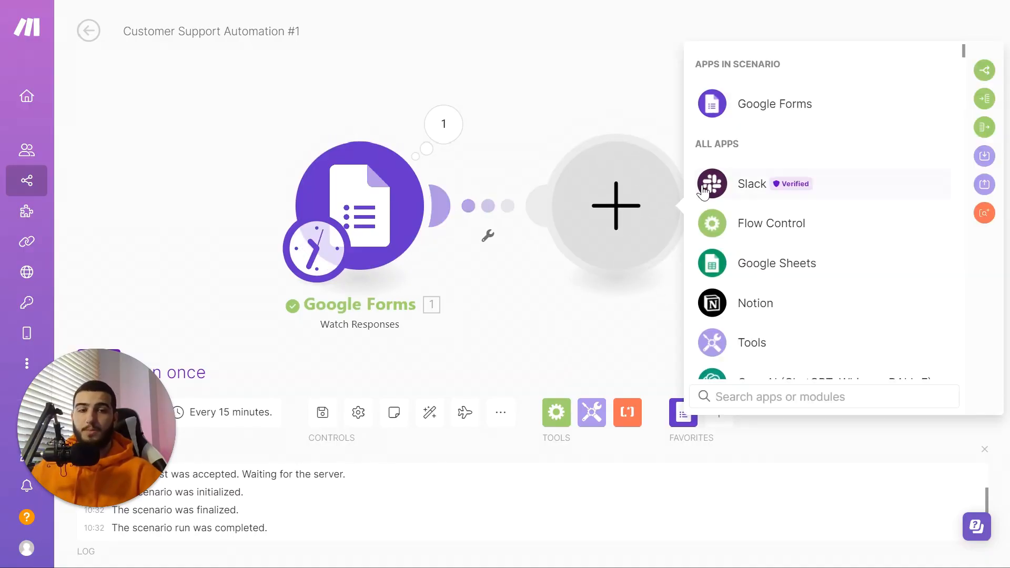
# Step: Add a Noloco Create a Record module for the Task collection
pyautogui.write('noloc')
pyautogui.click(772, 66)
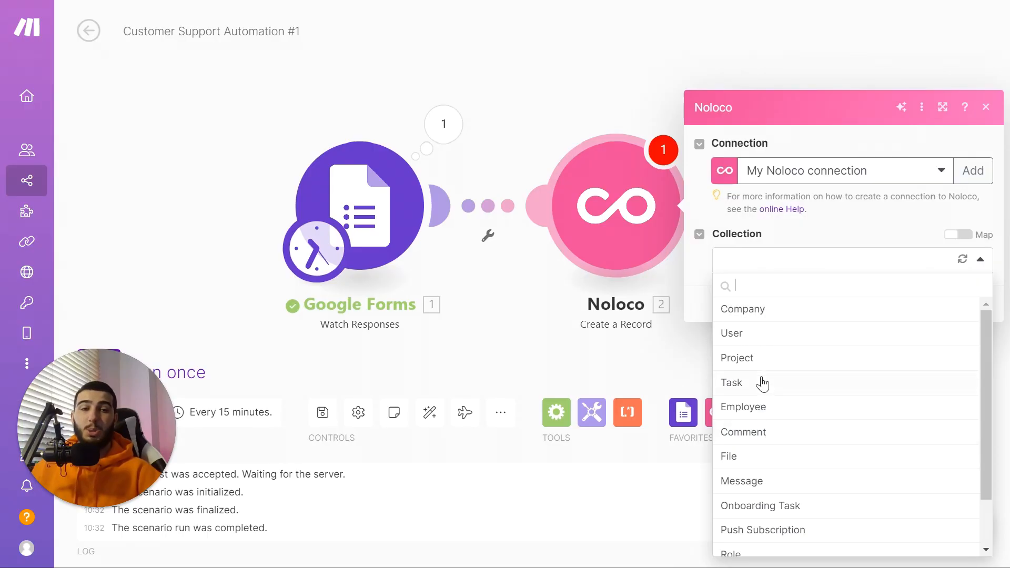
pyautogui.click(762, 384)
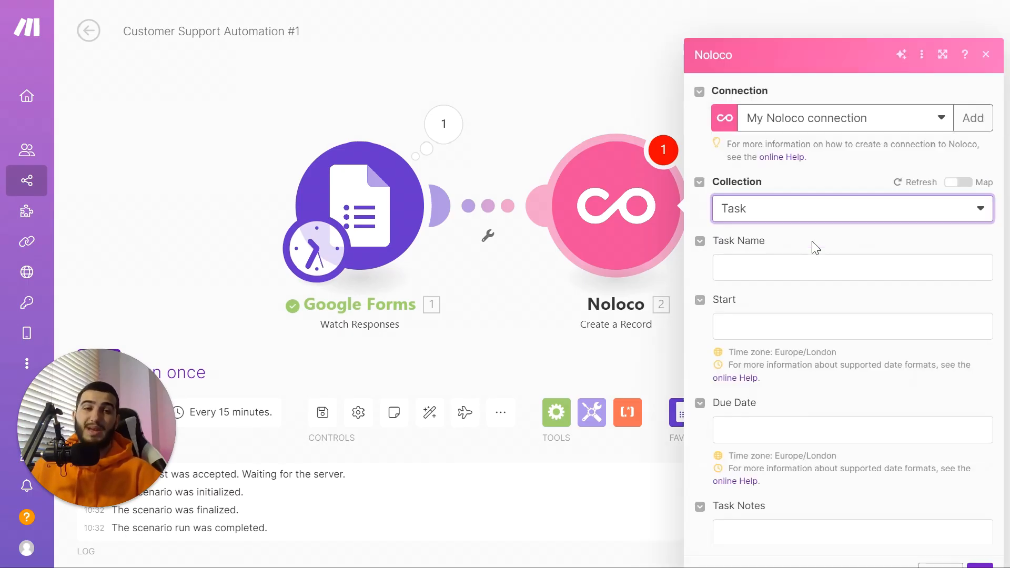
# Step: Set Task Name to the submitted name answer followed by 'Urgent Task'
pyautogui.click(796, 238)
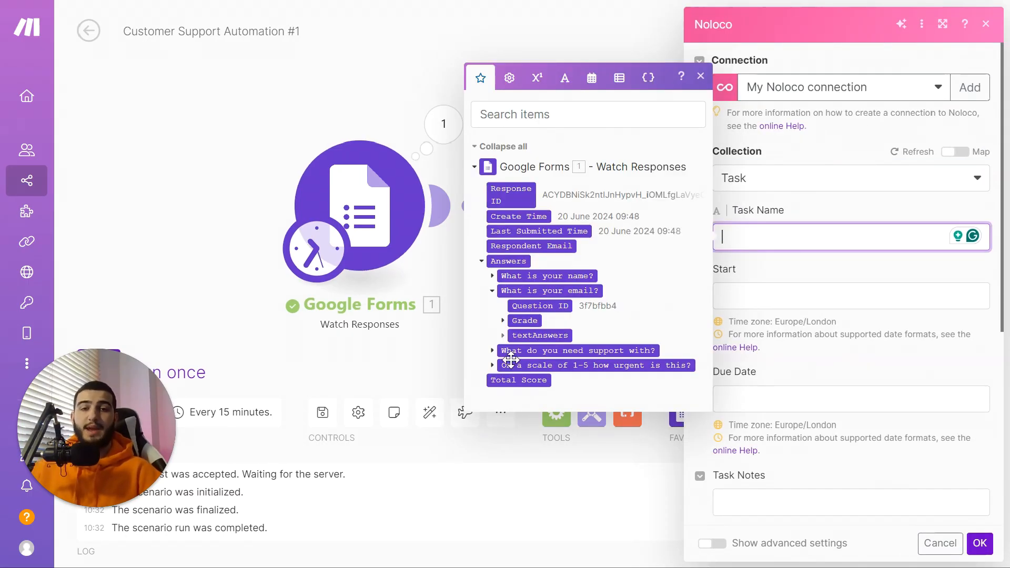
pyautogui.click(493, 277)
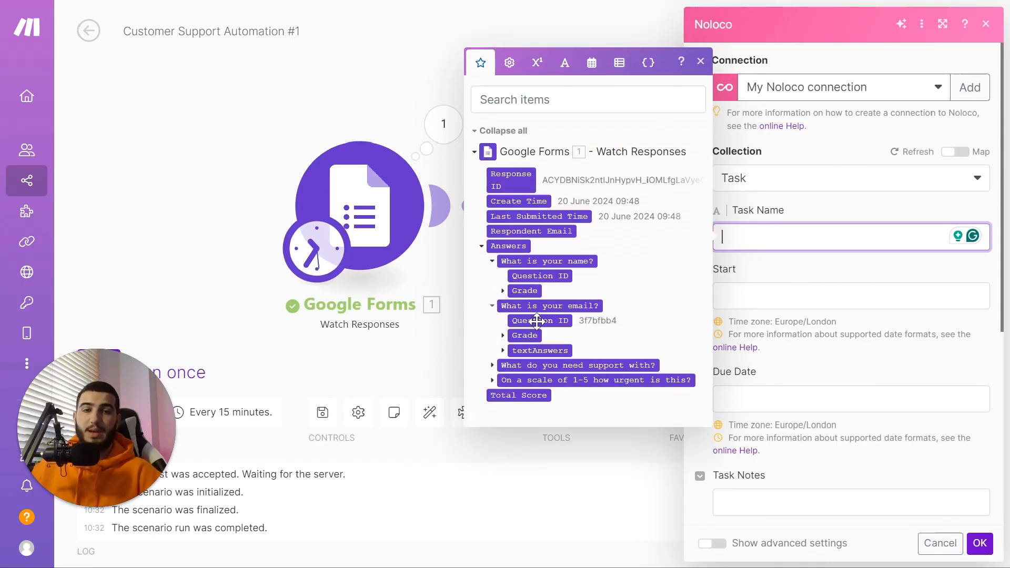
pyautogui.click(503, 292)
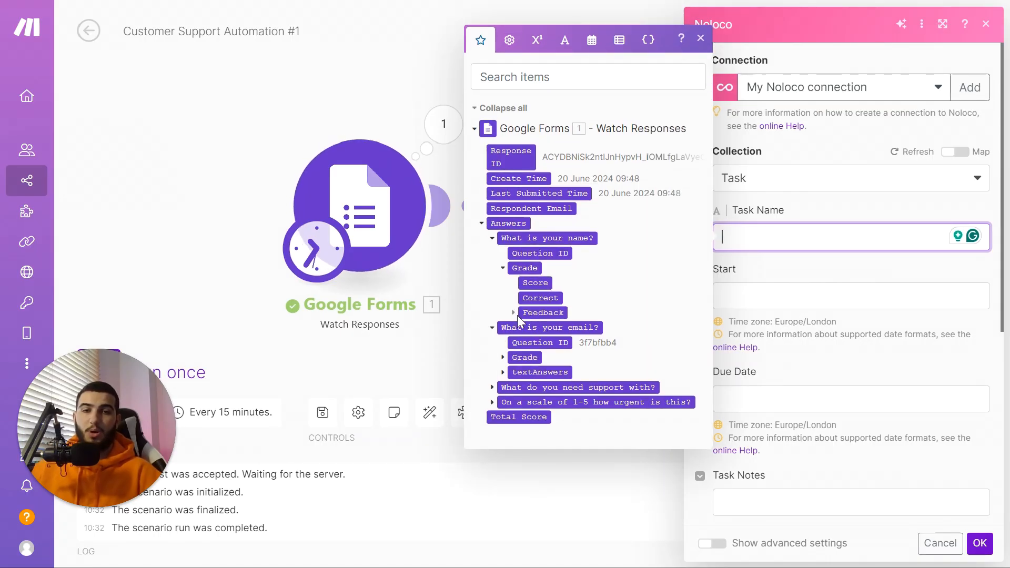
pyautogui.click(515, 313)
pyautogui.click(524, 340)
pyautogui.click(535, 354)
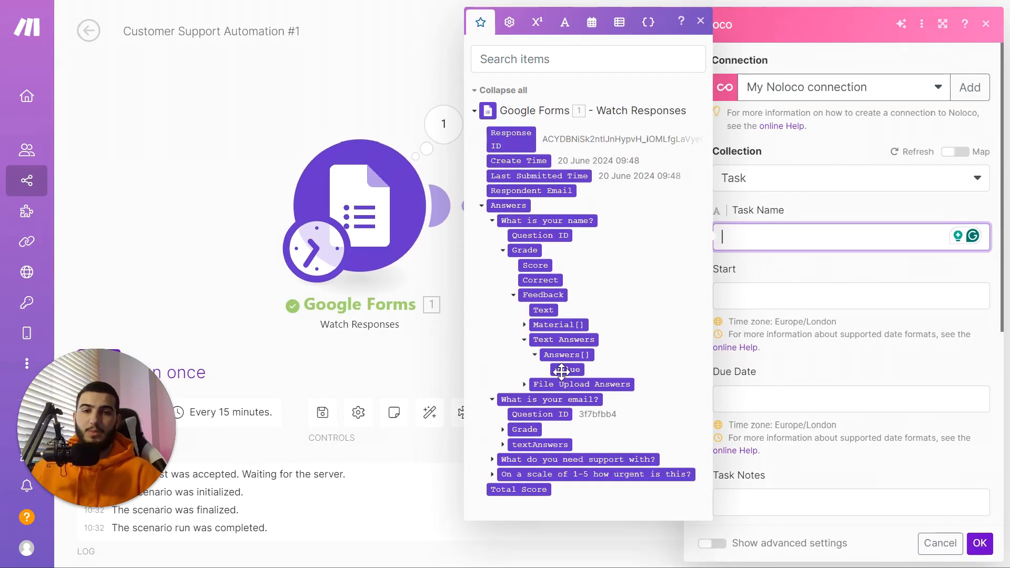
pyautogui.click(567, 370)
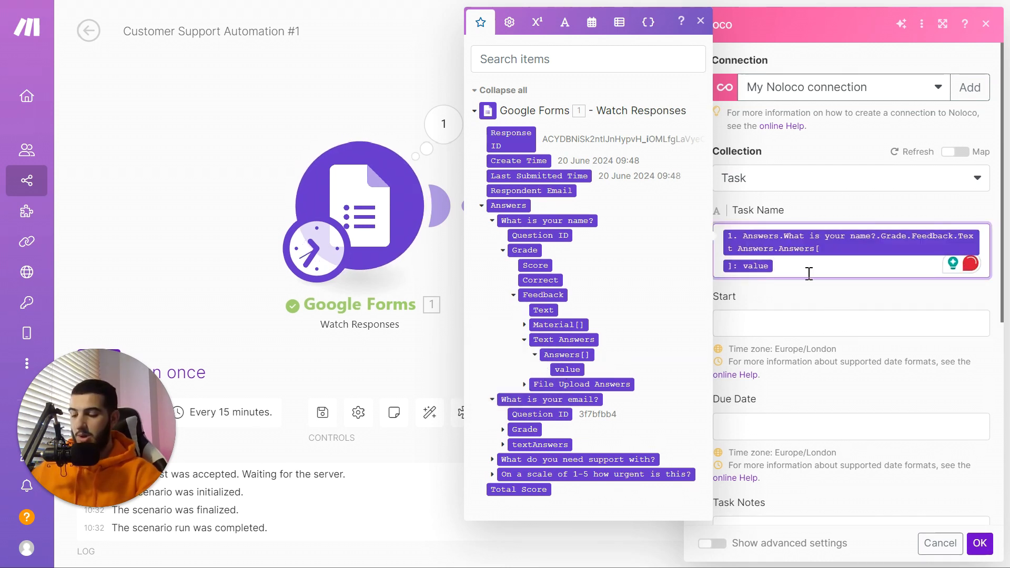
pyautogui.write('Urgent Task')
pyautogui.click(826, 308)
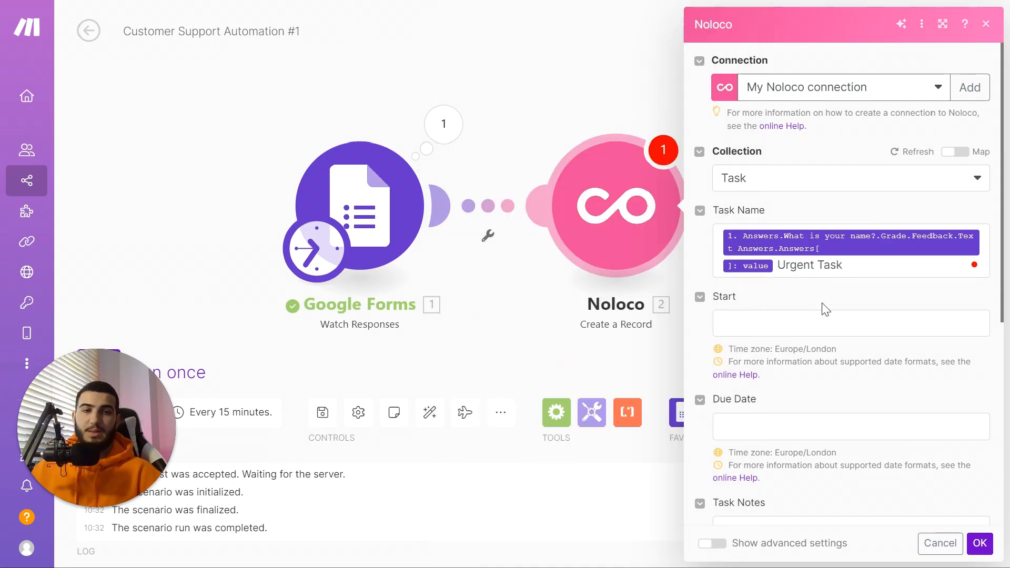
pyautogui.scroll(-2, 779, 335)
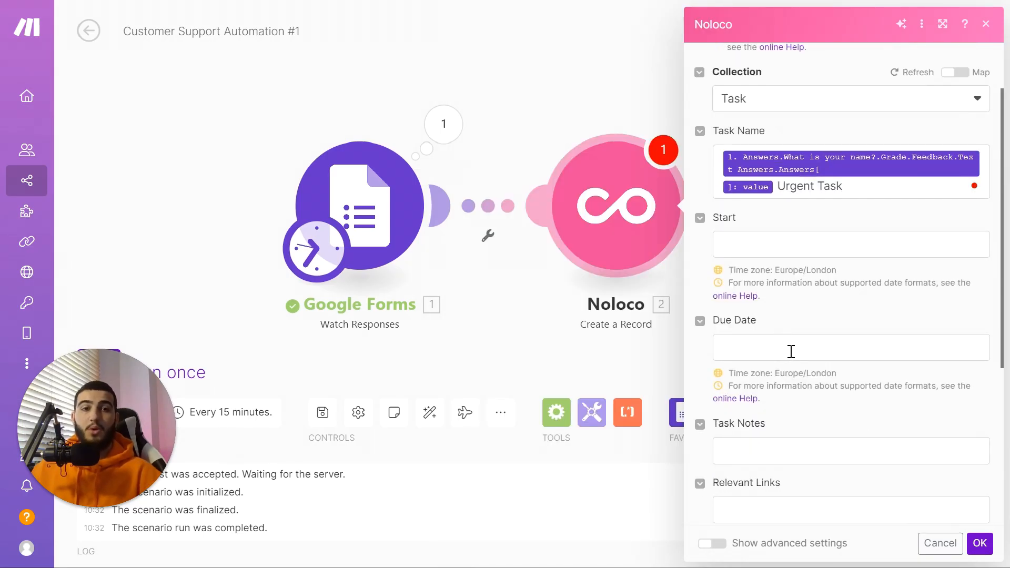
pyautogui.click(791, 351)
pyautogui.click(825, 316)
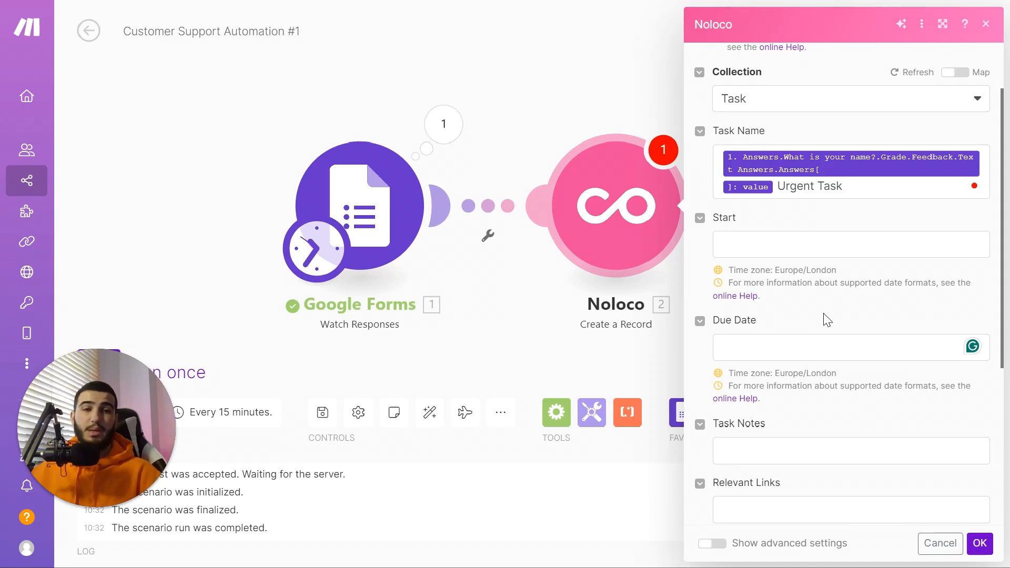
# Step: Insert the addHours date function into the Due Date field
pyautogui.click(809, 353)
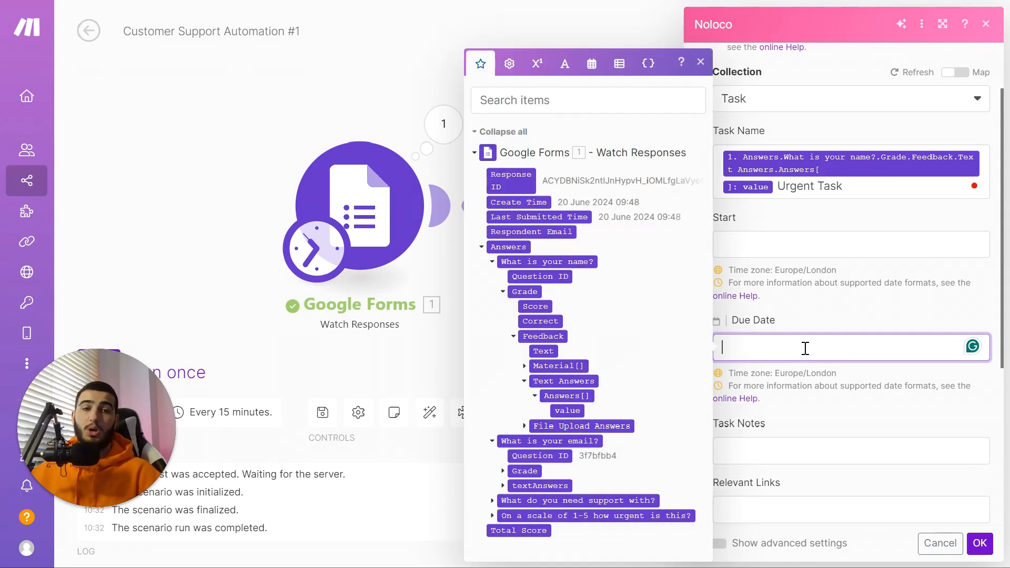
pyautogui.click(592, 64)
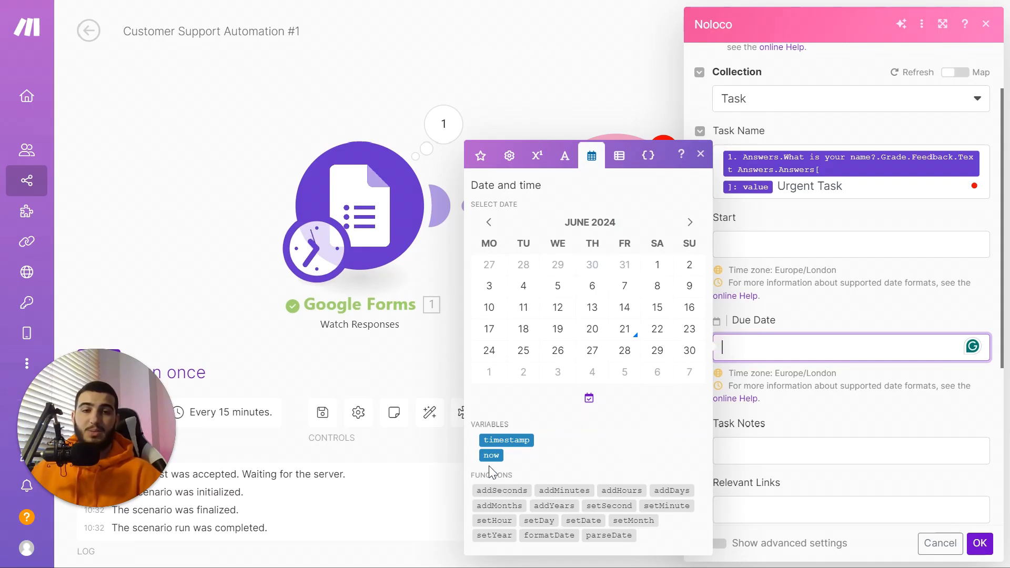
pyautogui.moveTo(626, 520)
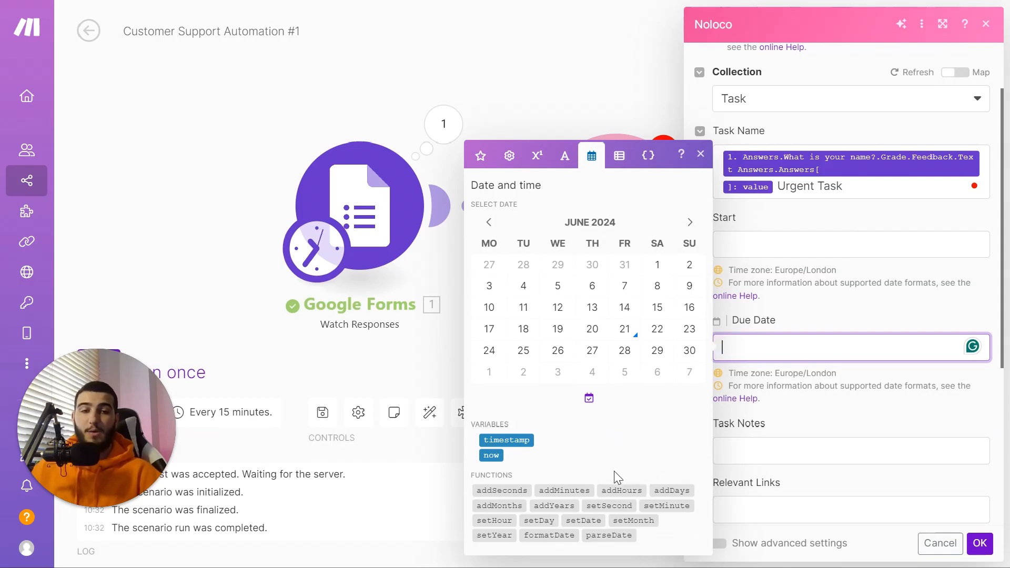
pyautogui.click(615, 485)
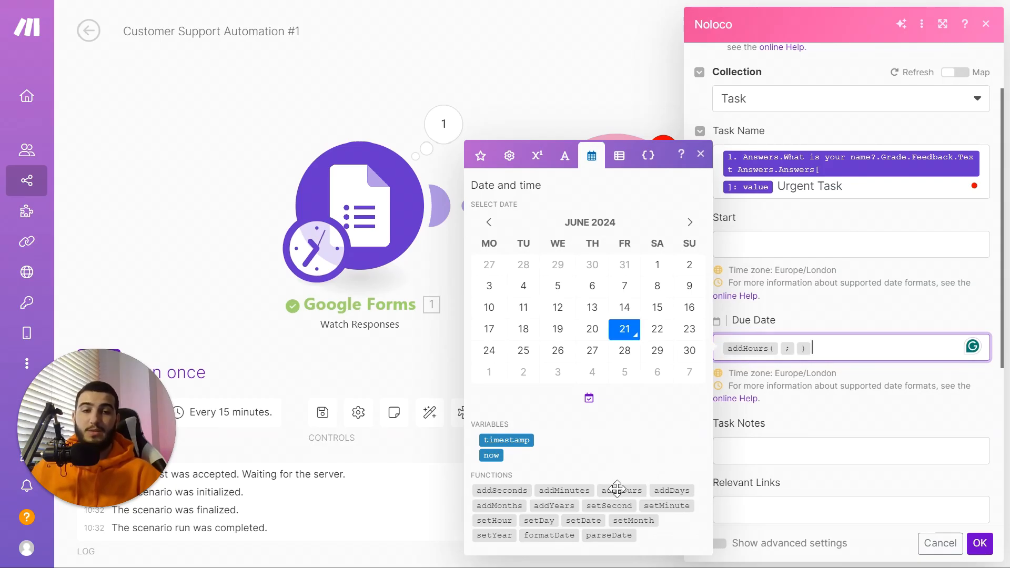
# Step: Fill addHours with now and 6, making Due Date addHours(now; 6)
pyautogui.click(780, 348)
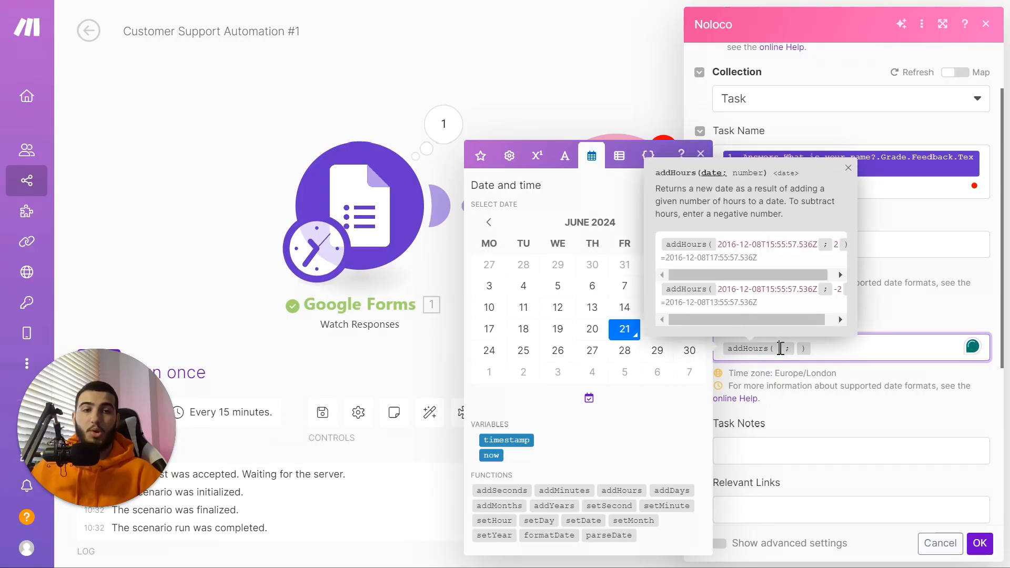
pyautogui.click(798, 349)
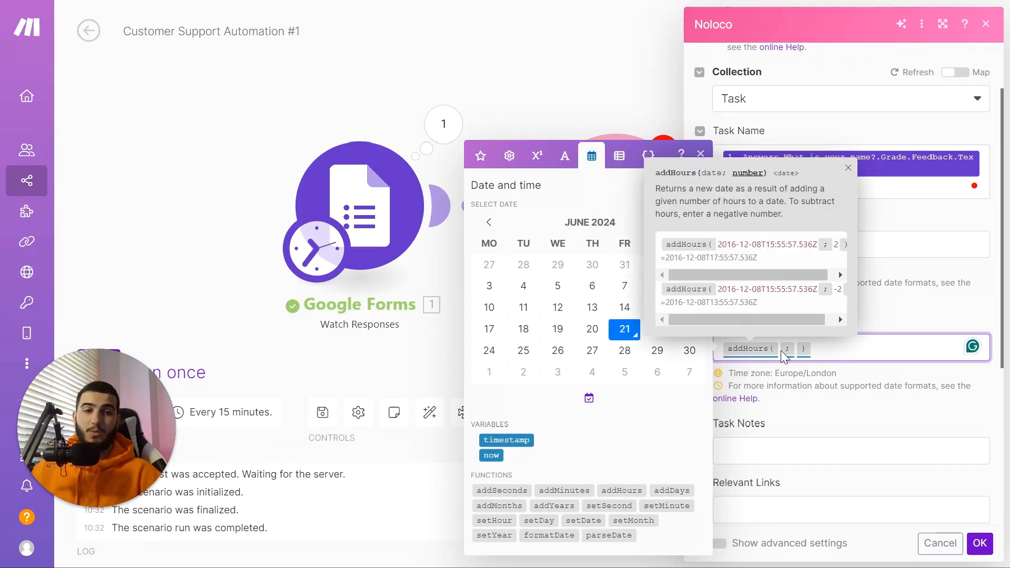
pyautogui.click(780, 349)
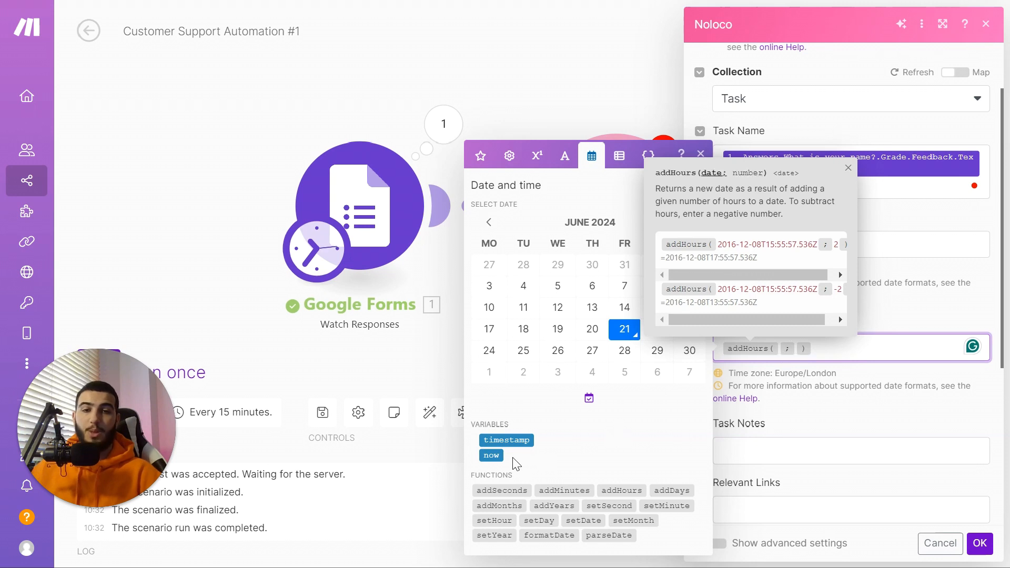
pyautogui.click(492, 455)
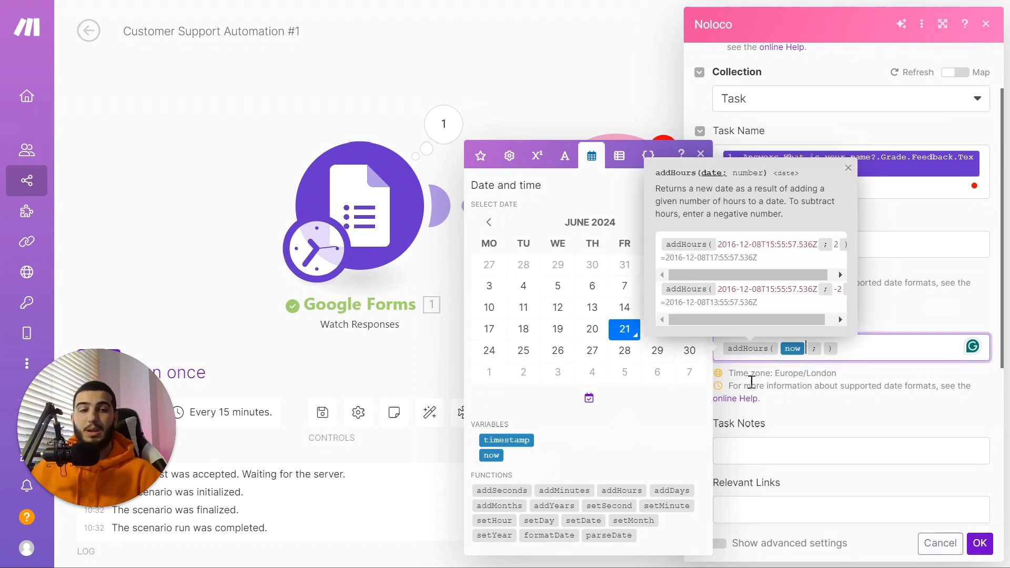
pyautogui.click(822, 350)
pyautogui.write('6')
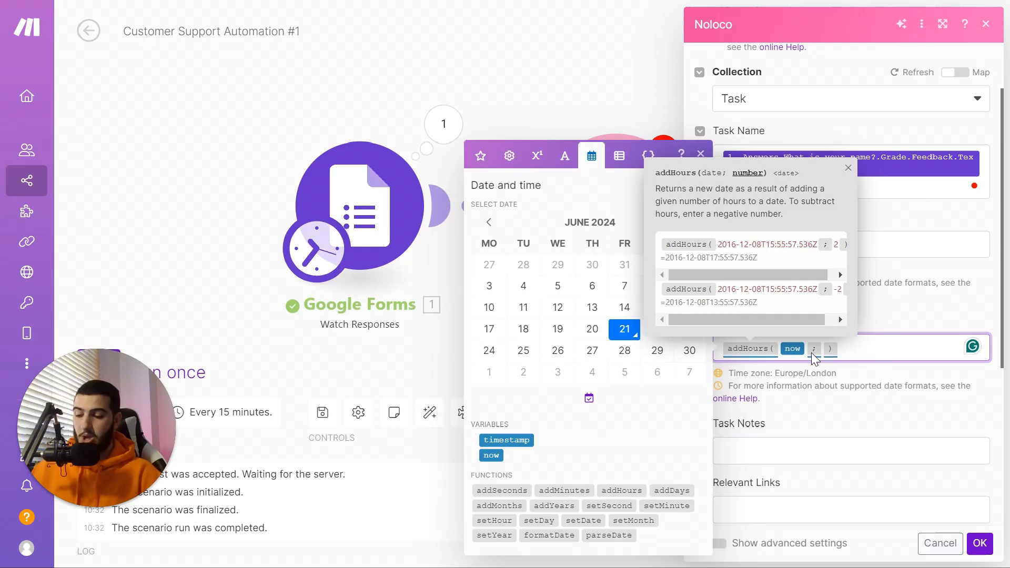
pyautogui.click(910, 335)
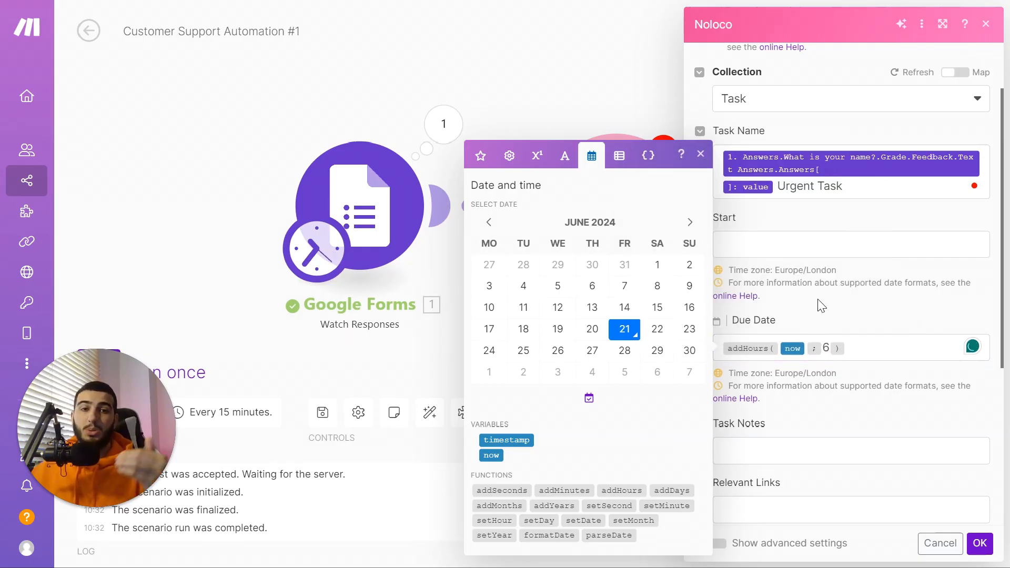
pyautogui.click(701, 155)
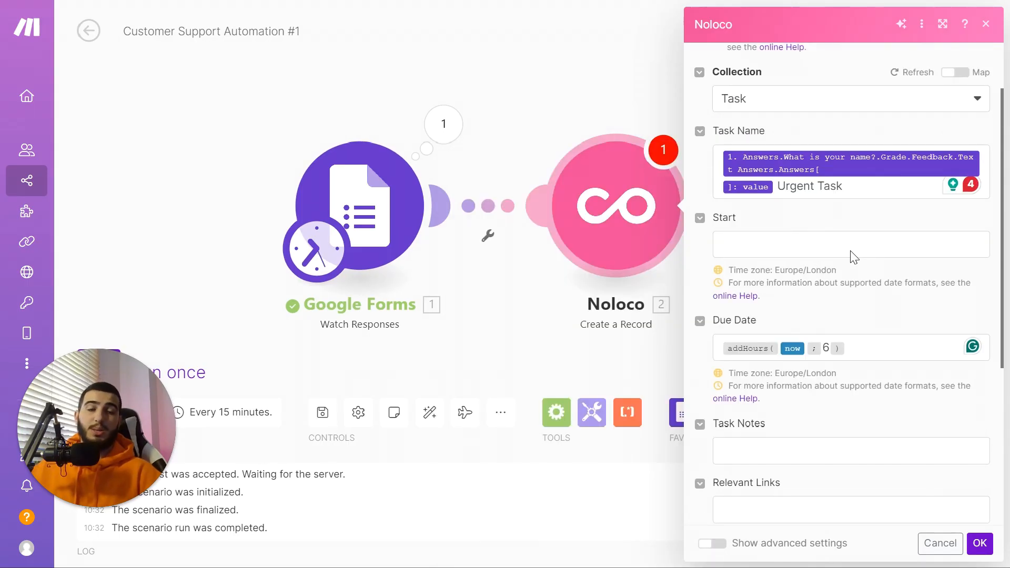
pyautogui.scroll(-2, 856, 359)
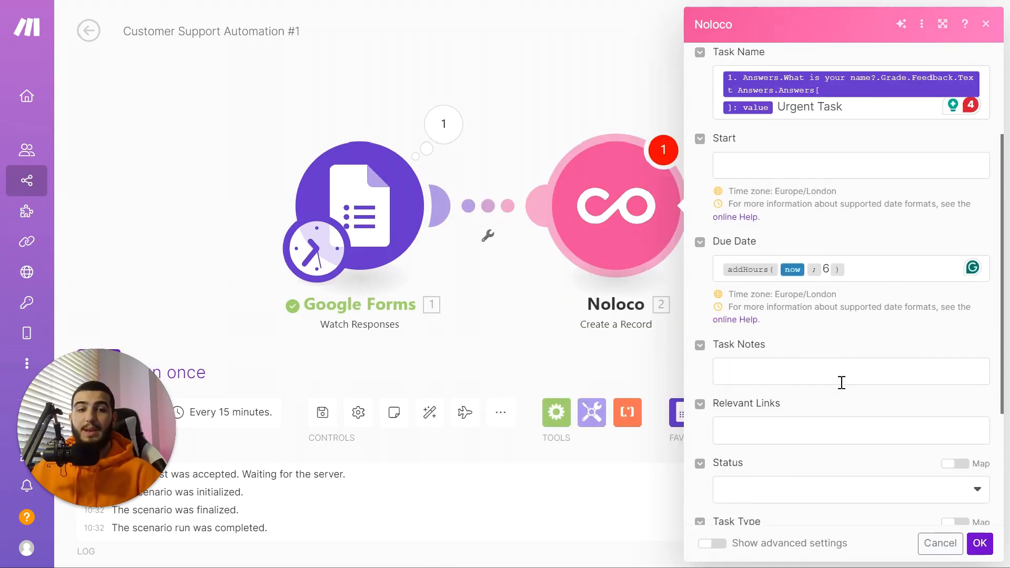
# Step: Write 'Urgent Client Request' and a Description line in Task Notes, mapping the support-need answer
pyautogui.click(798, 371)
pyautogui.scroll(-2, 779, 363)
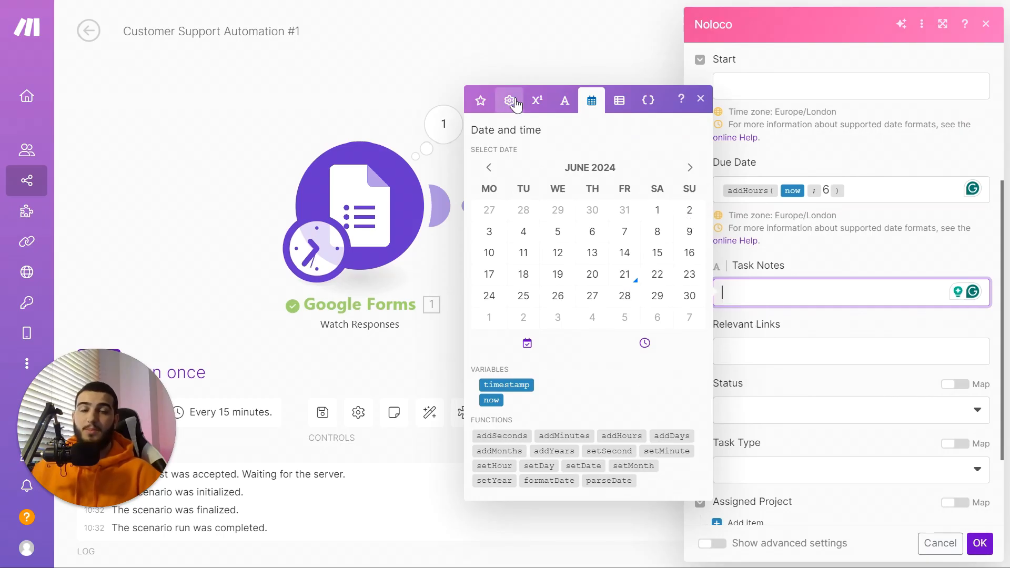
pyautogui.click(480, 100)
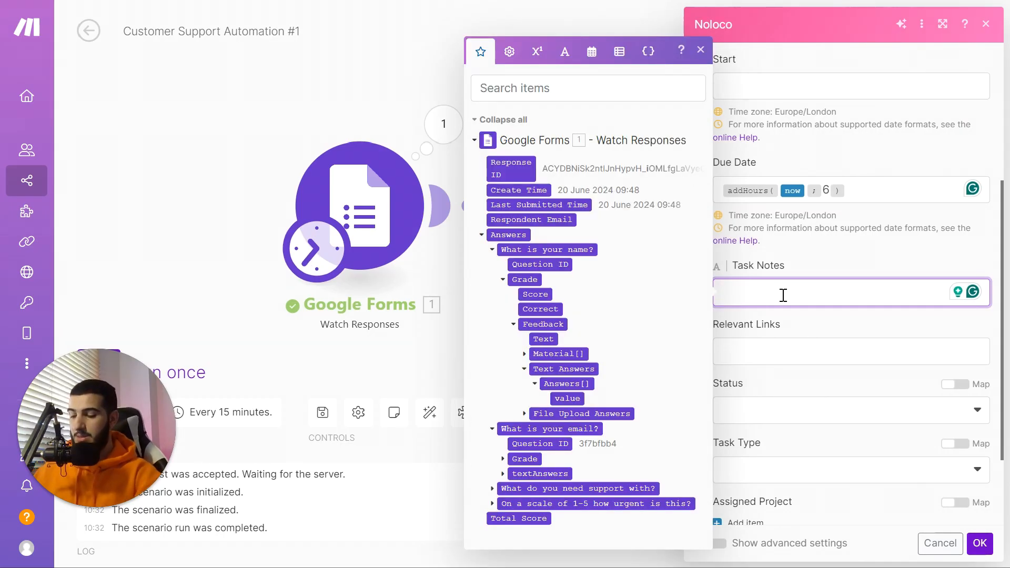
pyautogui.write('Client')
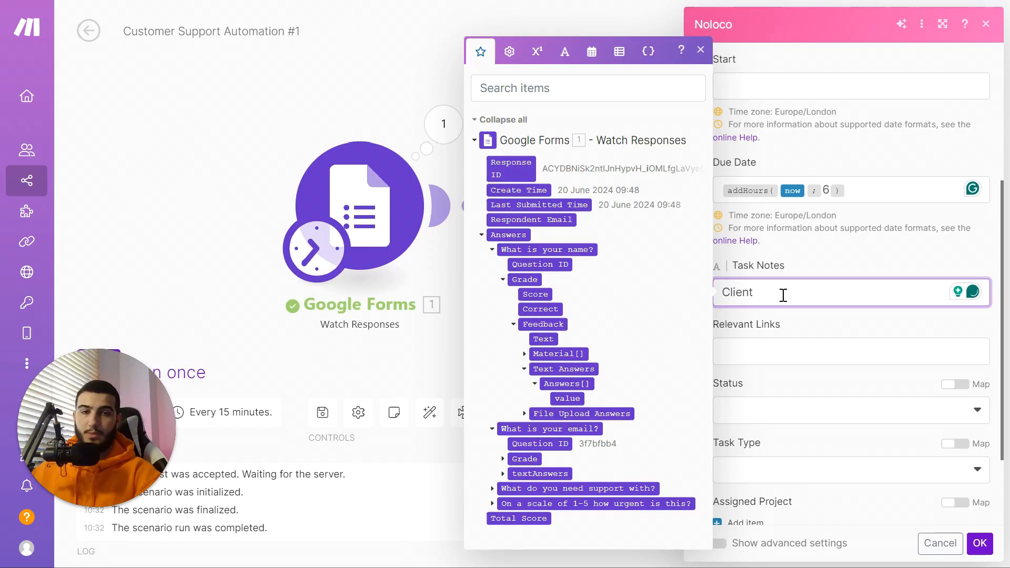
pyautogui.press('BackSpace')
pyautogui.press('BackSpace')
pyautogui.press('BackSpace')
pyautogui.press('BackSpace')
pyautogui.press('BackSpace')
pyautogui.press('BackSpace')
pyautogui.write('Urgent Client Request')
pyautogui.press('Return')
pyautogui.press('Return')
pyautogui.write('De')
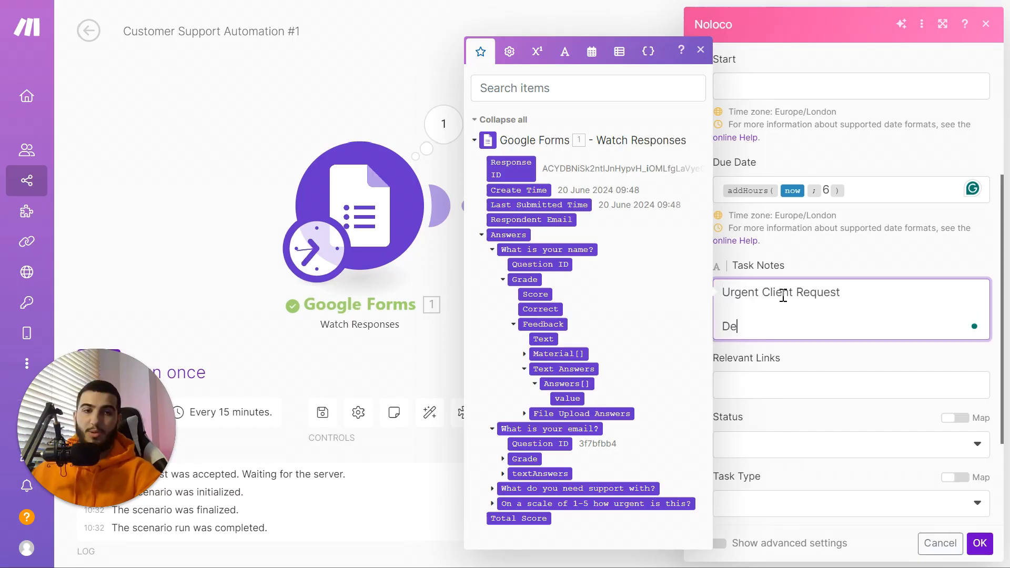
pyautogui.write('scription:')
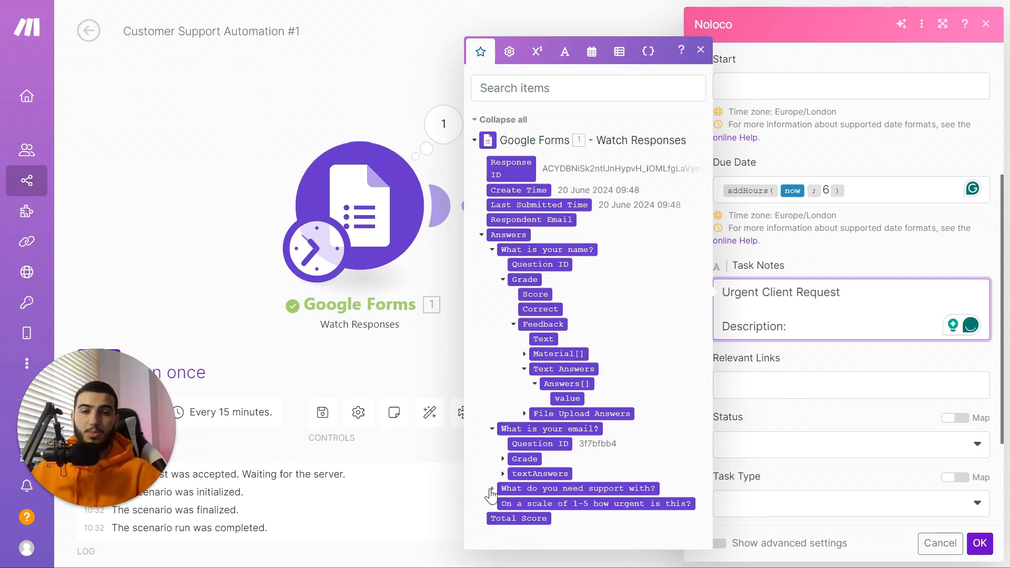
pyautogui.click(492, 489)
pyautogui.click(503, 489)
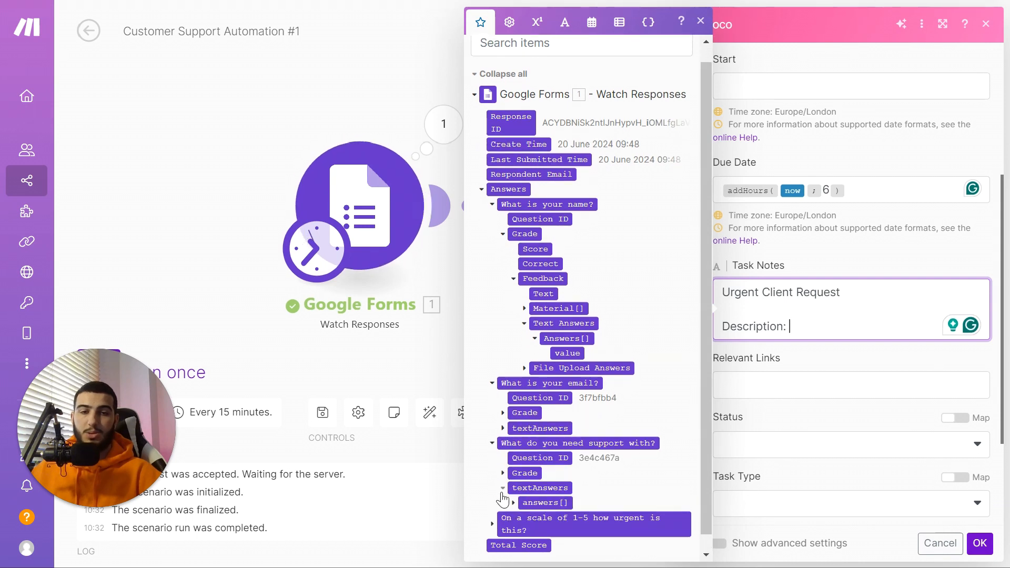
pyautogui.click(514, 502)
pyautogui.click(545, 518)
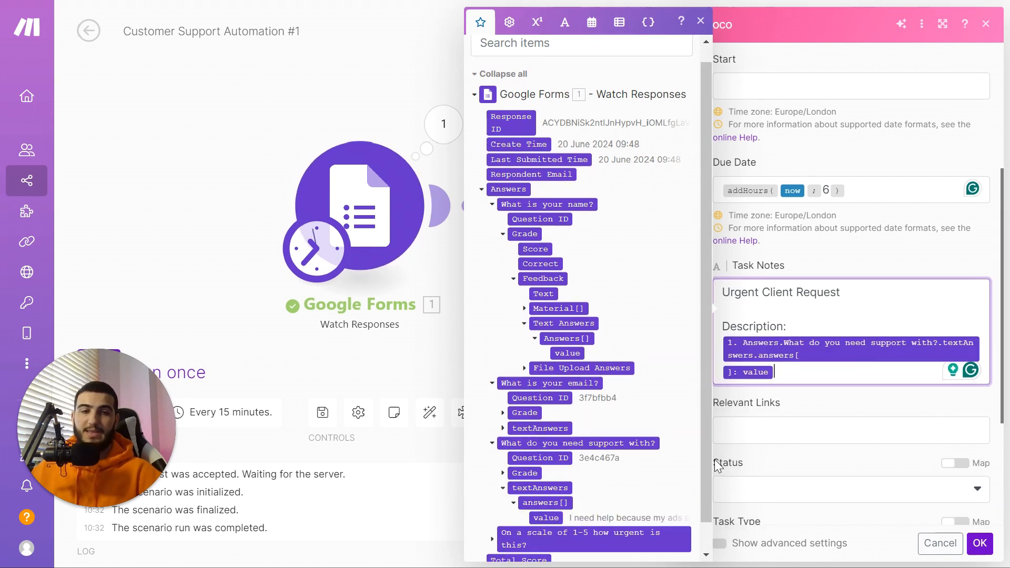
# Step: Add an 'Urgency Factor (1-5):' line mapped to the 1-5 urgency answer value
pyautogui.click(808, 371)
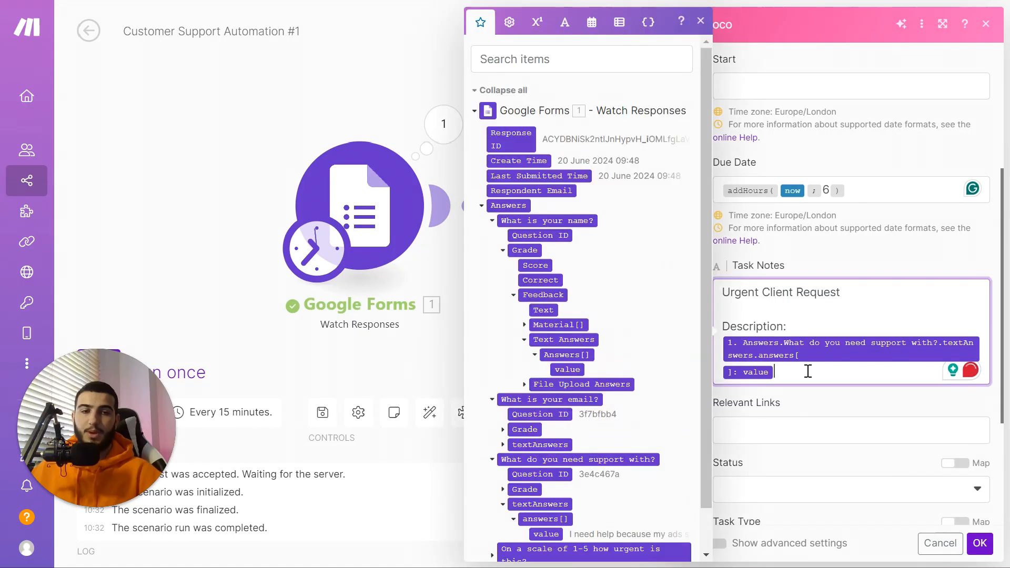
pyautogui.press('Return')
pyautogui.press('Return')
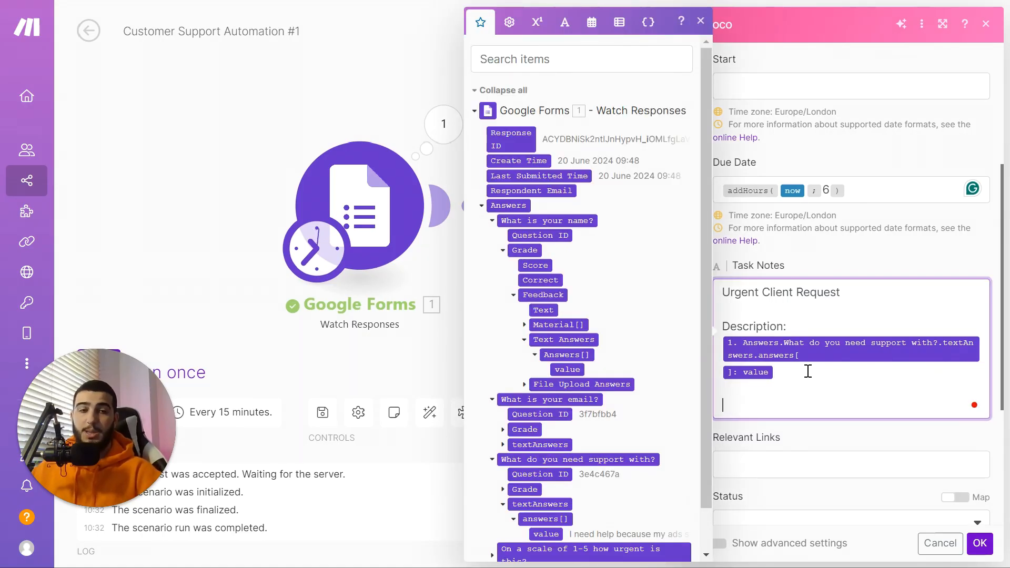
pyautogui.write('Urgency')
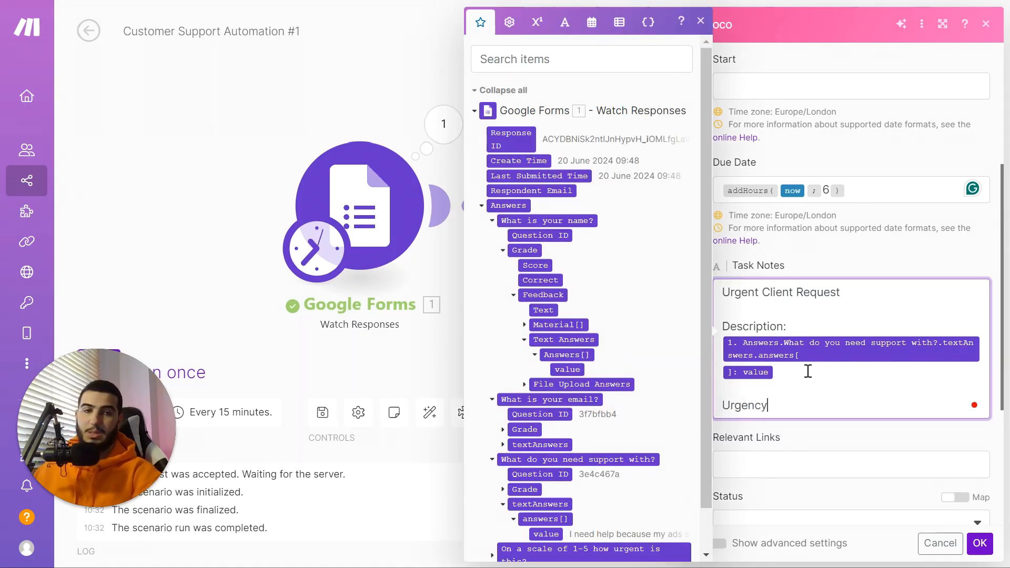
pyautogui.write(' Factor:')
pyautogui.scroll(-1, 489, 513)
pyautogui.scroll(1, 489, 513)
pyautogui.scroll(-1, 490, 513)
pyautogui.click(491, 509)
pyautogui.scroll(-1, 505, 513)
pyautogui.click(503, 516)
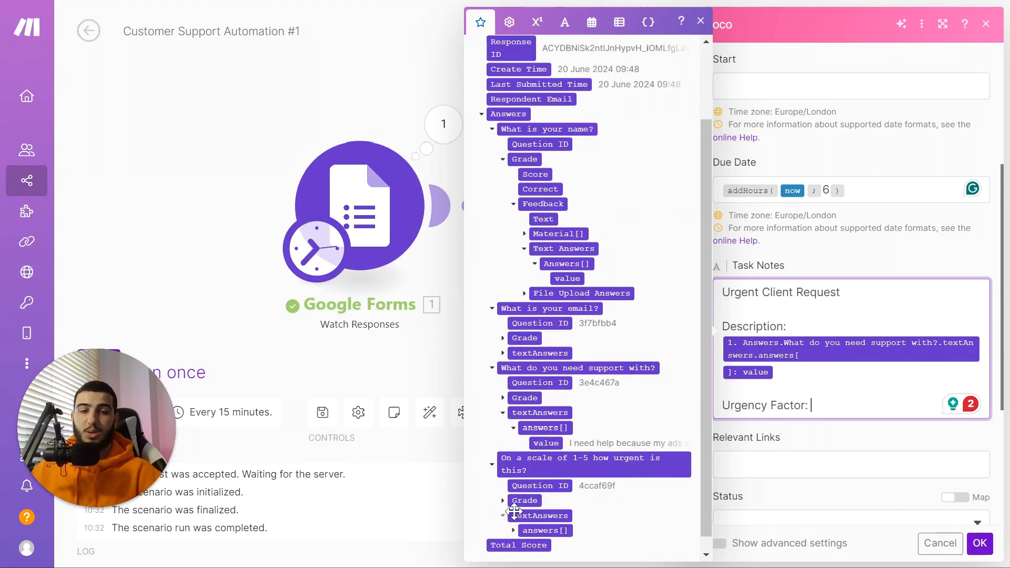
pyautogui.scroll(-1, 510, 518)
pyautogui.click(514, 515)
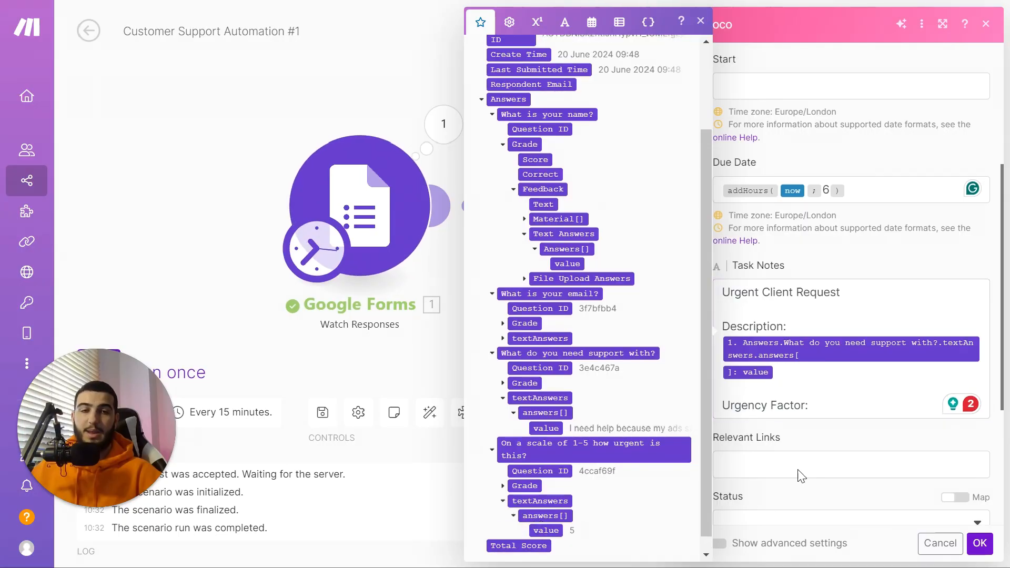
pyautogui.click(546, 530)
pyautogui.click(805, 404)
pyautogui.write('(')
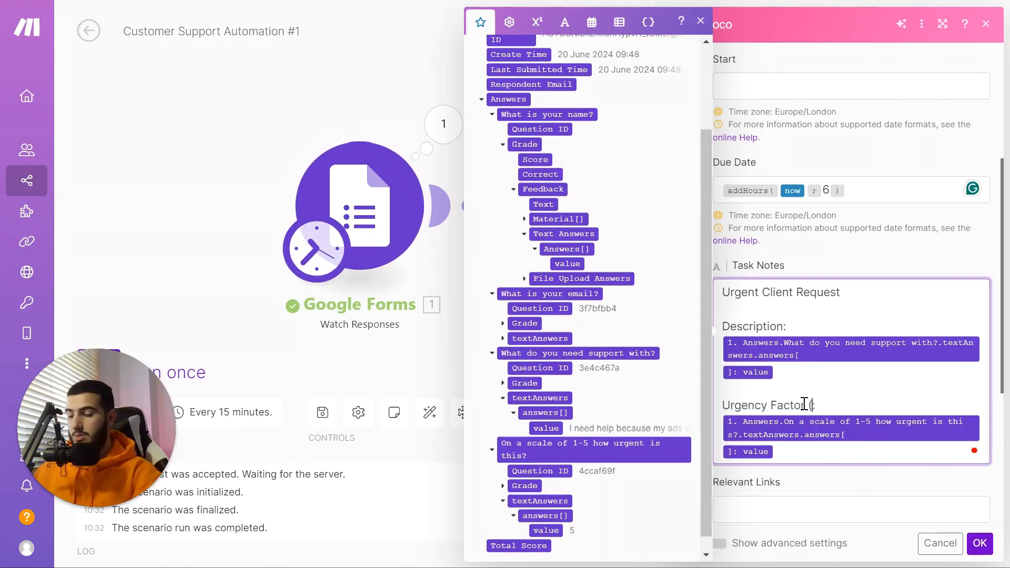
pyautogui.write('1-5)')
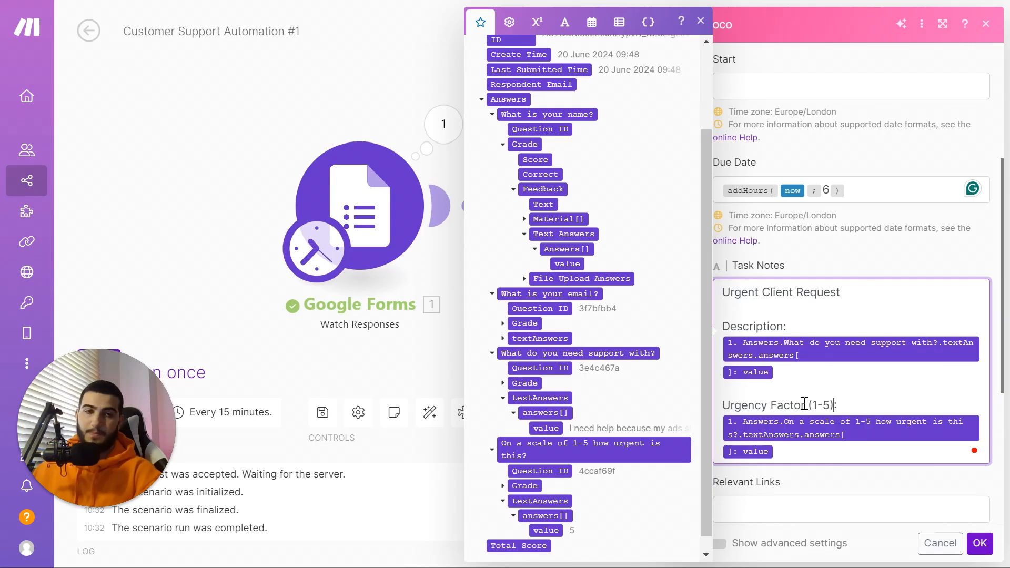
pyautogui.click(811, 381)
pyautogui.scroll(-5, 816, 361)
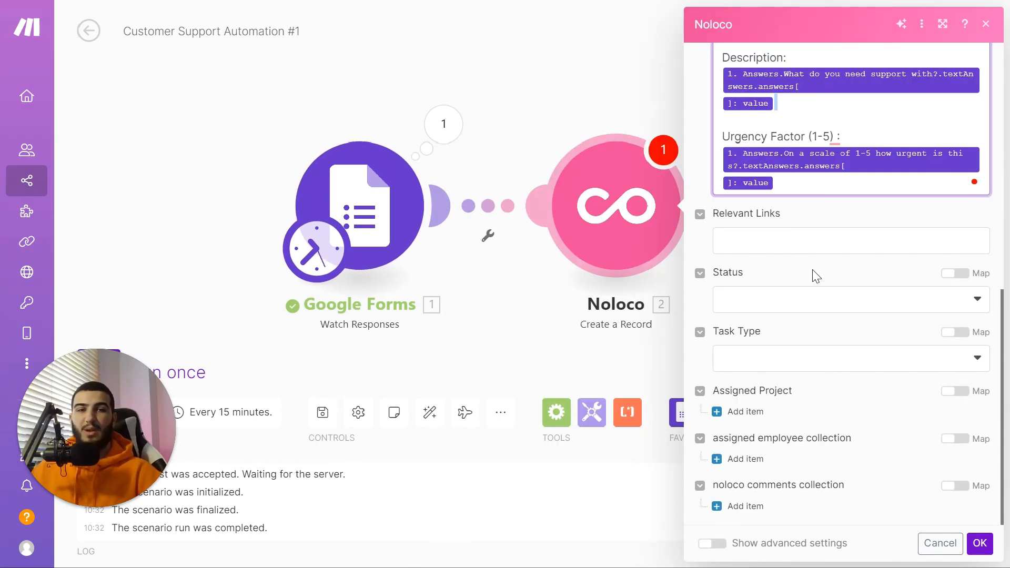
# Step: Set the Noloco record's Status to Backlog and Task Type to Other
pyautogui.click(816, 301)
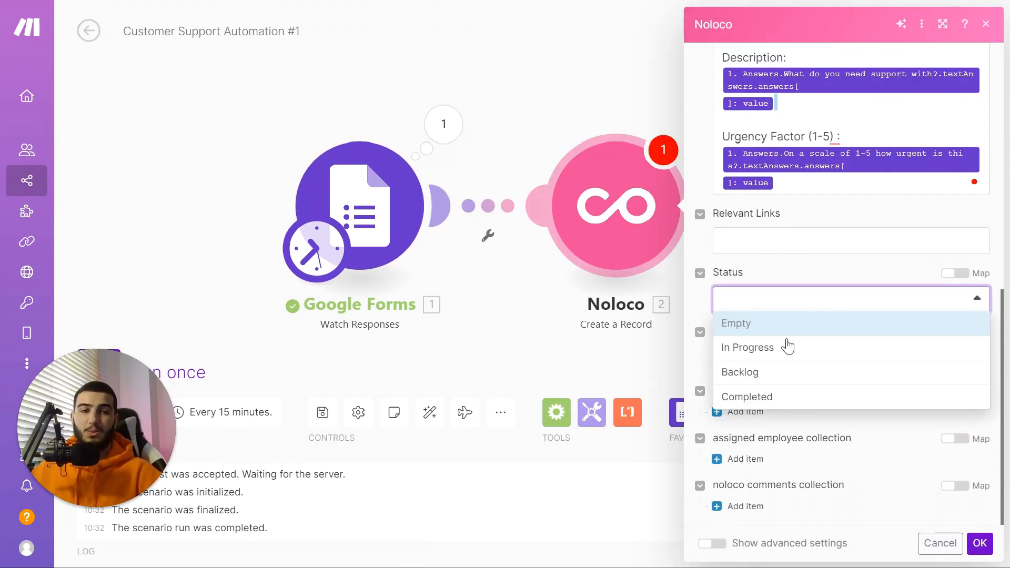
pyautogui.click(772, 370)
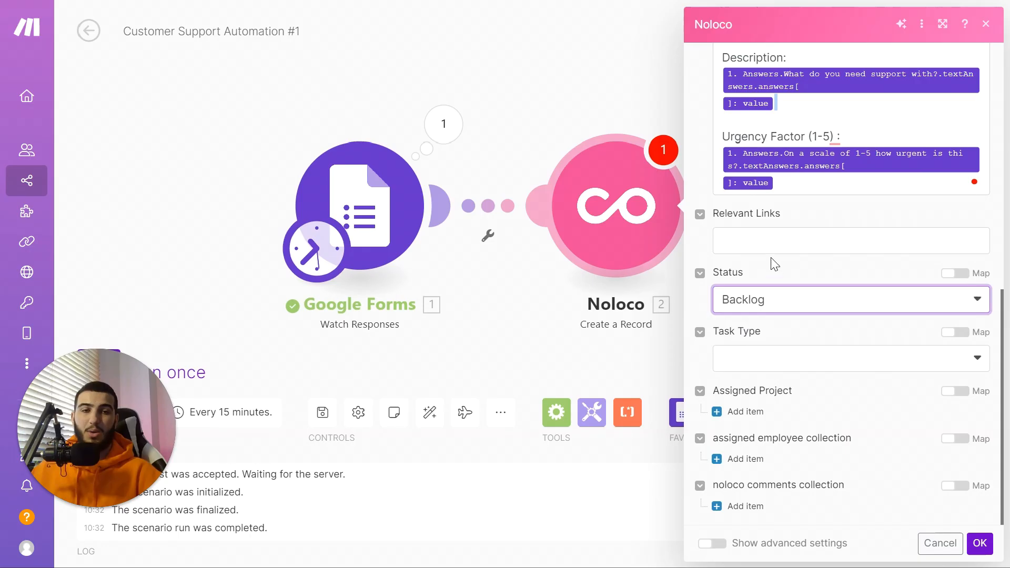
pyautogui.click(801, 363)
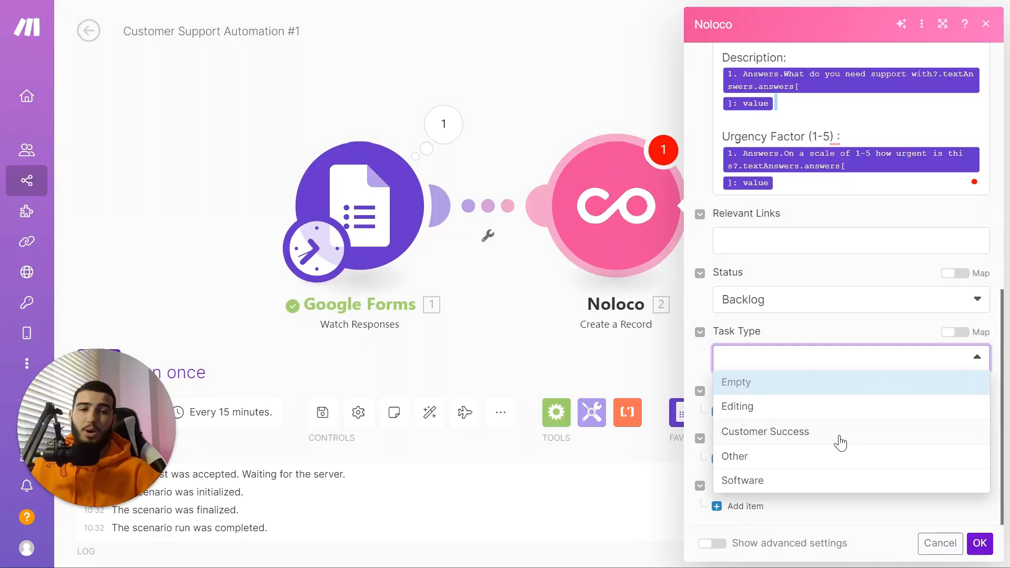
pyautogui.click(823, 459)
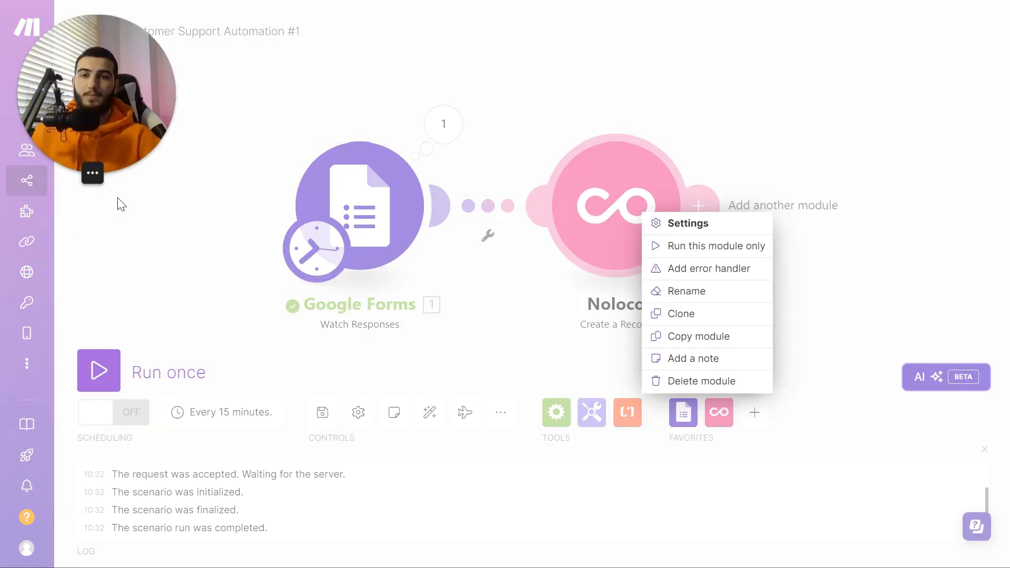
# Step: Run the scenario once and inspect the Noloco module's output bubble
pyautogui.click(129, 371)
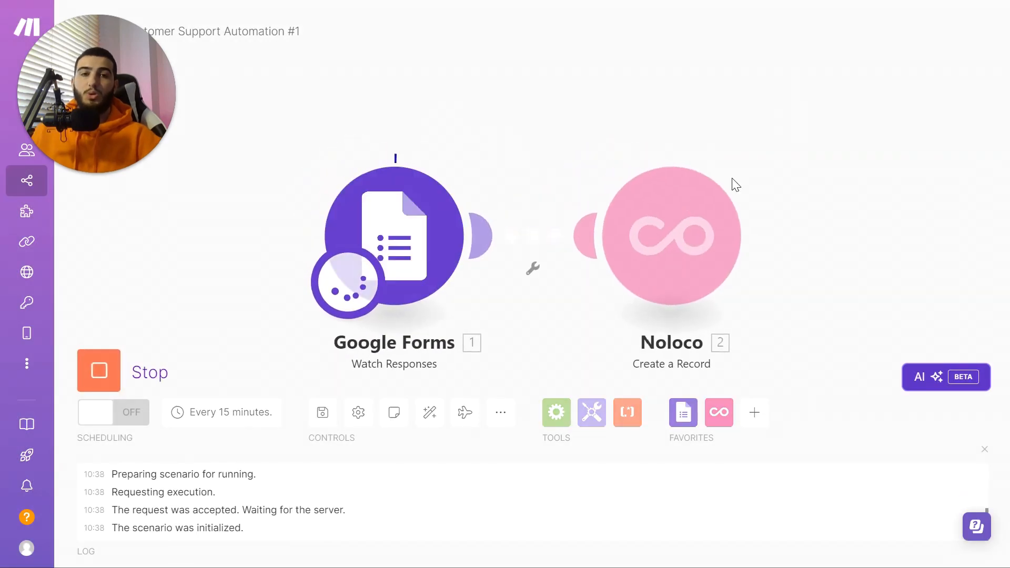
pyautogui.click(762, 148)
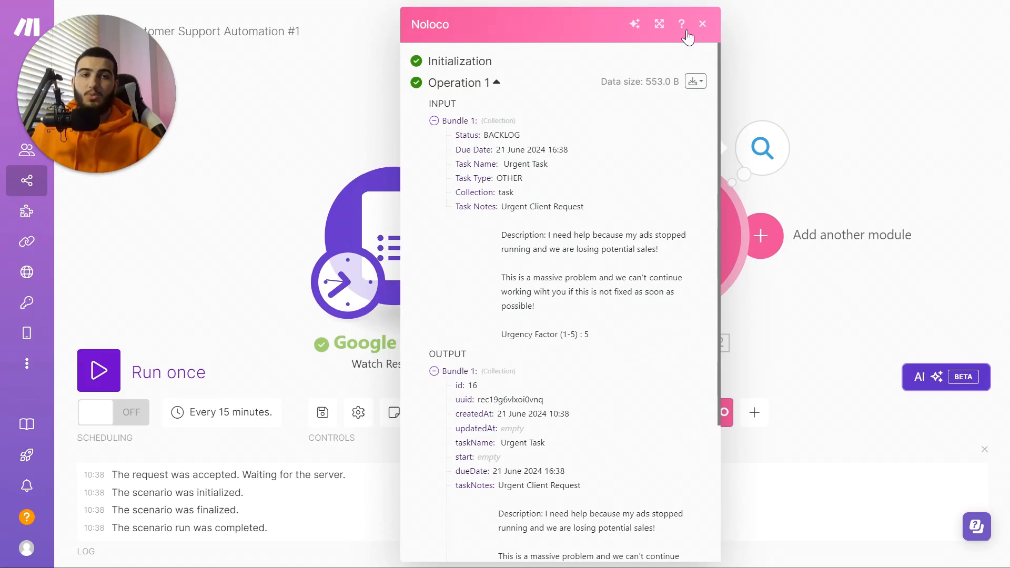
pyautogui.click(703, 23)
pyautogui.click(504, 37)
# Step: Open the new Urgent Task card in Noloco's Backlog column and review its mapped notes
pyautogui.click(625, 14)
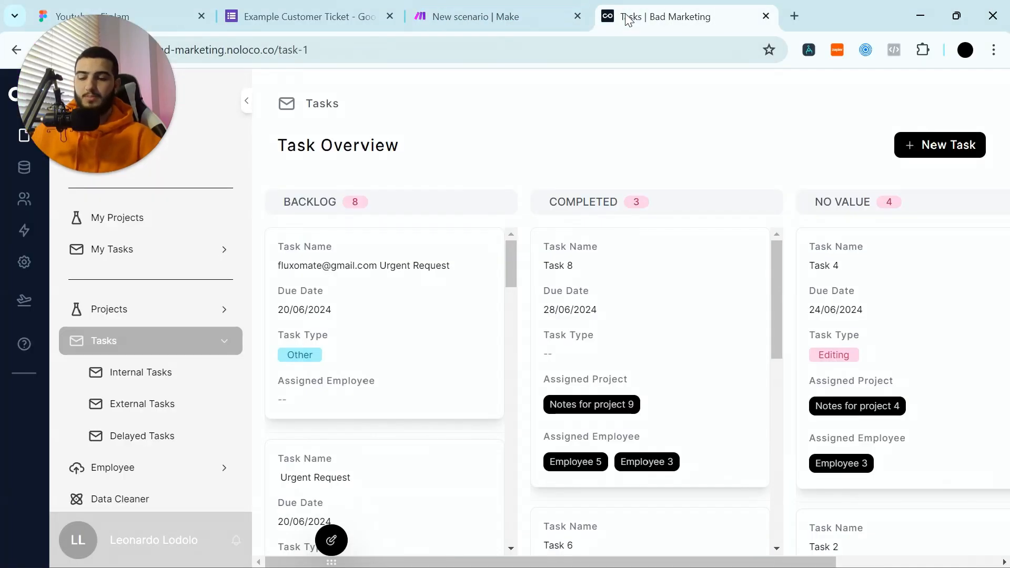
pyautogui.press('F11')
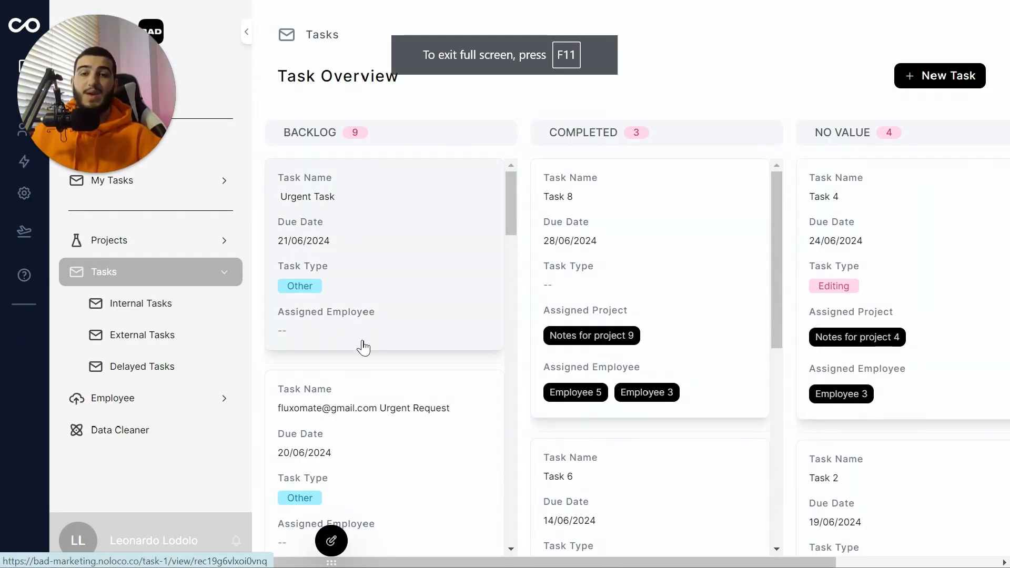
pyautogui.click(344, 231)
pyautogui.scroll(-2, 474, 231)
pyautogui.moveTo(415, 273); pyautogui.dragTo(307, 273)
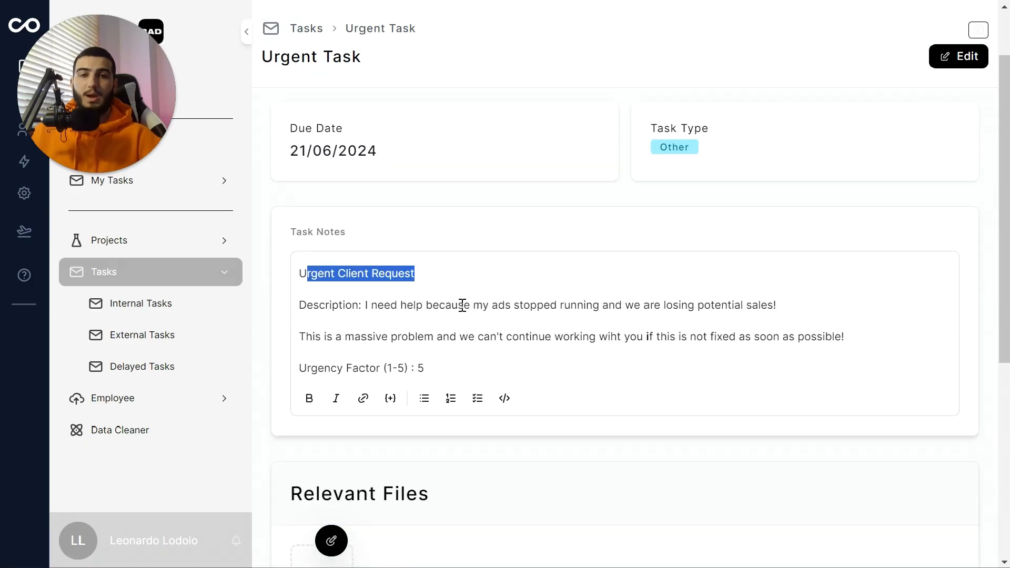
pyautogui.click(384, 321)
pyautogui.scroll(-2, 435, 340)
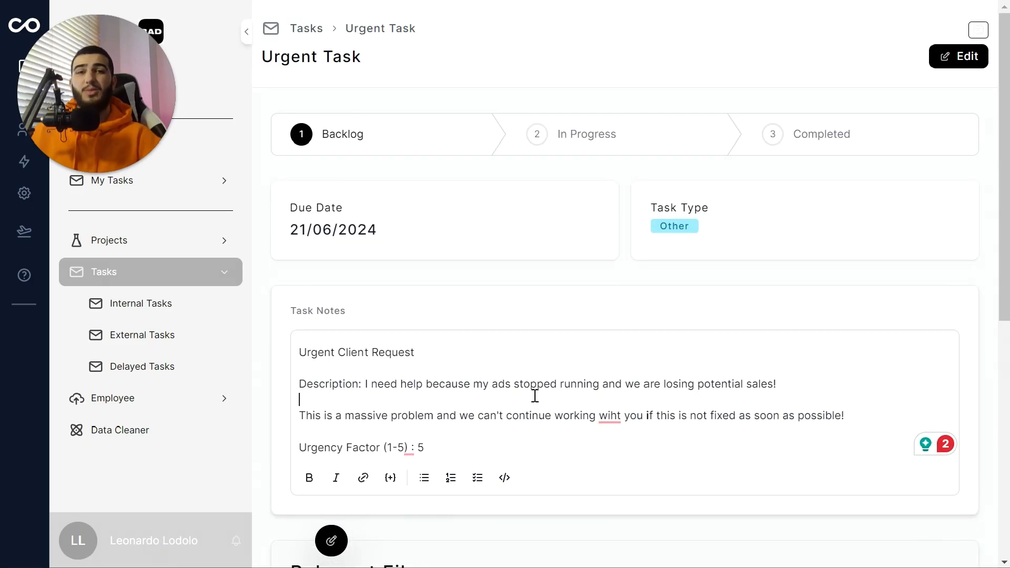
pyautogui.scroll(-5, 525, 337)
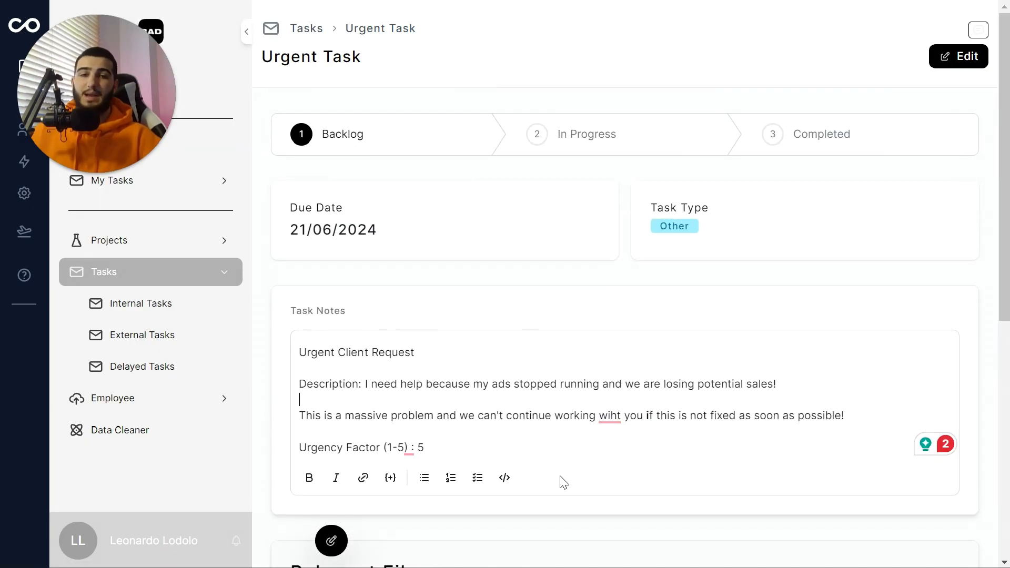
pyautogui.scroll(-5, 568, 349)
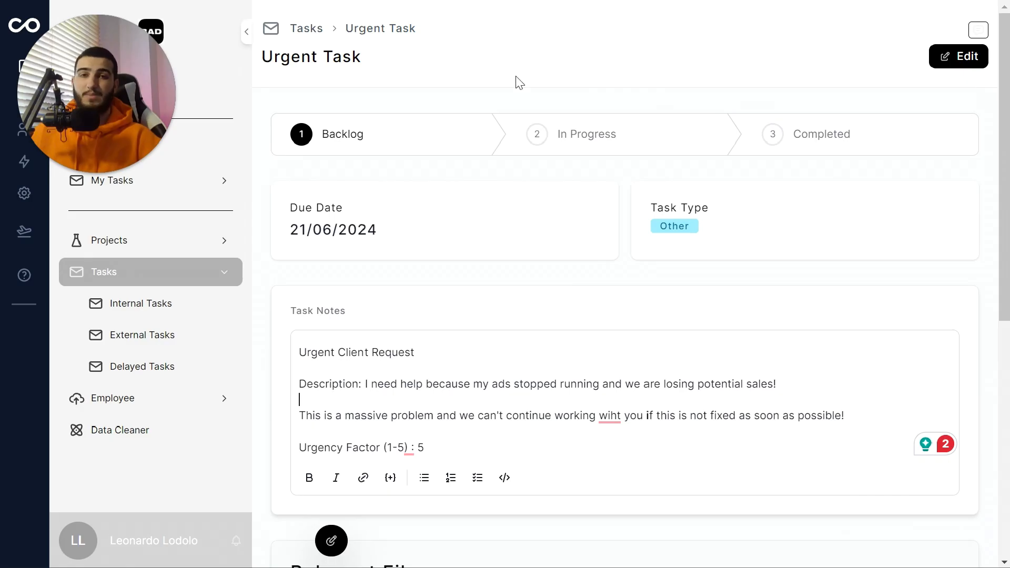
pyautogui.click(510, 42)
# Step: Append 'from' plus the respondent's name answer to Urgent Client Request in Task Notes
pyautogui.click(469, 27)
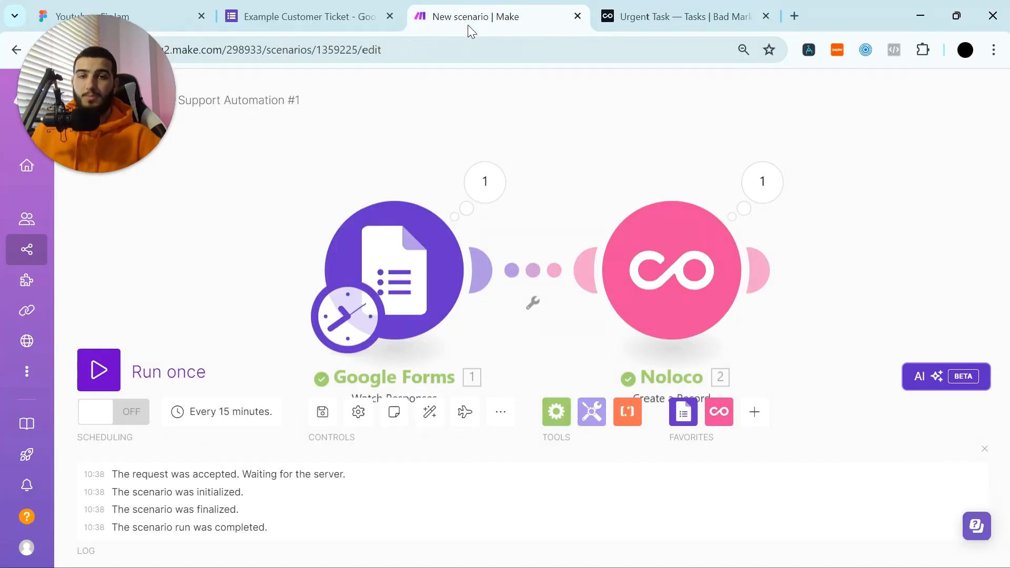
pyautogui.press('F11')
pyautogui.click(658, 243)
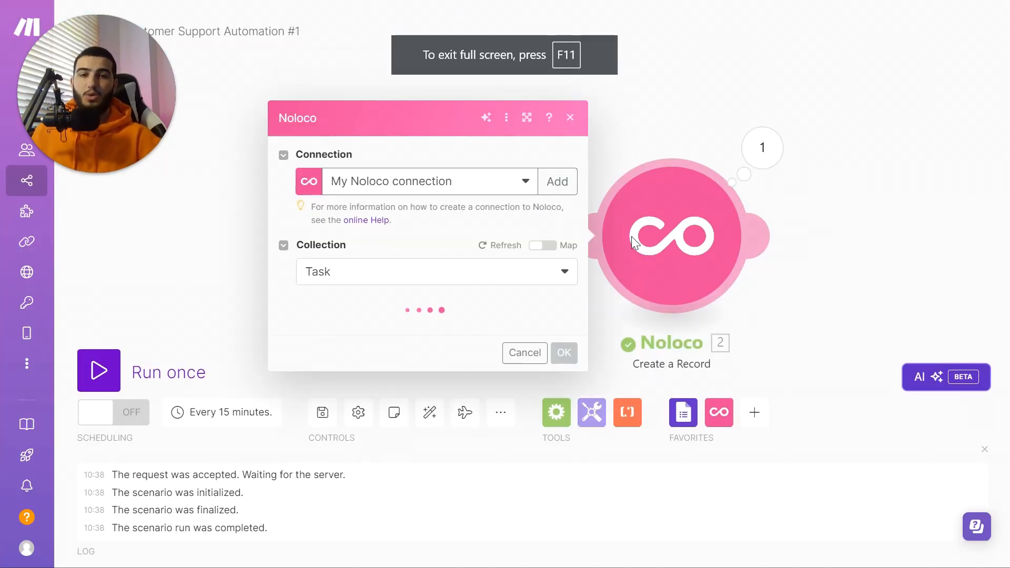
pyautogui.scroll(-7, 406, 305)
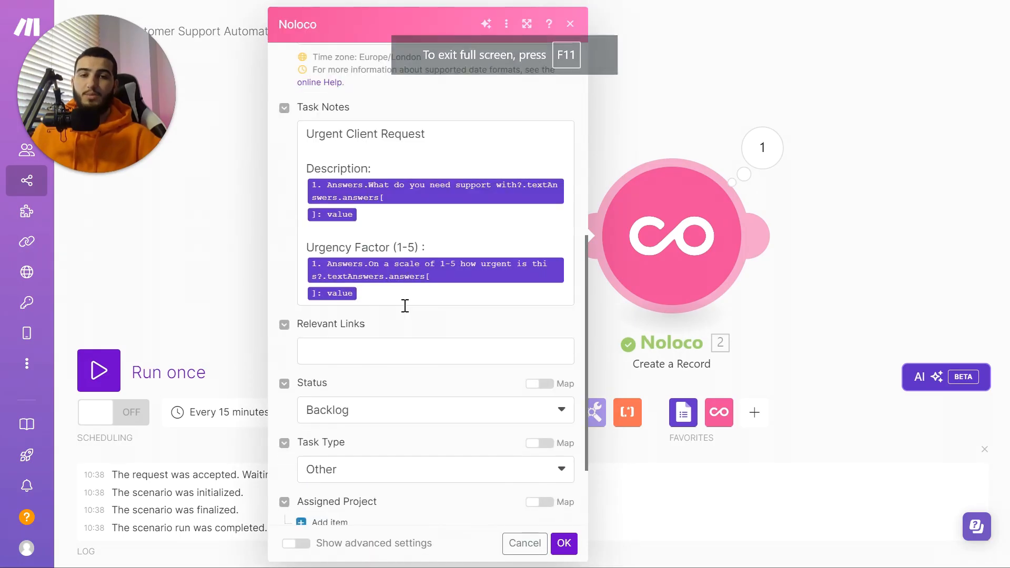
pyautogui.scroll(3, 407, 306)
pyautogui.click(450, 293)
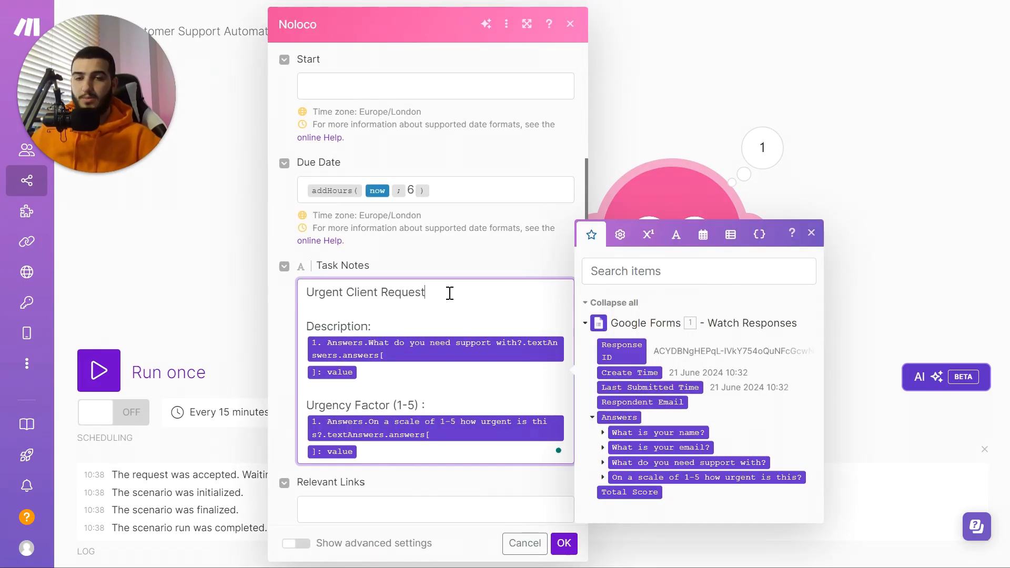
pyautogui.write('from')
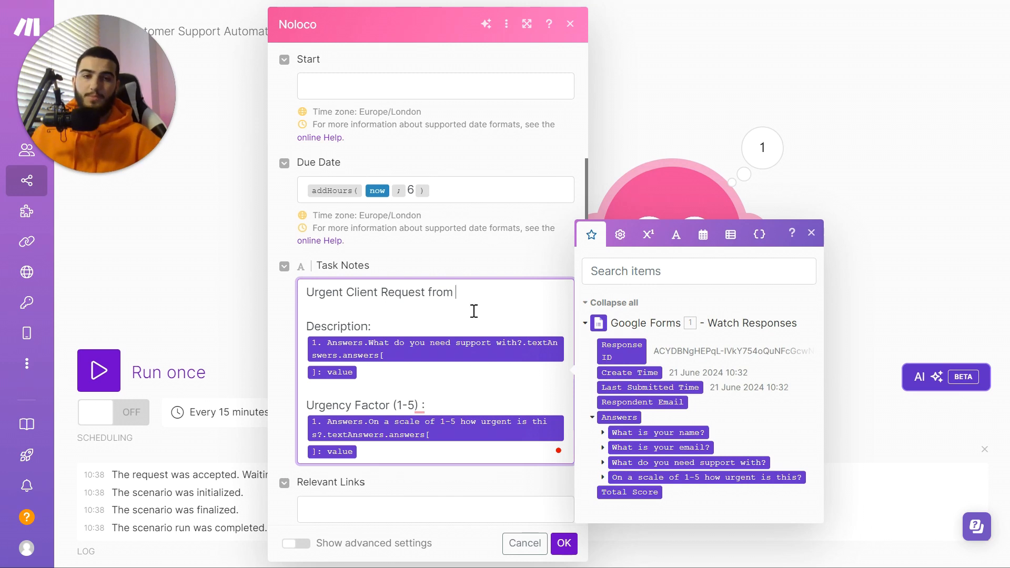
pyautogui.click(603, 432)
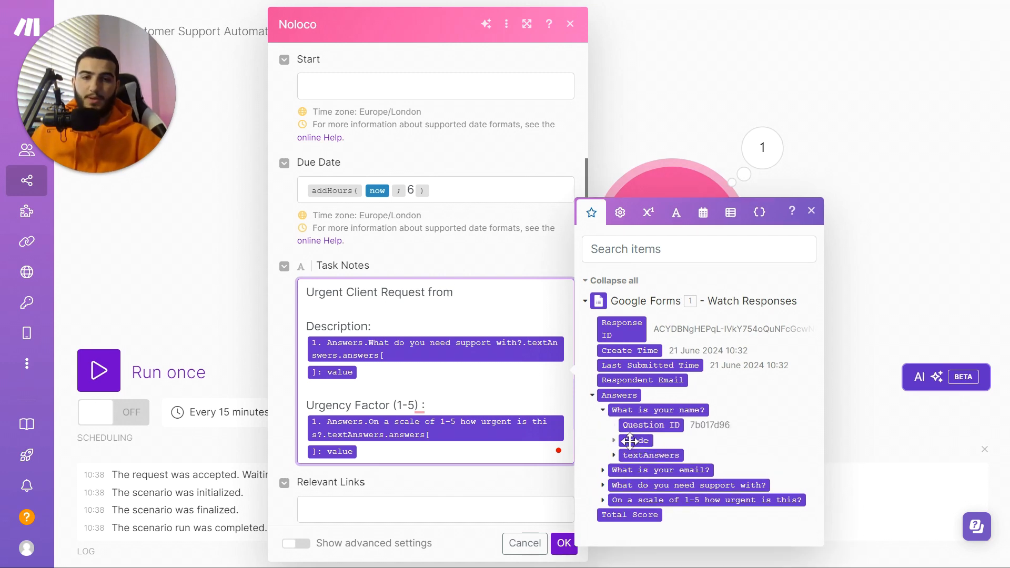
pyautogui.click(613, 455)
pyautogui.click(624, 456)
pyautogui.click(656, 469)
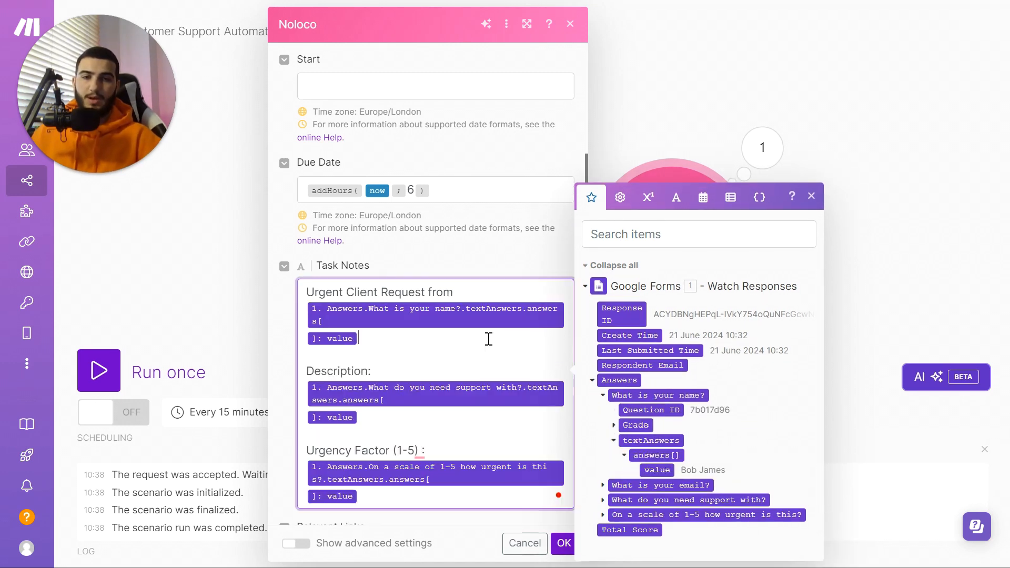
# Step: Map the email answer on the Email line and save the Noloco module settings
pyautogui.press('Return')
pyautogui.press('Return')
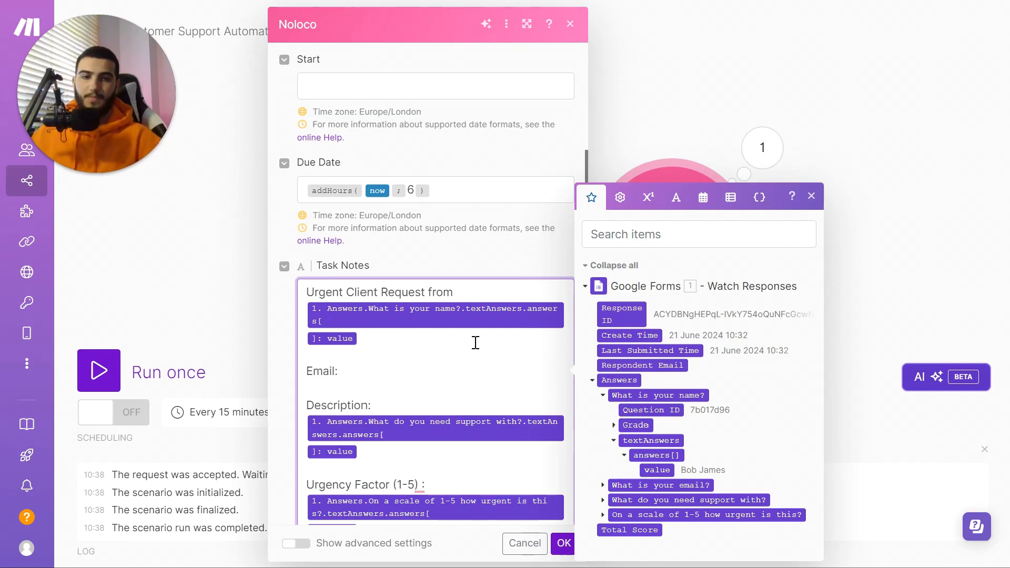
pyautogui.click(603, 486)
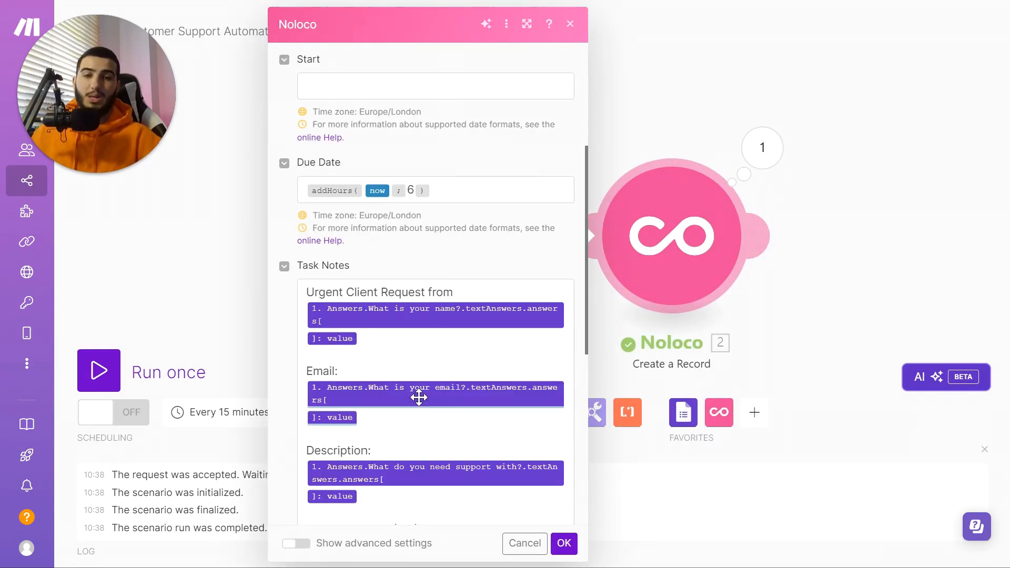
pyautogui.scroll(-5, 417, 396)
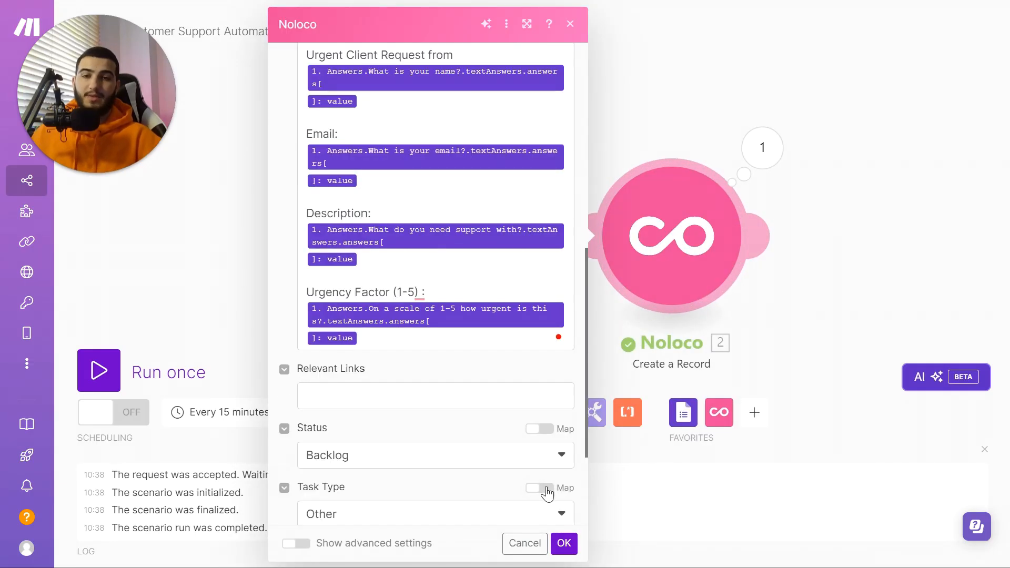
pyautogui.click(562, 543)
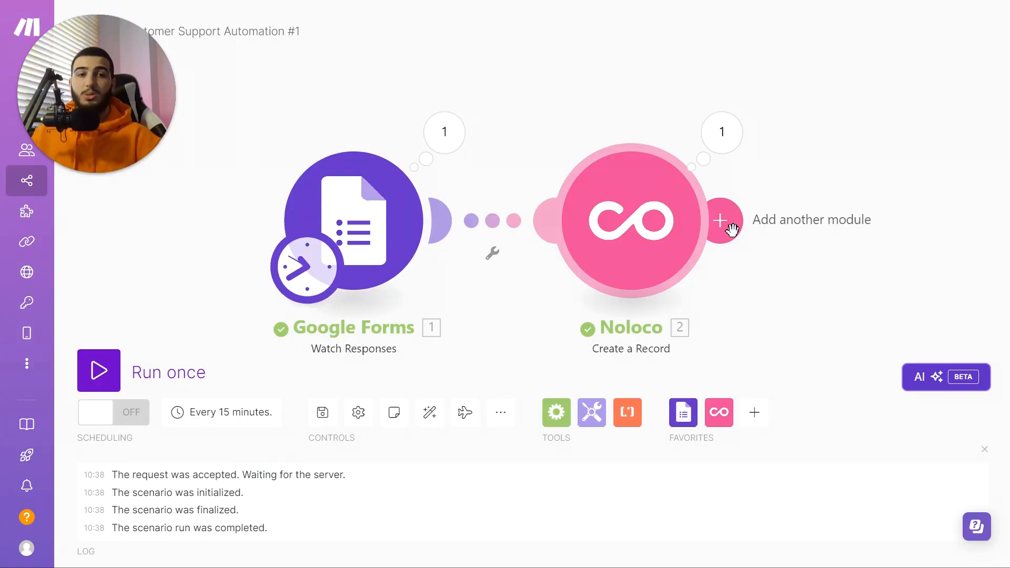
# Step: Add a Slack Create a Message step after the Noloco module
pyautogui.click(728, 220)
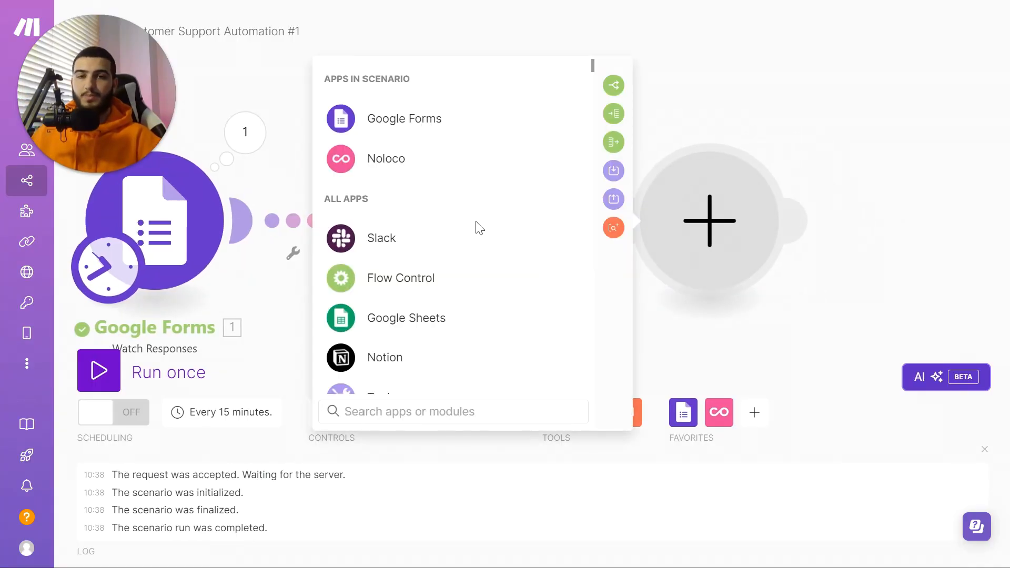
pyautogui.click(453, 238)
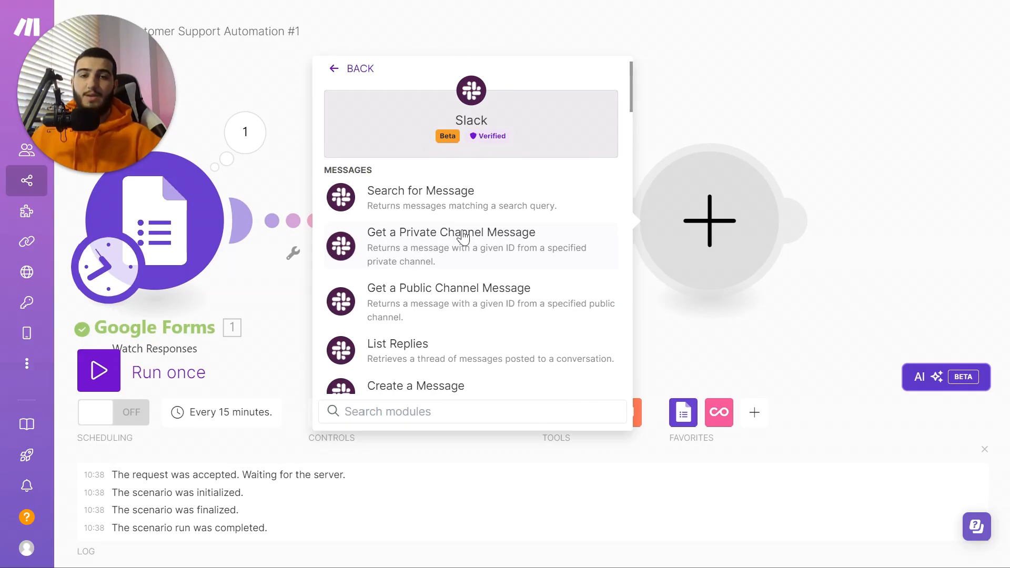
pyautogui.scroll(-3, 473, 258)
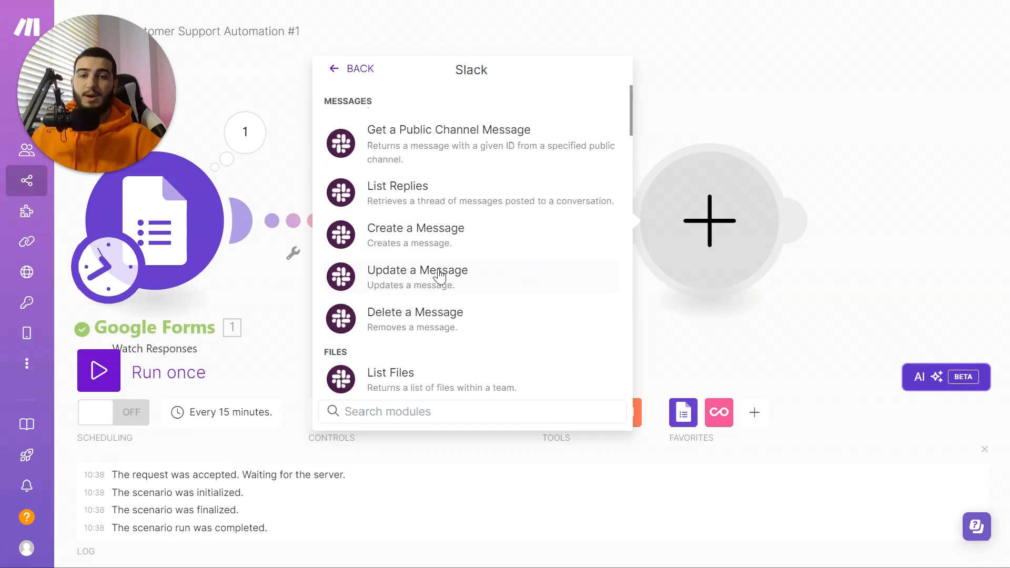
pyautogui.click(467, 240)
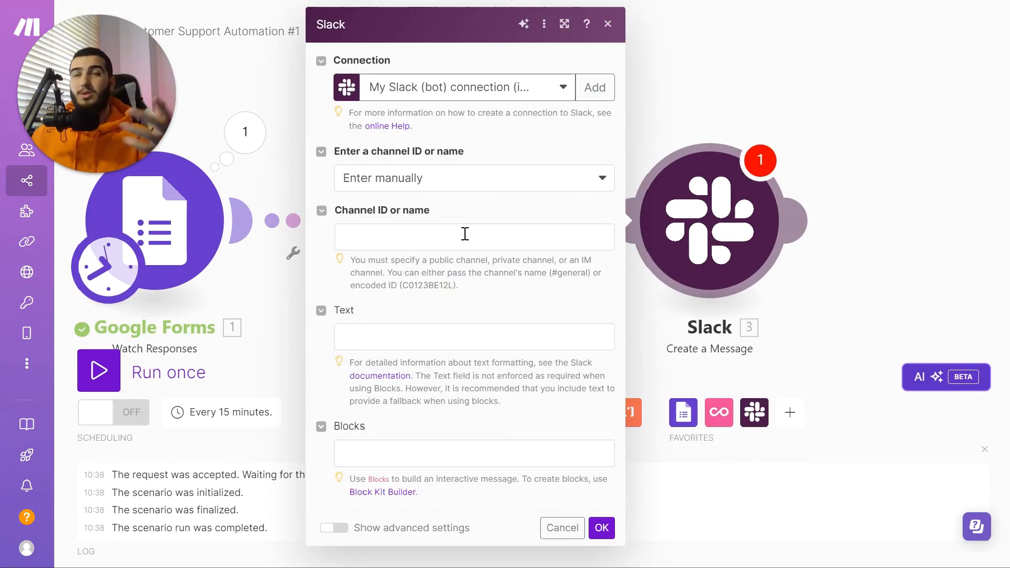
# Step: Choose public channel 'testing' from the list, then launch the Block Kit Builder
pyautogui.click(473, 181)
pyautogui.click(435, 225)
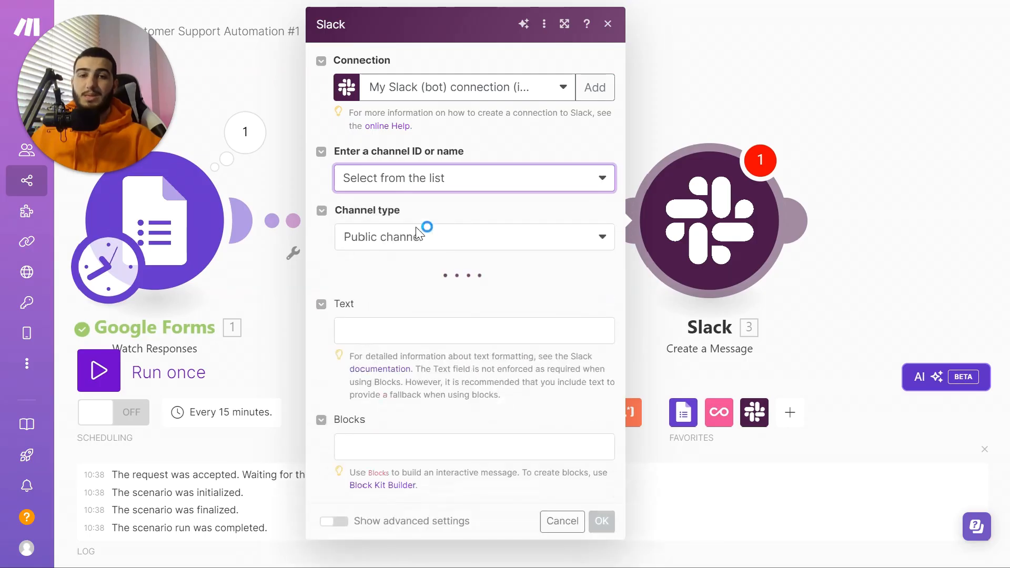
pyautogui.click(408, 296)
pyautogui.scroll(-4, 419, 420)
pyautogui.click(421, 516)
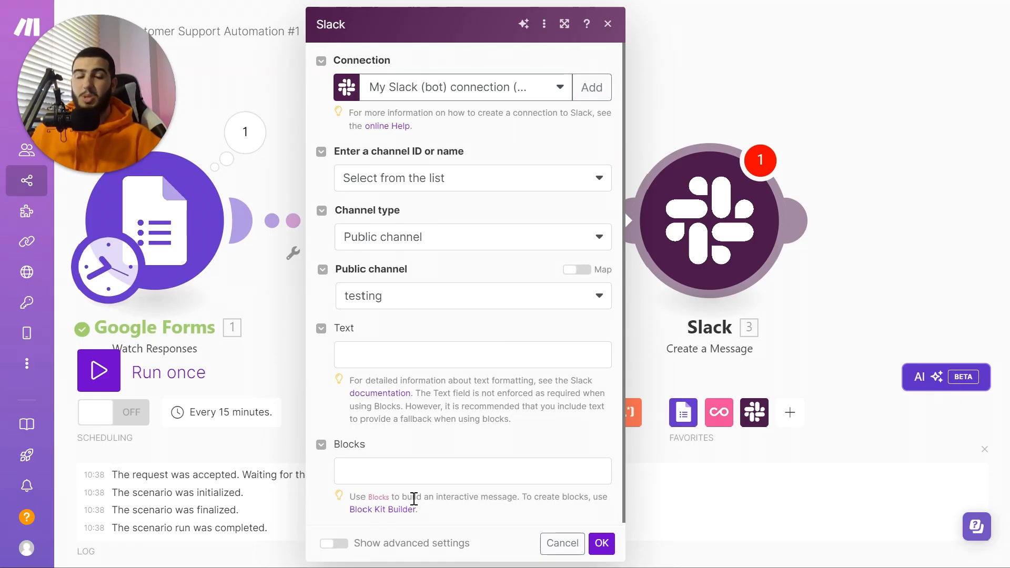
pyautogui.click(399, 513)
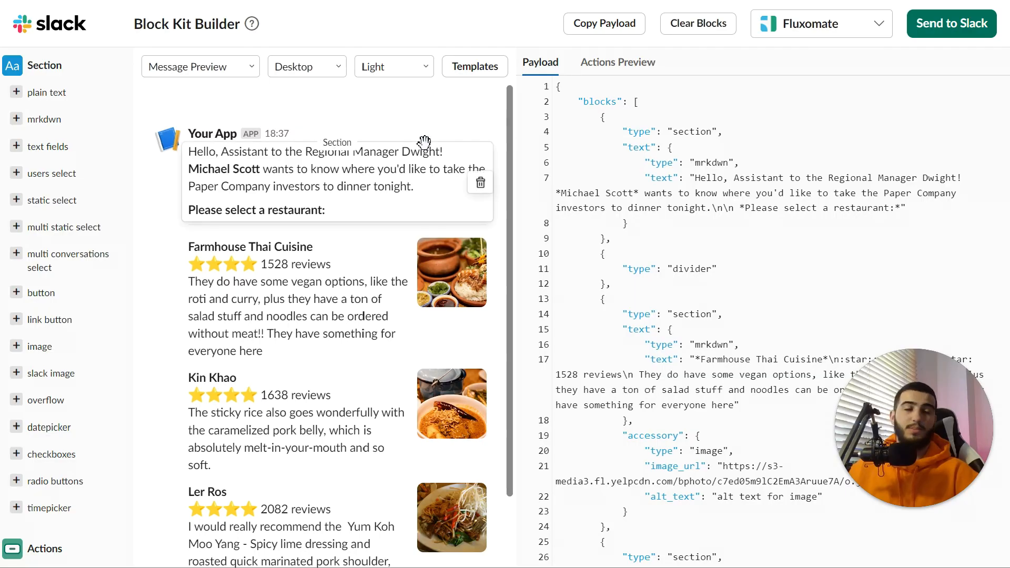
# Step: Delete the greeting, Farmhouse, Kin Khao and Ler Ros sections and the extra divider
pyautogui.click(480, 186)
pyautogui.click(483, 215)
pyautogui.click(480, 212)
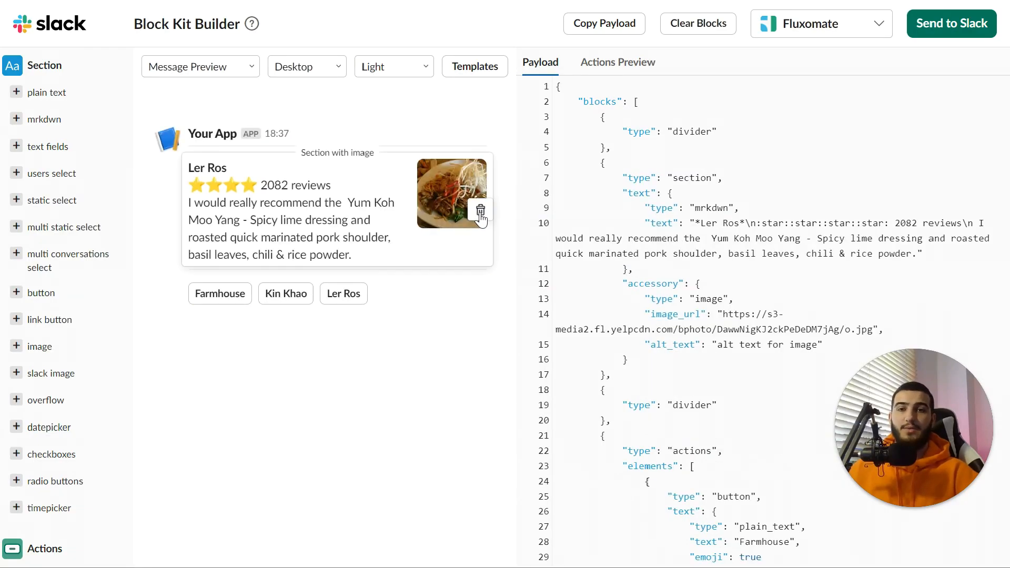
pyautogui.click(480, 211)
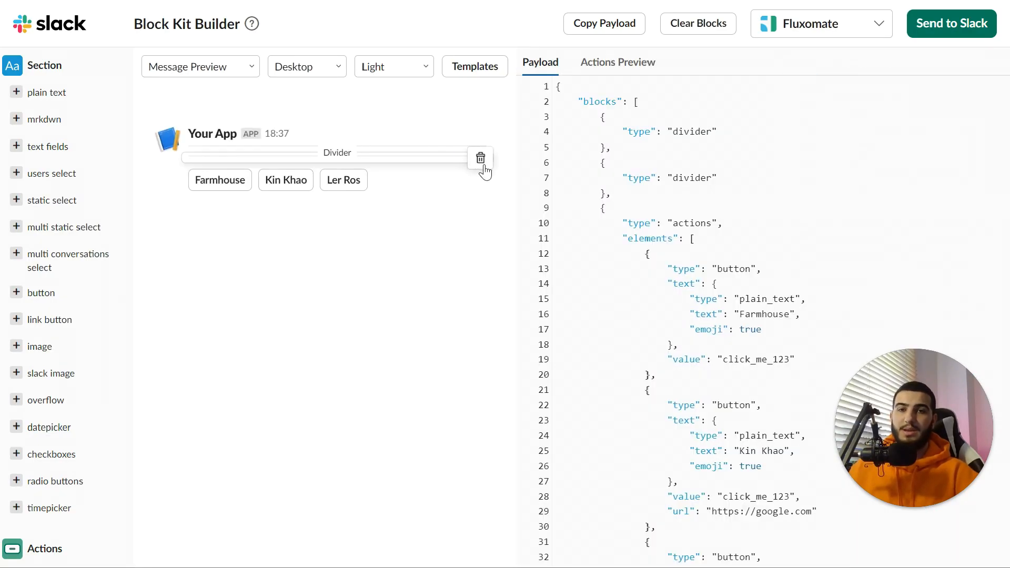
pyautogui.click(478, 158)
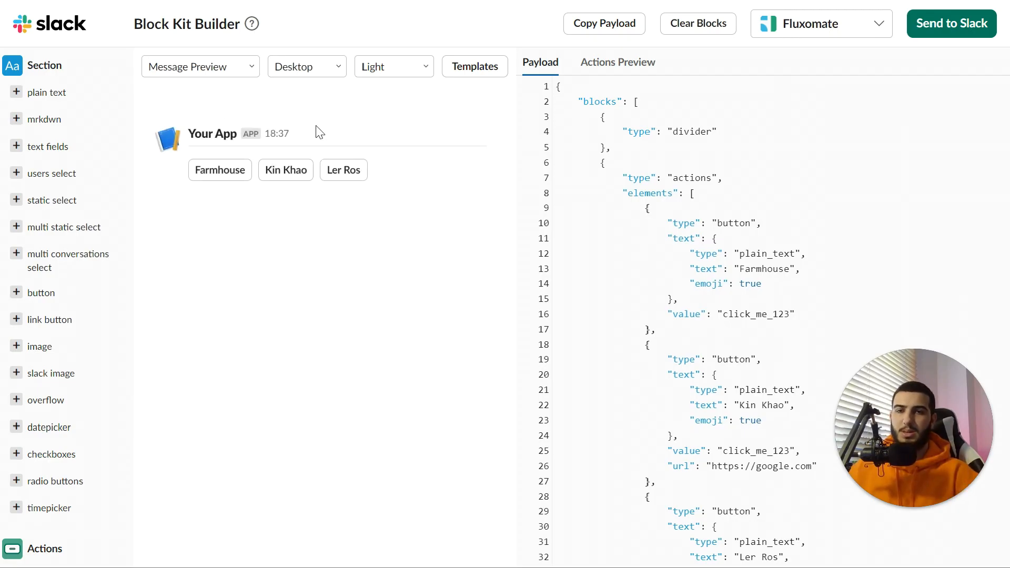
# Step: Add a plain text section above a link-button section and select the whole payload JSON
pyautogui.click(78, 102)
pyautogui.moveTo(184, 199); pyautogui.dragTo(202, 148)
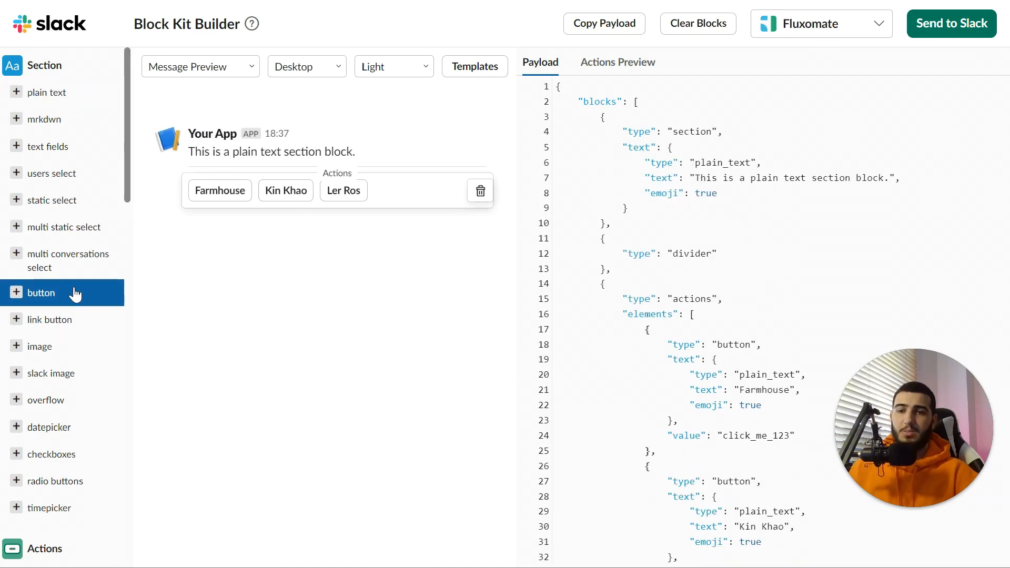
pyautogui.click(77, 319)
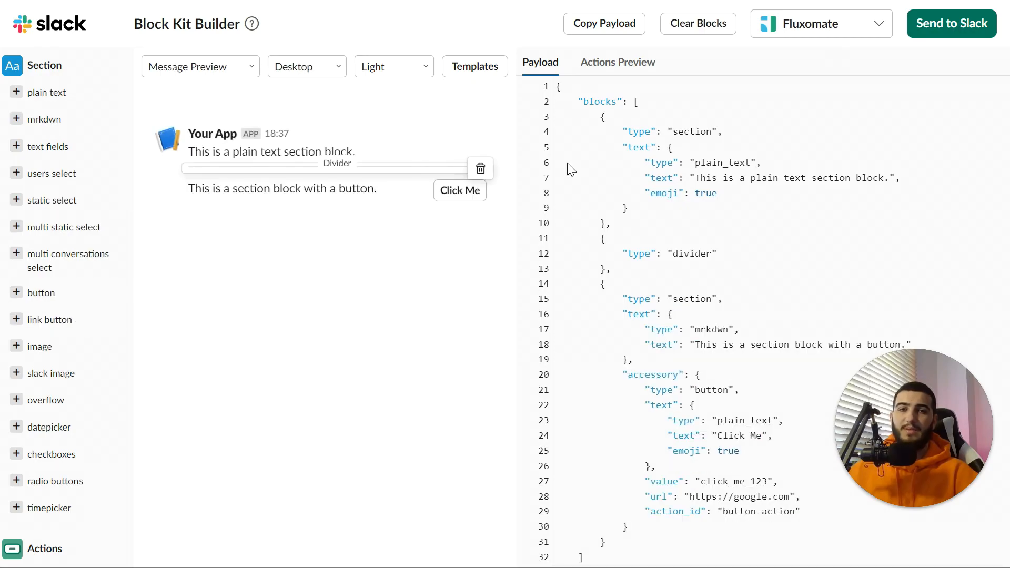
pyautogui.scroll(-1, 697, 508)
pyautogui.hotkey('ctrl', 'a')
pyautogui.hotkey('ctrl', 'c')
pyautogui.scroll(1, 659, 242)
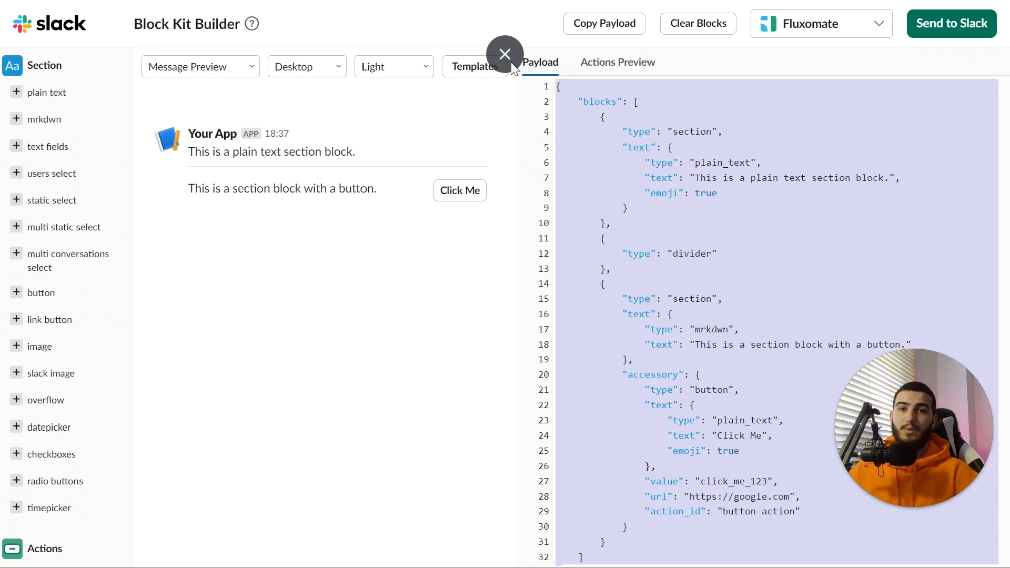
pyautogui.click(506, 51)
# Step: Paste the copied Block Kit JSON into the Slack step's Blocks field
pyautogui.click(421, 16)
pyautogui.press('F11')
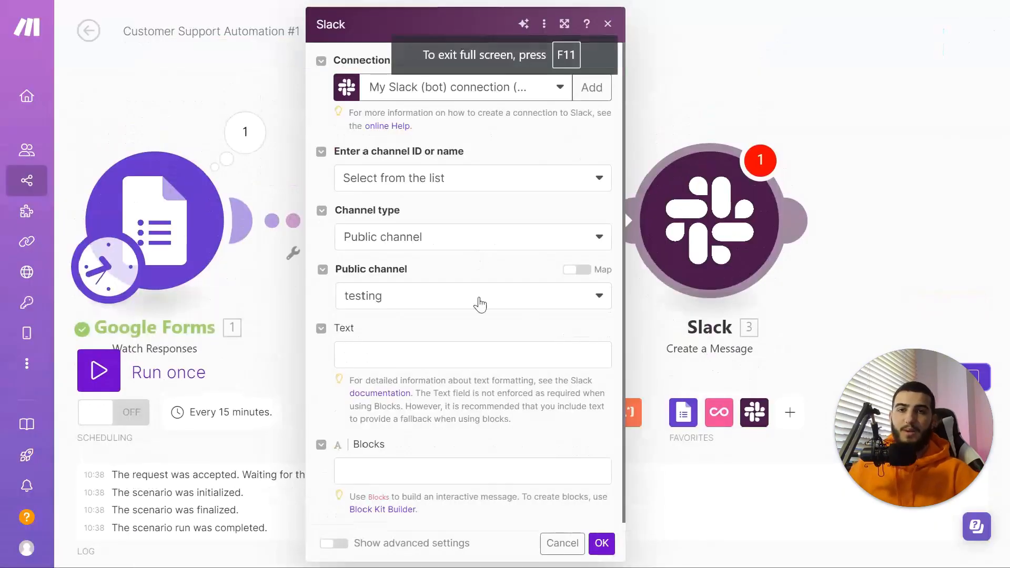
pyautogui.click(415, 471)
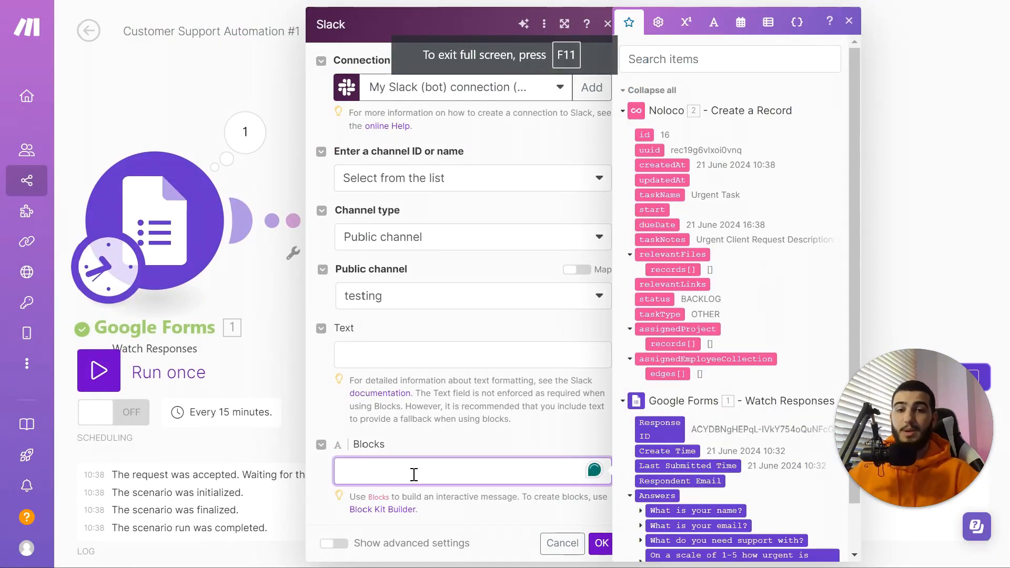
pyautogui.hotkey('ctrl', 'v')
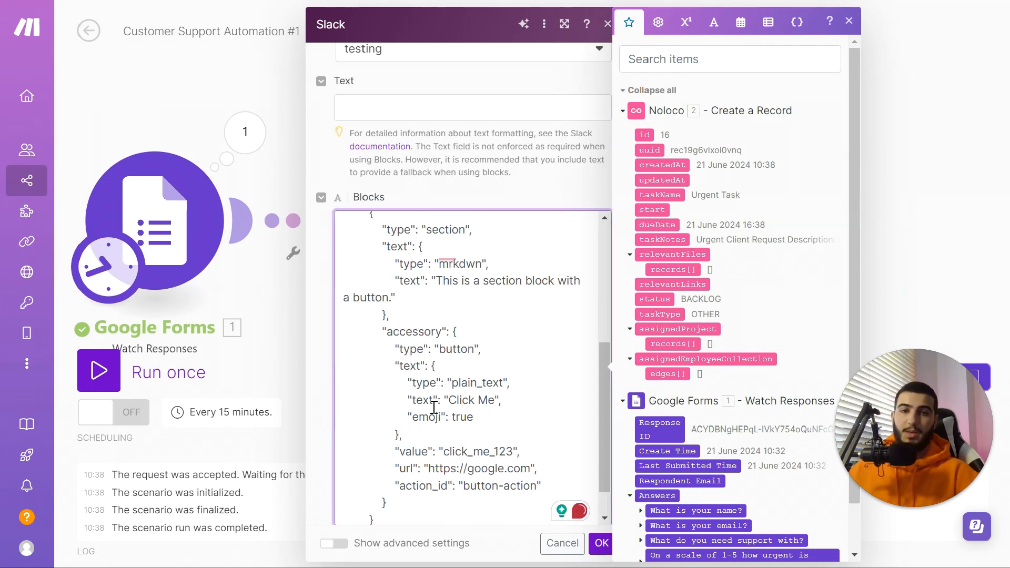
# Step: Replace the sample plain text with 'New Urgent Task from' plus the respondent's name answer
pyautogui.scroll(3, 434, 383)
pyautogui.scroll(2, 435, 383)
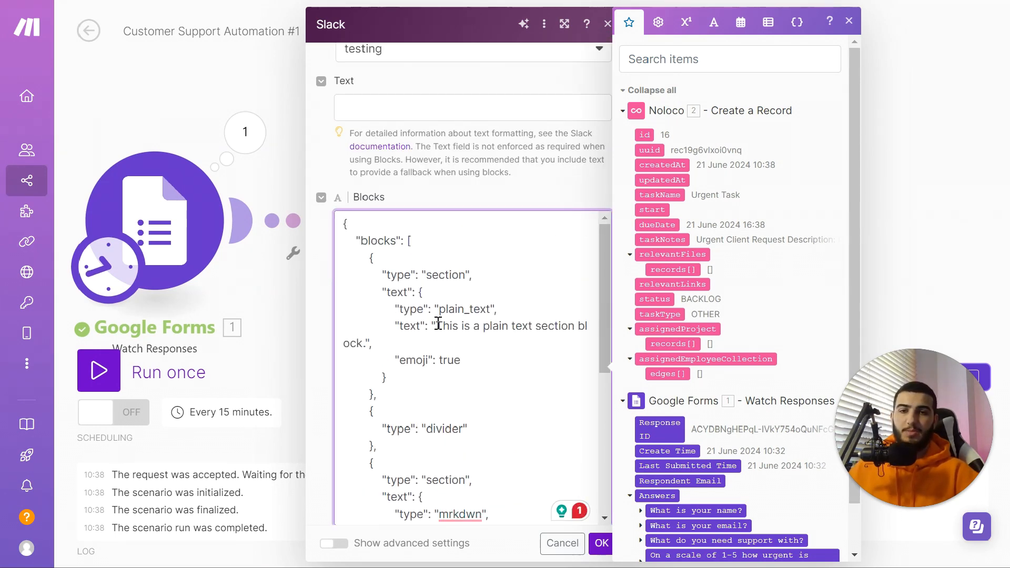
pyautogui.moveTo(438, 326); pyautogui.dragTo(398, 345)
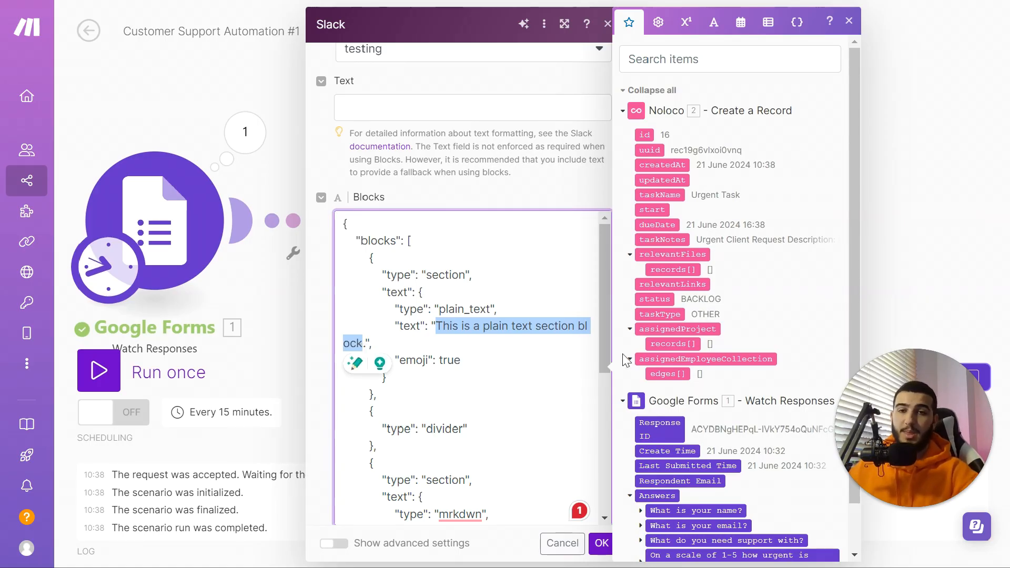
pyautogui.write('New Urgent Task from')
pyautogui.scroll(-1, 699, 389)
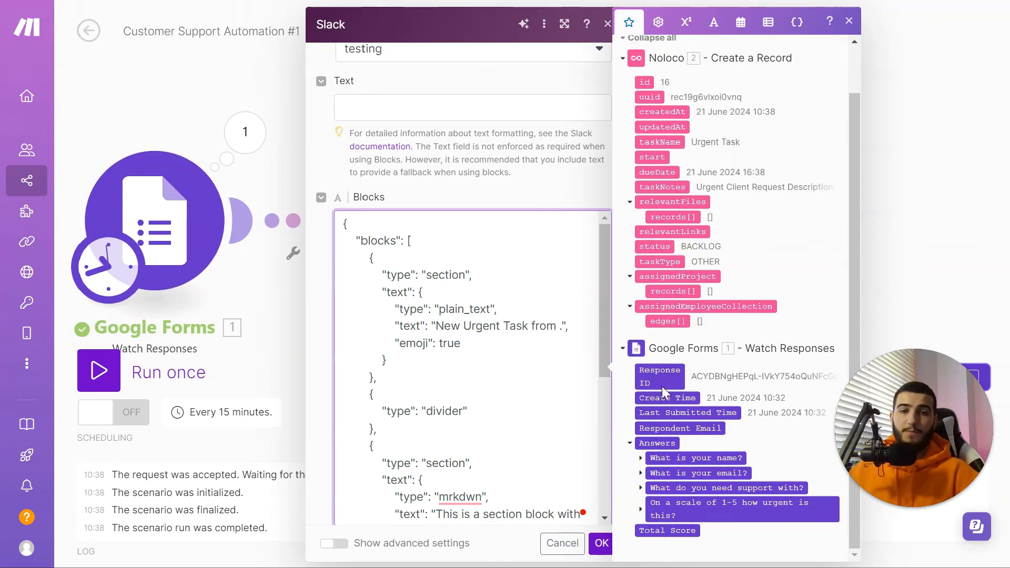
pyautogui.click(641, 459)
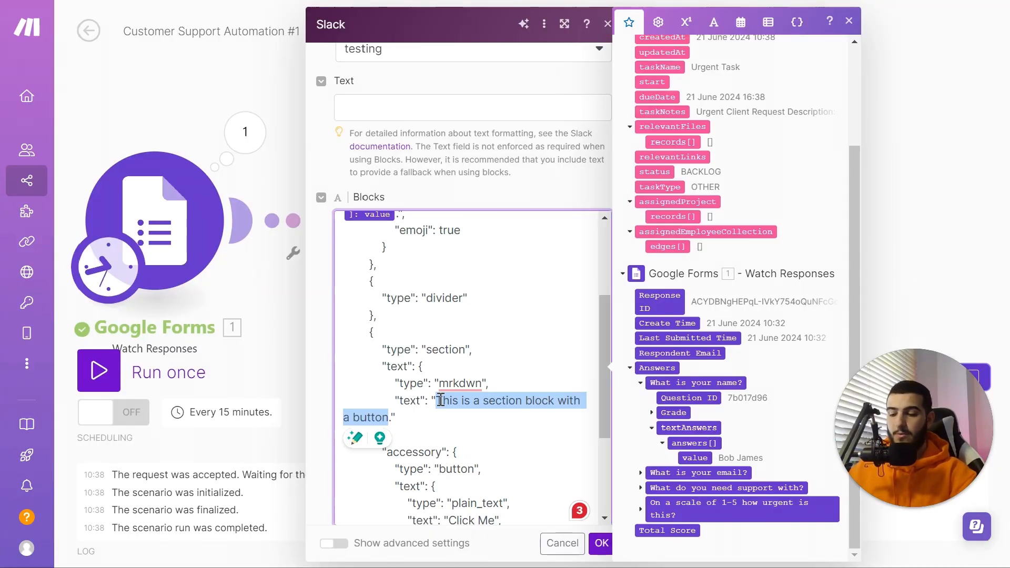
# Step: Set the button section text to 'See more information' and select the placeholder google.com link
pyautogui.write('See more infom')
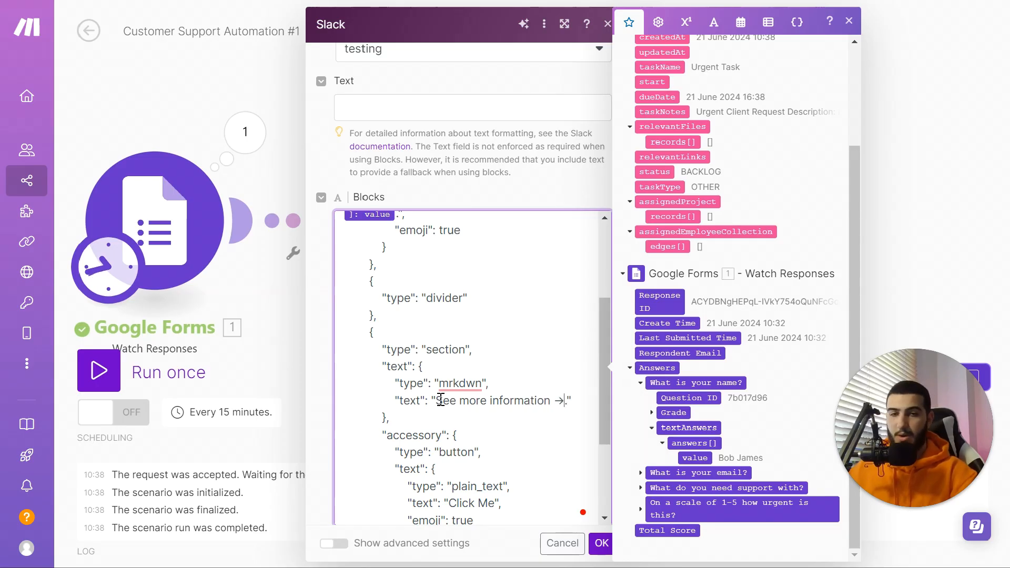
pyautogui.scroll(-2, 507, 446)
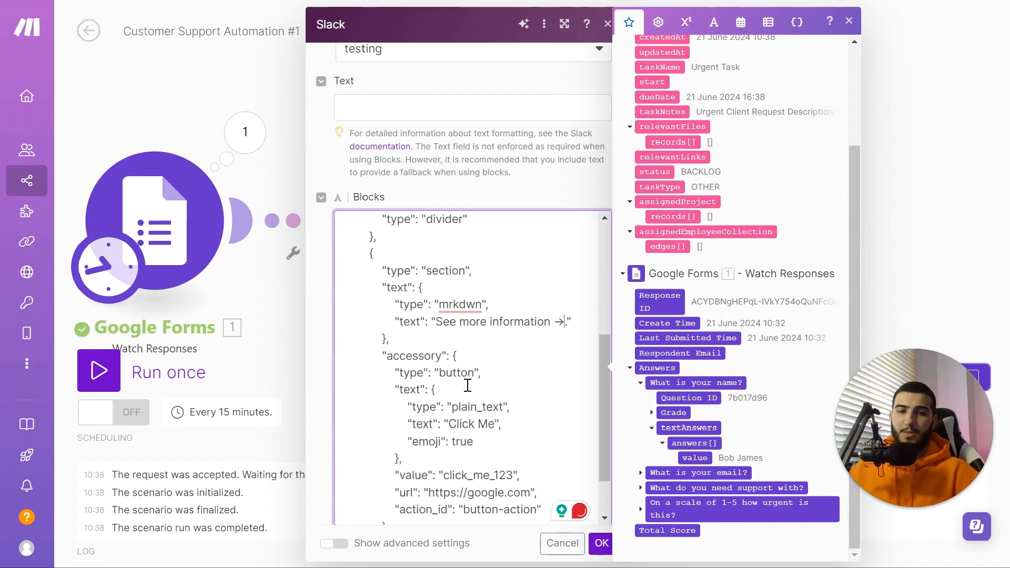
pyautogui.scroll(-2, 467, 385)
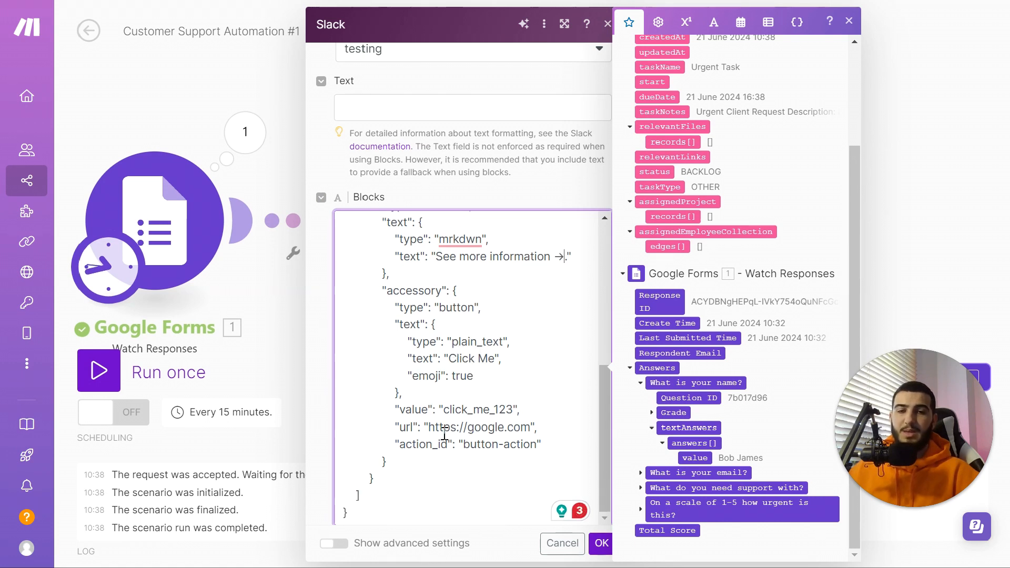
pyautogui.moveTo(427, 427); pyautogui.dragTo(530, 427)
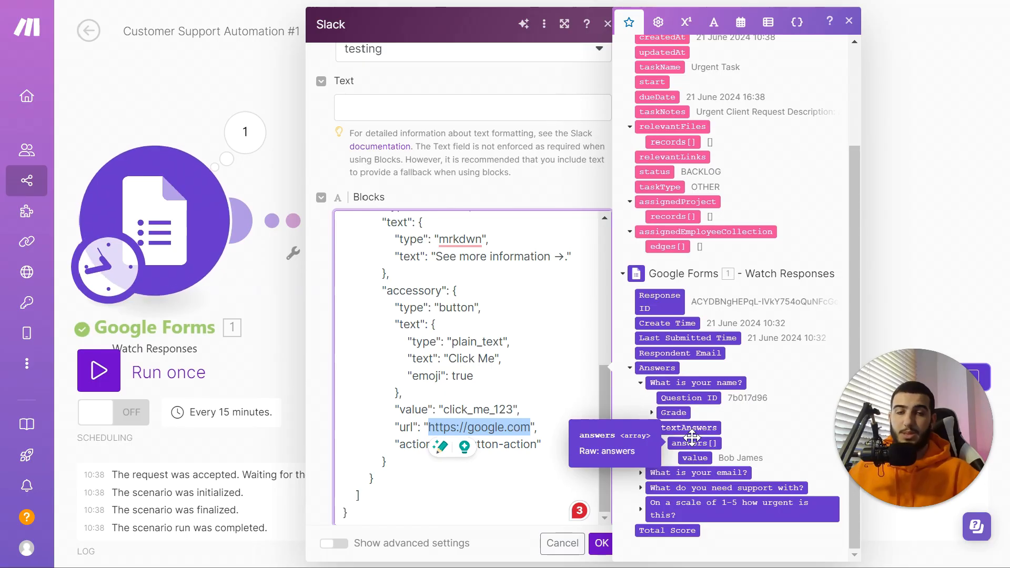
pyautogui.click(508, 53)
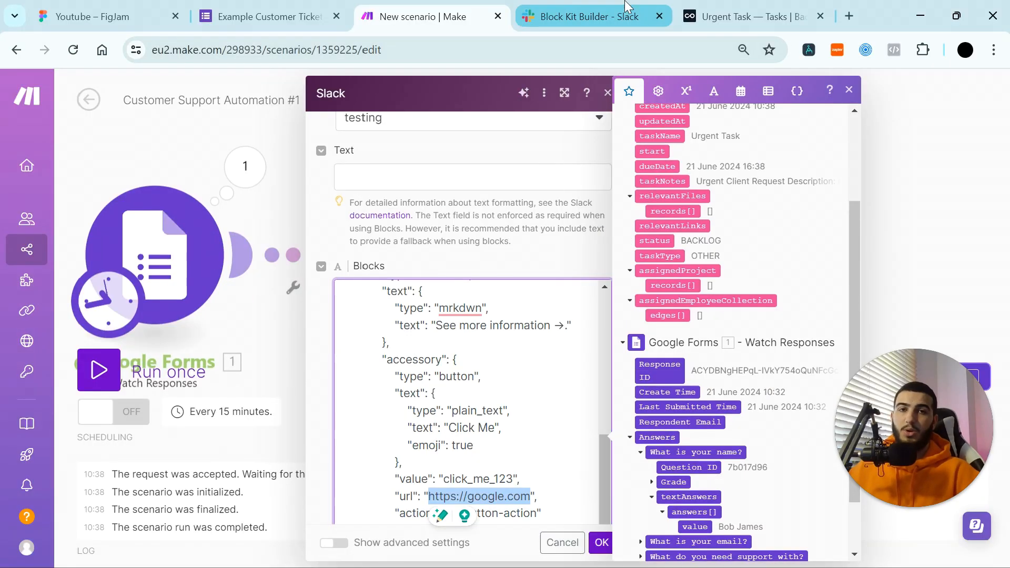
# Step: Copy the Noloco Urgent Task page address and return to the Make scenario
pyautogui.click(711, 12)
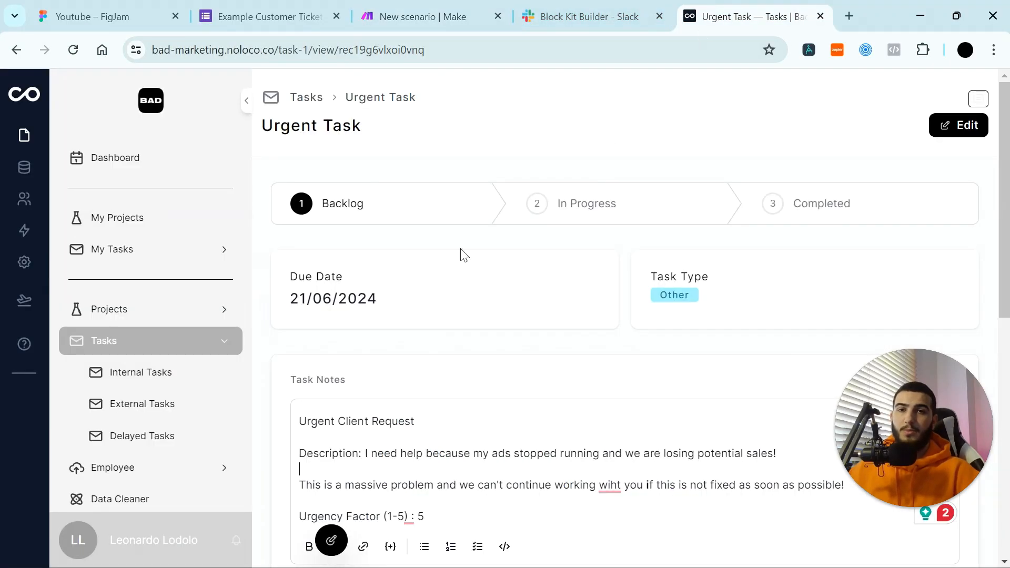
pyautogui.doubleClick(446, 51)
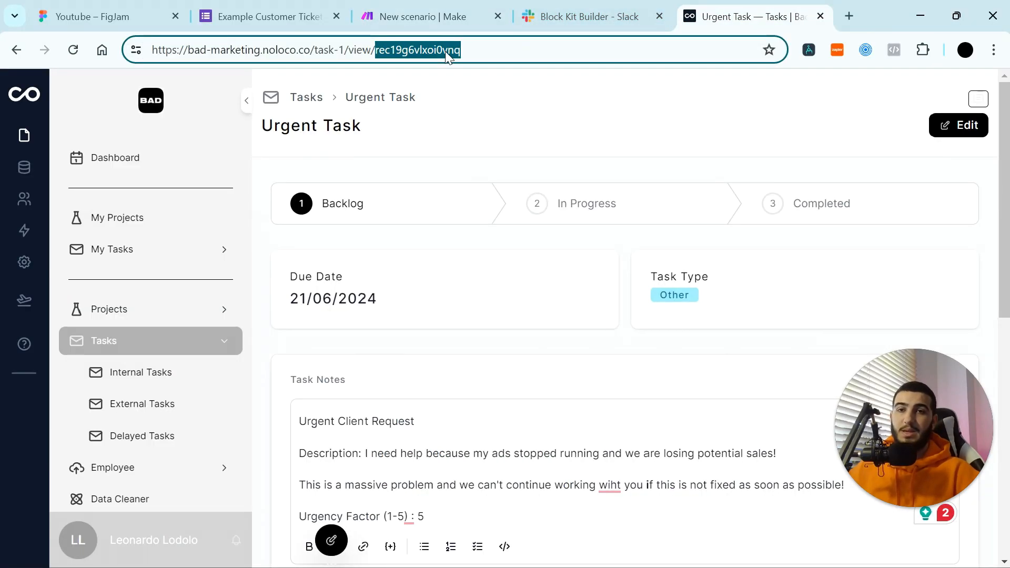
pyautogui.tripleClick(400, 56)
pyautogui.hotkey('ctrl', 'c')
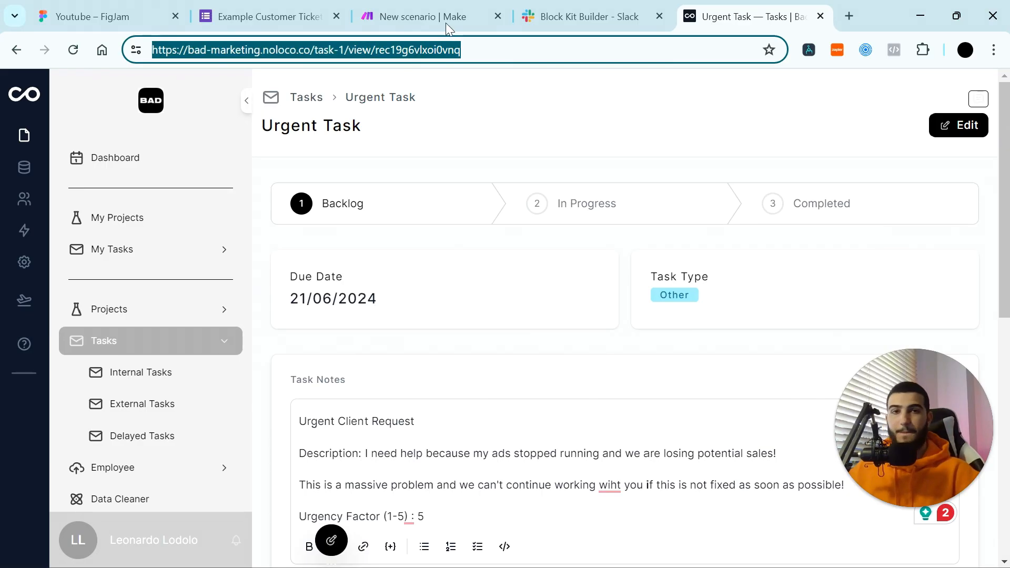
pyautogui.click(400, 16)
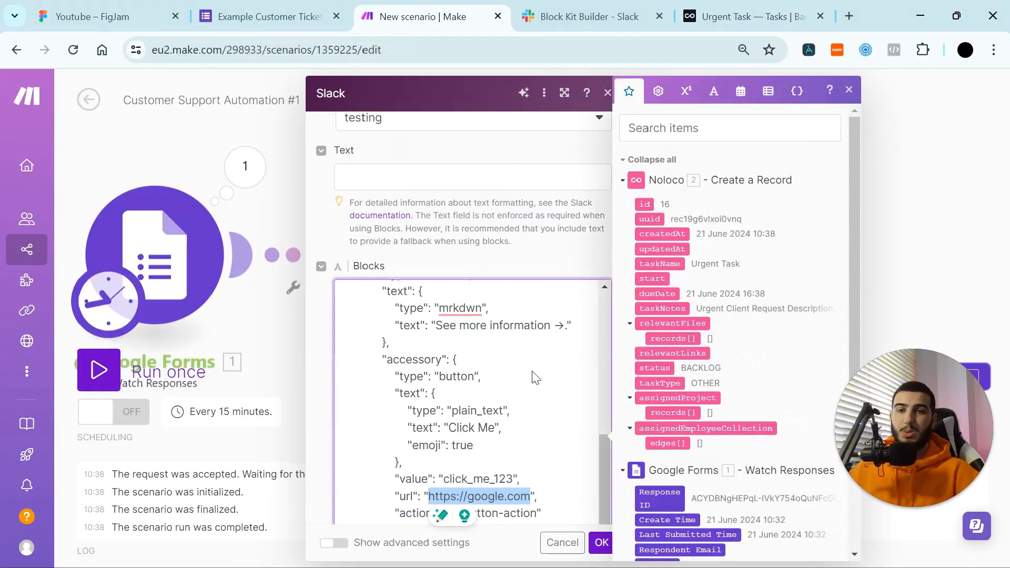
# Step: Point the button URL to the Noloco task view link ending in the mapped uuid, then save
pyautogui.scroll(-2, 531, 501)
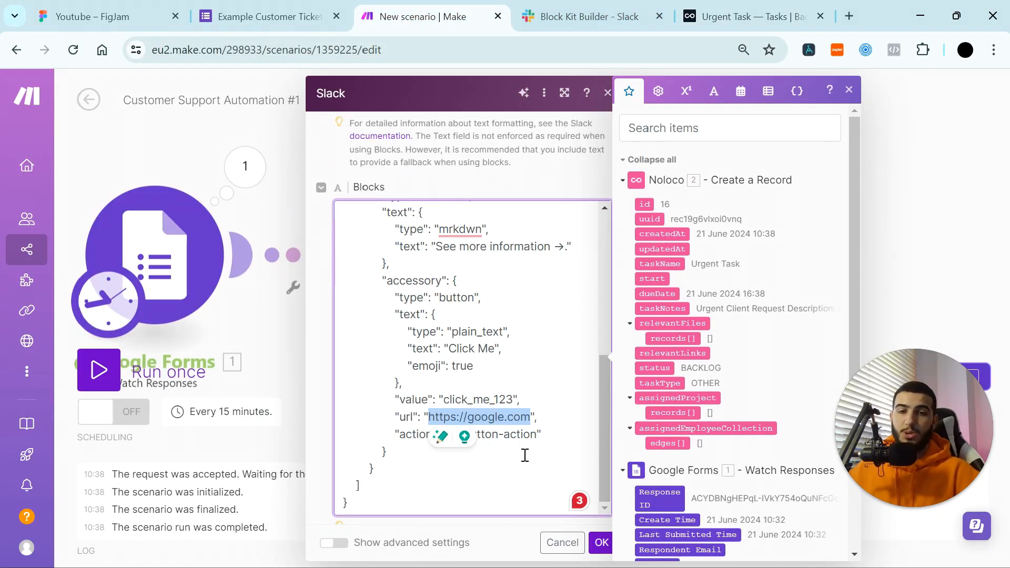
pyautogui.hotkey('ctrl', 'v')
pyautogui.moveTo(521, 436); pyautogui.dragTo(439, 436)
pyautogui.press('BackSpace')
pyautogui.press('BackSpace')
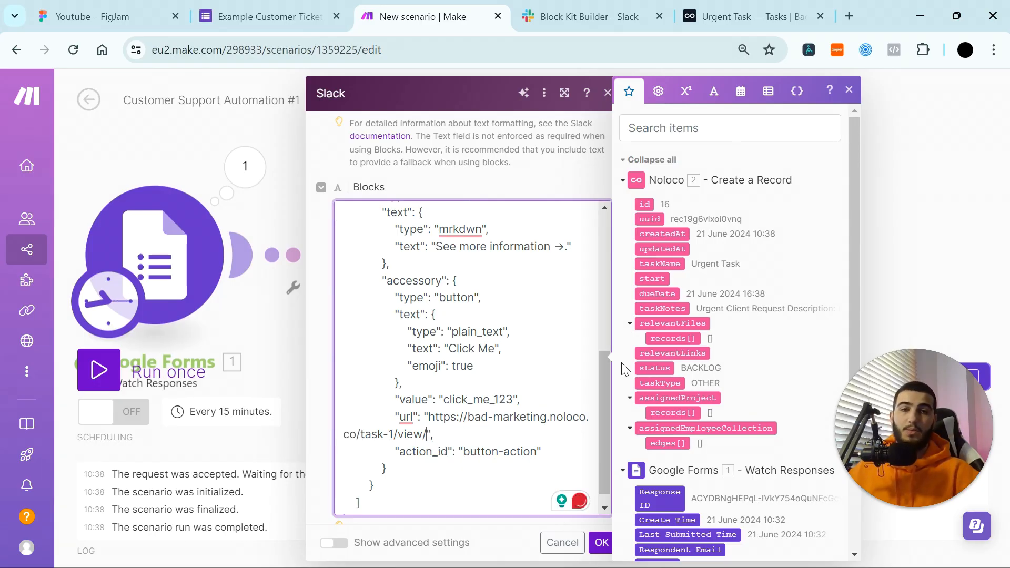
pyautogui.moveTo(652, 220); pyautogui.dragTo(492, 330)
pyautogui.scroll(-1, 523, 431)
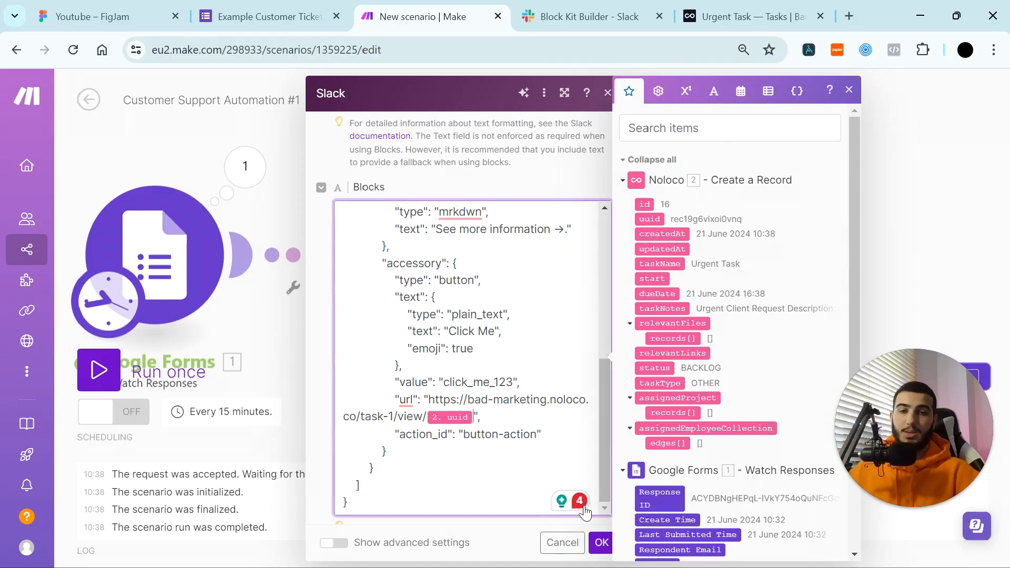
pyautogui.click(600, 544)
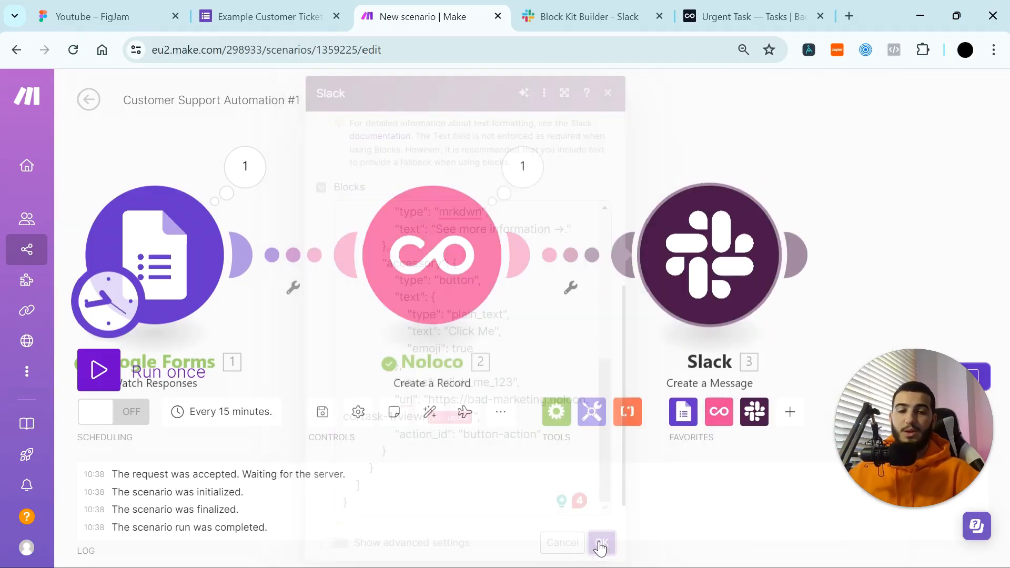
# Step: Run the whole three-module scenario once
pyautogui.rightClick(684, 287)
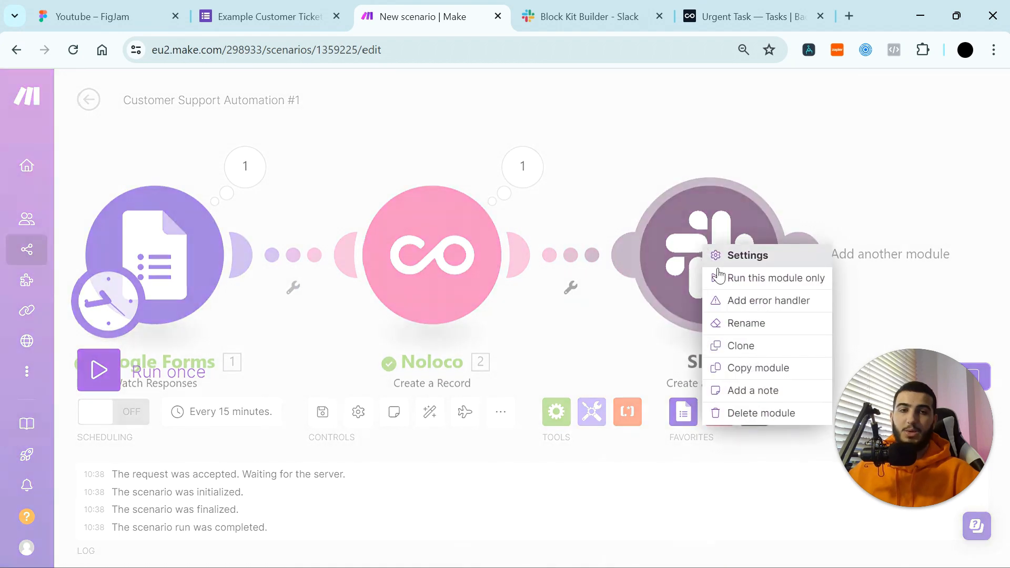
pyautogui.click(812, 158)
pyautogui.click(129, 370)
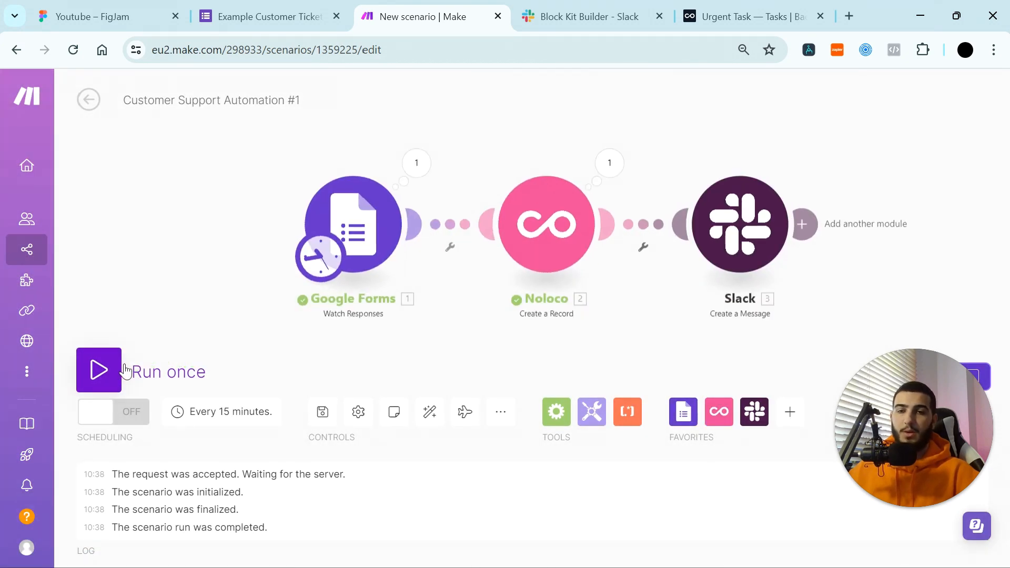
# Step: Check that the Google Forms module succeeded, then switch to the Slack desktop app
pyautogui.click(416, 163)
pyautogui.rightClick(412, 257)
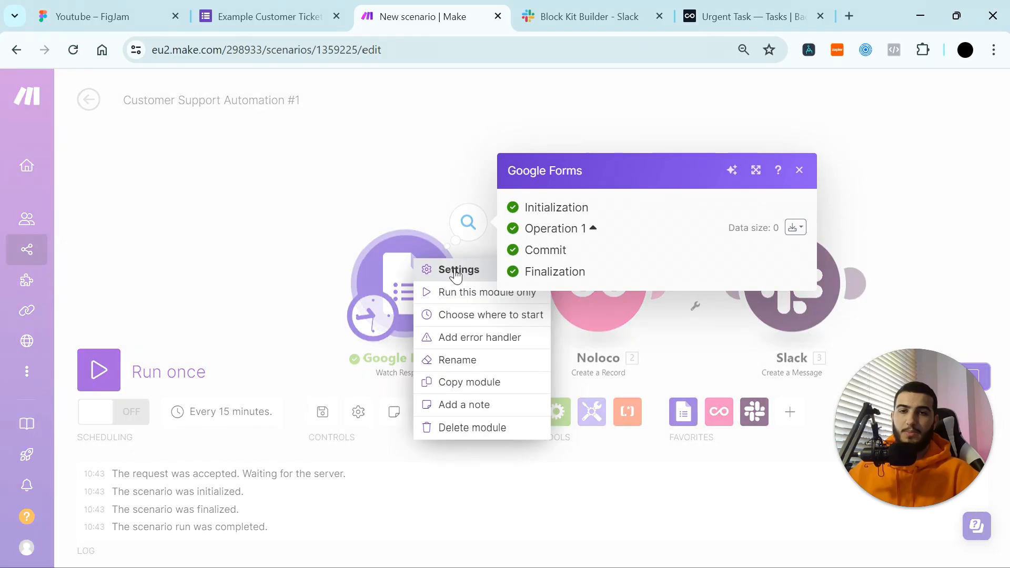
pyautogui.click(463, 315)
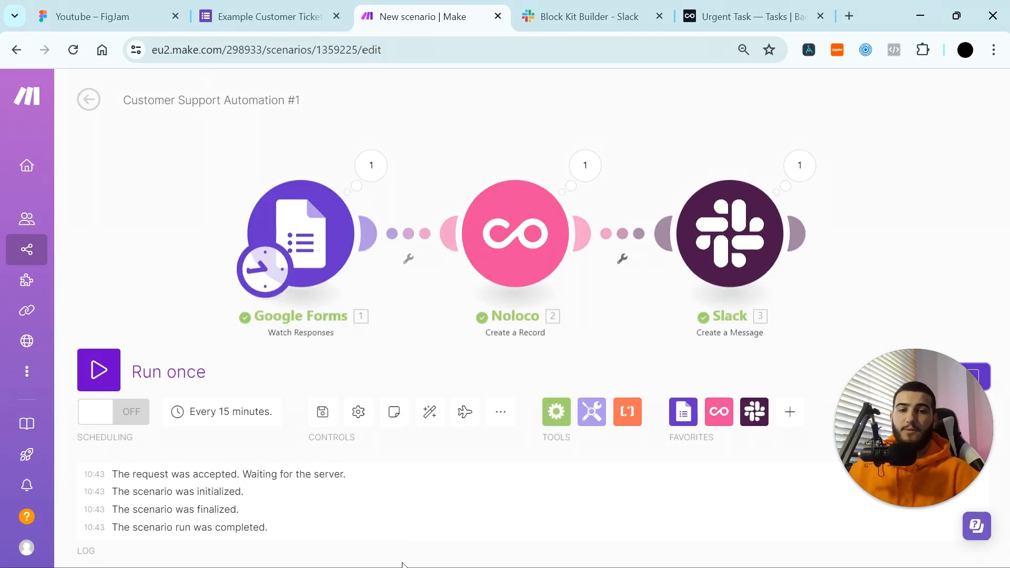
pyautogui.hotkey('alt', 'Tab')
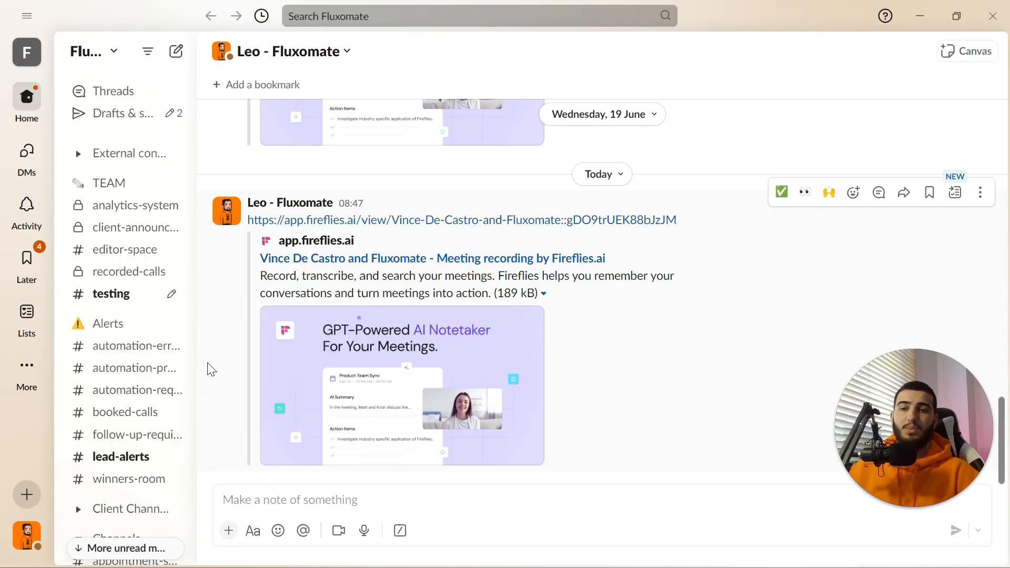
# Step: In #testing, follow the New Urgent Task message's button to review the Noloco task, then minimise Chrome
pyautogui.click(134, 304)
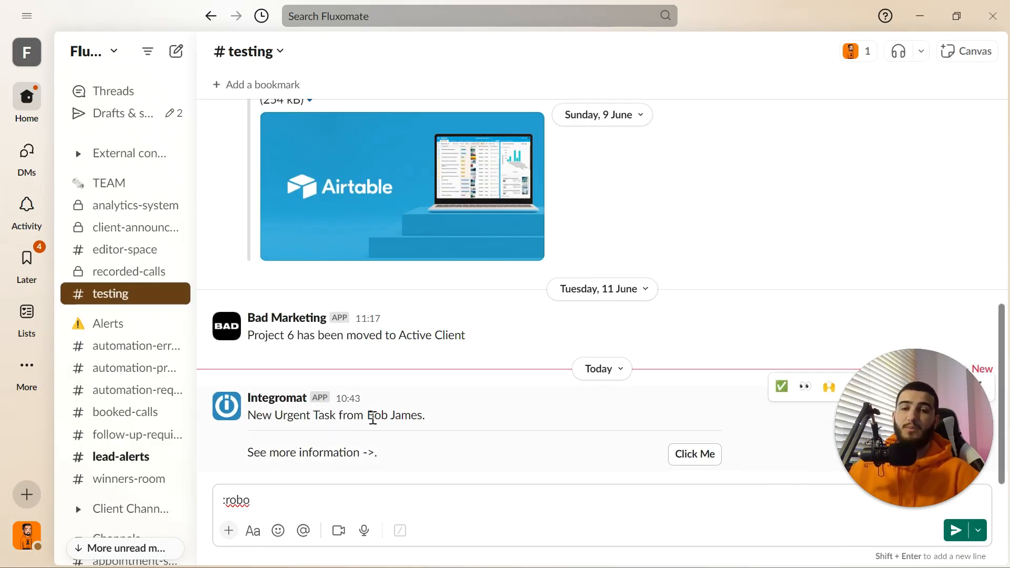
pyautogui.click(694, 456)
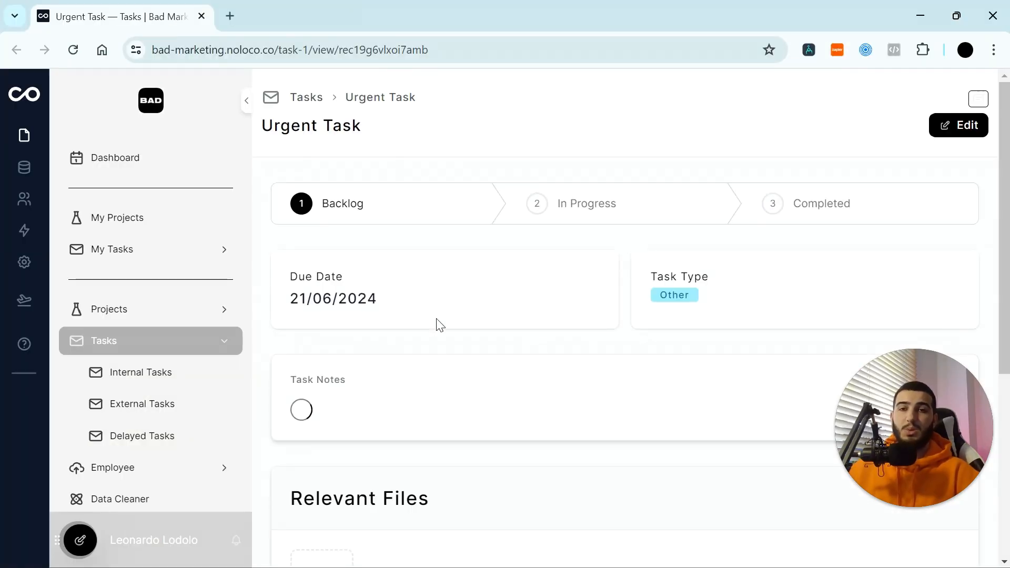
pyautogui.scroll(-1, 406, 453)
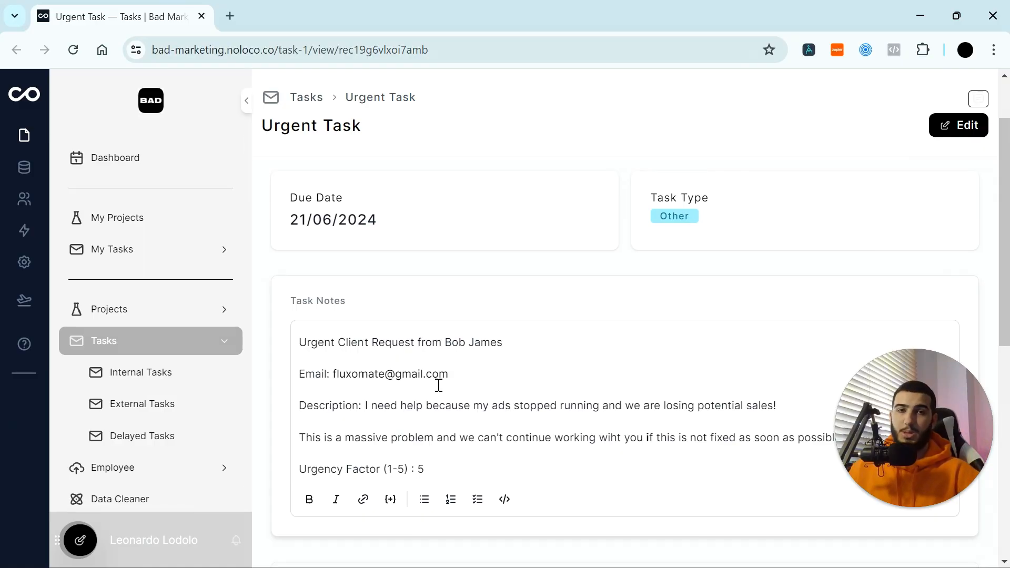
pyautogui.click(920, 16)
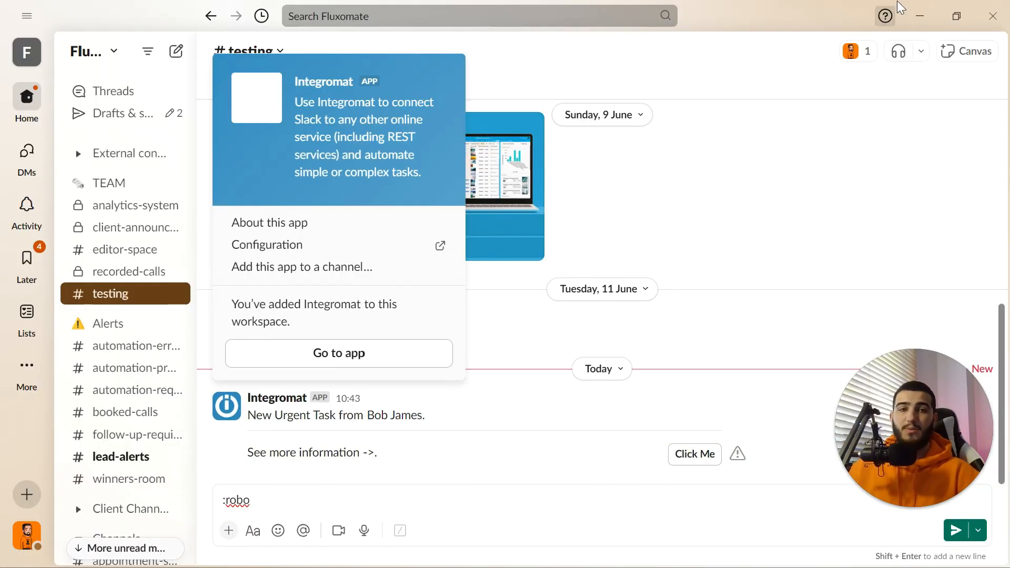
# Step: Back in Make, open the Slack module and enable Show advanced settings
pyautogui.click(920, 16)
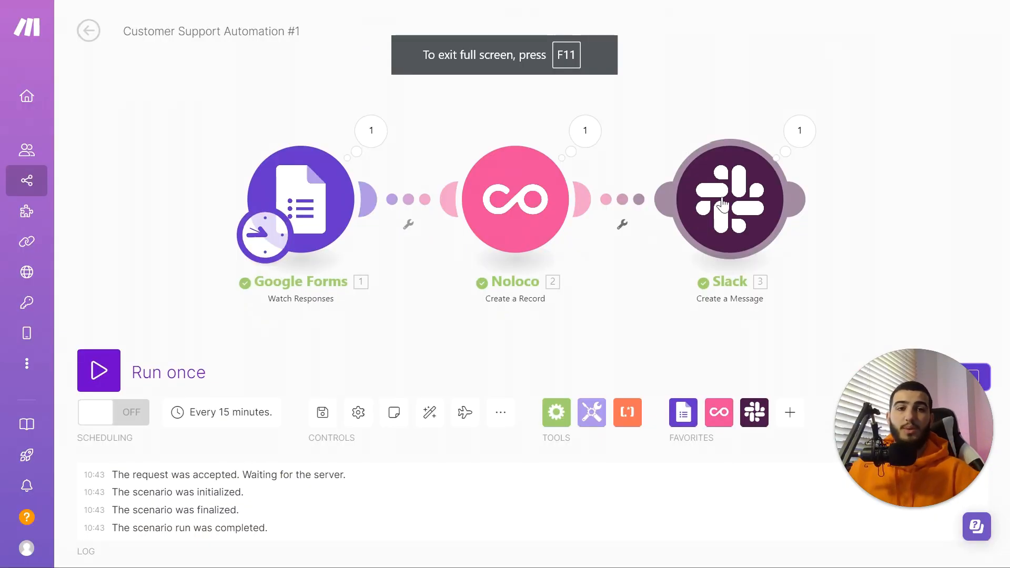
pyautogui.click(727, 199)
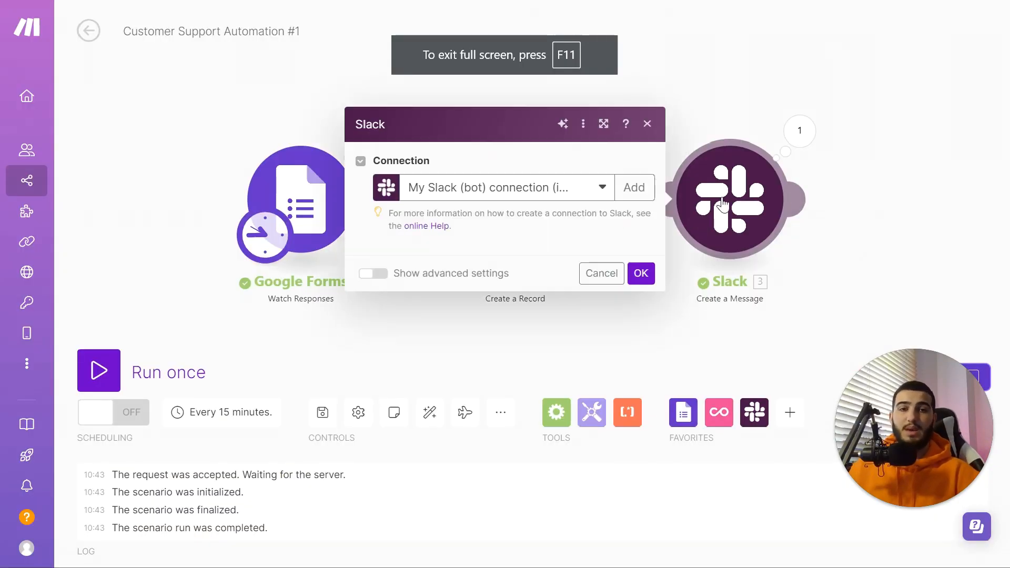
pyautogui.scroll(-4, 444, 491)
pyautogui.click(390, 543)
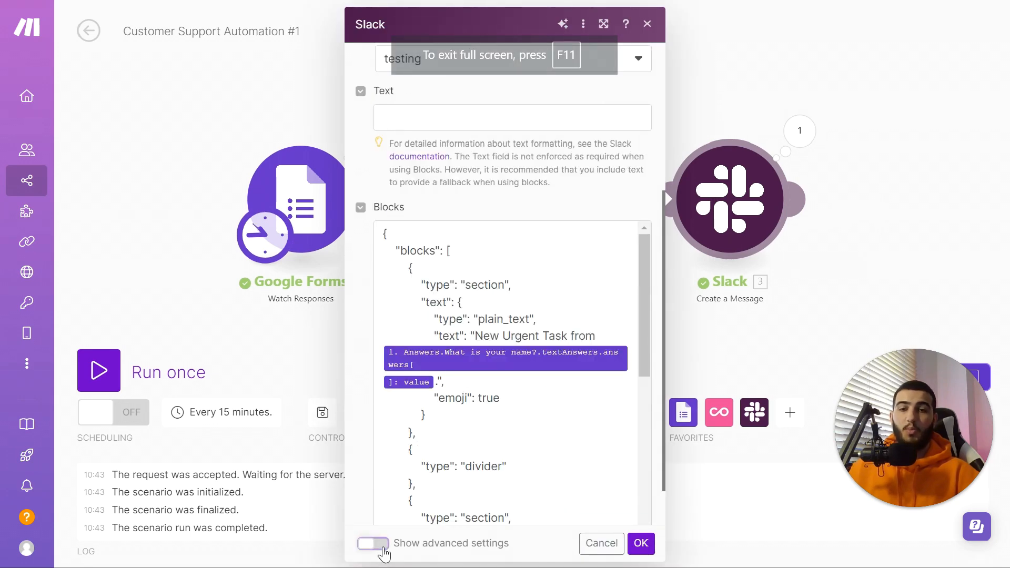
pyautogui.scroll(-10, 420, 474)
pyautogui.scroll(-8, 444, 421)
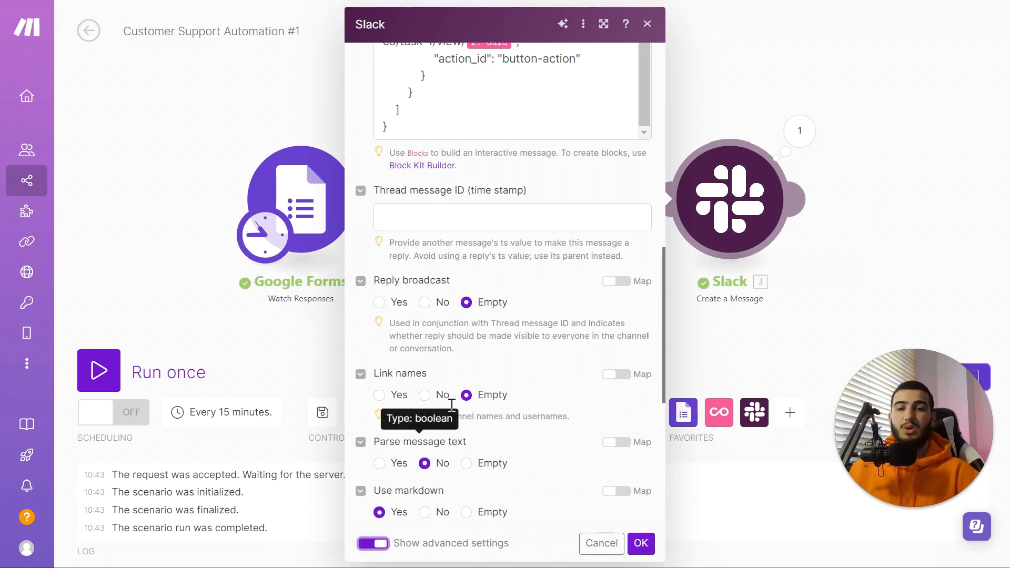
pyautogui.scroll(-3, 458, 297)
pyautogui.scroll(-4, 459, 295)
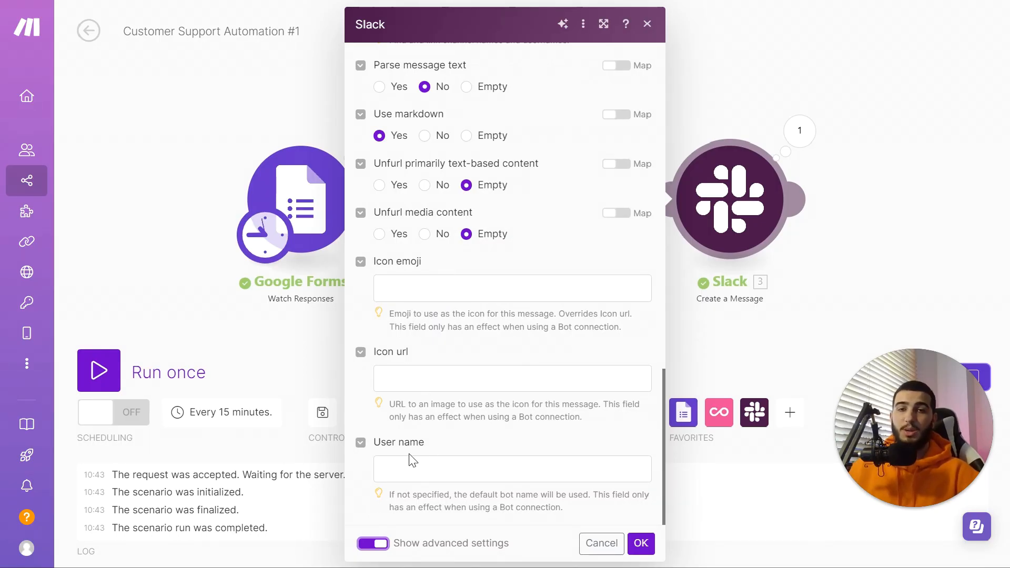
pyautogui.scroll(5, 435, 421)
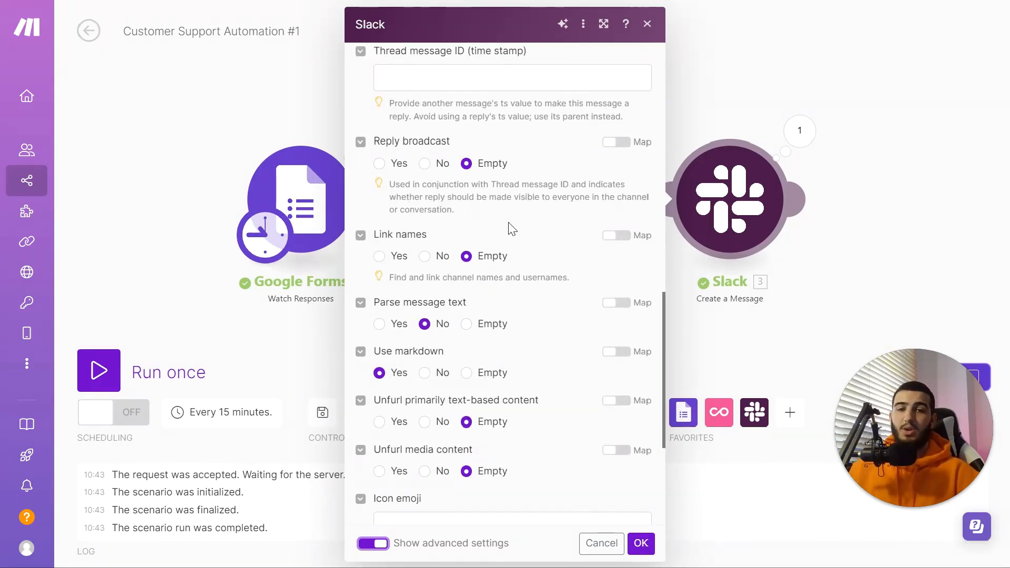
pyautogui.scroll(-6, 336, 349)
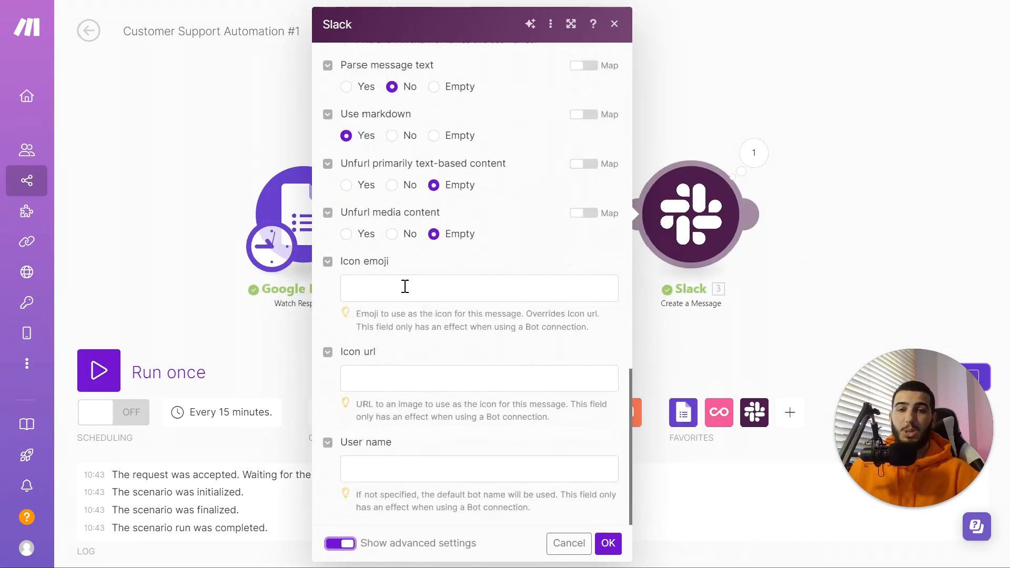
# Step: Start a bot name with 'eff', set the icon emoji to :robot_face:, and close the module settings
pyautogui.click(424, 463)
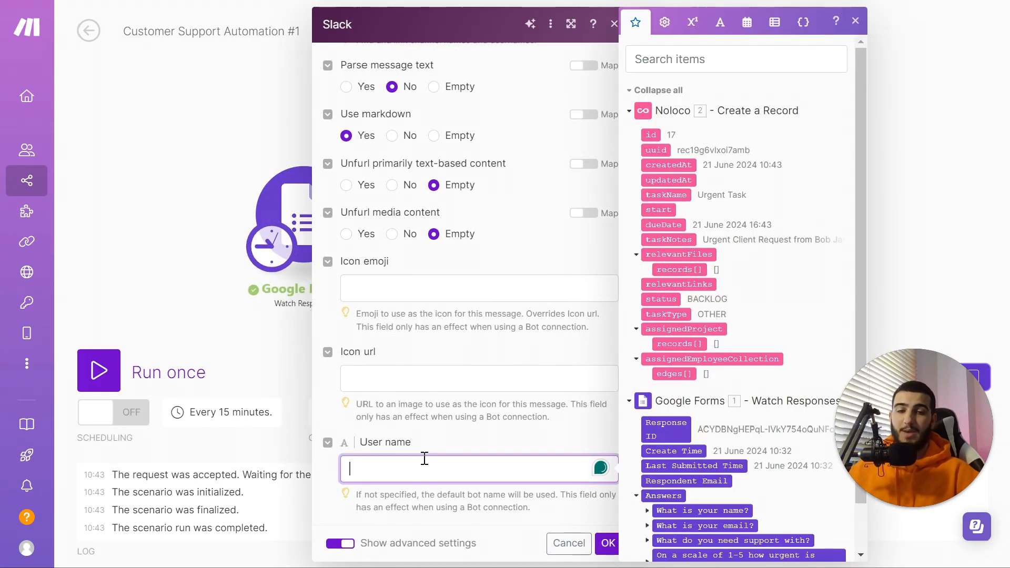
pyautogui.write('eff4ef')
pyautogui.click(408, 285)
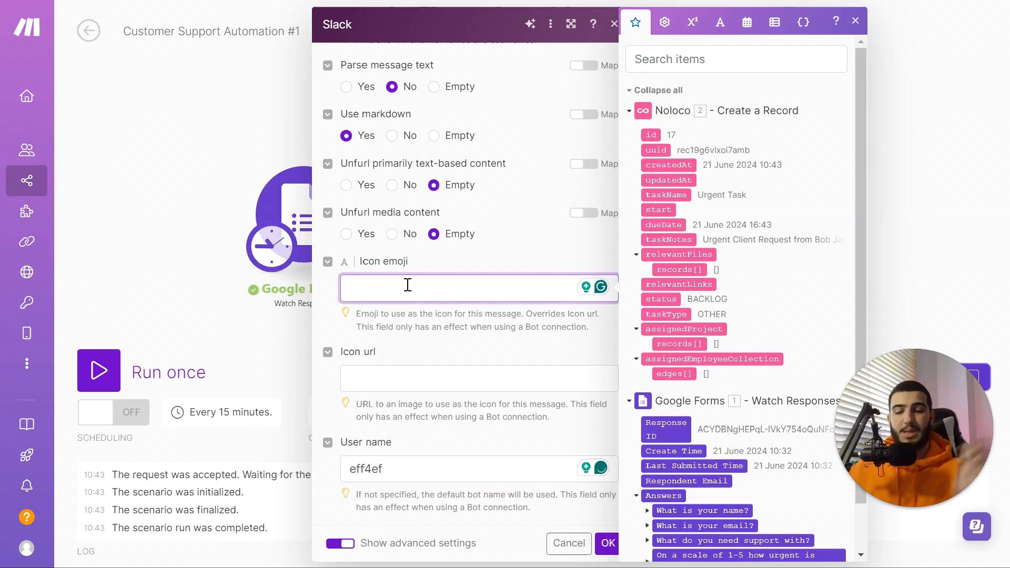
pyautogui.write(':')
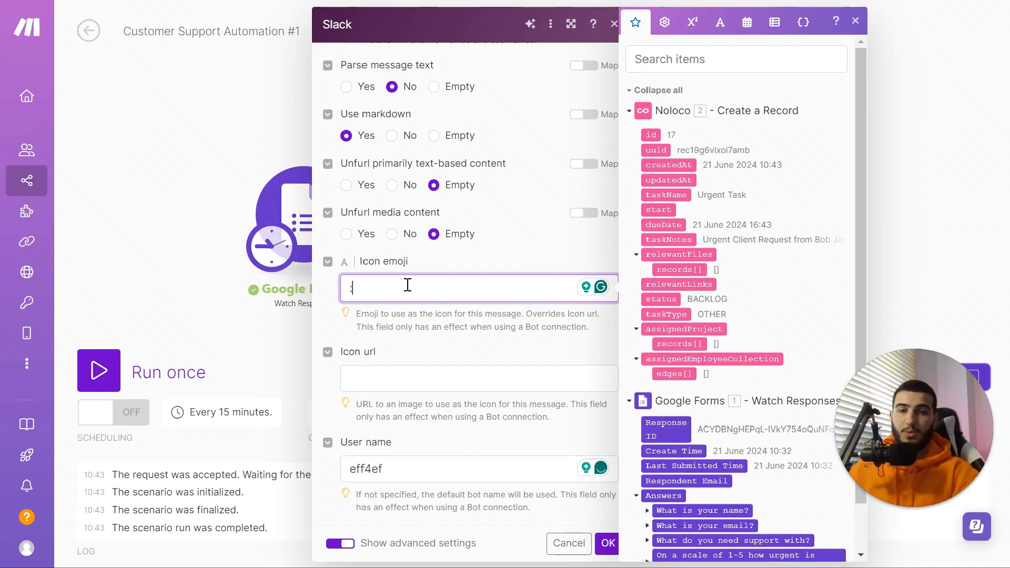
pyautogui.write('robot_face:')
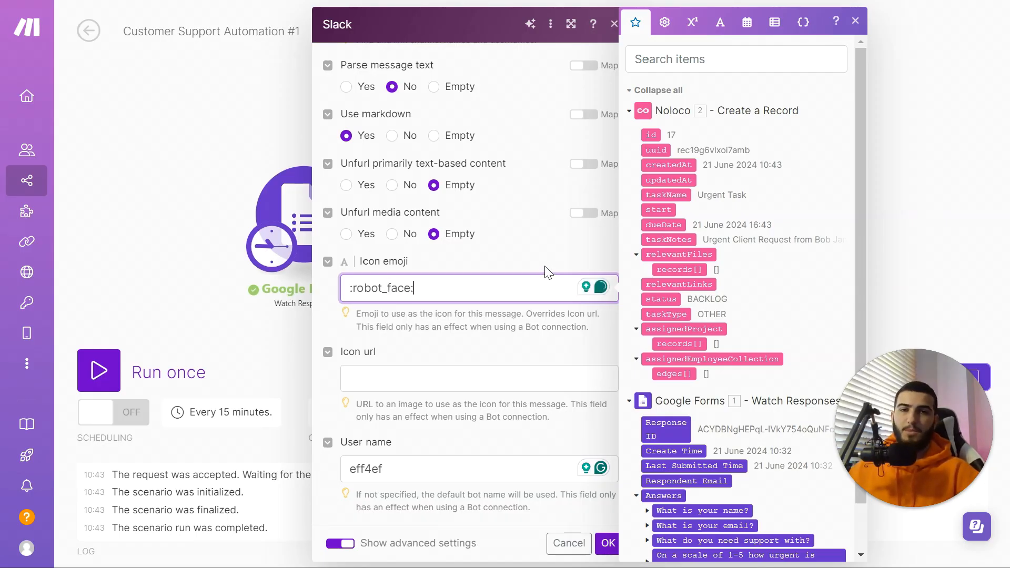
pyautogui.click(652, 6)
pyautogui.click(615, 25)
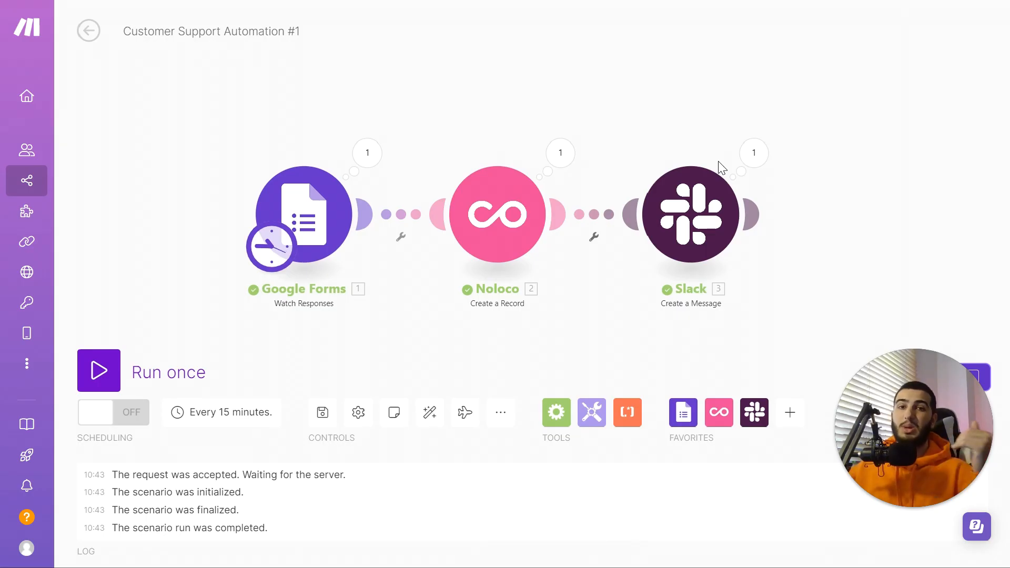
pyautogui.moveTo(757, 214)
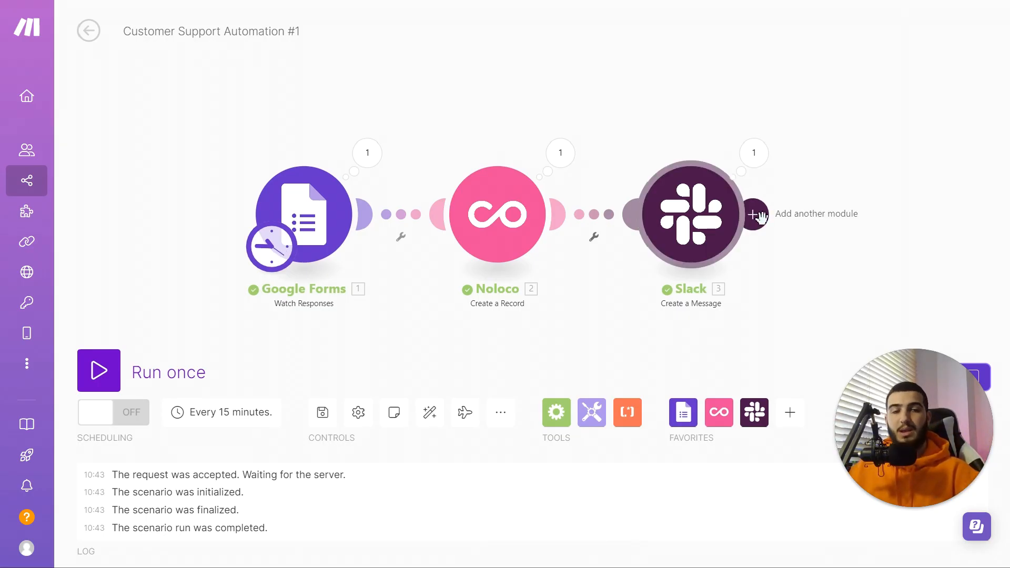
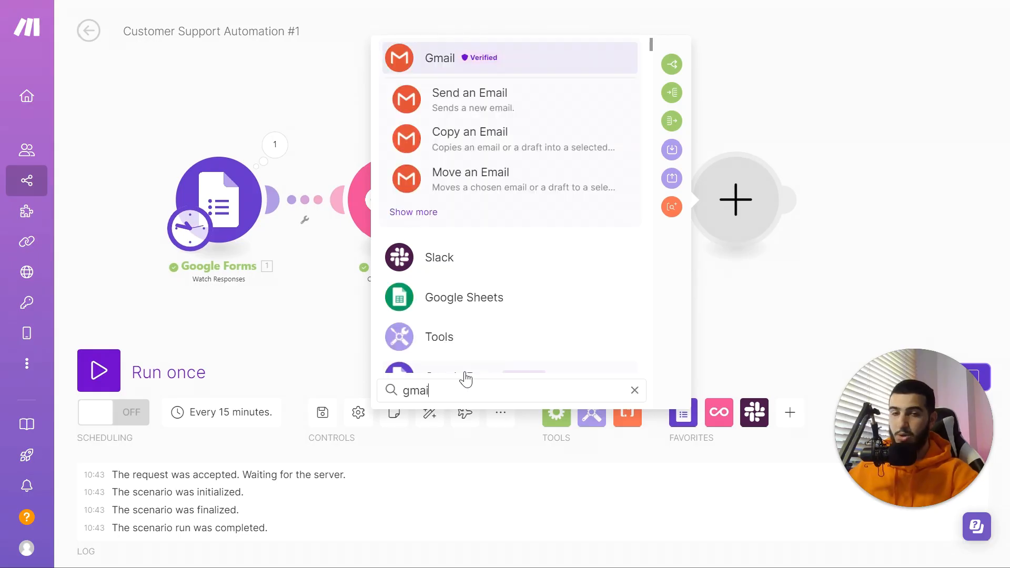
# Step: Add a Gmail Send an Email module and give it a first recipient field
pyautogui.click(516, 60)
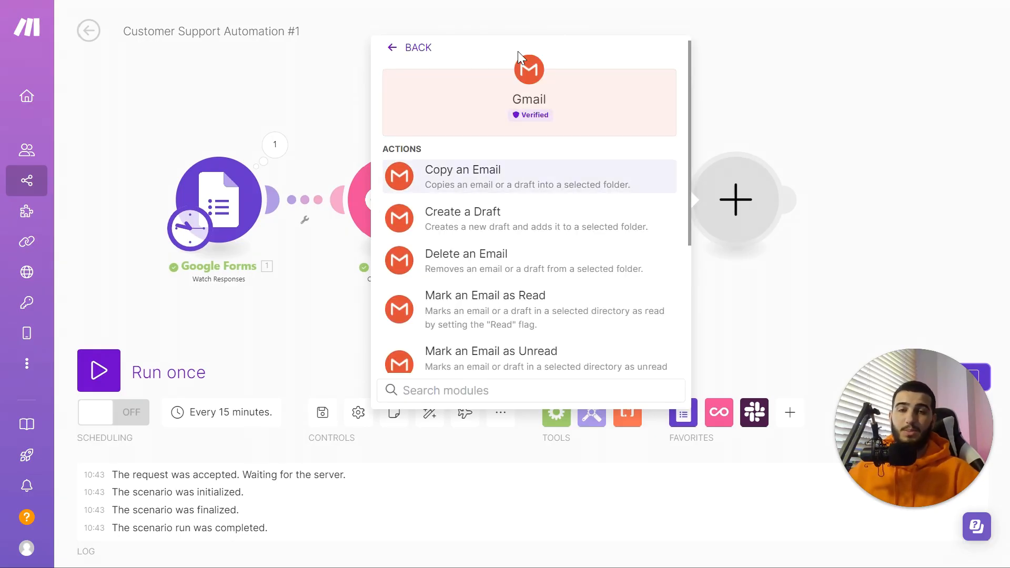
pyautogui.scroll(-4, 490, 242)
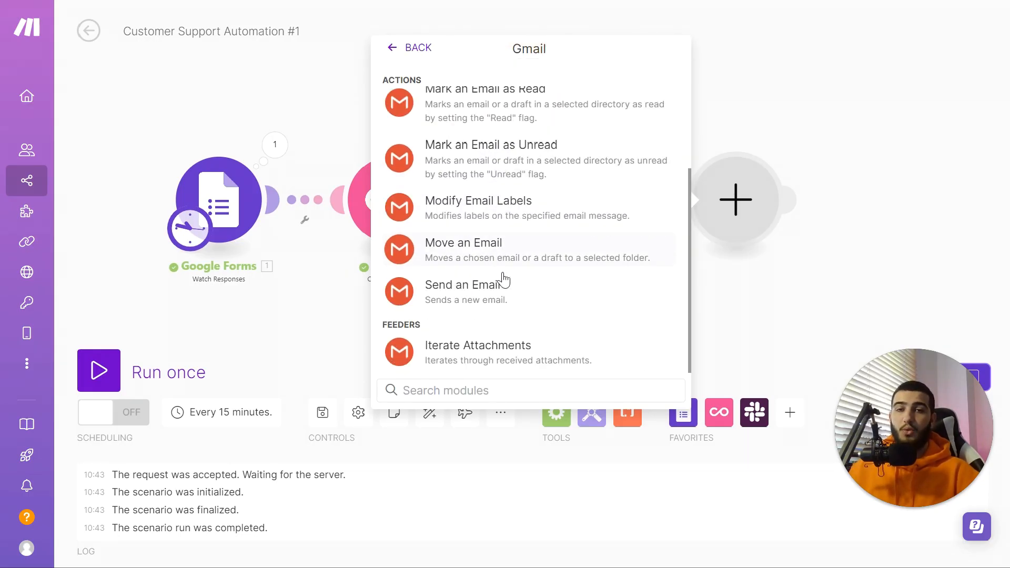
pyautogui.click(497, 295)
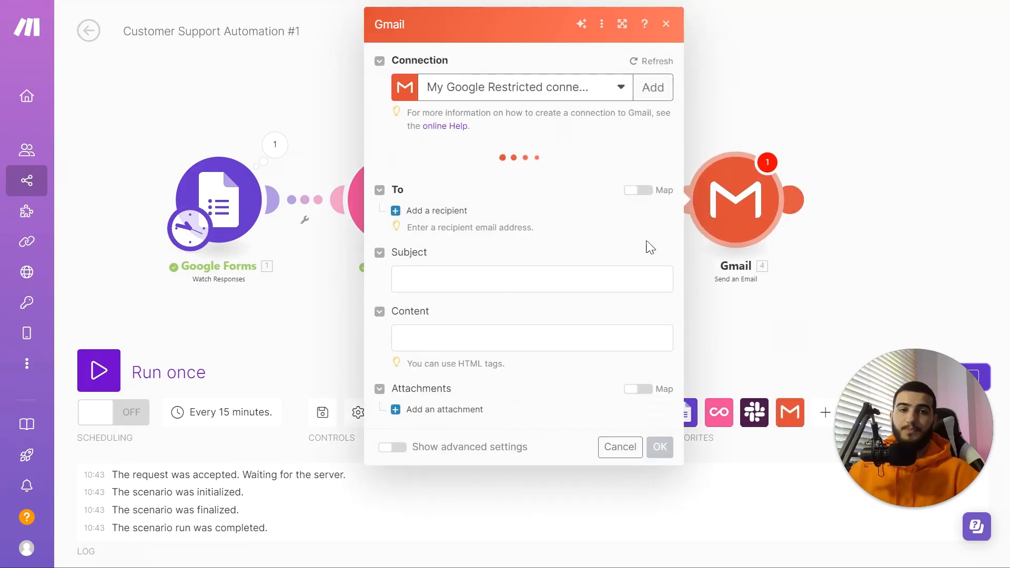
pyautogui.click(421, 172)
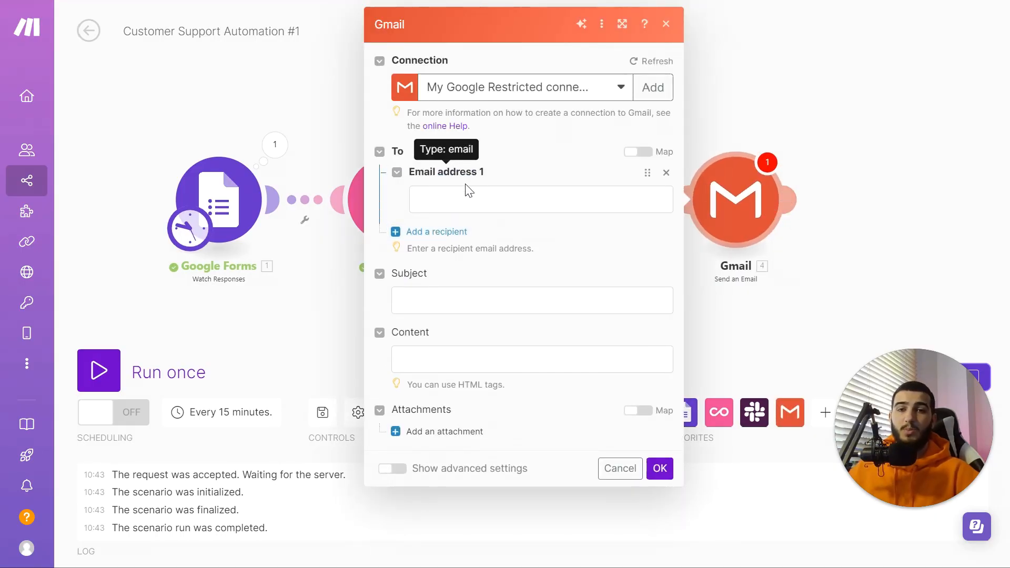
# Step: Map the Google Forms 'What is your email?' textAnswers › answers[] › value into Email address 1
pyautogui.click(469, 189)
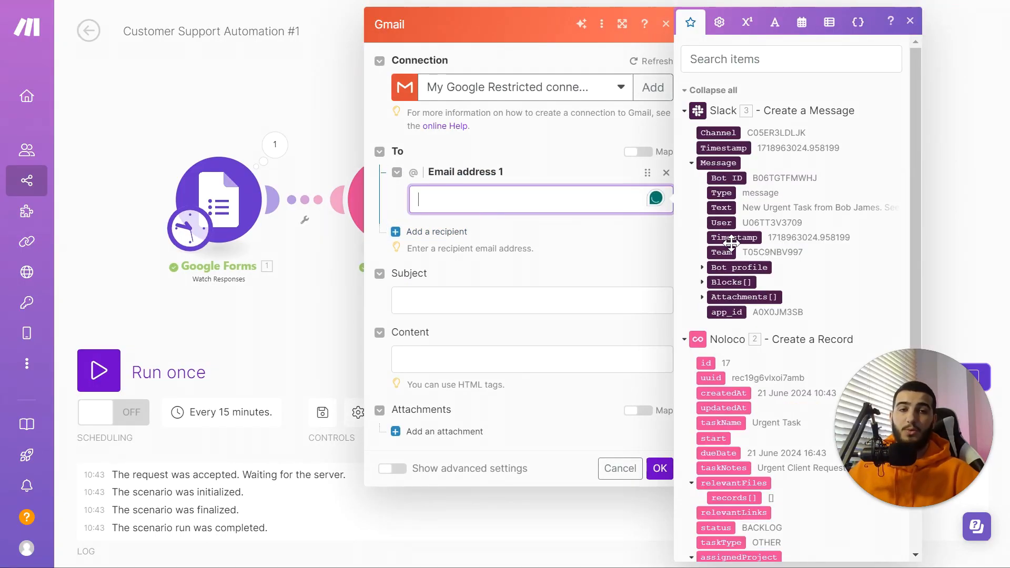
pyautogui.scroll(-5, 733, 216)
pyautogui.moveTo(902, 468); pyautogui.dragTo(83, 482)
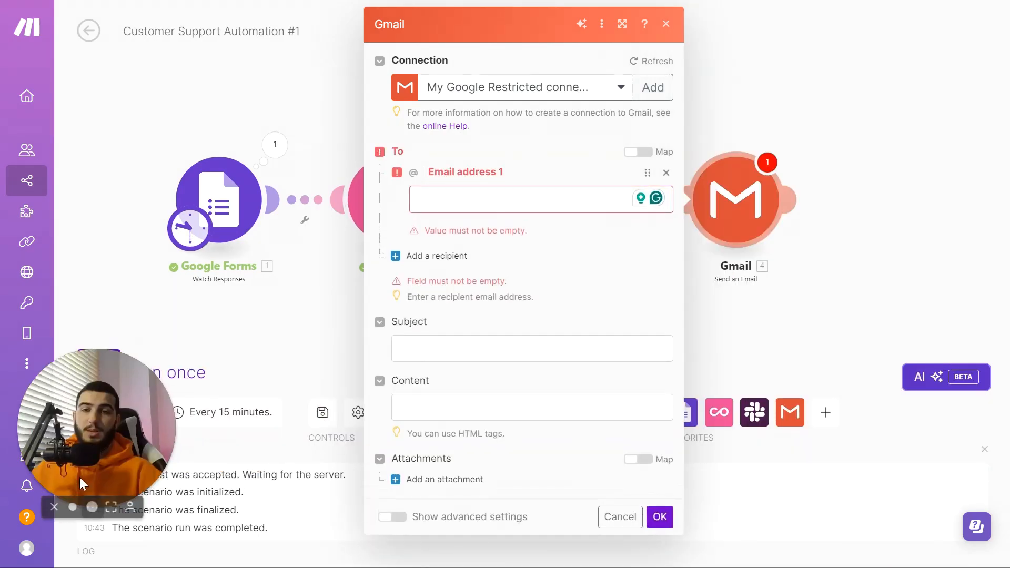
pyautogui.click(578, 187)
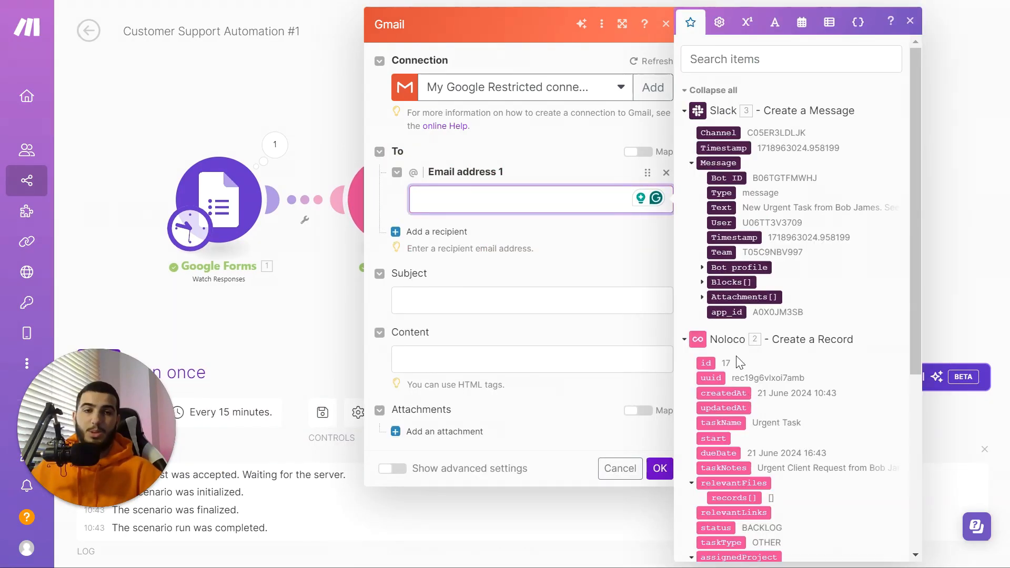
pyautogui.scroll(-5, 738, 380)
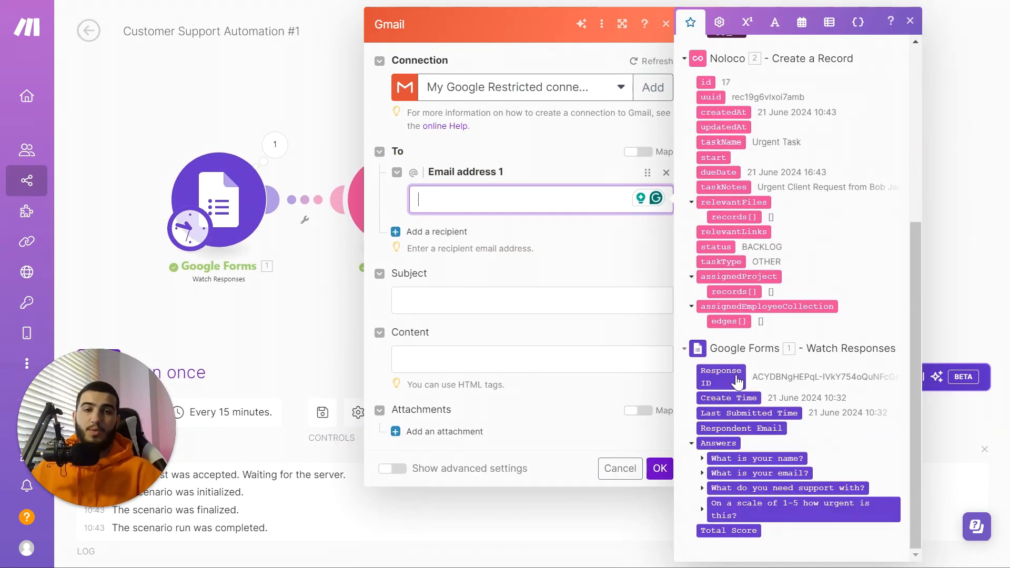
pyautogui.click(702, 473)
pyautogui.click(713, 518)
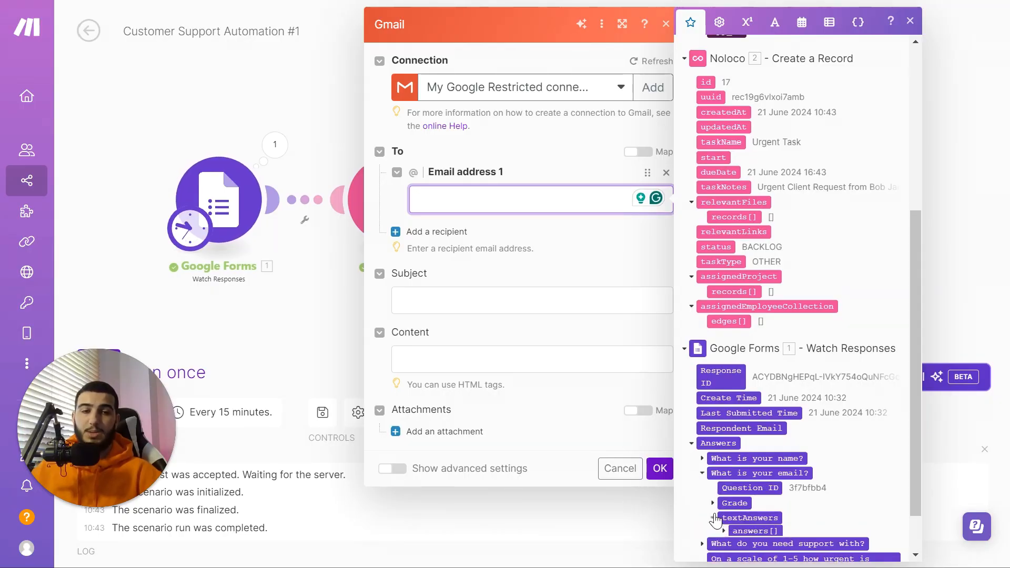
pyautogui.scroll(-1, 722, 478)
pyautogui.click(722, 473)
pyautogui.click(752, 488)
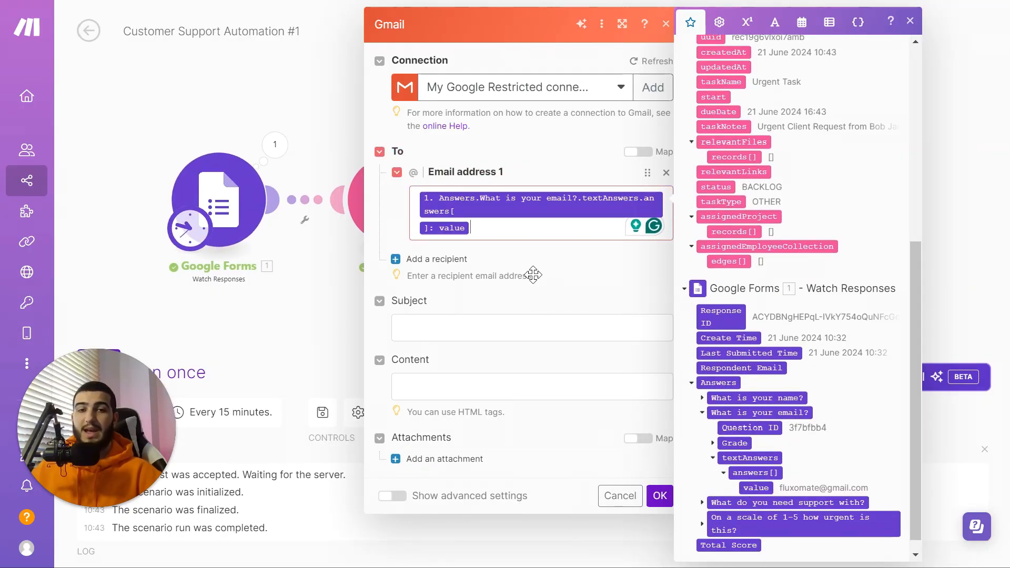
pyautogui.click(522, 334)
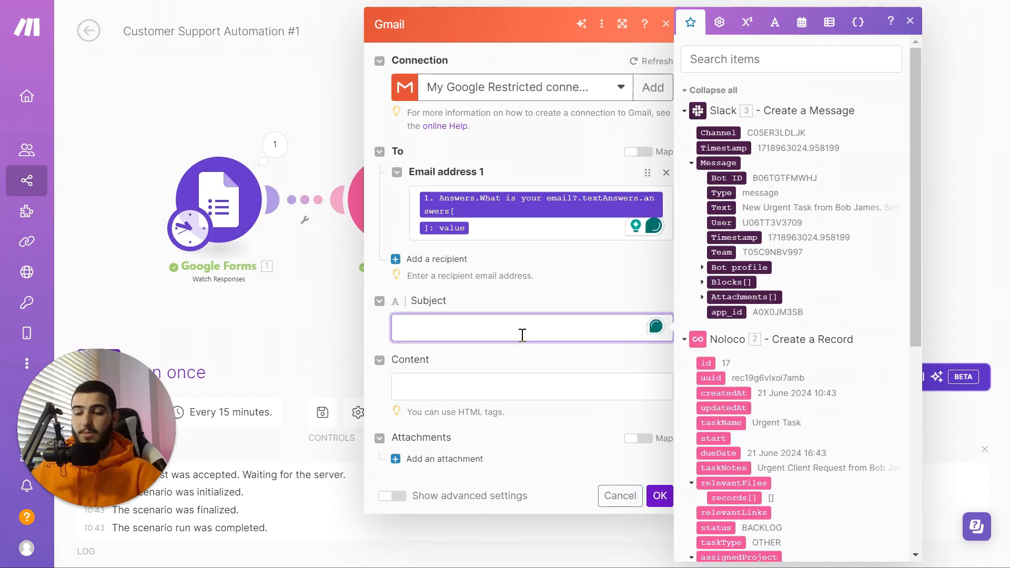
# Step: Set the email subject to 'We are working on it!'
pyautogui.write('New U')
pyautogui.press('BackSpace')
pyautogui.press('BackSpace')
pyautogui.press('BackSpace')
pyautogui.press('BackSpace')
pyautogui.press('BackSpace')
pyautogui.write('WE')
pyautogui.write('e are working on it!')
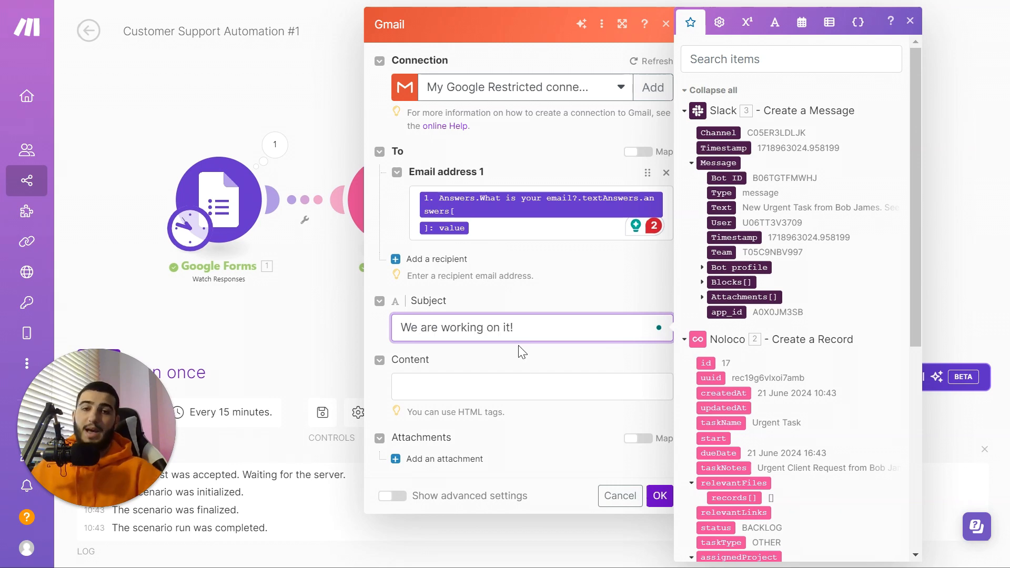
pyautogui.click(525, 387)
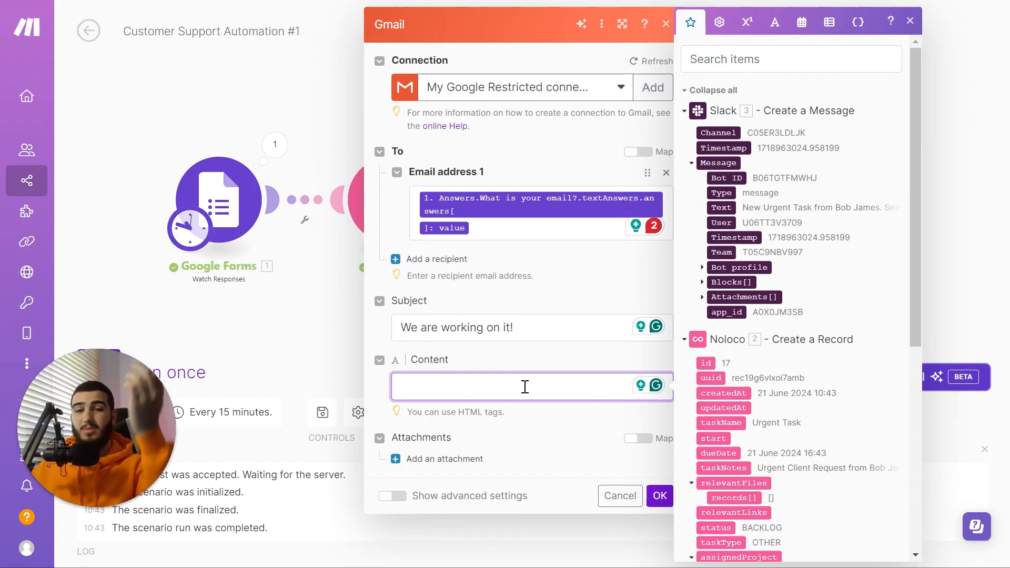
# Step: Write the body 'We have processed your task…' plus 'An update will be your way soon!' and save
pyautogui.write('We have processed your task and are')
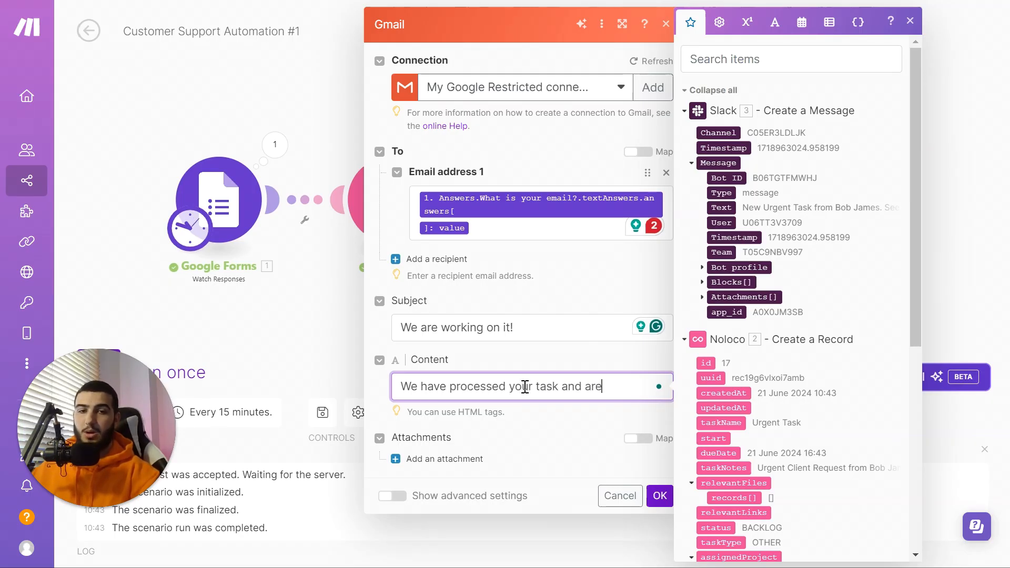
pyautogui.write(' currently wor')
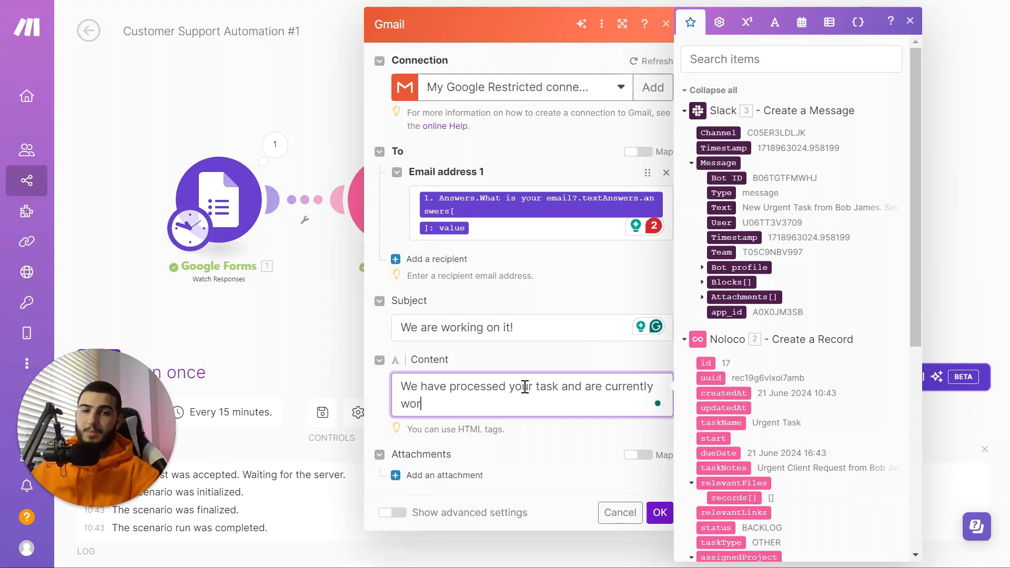
pyautogui.write('king on it!')
pyautogui.press('Return')
pyautogui.press('Return')
pyautogui.write('An')
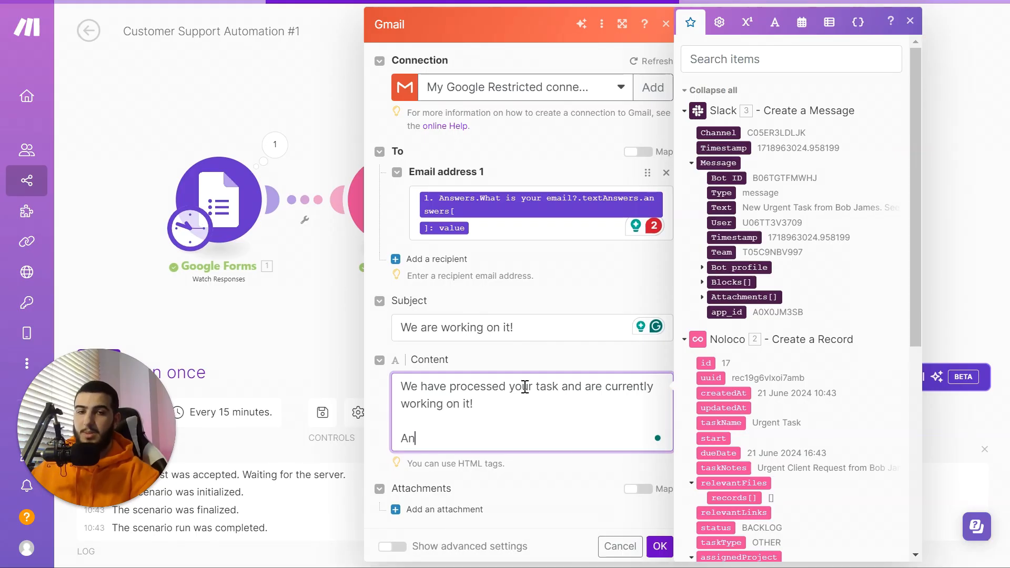
pyautogui.write(' update will be your way soon!')
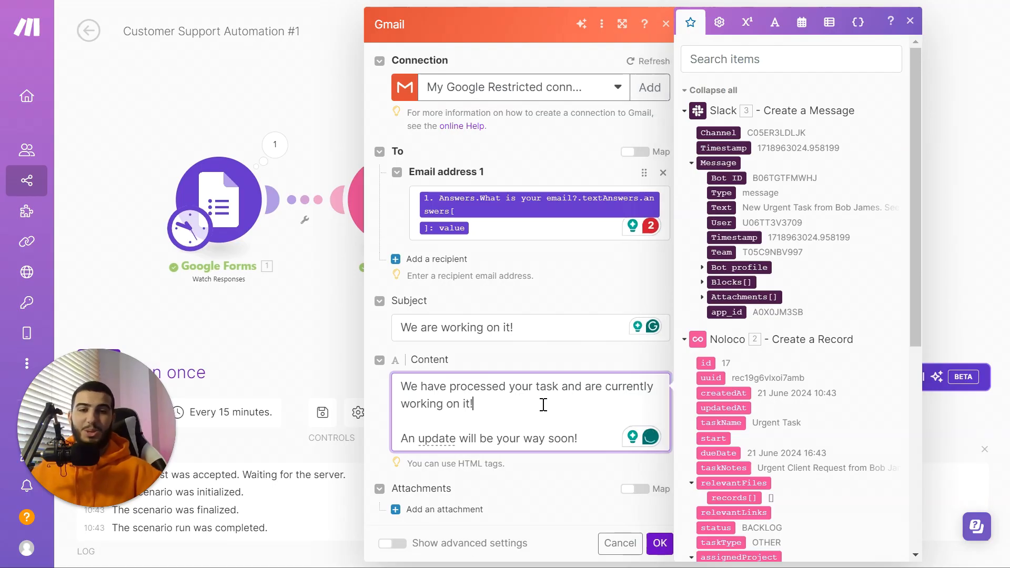
pyautogui.click(561, 402)
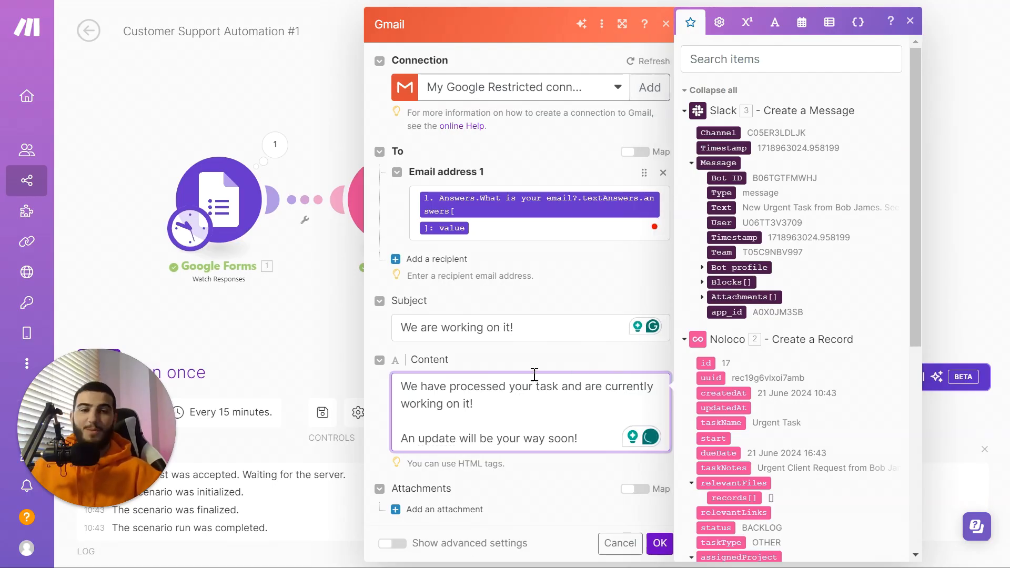
pyautogui.click(513, 357)
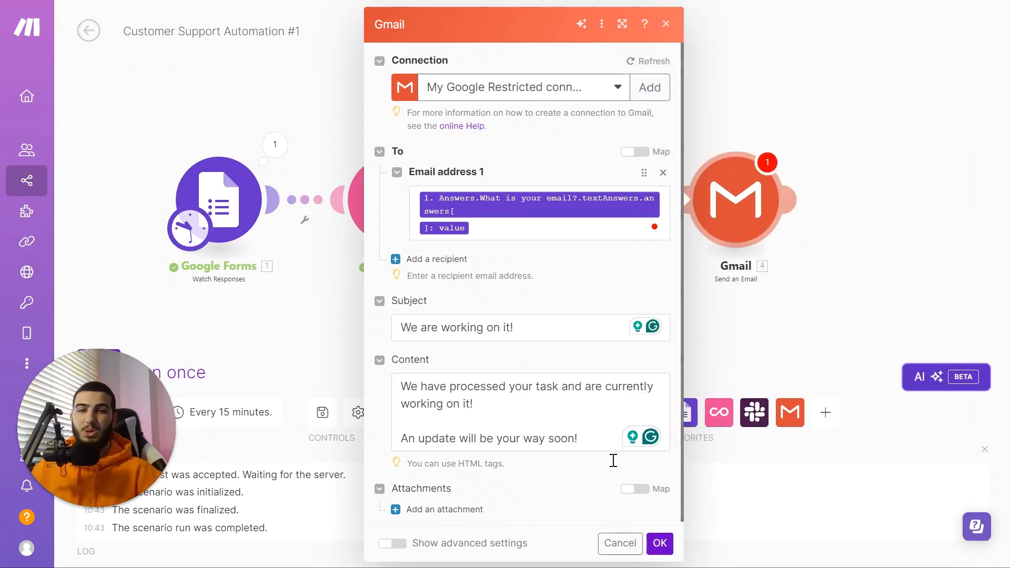
pyautogui.click(523, 415)
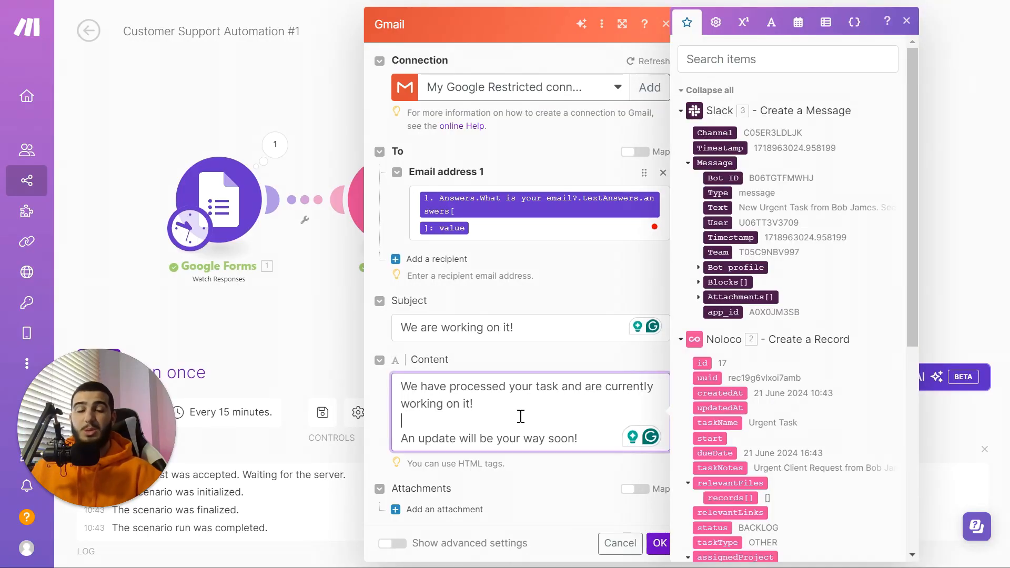
pyautogui.scroll(-6, 746, 371)
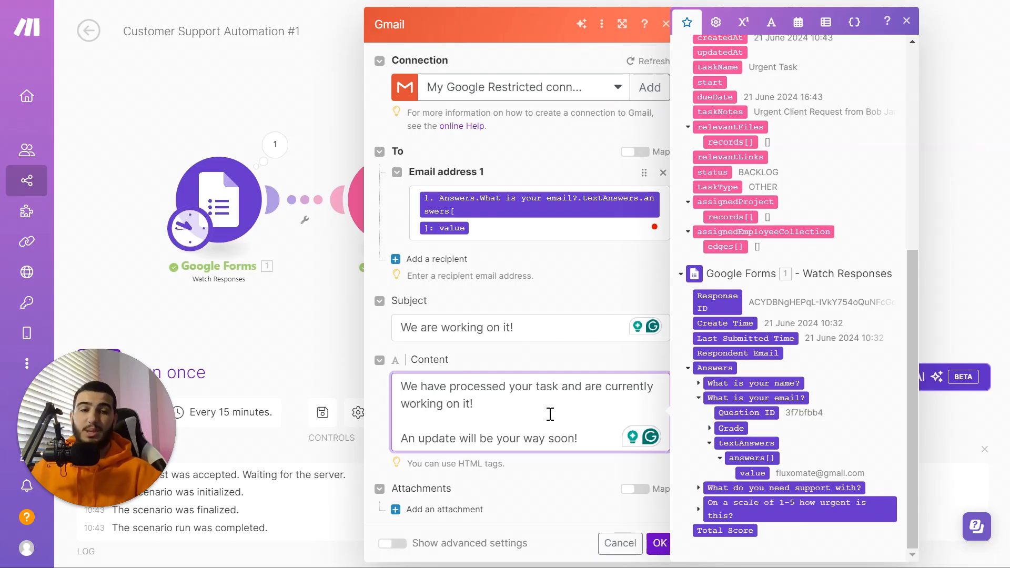
pyautogui.click(530, 366)
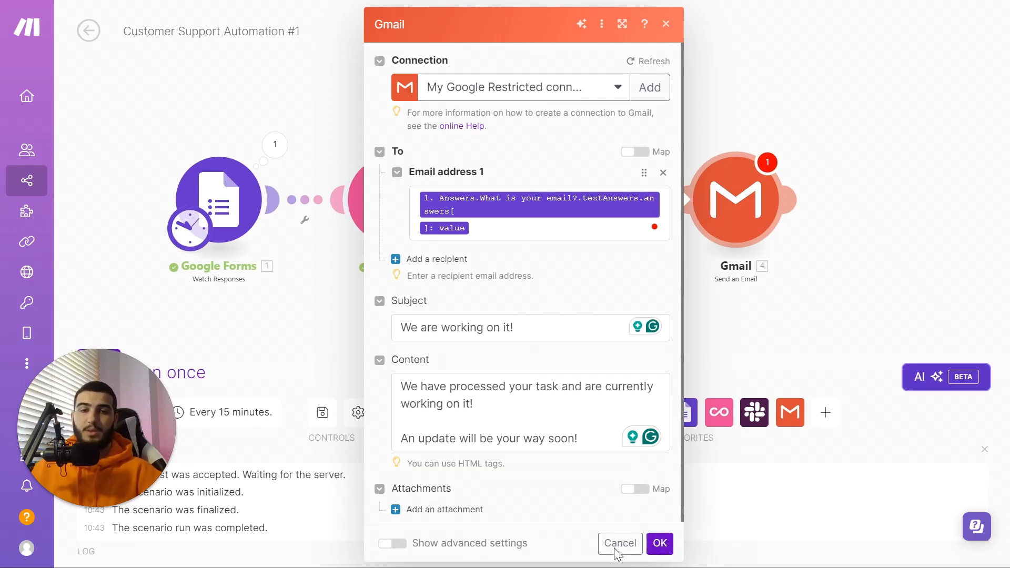
pyautogui.click(659, 545)
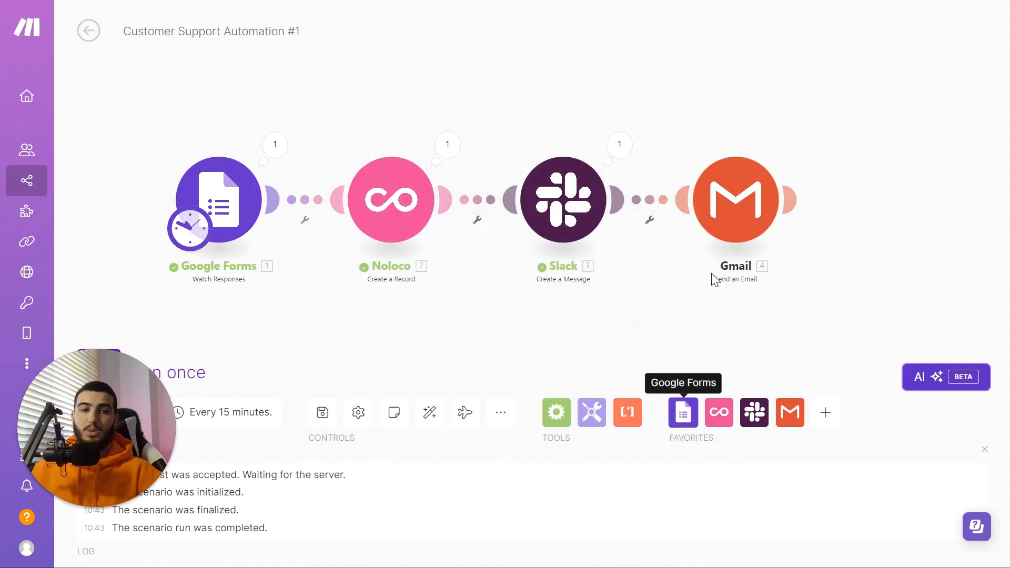
# Step: Run only the Gmail module, sending to a pasted test recipient address
pyautogui.rightClick(729, 216)
pyautogui.click(750, 247)
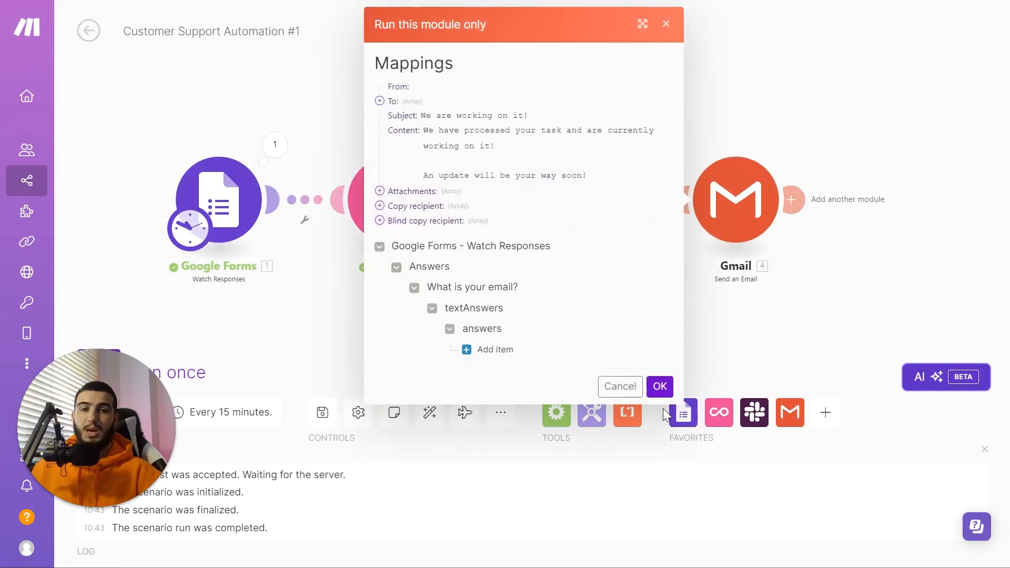
pyautogui.click(473, 349)
pyautogui.hotkey('ctrl', 'v')
pyautogui.click(659, 479)
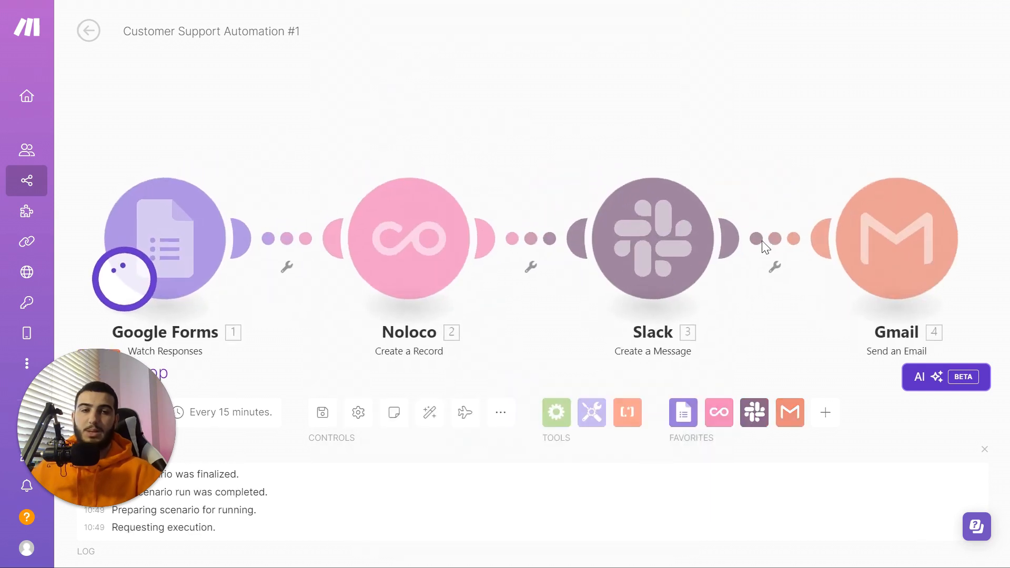
pyautogui.click(509, 51)
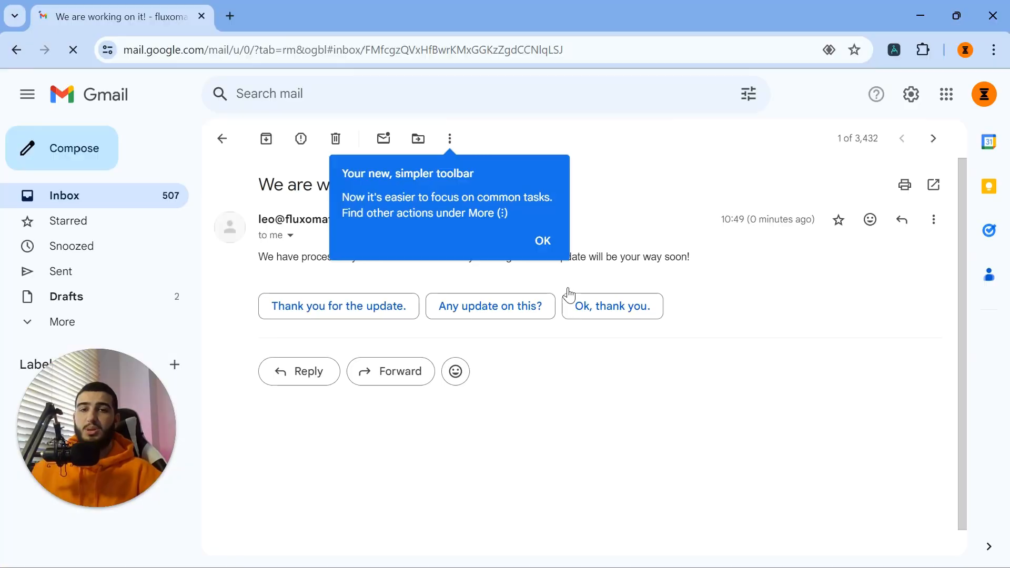
# Step: Open the arrived 'We are working on it!' test email in Gmail, then close the mail window
pyautogui.click(542, 241)
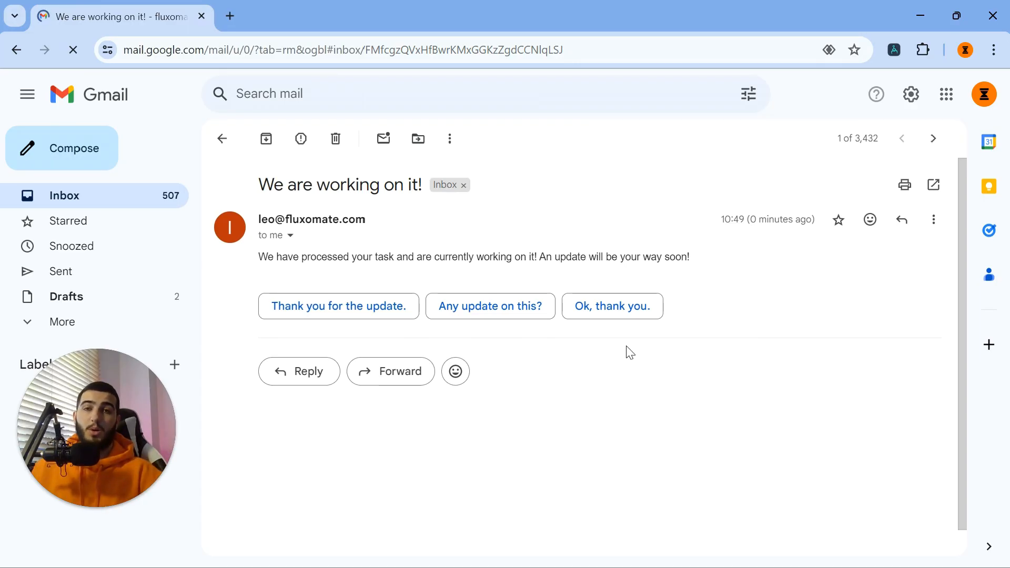
pyautogui.click(980, 20)
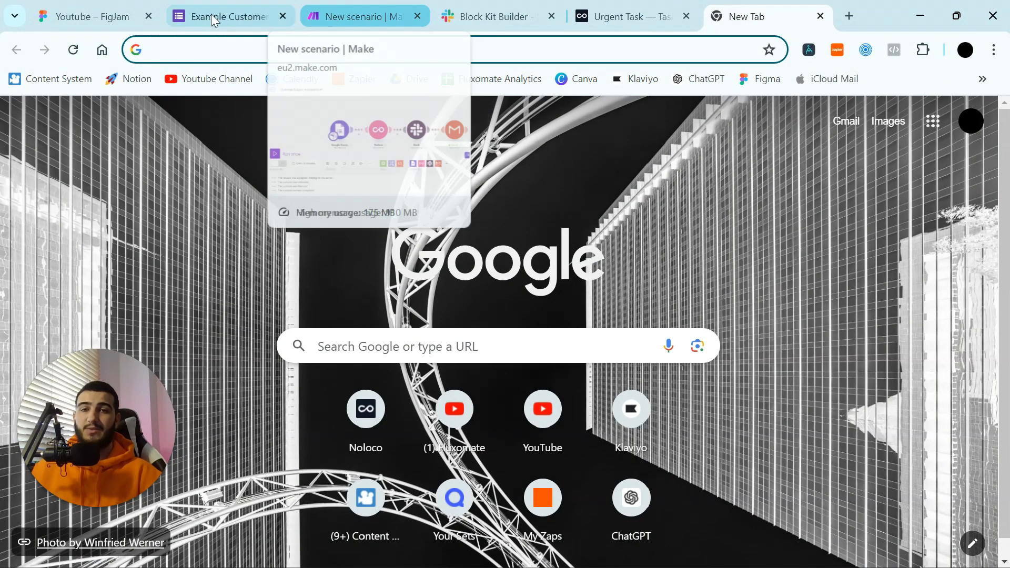
# Step: Show the FigJam board full screen and pan to Automation #2 and Bonus Automation #3
pyautogui.click(74, 16)
pyautogui.press('F11')
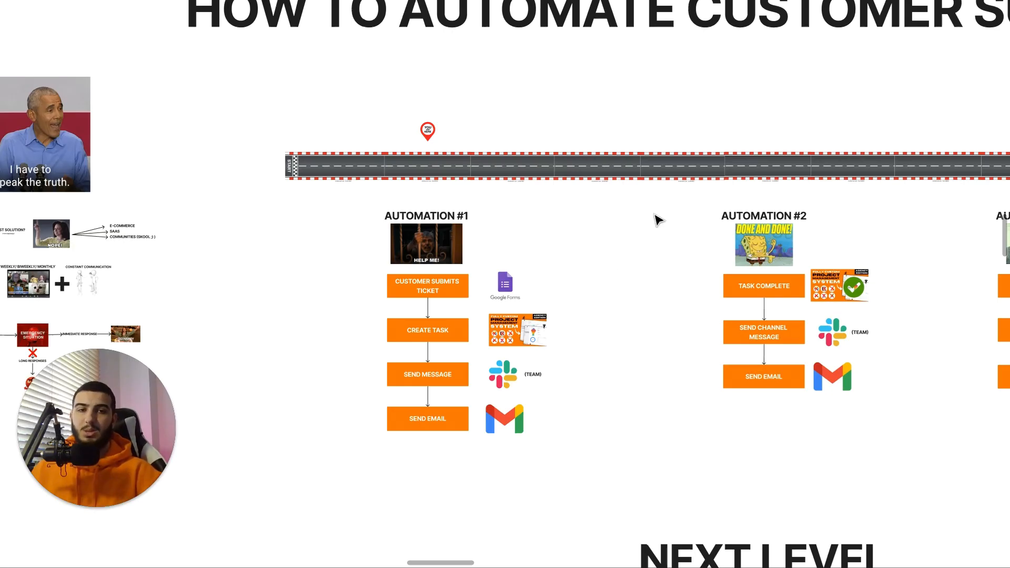
pyautogui.scroll(-3, 559, 216)
pyautogui.scroll(8, 735, 239)
pyautogui.moveTo(732, 234); pyautogui.dragTo(479, 139)
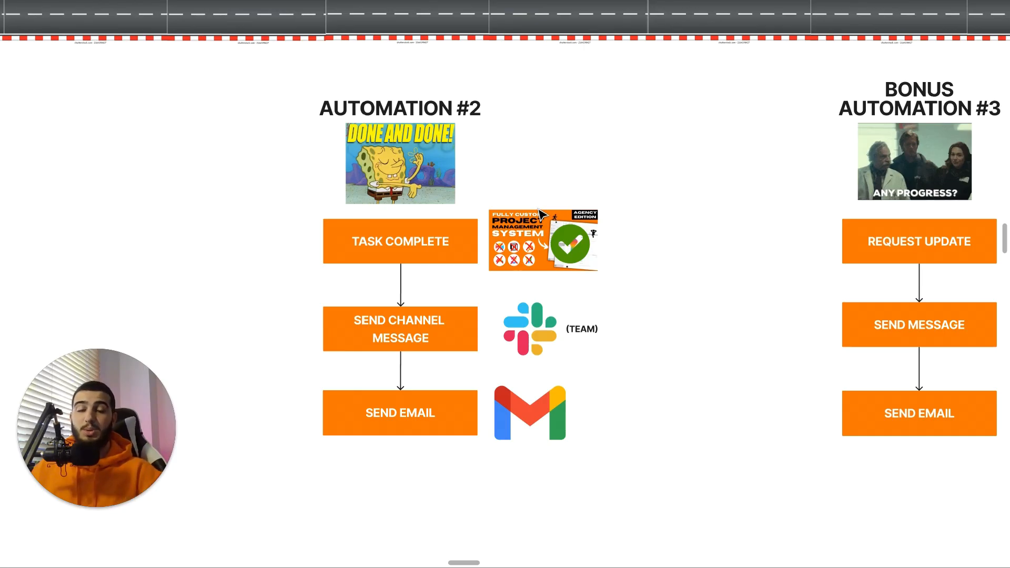
pyautogui.scroll(-5, 643, 318)
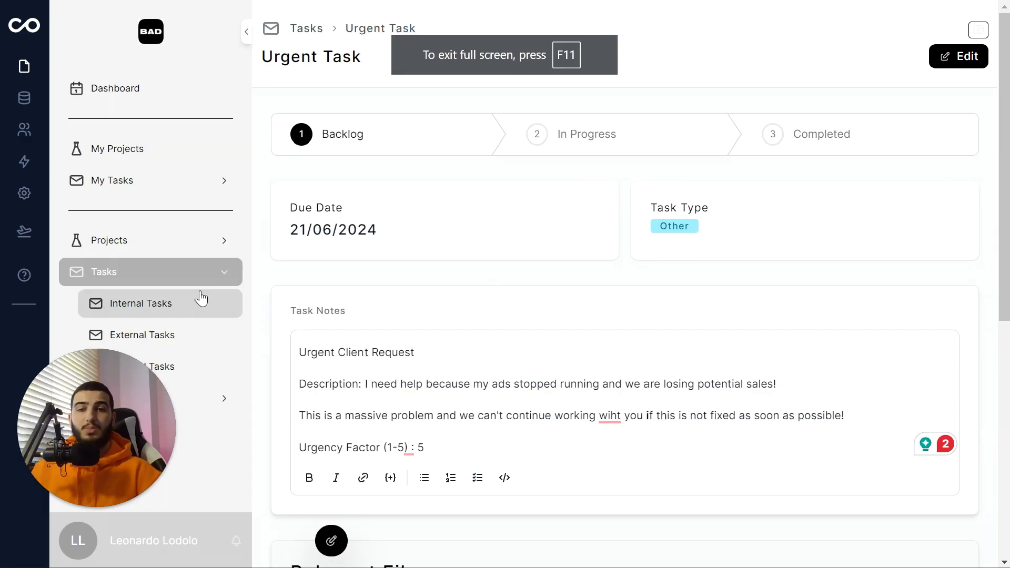
pyautogui.click(153, 276)
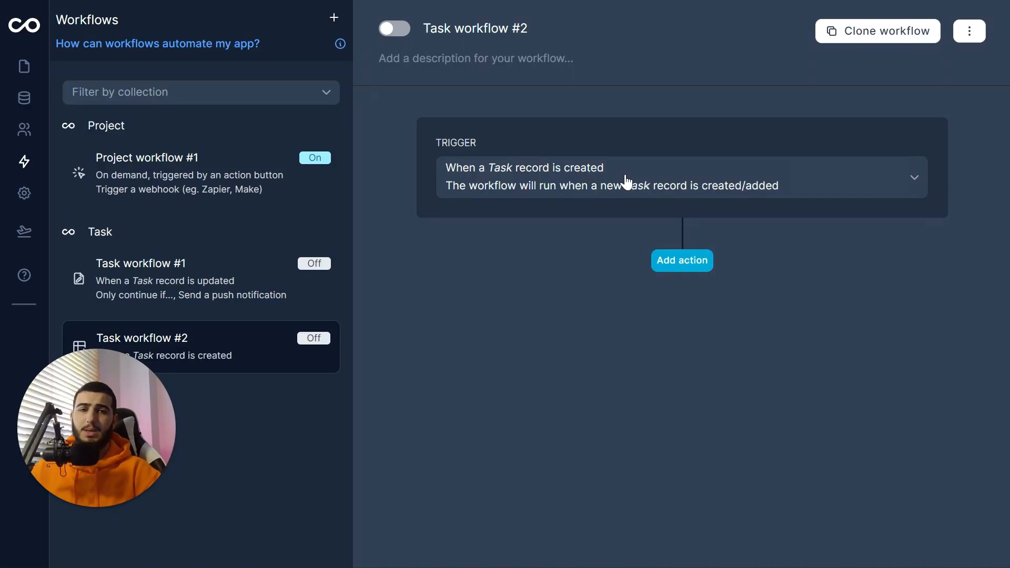
# Step: Trigger Task workflow #2 when a Task record is updated, watching only the Status field
pyautogui.click(625, 176)
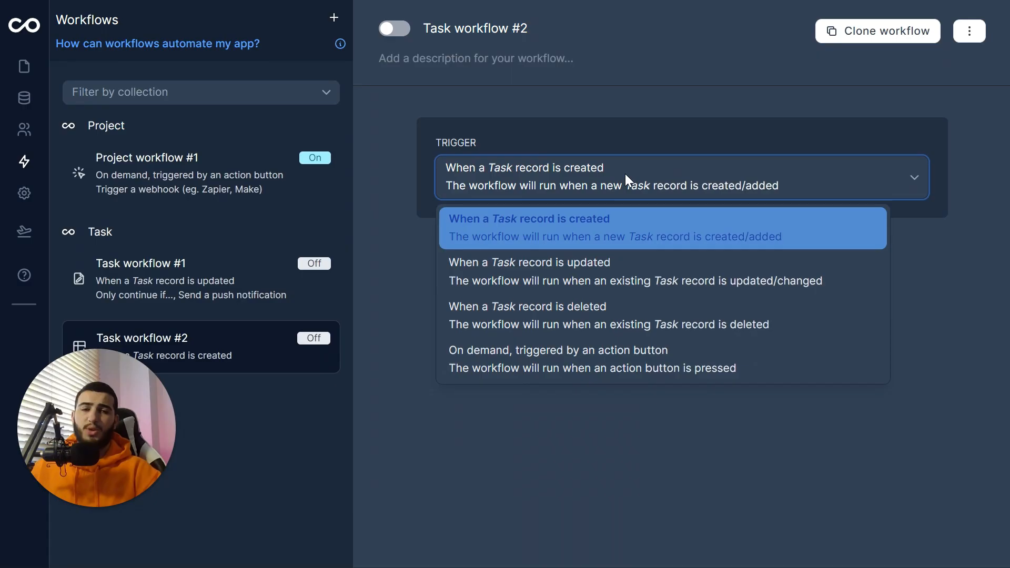
pyautogui.click(629, 288)
pyautogui.scroll(-4, 584, 442)
pyautogui.click(557, 414)
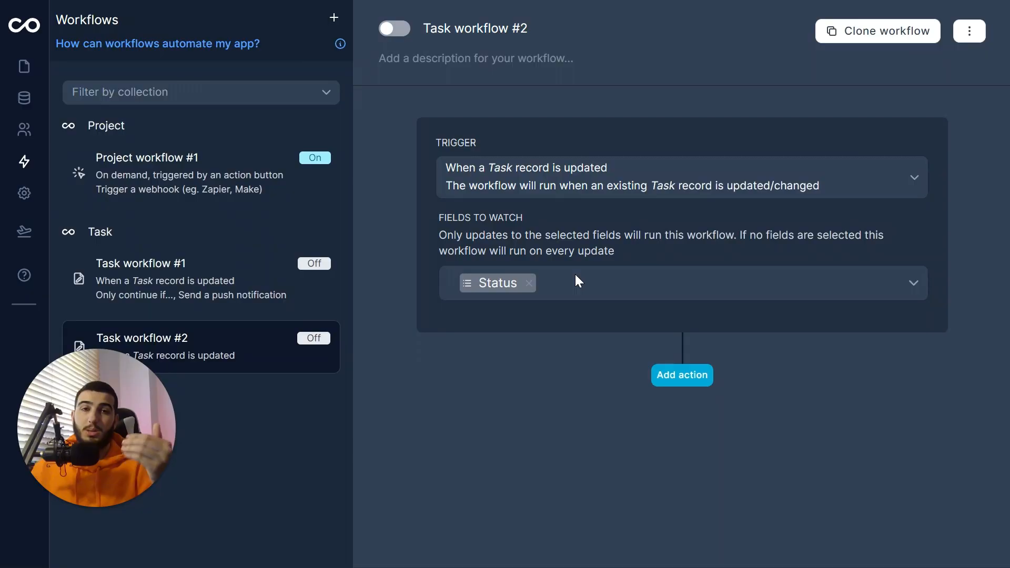
# Step: Add an 'Only continue if' step requiring Trigger › Status to equal Completed
pyautogui.click(705, 378)
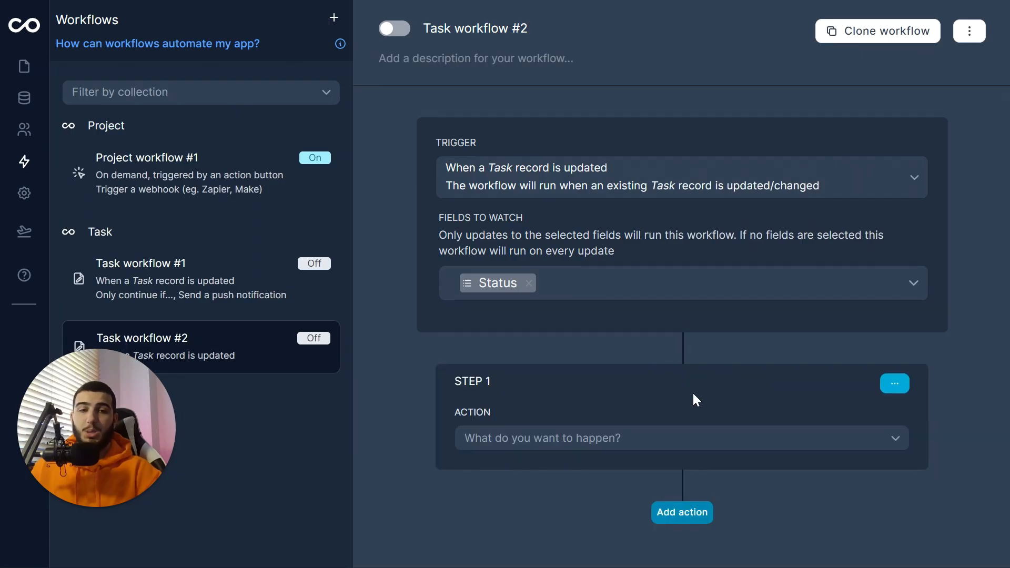
pyautogui.click(678, 442)
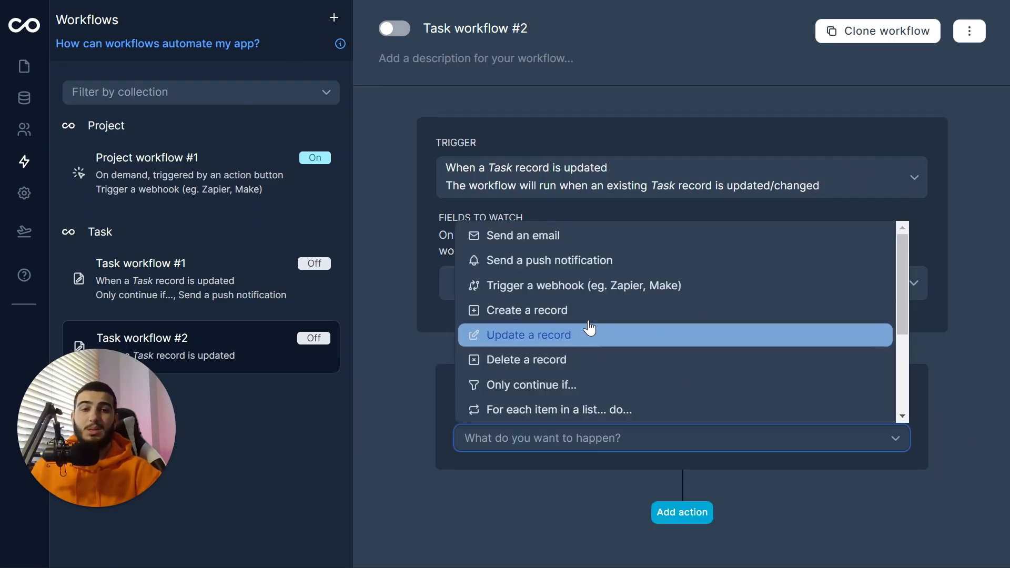
pyautogui.click(632, 394)
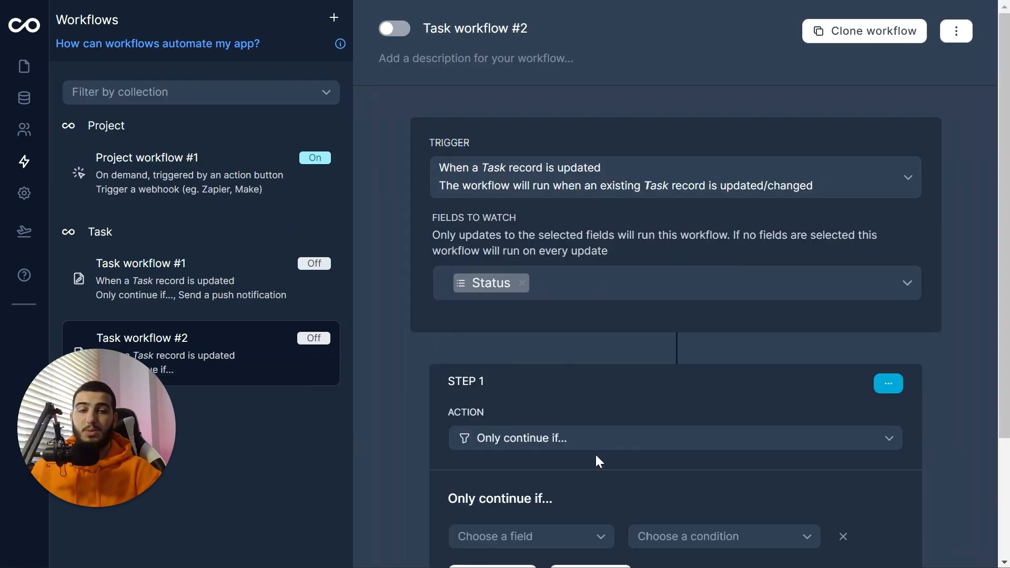
pyautogui.scroll(-3, 594, 453)
pyautogui.click(574, 388)
pyautogui.click(545, 437)
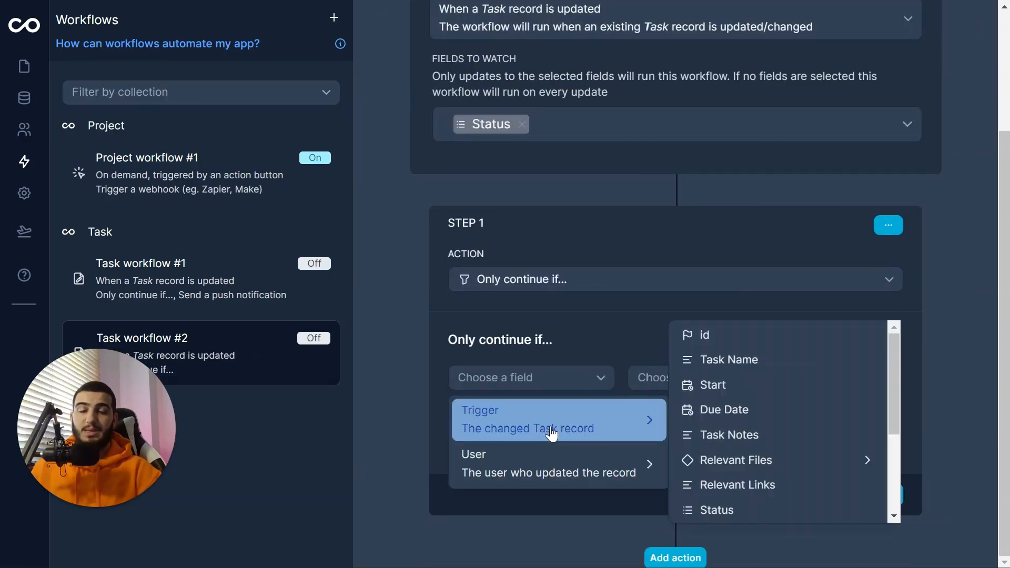
pyautogui.click(717, 509)
pyautogui.click(676, 377)
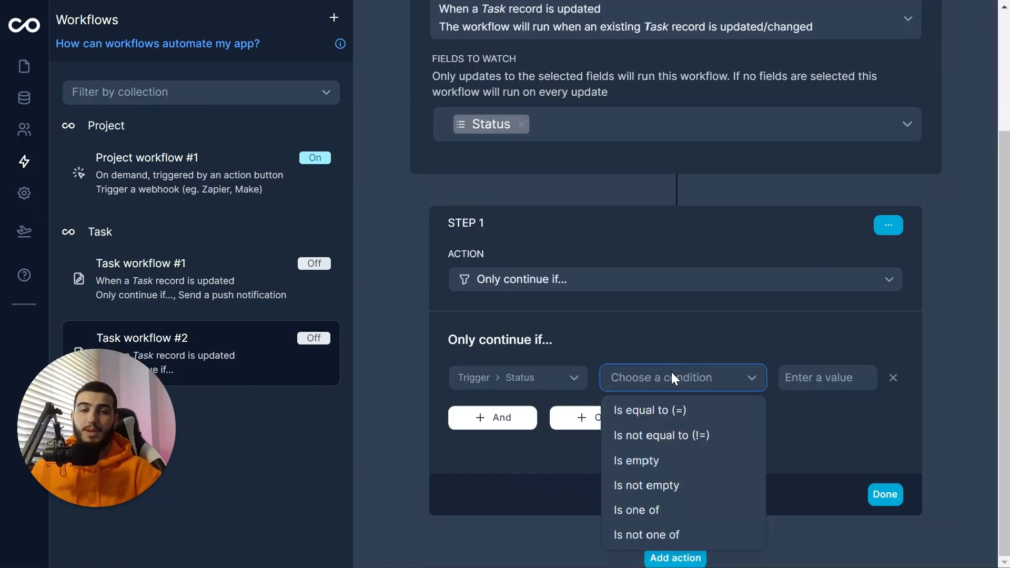
pyautogui.click(672, 421)
pyautogui.click(790, 383)
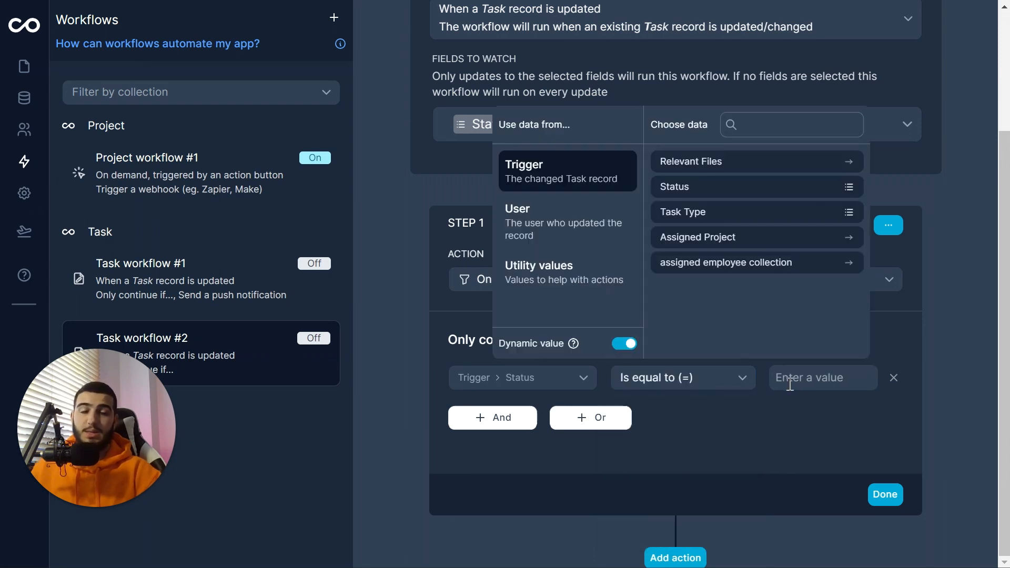
pyautogui.click(623, 344)
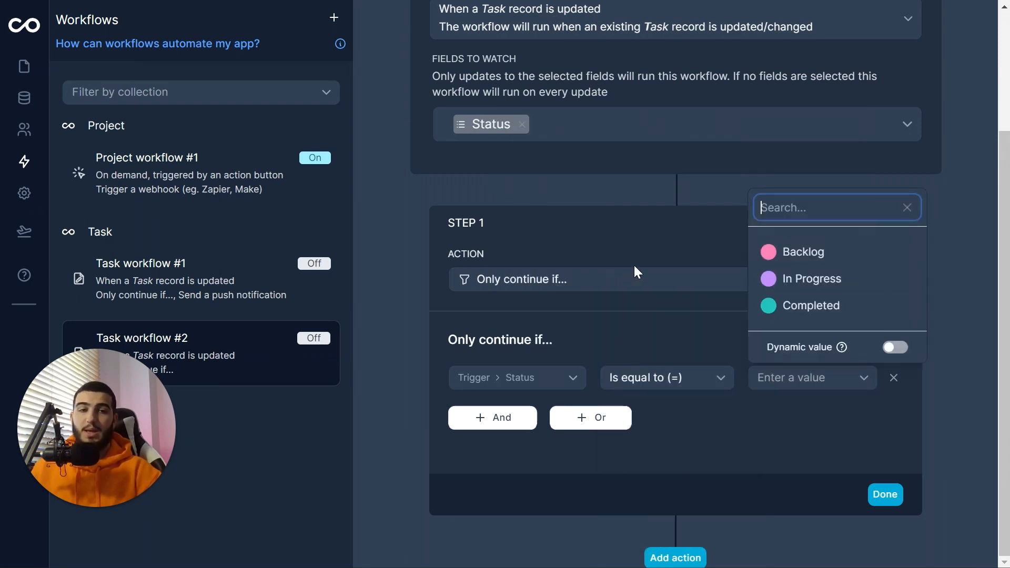
pyautogui.click(868, 308)
pyautogui.click(884, 496)
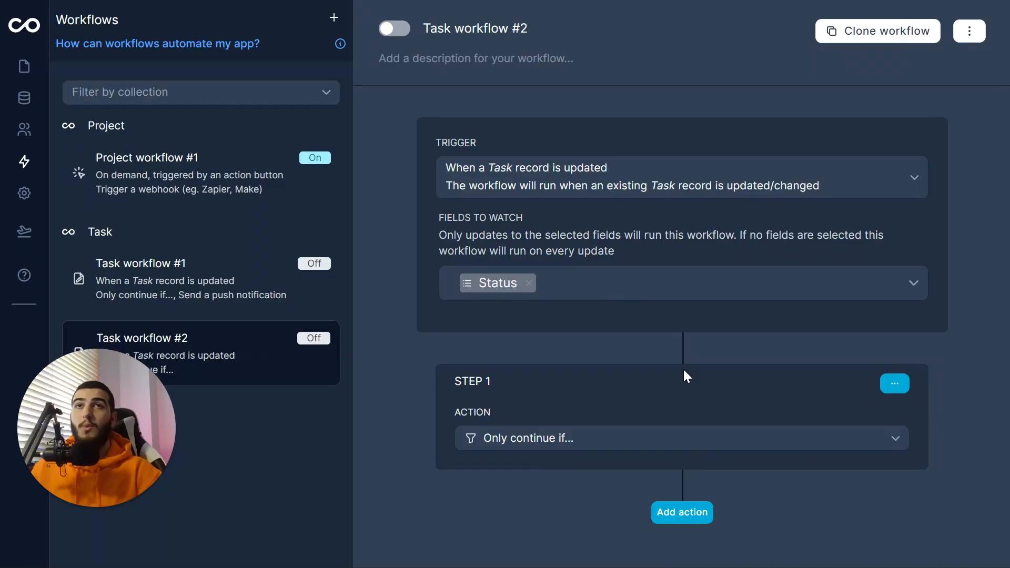
# Step: Add a second 'Trigger a webhook (eg. Zapier, Make)' step to Task workflow #2
pyautogui.click(692, 520)
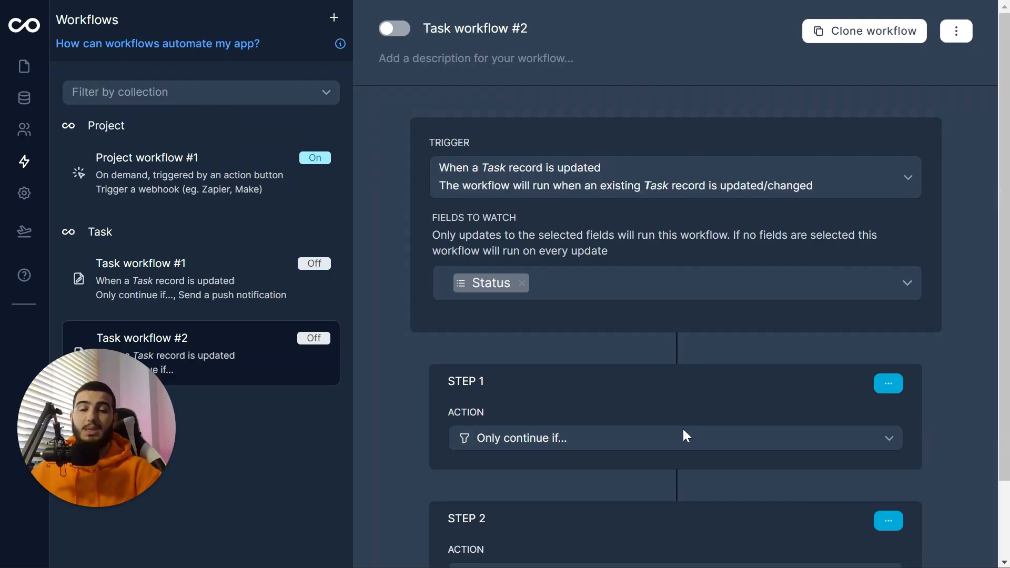
pyautogui.click(623, 489)
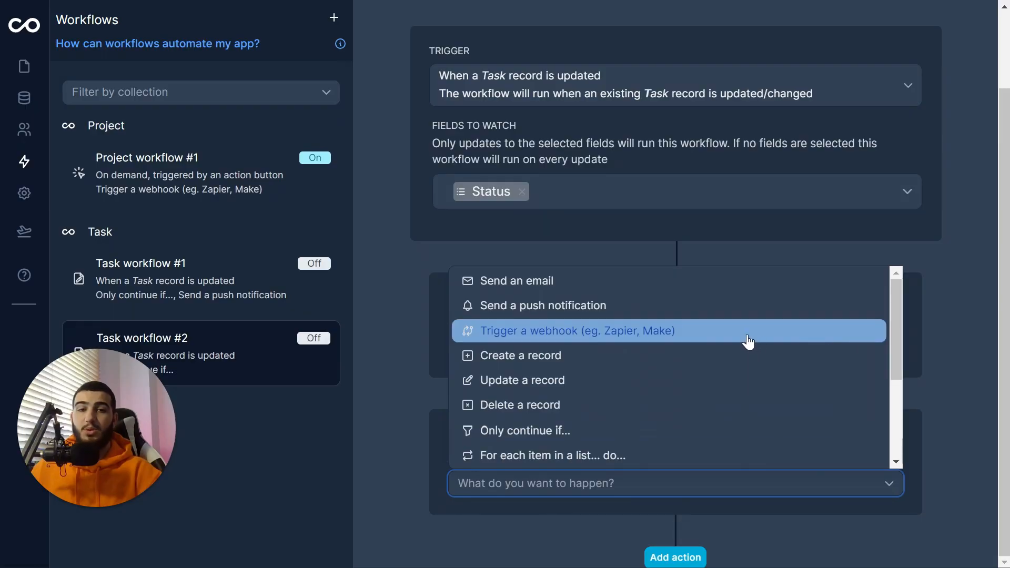
pyautogui.click(749, 343)
pyautogui.click(580, 447)
pyautogui.click(648, 518)
pyautogui.moveTo(464, 1)
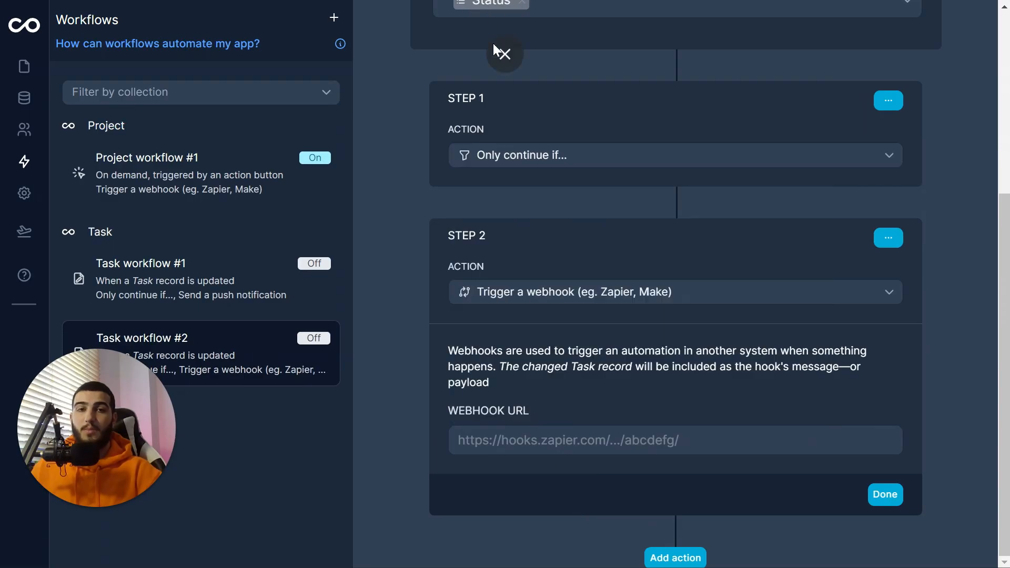
pyautogui.click(500, 56)
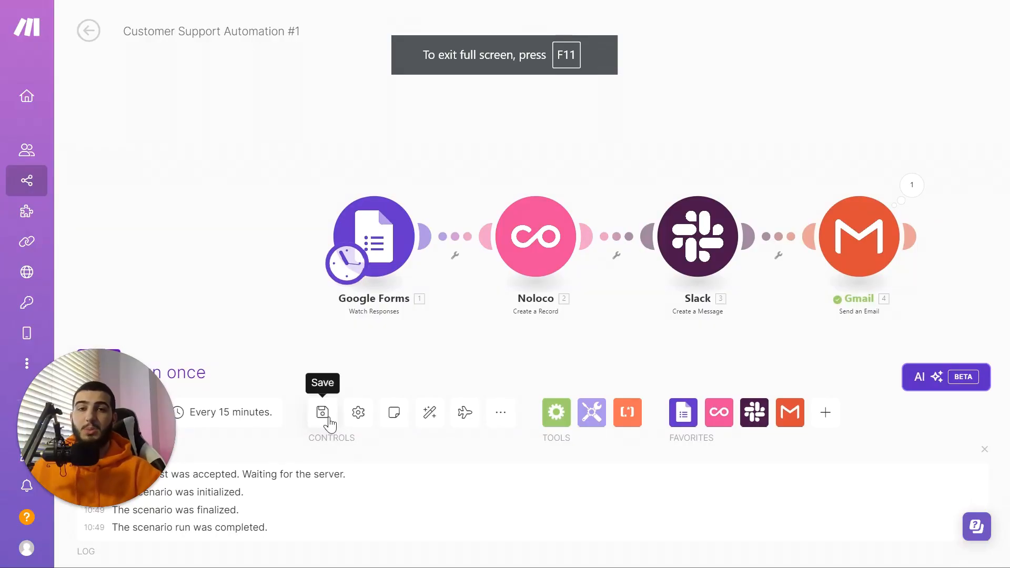
# Step: Save Automation #1 and create a new scenario named 'Customer Support Automation #2'
pyautogui.click(324, 415)
pyautogui.click(92, 31)
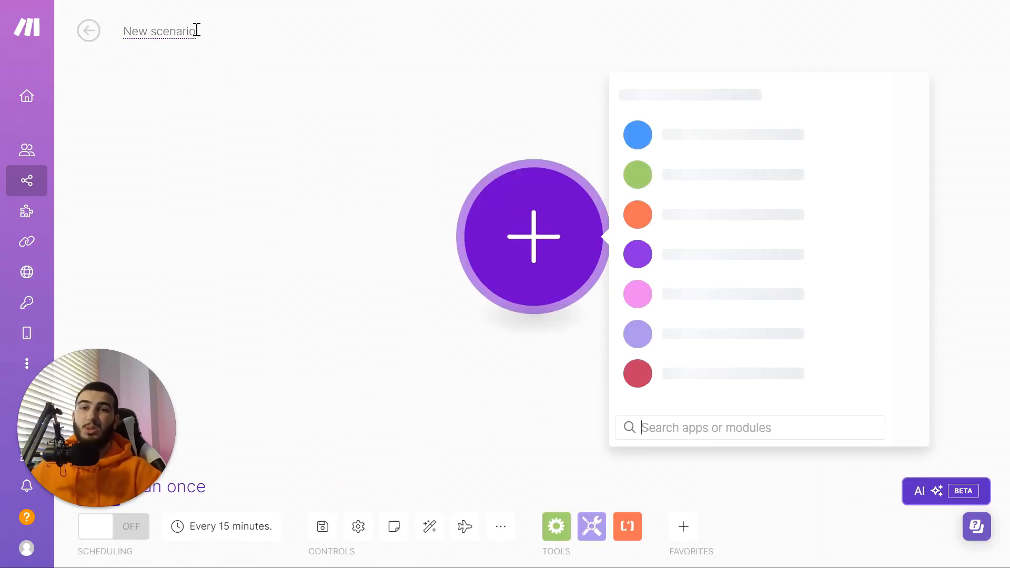
pyautogui.click(197, 30)
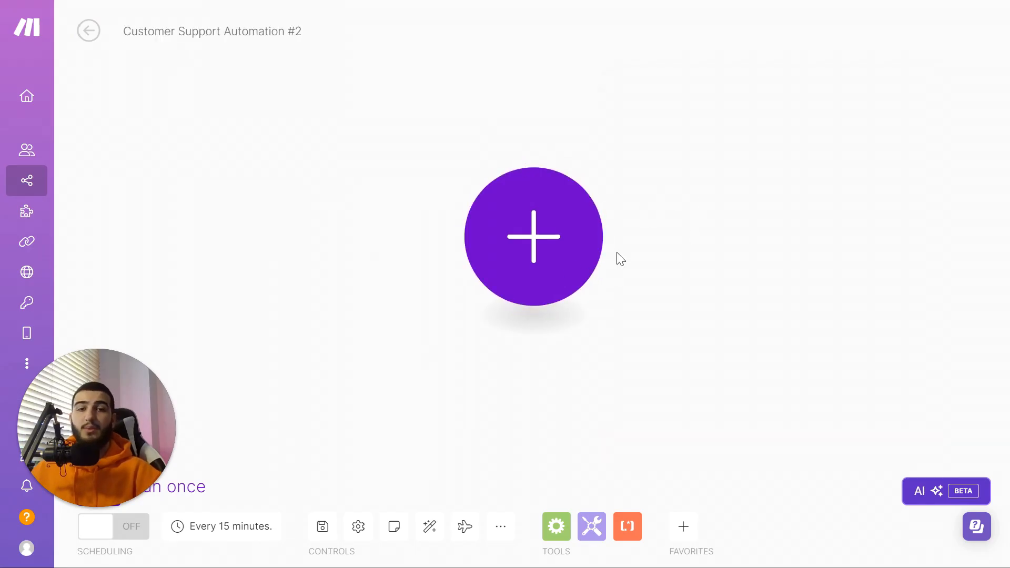
# Step: Add a Custom webhook trigger using 'My gateway-webhook webhook' and copy its address
pyautogui.click(563, 227)
pyautogui.scroll(-5, 753, 358)
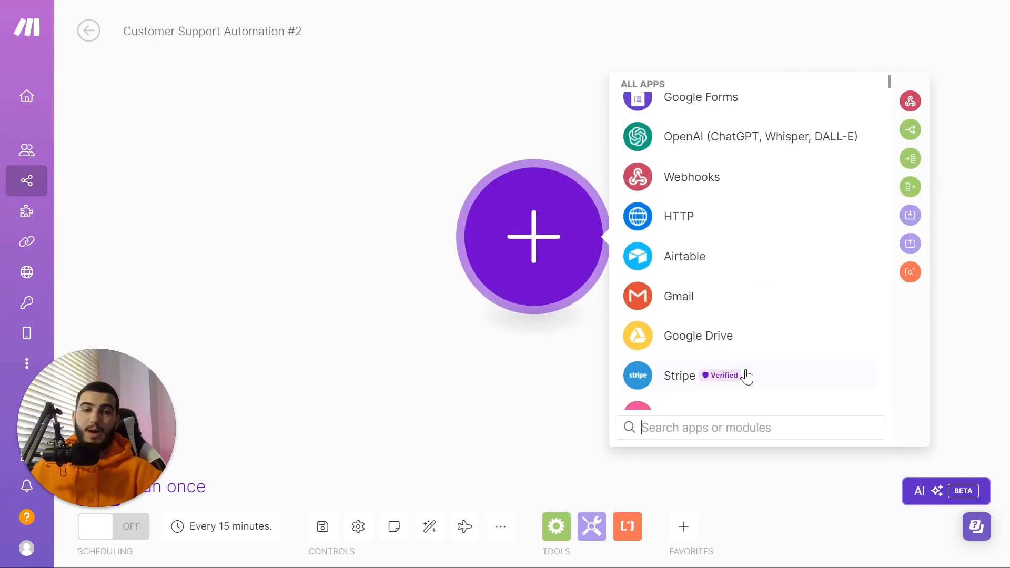
pyautogui.click(727, 193)
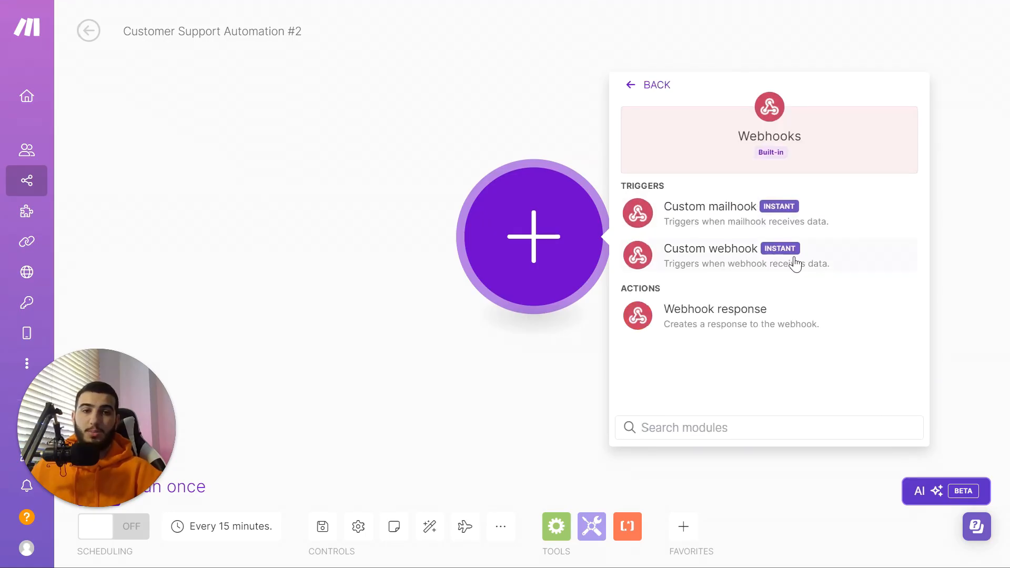
pyautogui.click(808, 247)
pyautogui.click(758, 232)
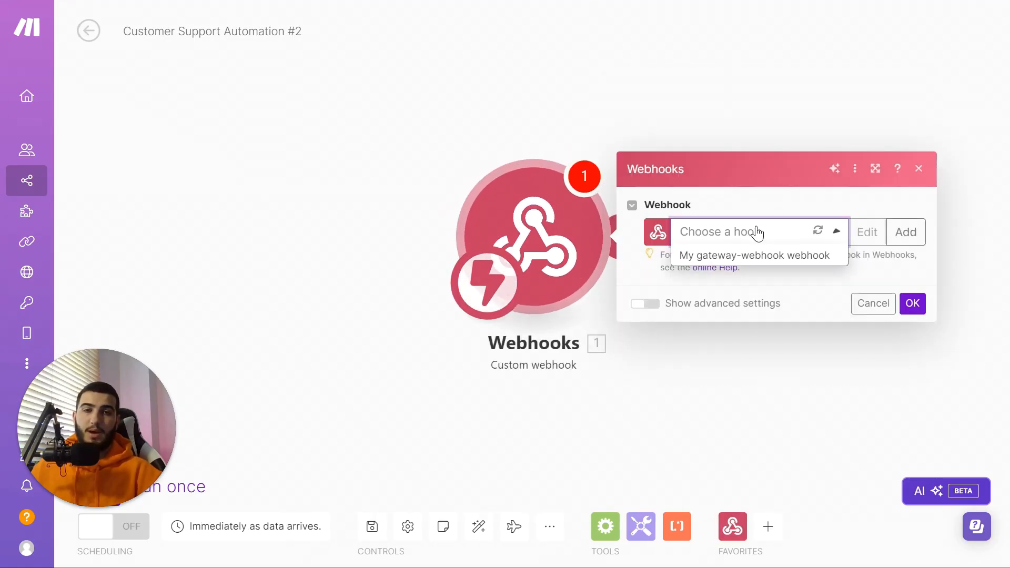
pyautogui.click(896, 205)
pyautogui.click(785, 232)
pyautogui.click(787, 255)
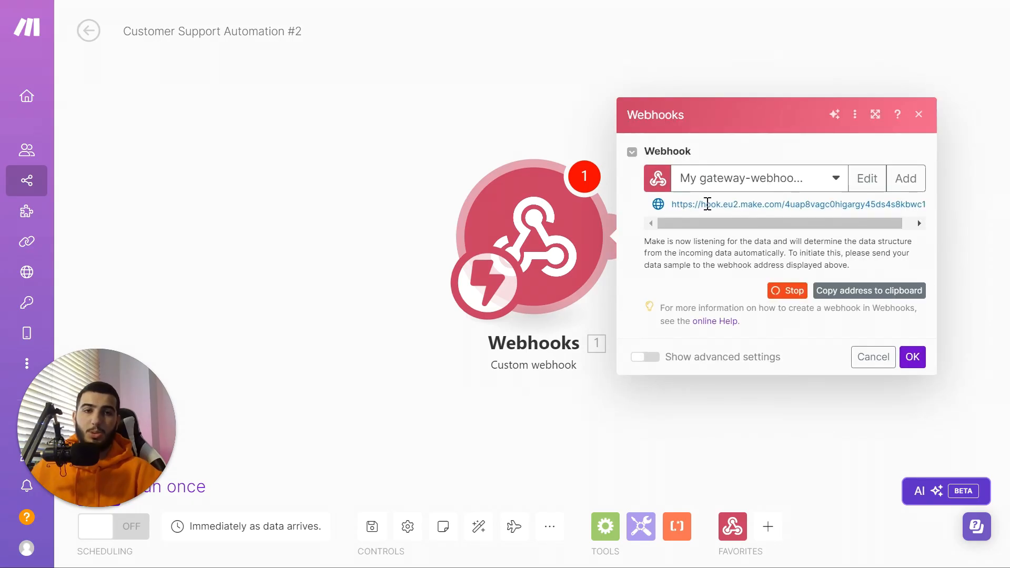
pyautogui.click(848, 291)
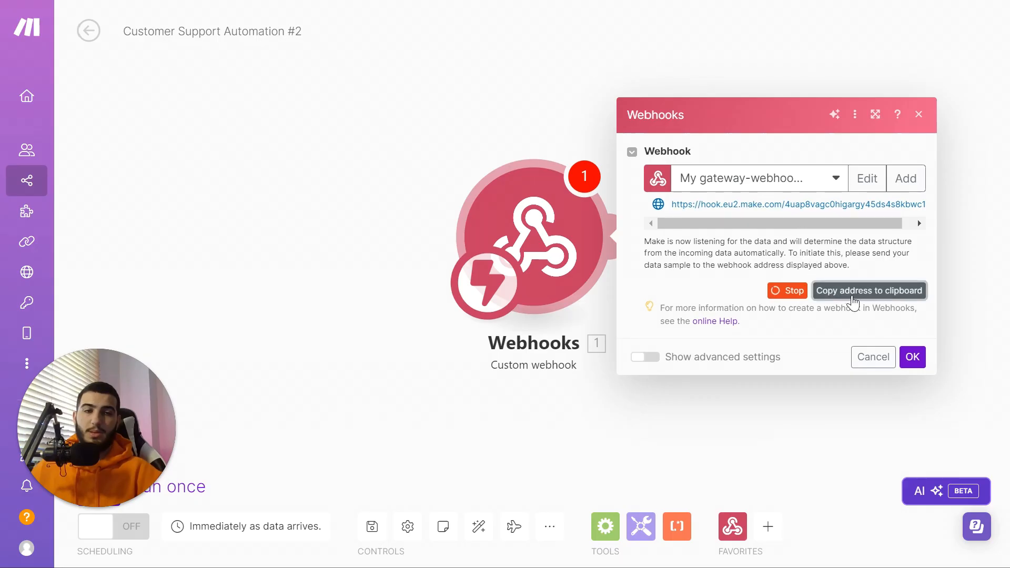
pyautogui.click(505, 50)
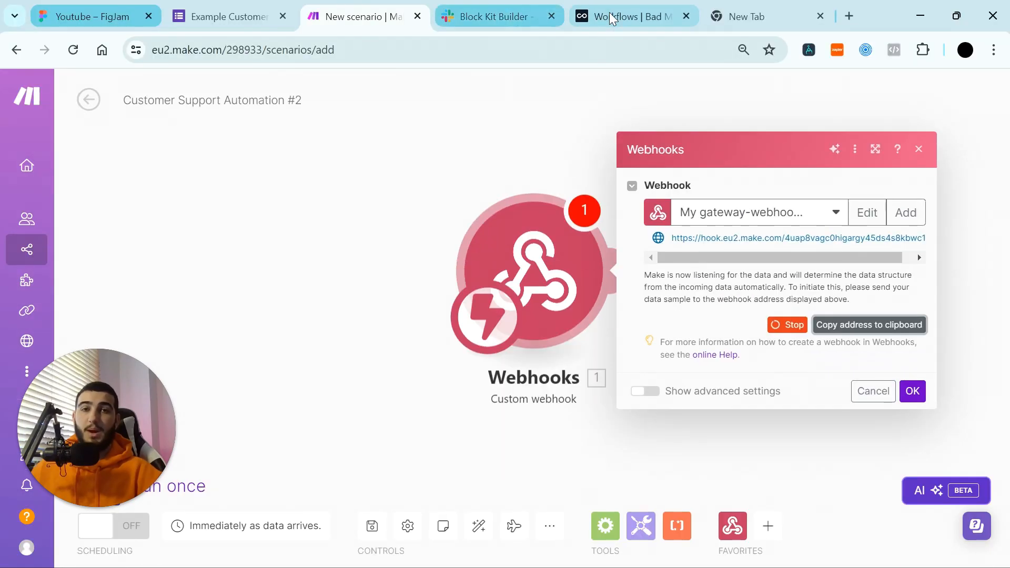
pyautogui.click(611, 17)
# Step: Put the Make webhook address into the step's URL field and switch Task workflow #2 on
pyautogui.press('F11')
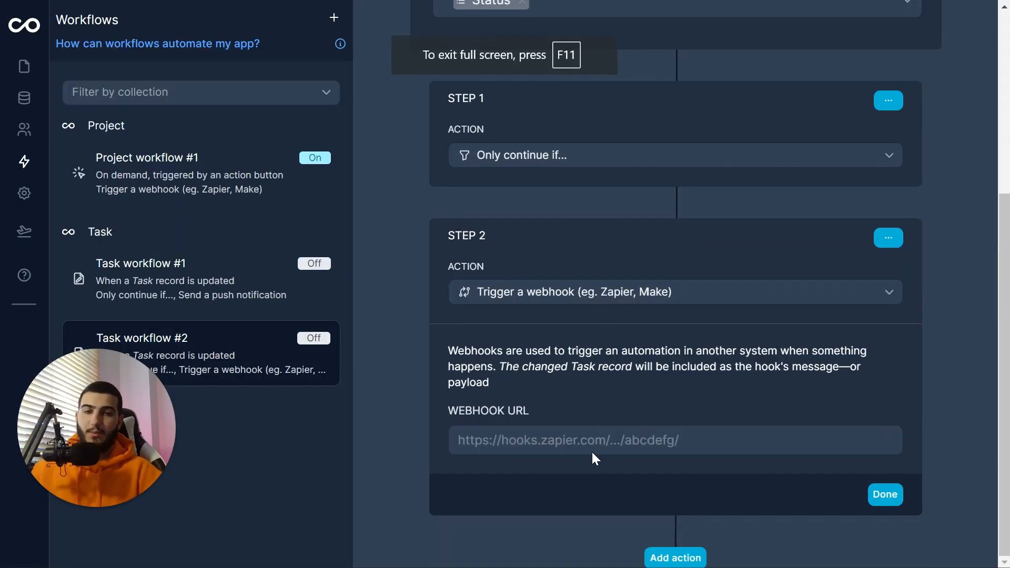
pyautogui.click(592, 438)
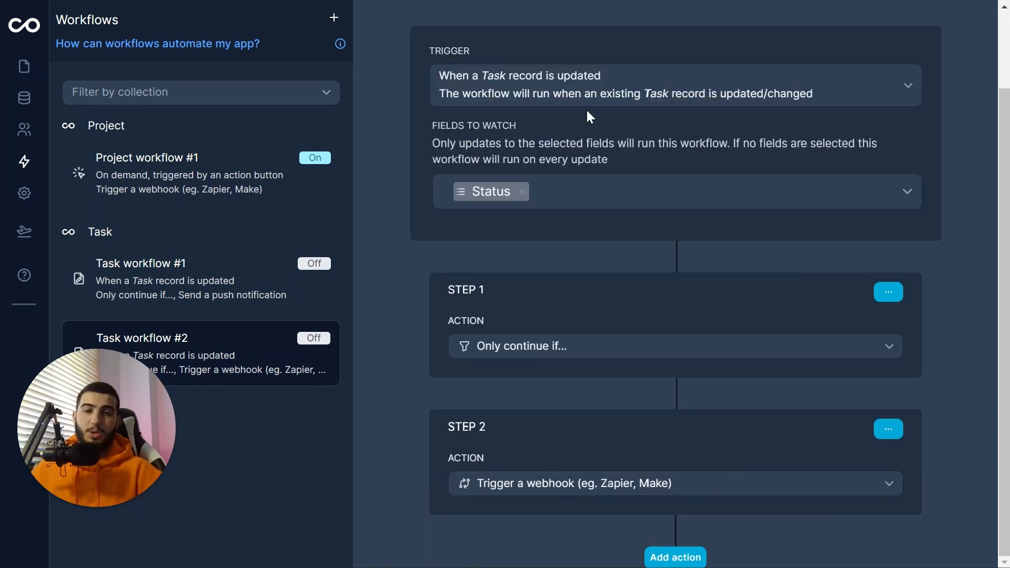
pyautogui.scroll(2, 582, 197)
pyautogui.scroll(-2, 582, 197)
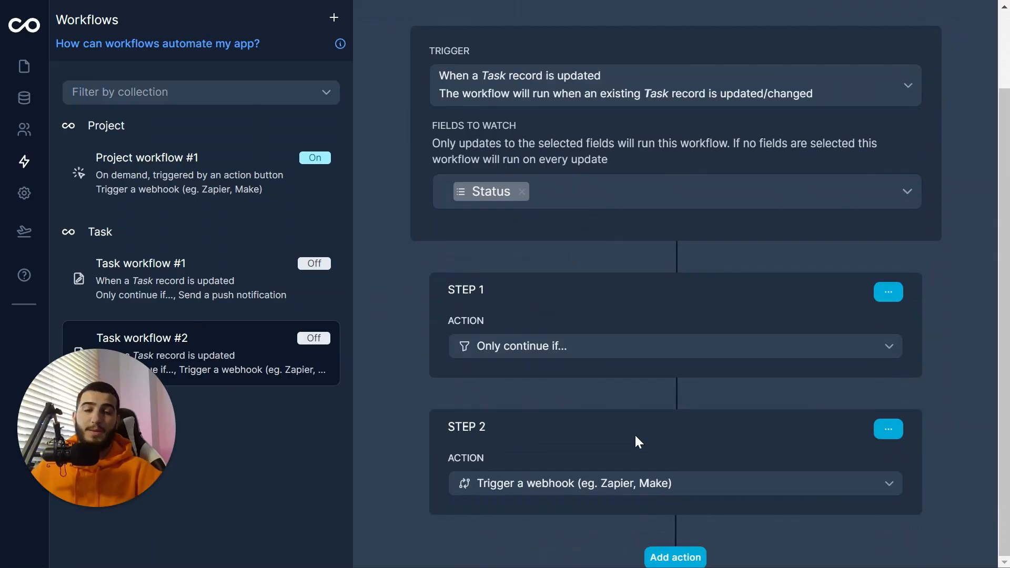
pyautogui.scroll(2, 748, 346)
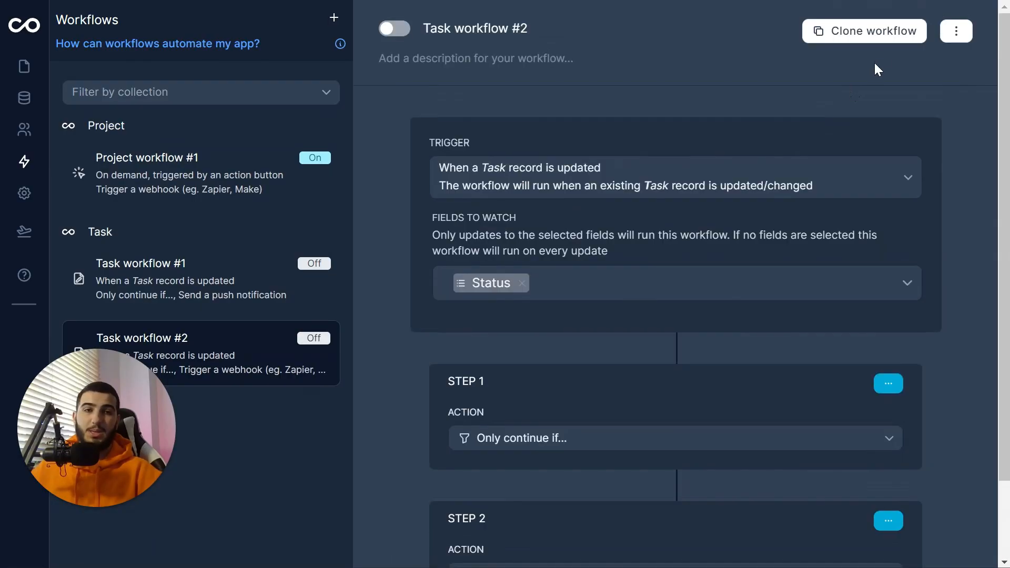
pyautogui.click(399, 29)
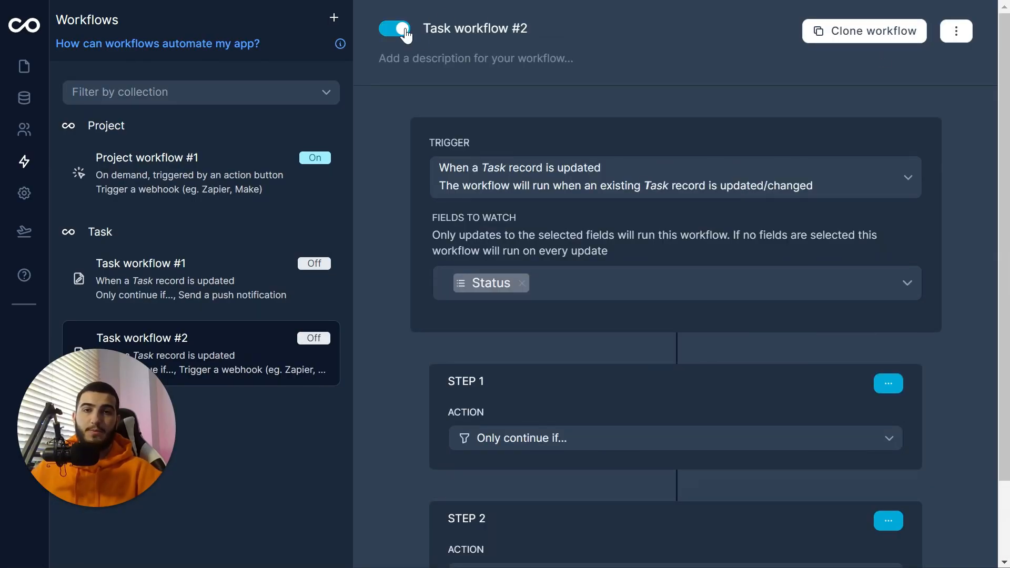
pyautogui.click(956, 30)
pyautogui.click(736, 97)
pyautogui.scroll(-3, 643, 300)
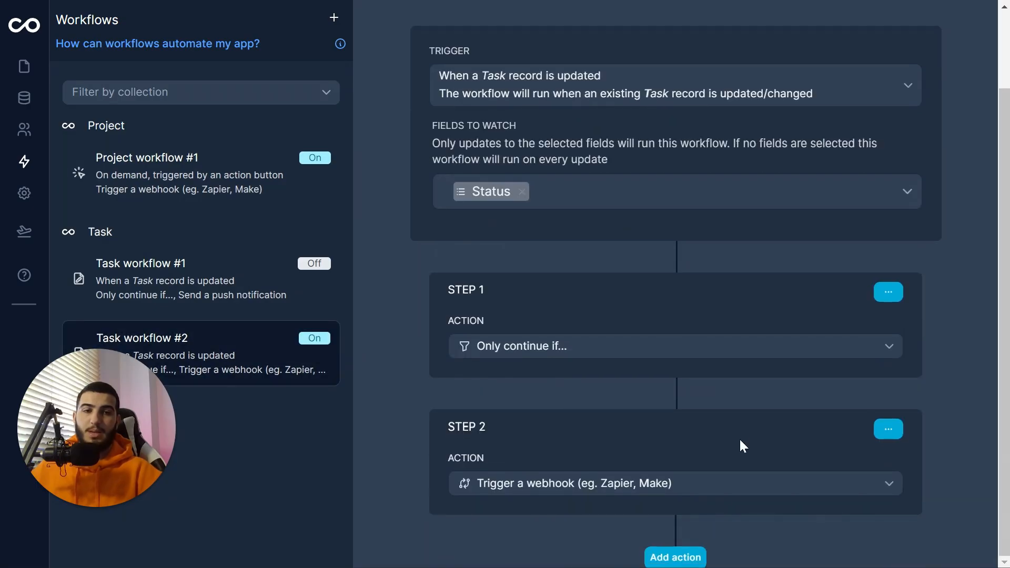
pyautogui.scroll(3, 743, 446)
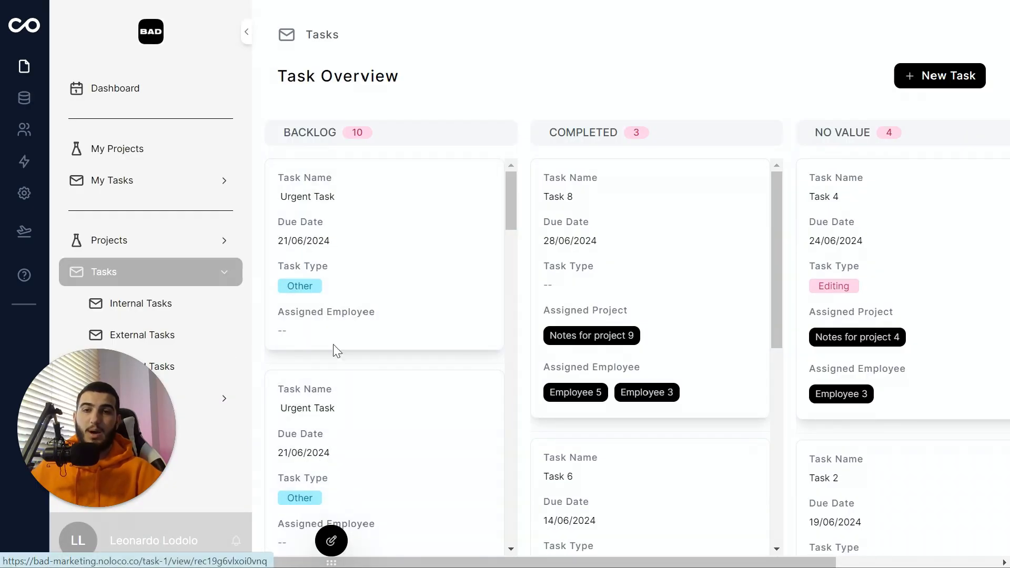
# Step: Move the Urgent Task card into Noloco's Completed column, then return to Make in full screen
pyautogui.moveTo(382, 226); pyautogui.dragTo(735, 221)
pyautogui.click(505, 36)
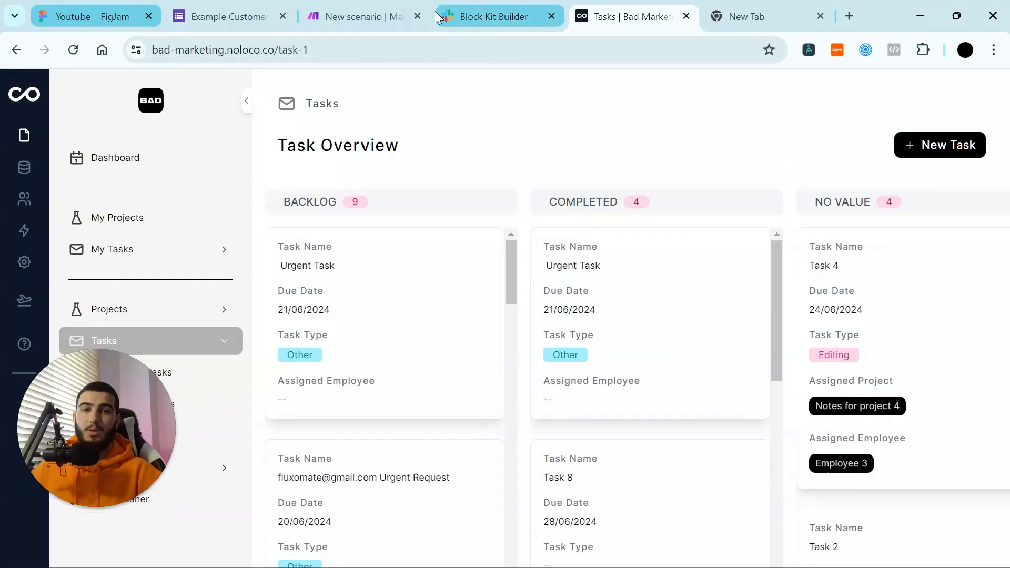
pyautogui.click(386, 15)
pyautogui.press('F11')
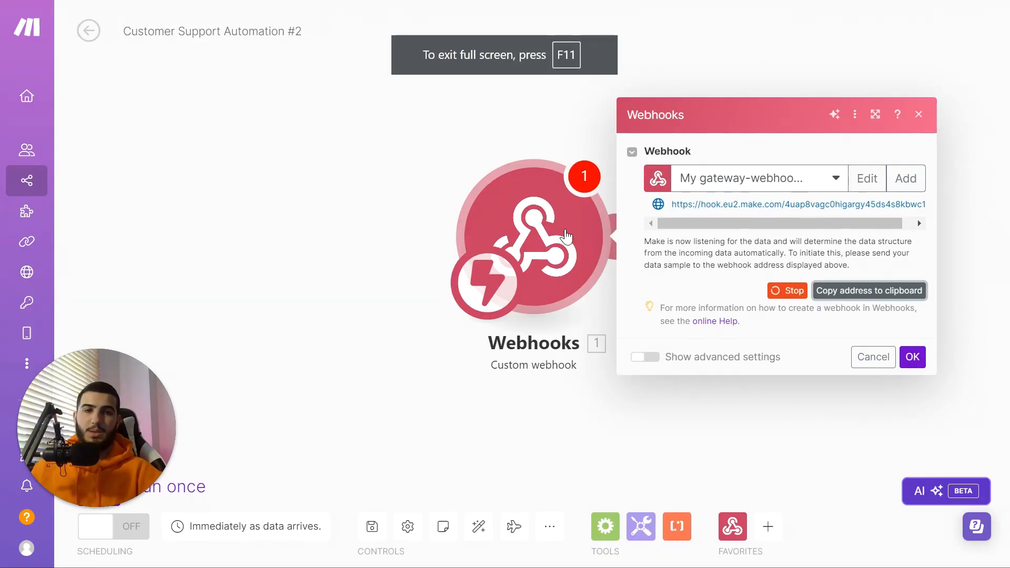
pyautogui.moveTo(605, 289); pyautogui.dragTo(592, 284)
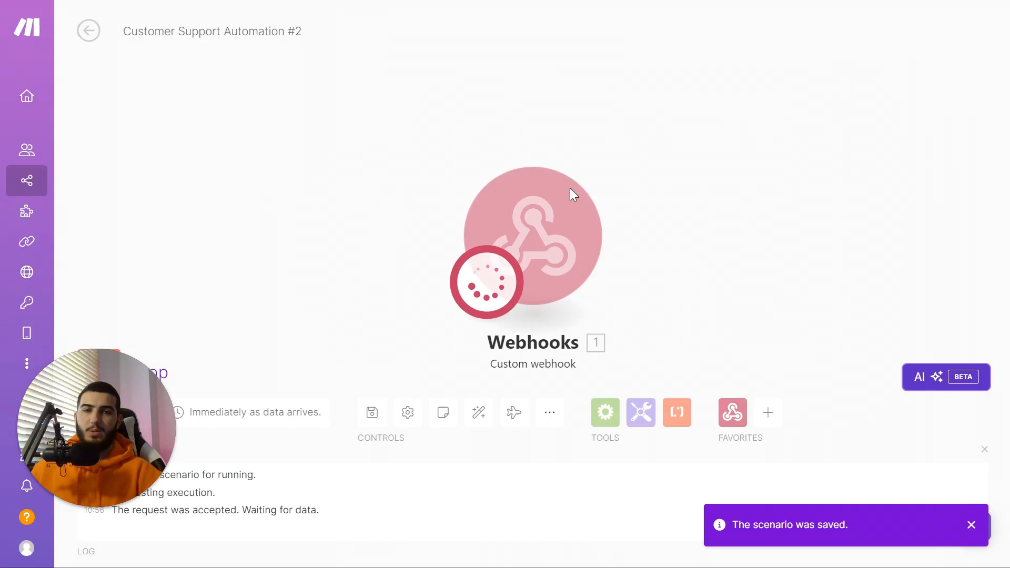
# Step: Check Task workflow #2's run history in Noloco, then go back to the Make scenario
pyautogui.moveTo(295, 4)
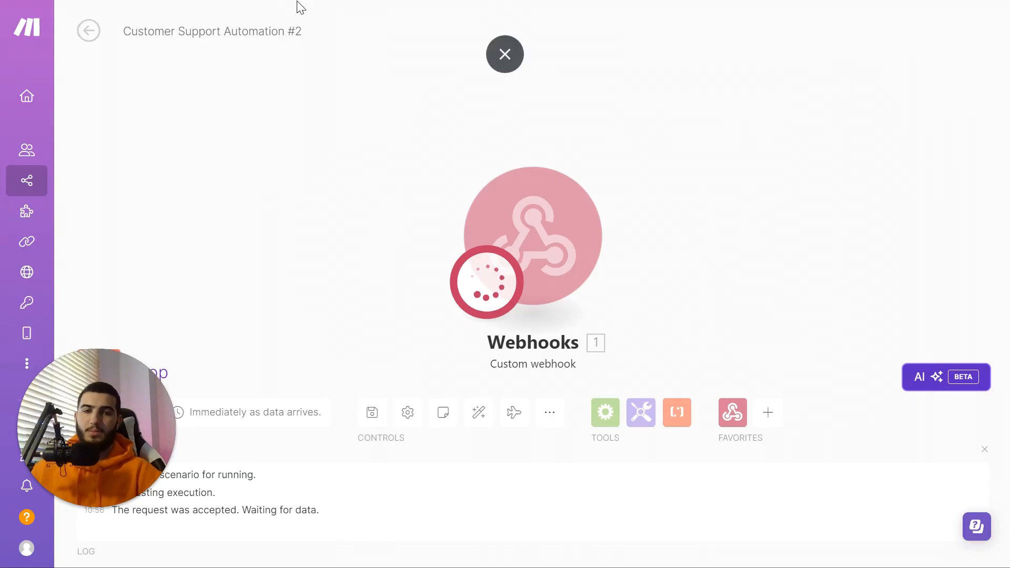
pyautogui.click(497, 56)
pyautogui.click(619, 16)
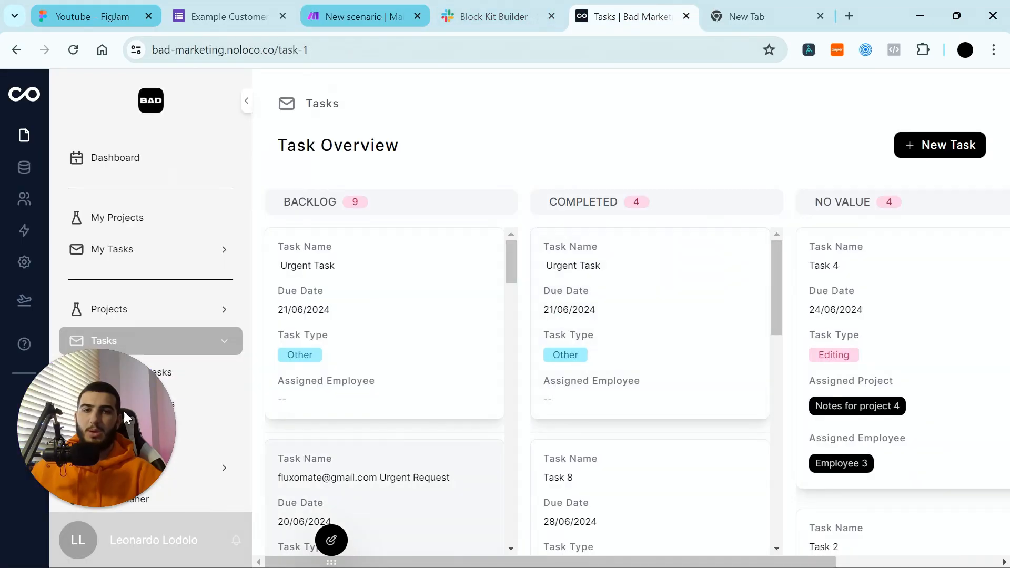
pyautogui.click(25, 232)
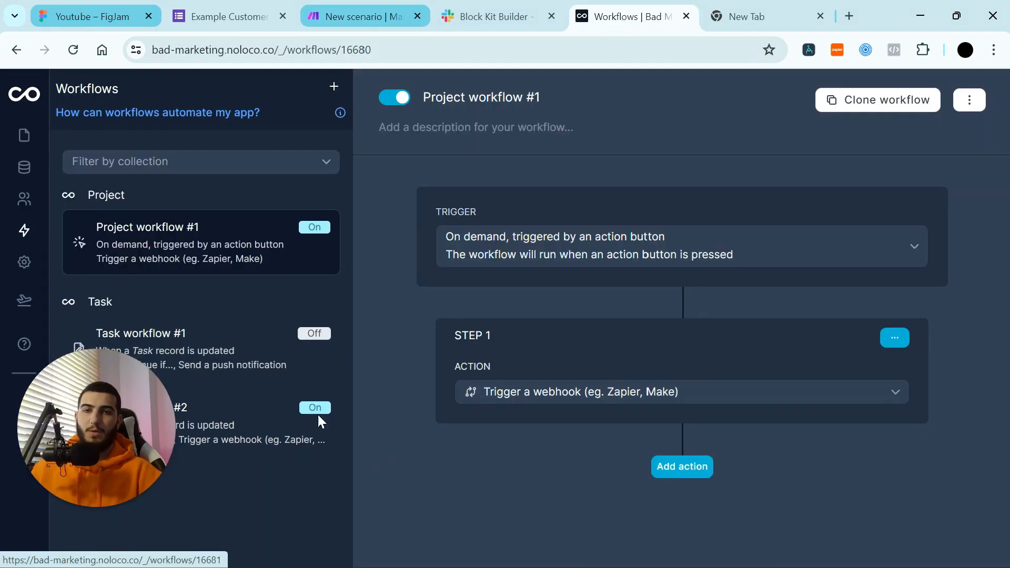
pyautogui.click(272, 421)
pyautogui.click(947, 107)
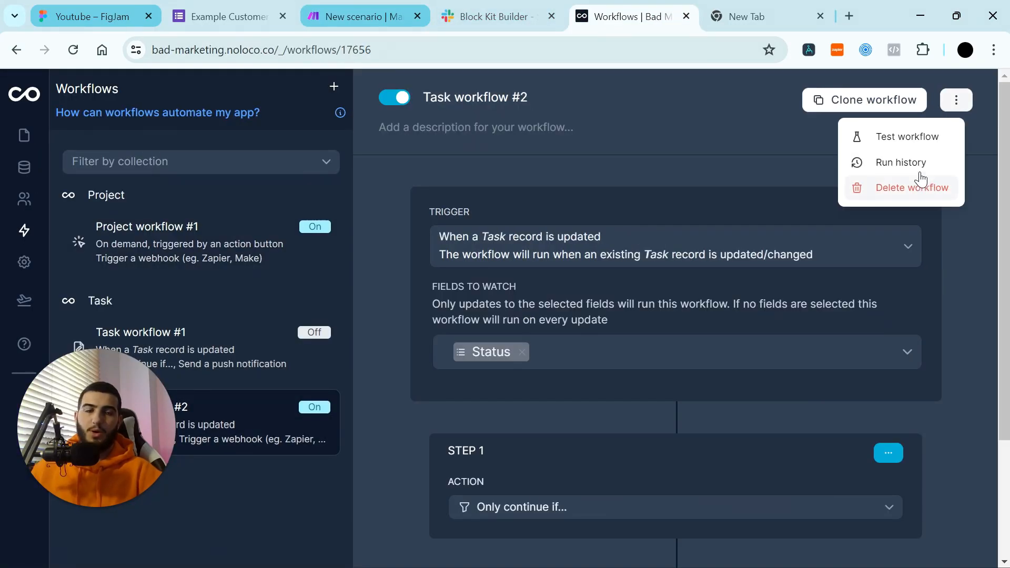
pyautogui.click(920, 163)
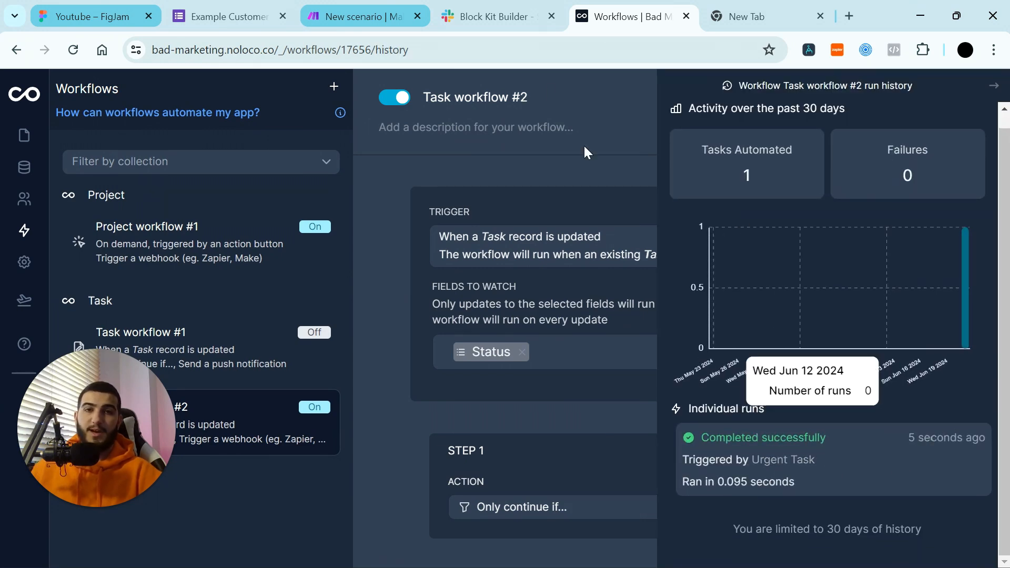
pyautogui.click(346, 18)
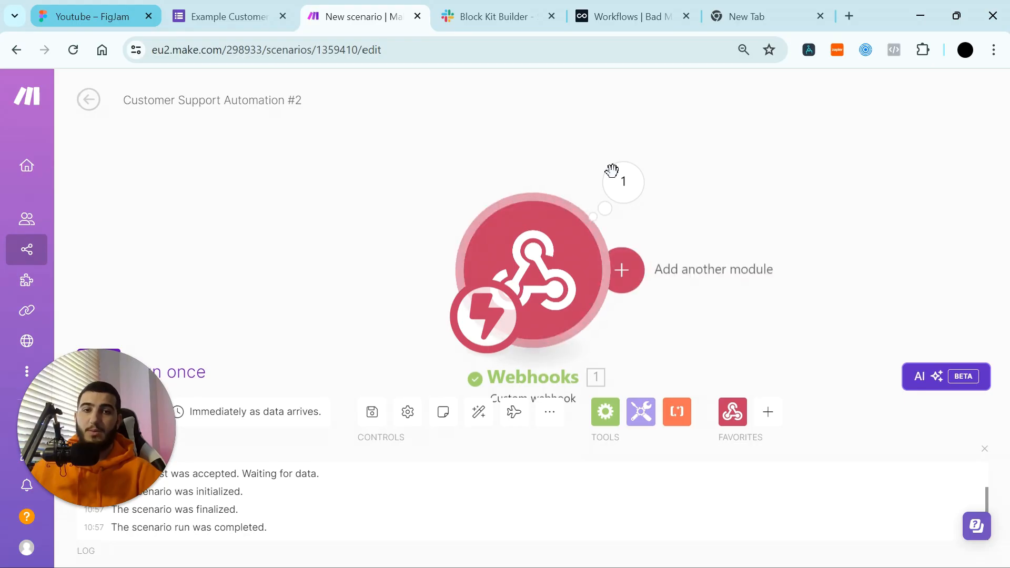
pyautogui.click(625, 184)
pyautogui.press('F11')
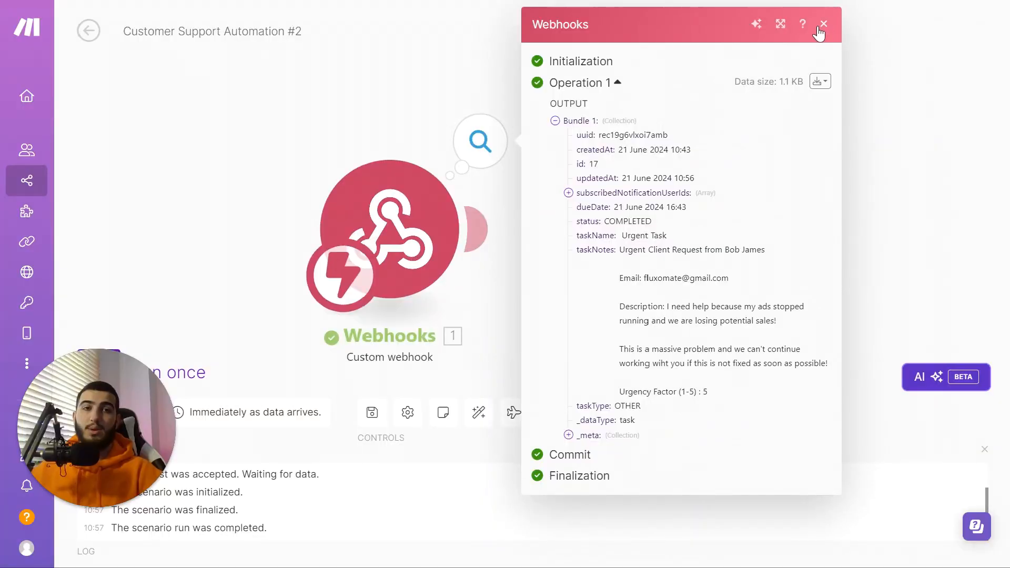
pyautogui.click(823, 26)
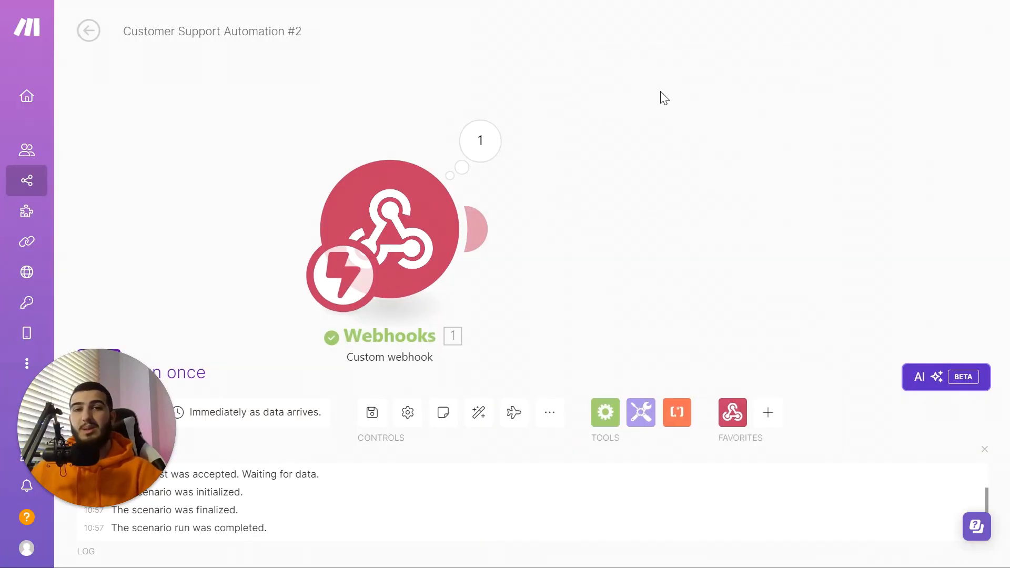
# Step: Add a Slack Create a Message module after the webhook, picking the testing channel from the list
pyautogui.click(486, 232)
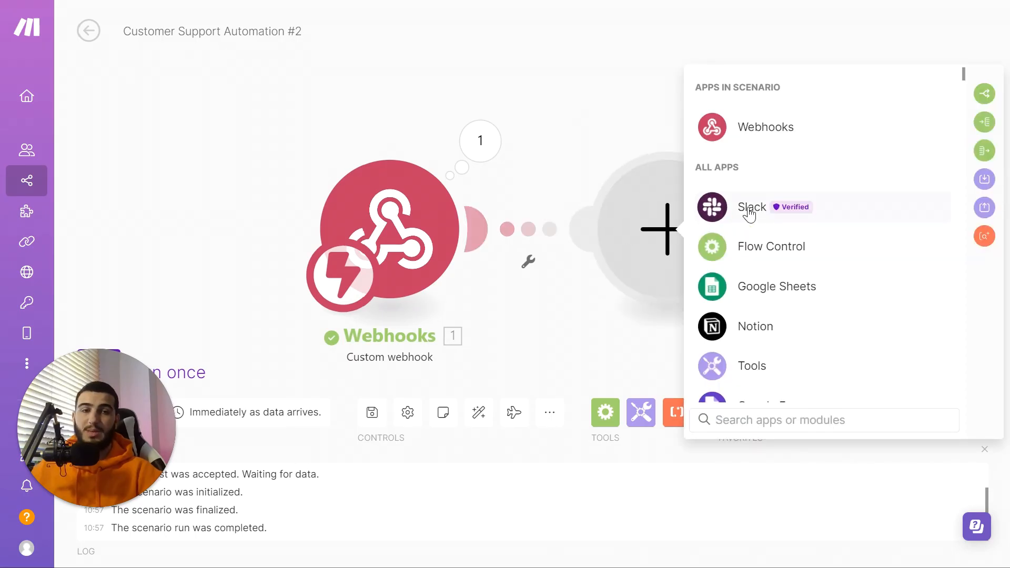
pyautogui.click(748, 208)
pyautogui.scroll(-3, 794, 223)
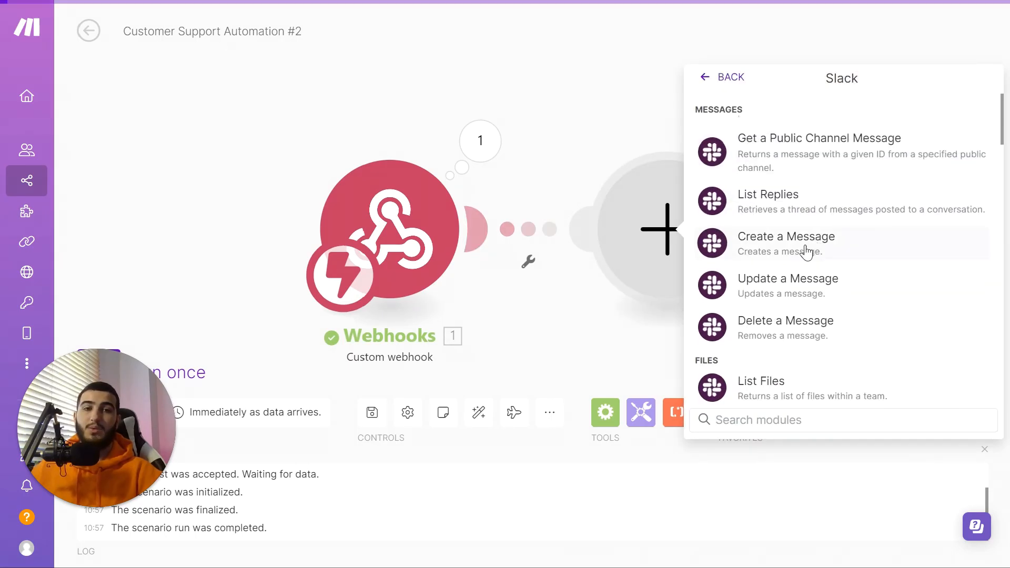
pyautogui.click(812, 247)
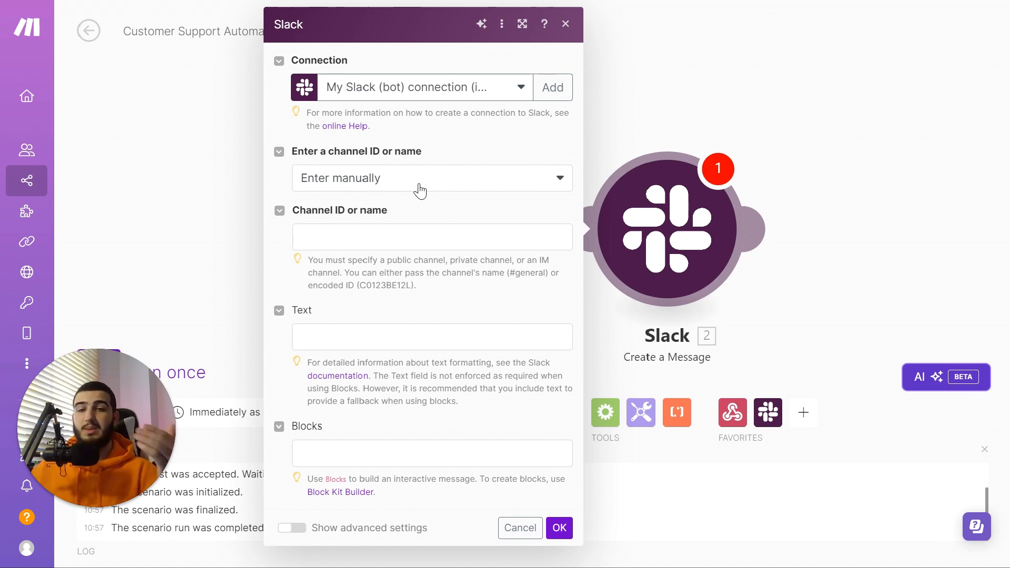
pyautogui.click(414, 189)
pyautogui.click(393, 234)
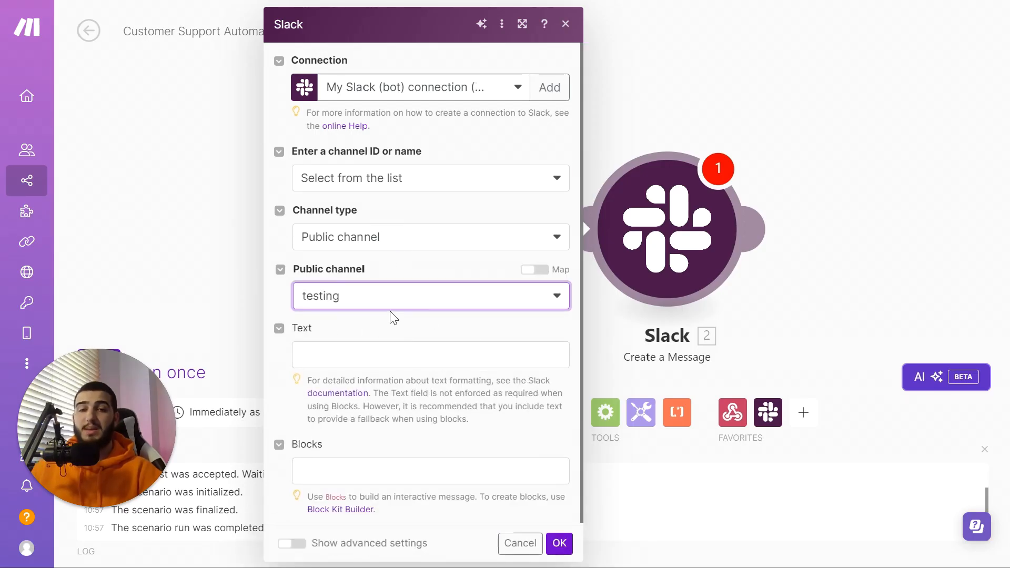
pyautogui.scroll(-1, 351, 462)
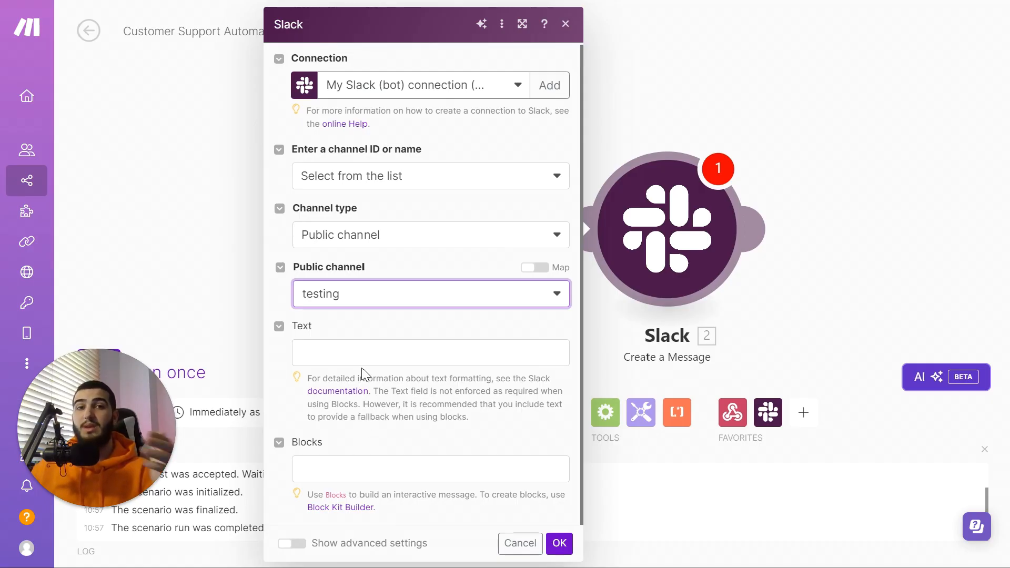
# Step: Paste the congratulations message into the Slack Text field and save the module
pyautogui.click(383, 347)
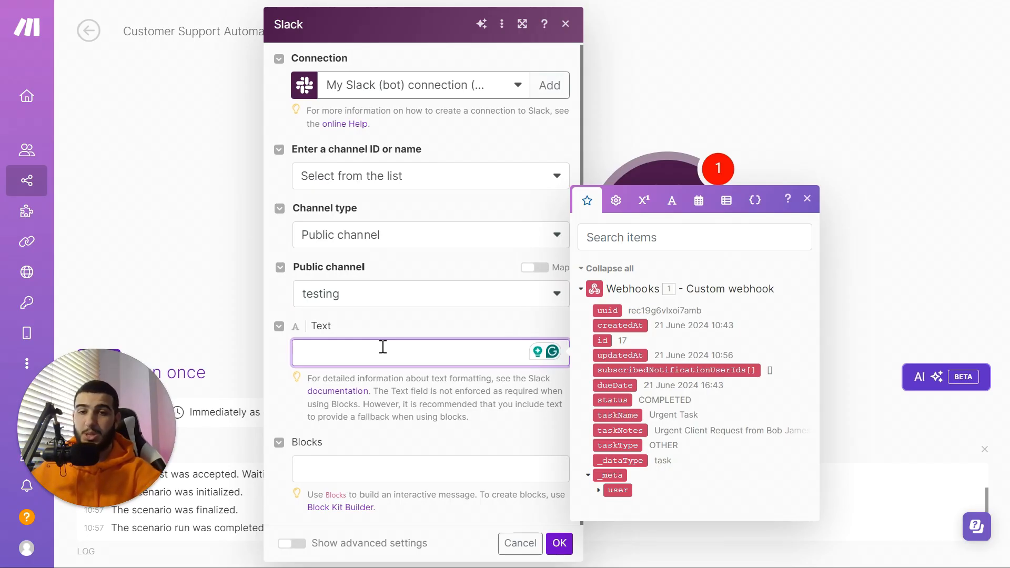
pyautogui.write('Congratulations for finishing the task team!  Keep up the great work!')
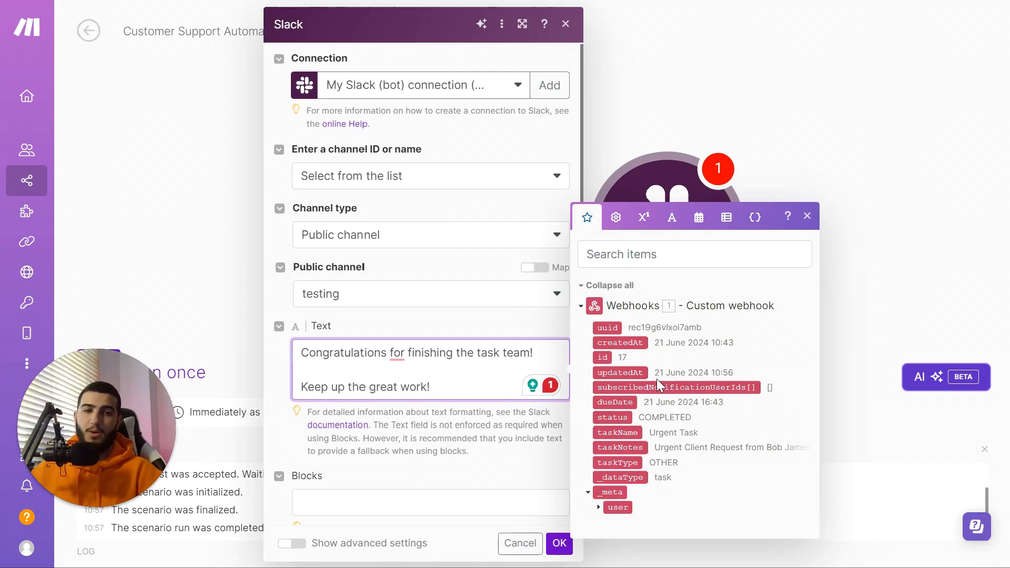
pyautogui.click(464, 317)
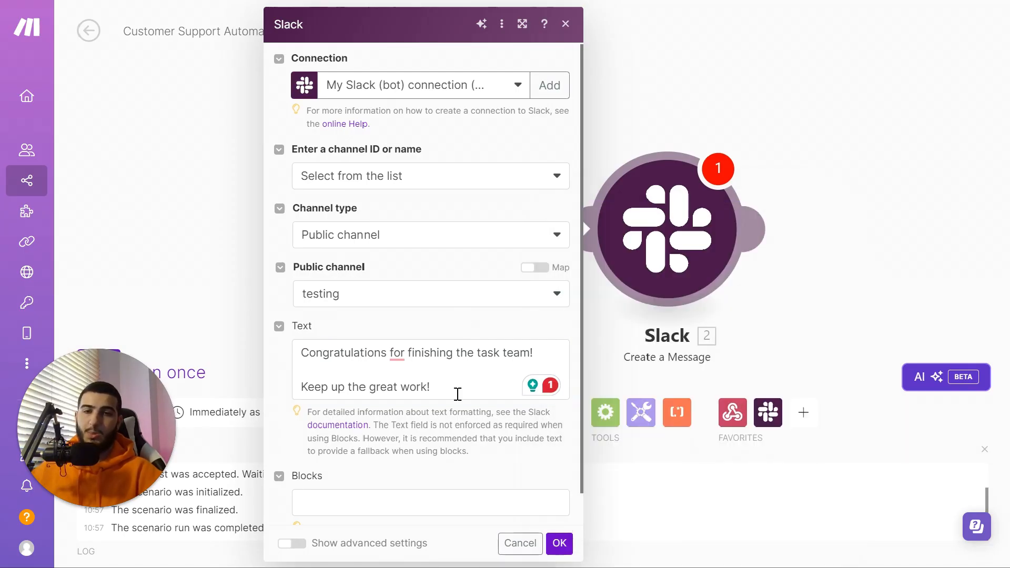
pyautogui.click(560, 543)
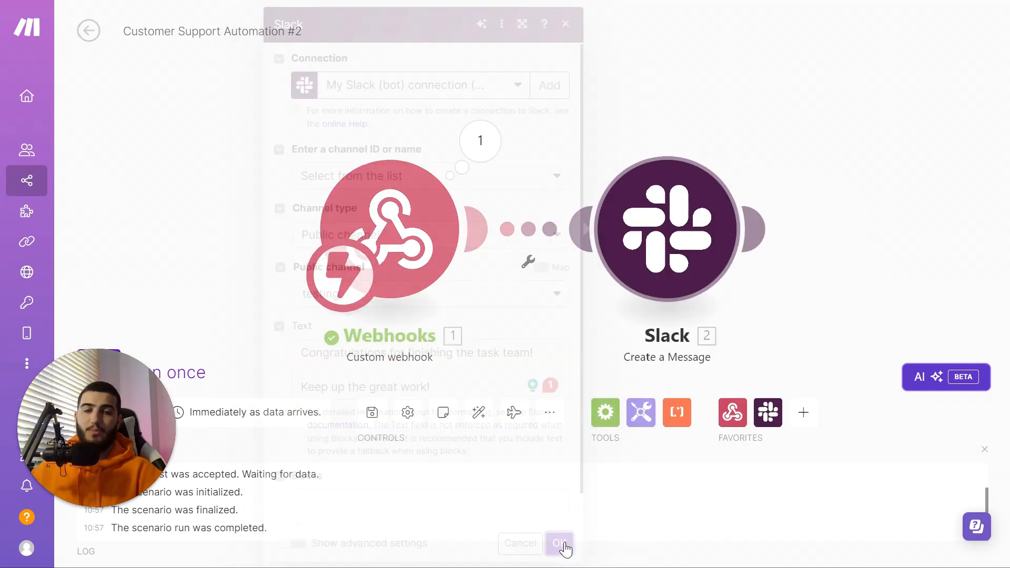
pyautogui.moveTo(670, 232); pyautogui.dragTo(483, 228)
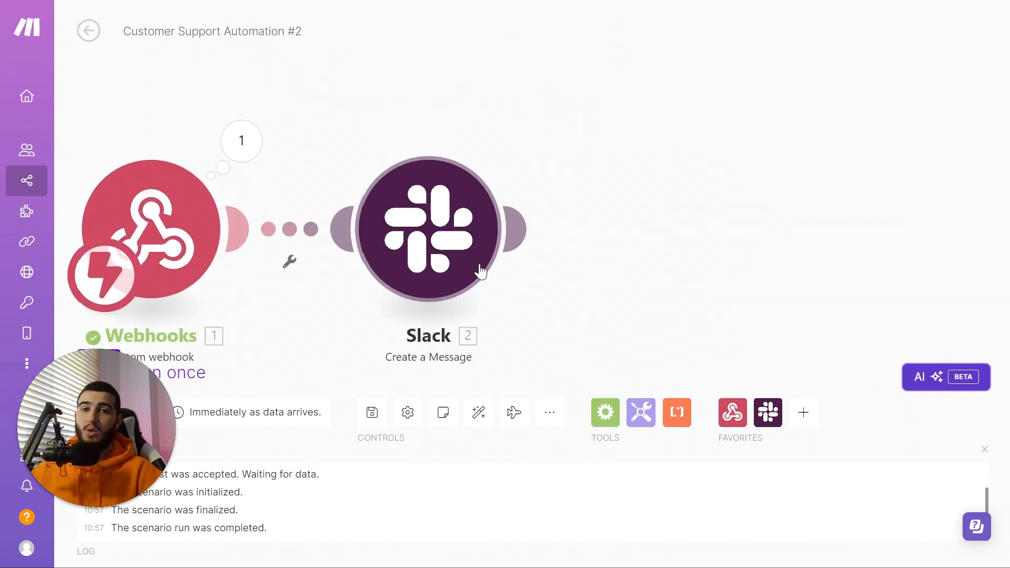
# Step: Add a Gmail Send an Email module after Slack and browse the webhook data for a recipient
pyautogui.click(518, 229)
pyautogui.click(645, 245)
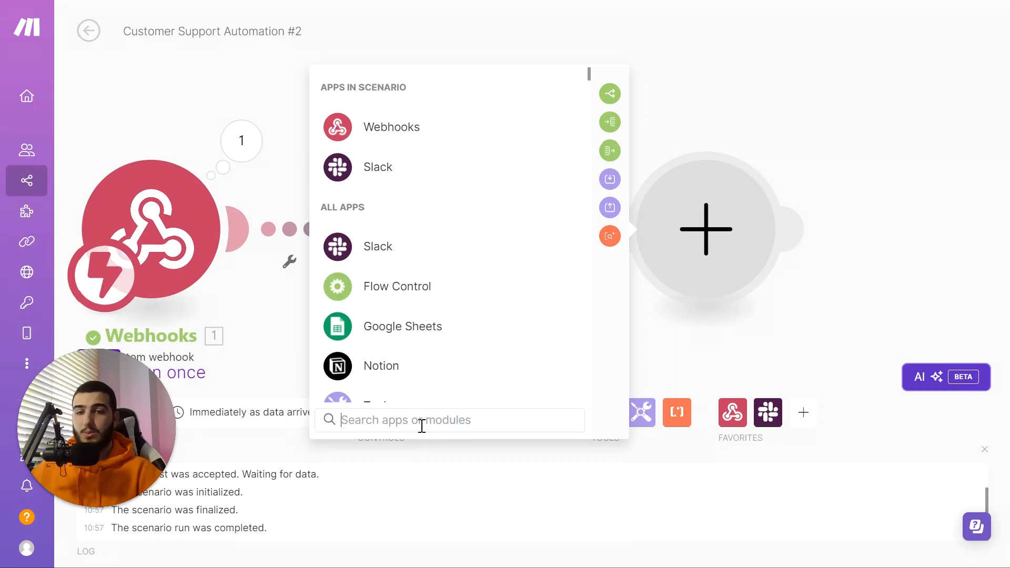
pyautogui.write('gmail')
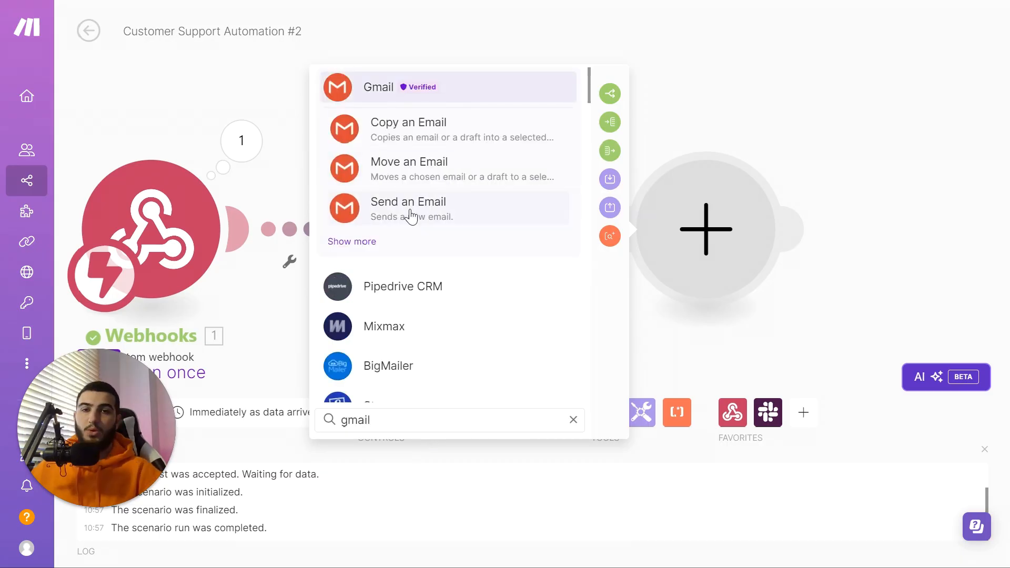
pyautogui.click(445, 216)
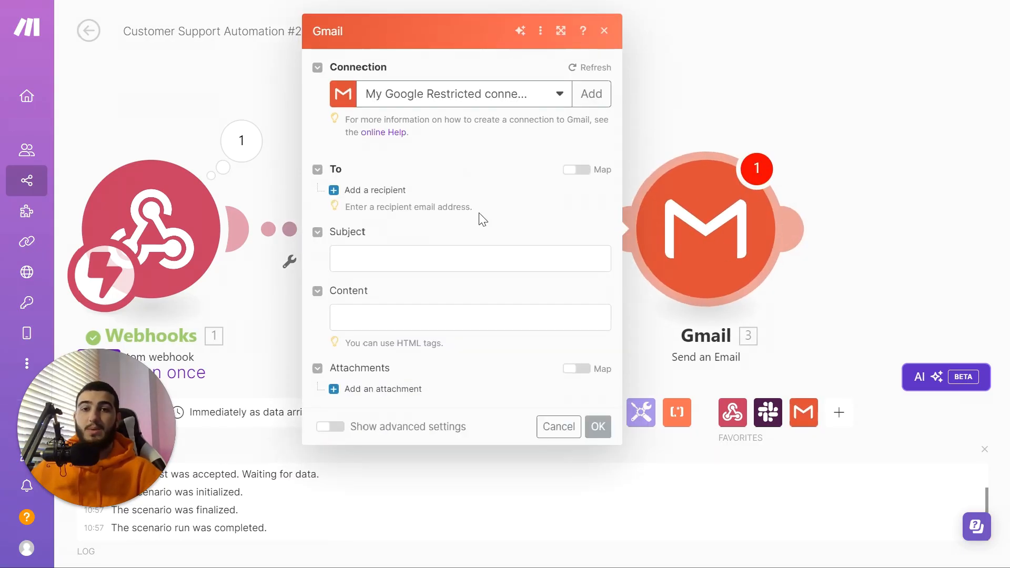
pyautogui.click(399, 185)
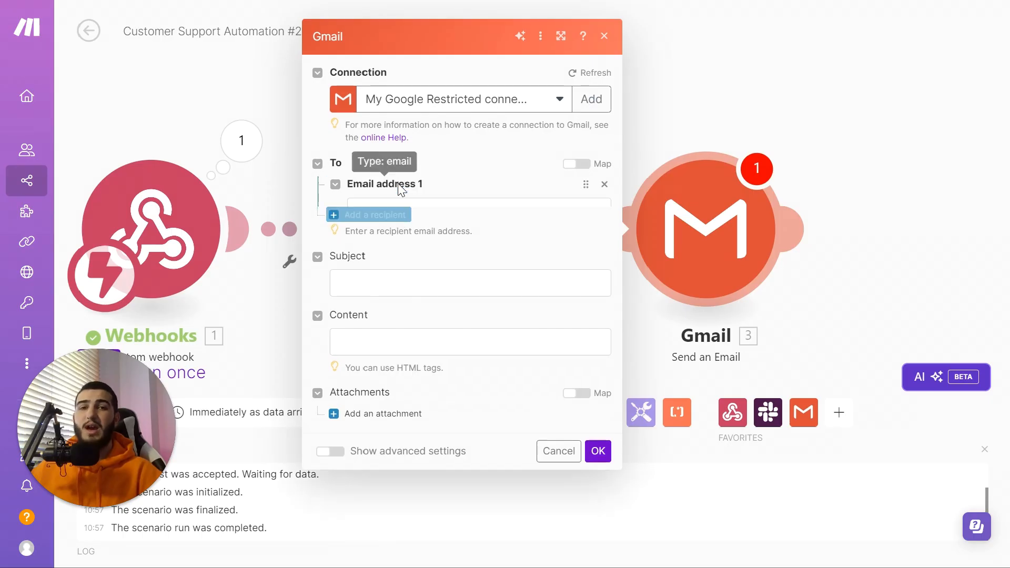
pyautogui.click(413, 196)
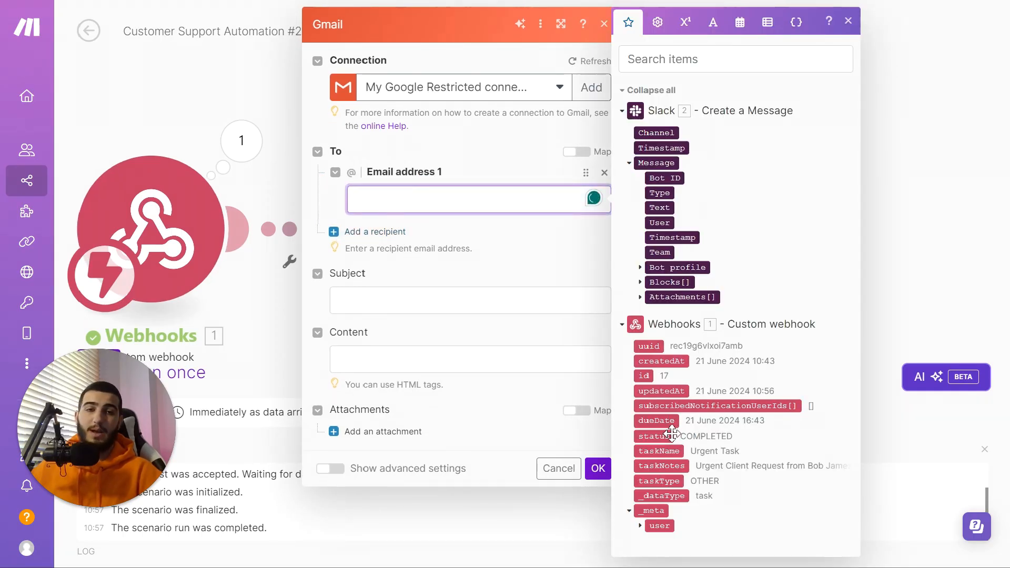
pyautogui.click(629, 510)
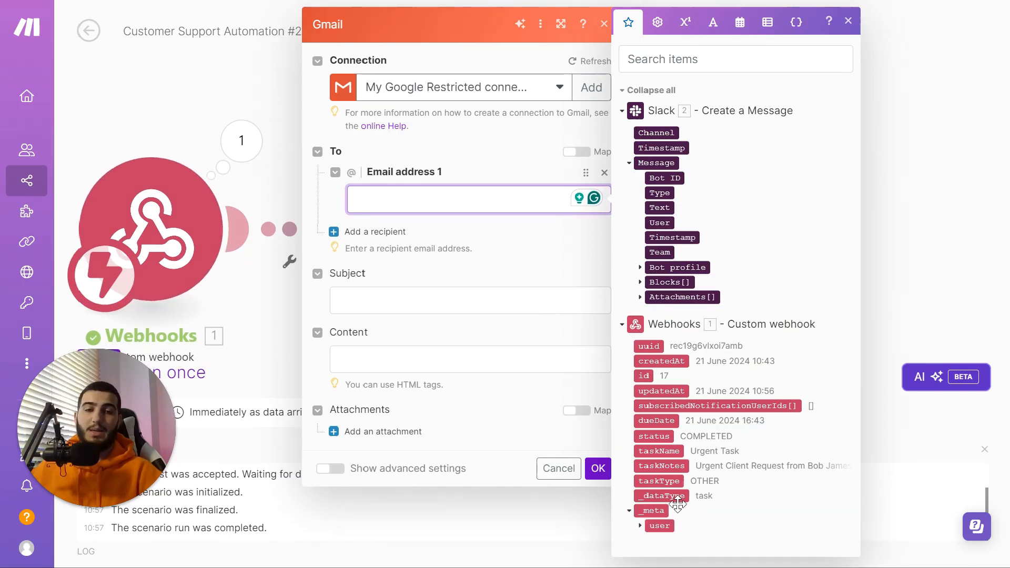
pyautogui.click(630, 511)
pyautogui.scroll(-4, 664, 489)
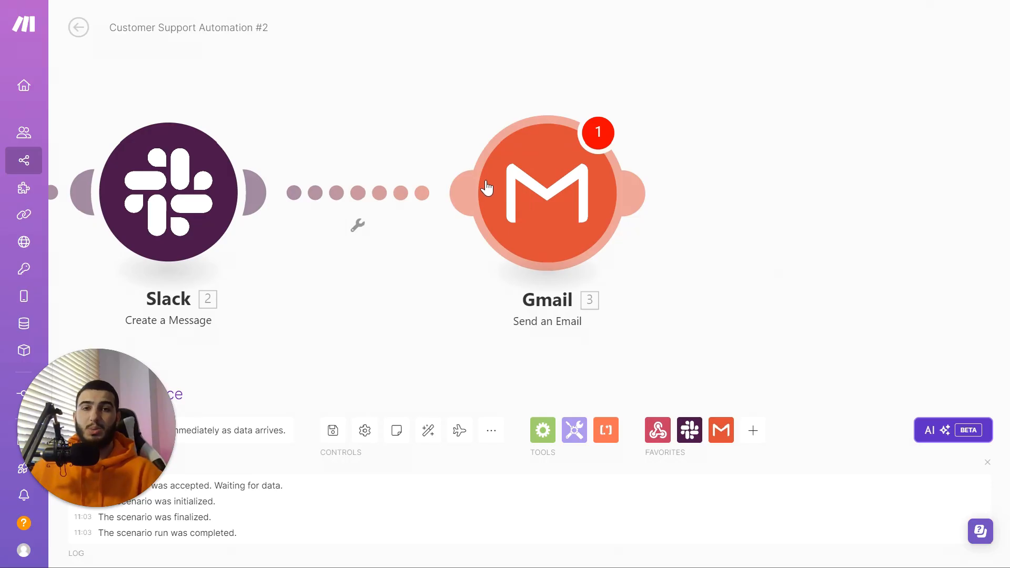
# Step: Insert a Text parser Match pattern module and connect it automatically into the flow
pyautogui.click(352, 91)
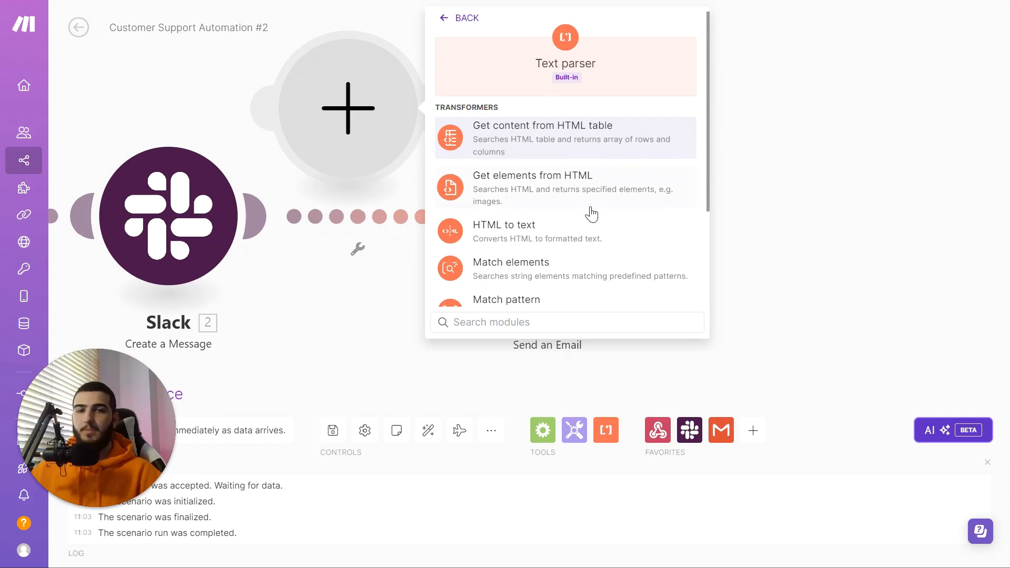
pyautogui.scroll(-3, 592, 214)
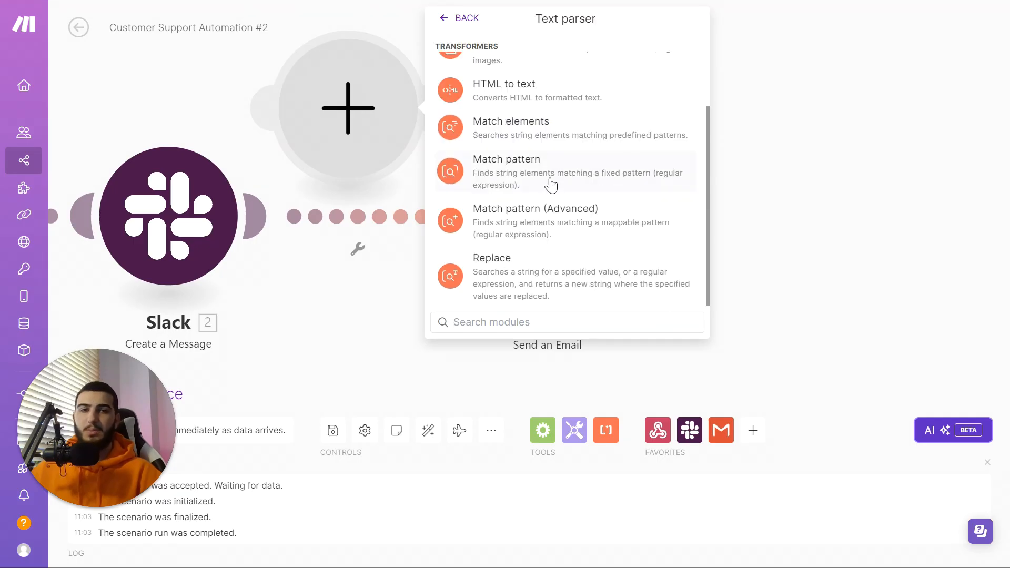
pyautogui.click(579, 177)
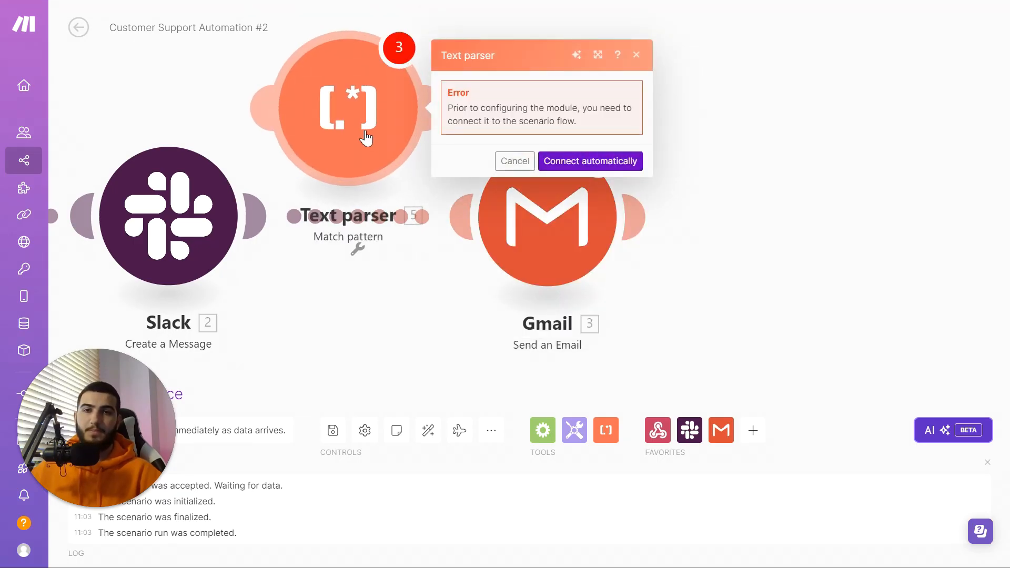
pyautogui.click(574, 285)
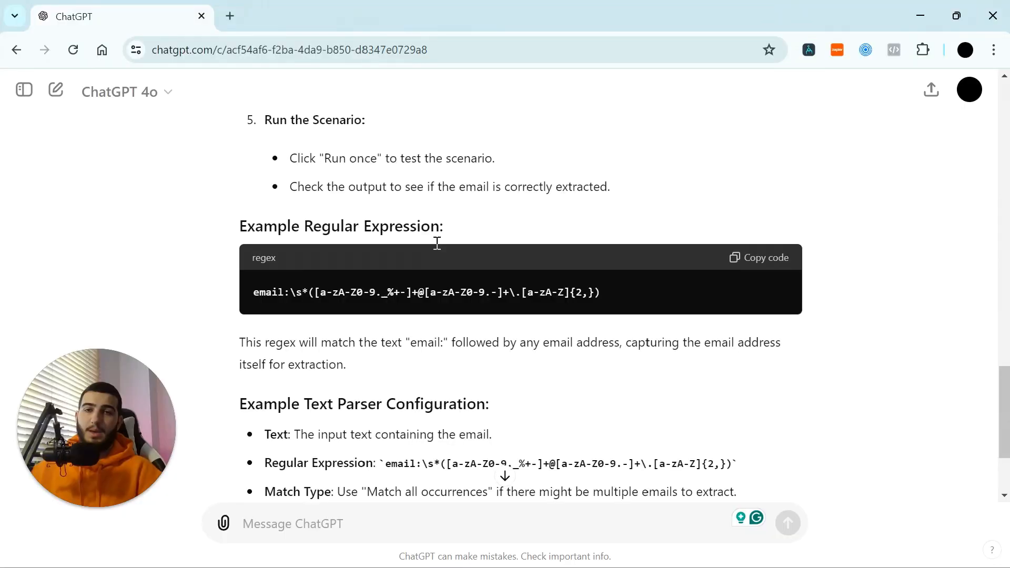
# Step: Scroll up through ChatGPT's answer on extracting an email with a Text Parser
pyautogui.scroll(5, 450, 247)
pyautogui.scroll(10, 416, 230)
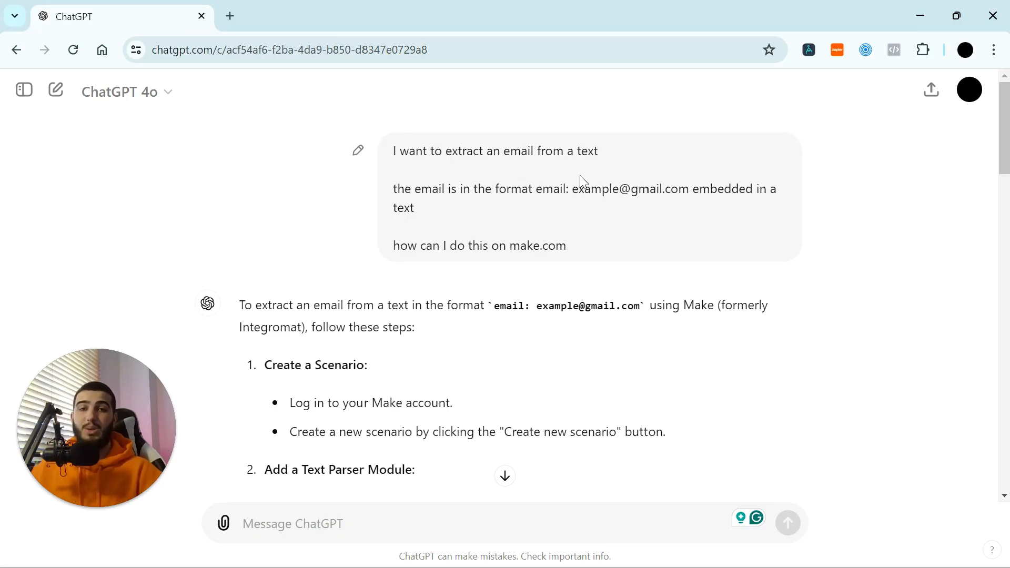
pyautogui.scroll(-13, 537, 211)
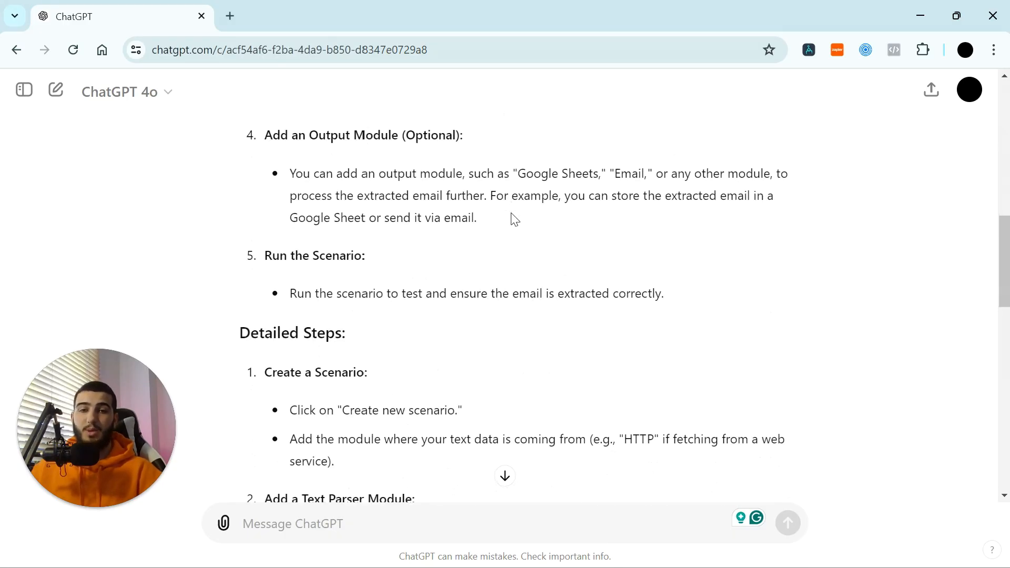
pyautogui.scroll(-15, 509, 235)
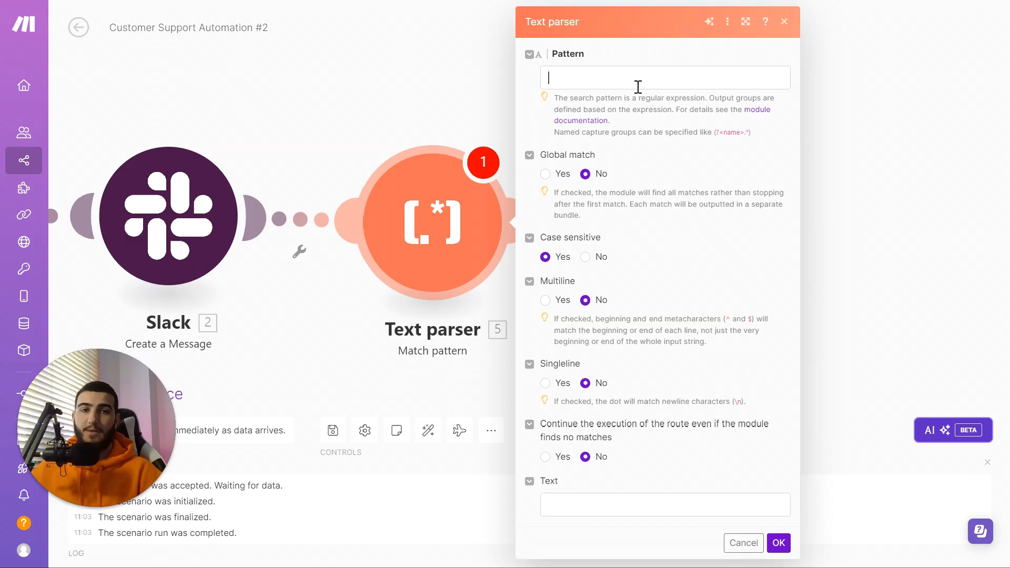
pyautogui.click(638, 87)
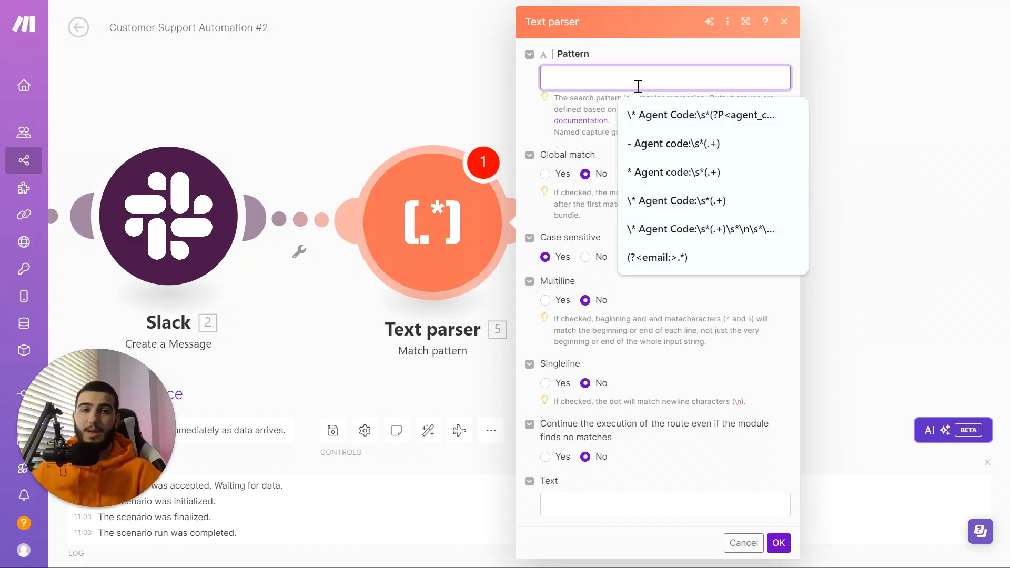
# Step: Paste the email regex as the pattern, map webhook taskNotes as the Text, and save
pyautogui.write('(?<email>[a-zA-Z0-9._%+-]+@[a-zA-Z0-9.-]+\\.[a-zA-Z]{2,})')
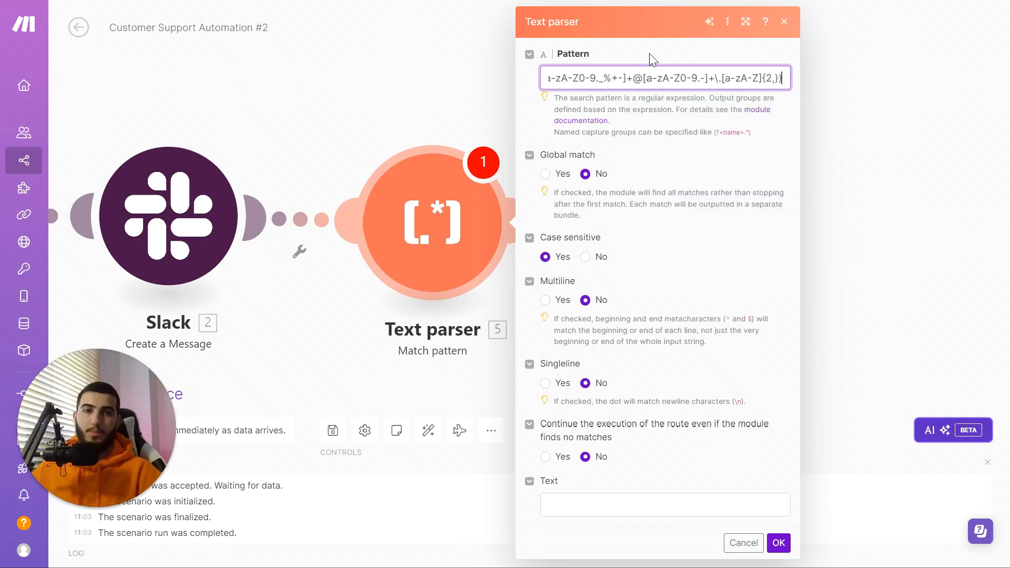
pyautogui.click(734, 133)
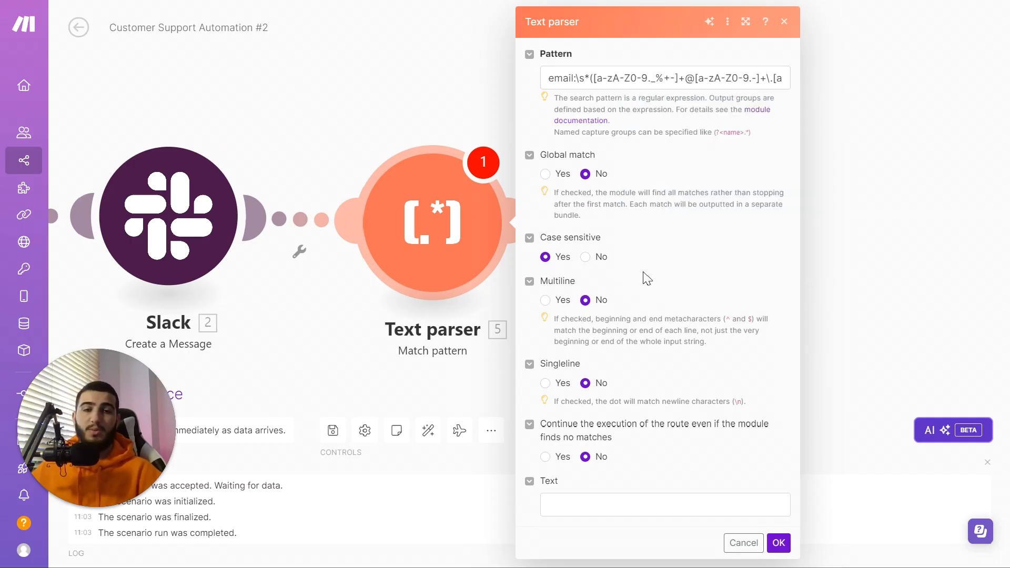
pyautogui.click(615, 507)
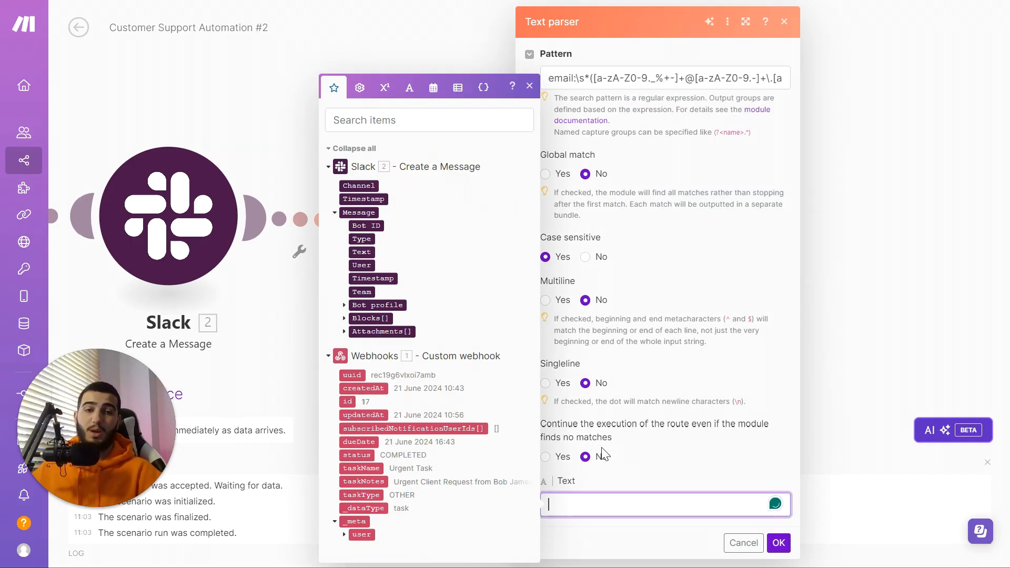
pyautogui.click(364, 482)
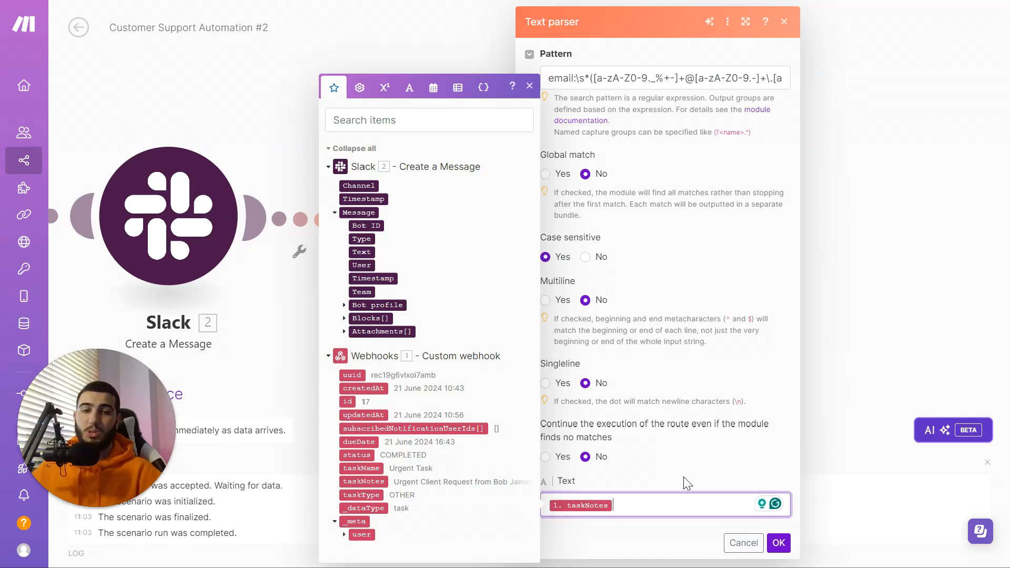
pyautogui.click(779, 543)
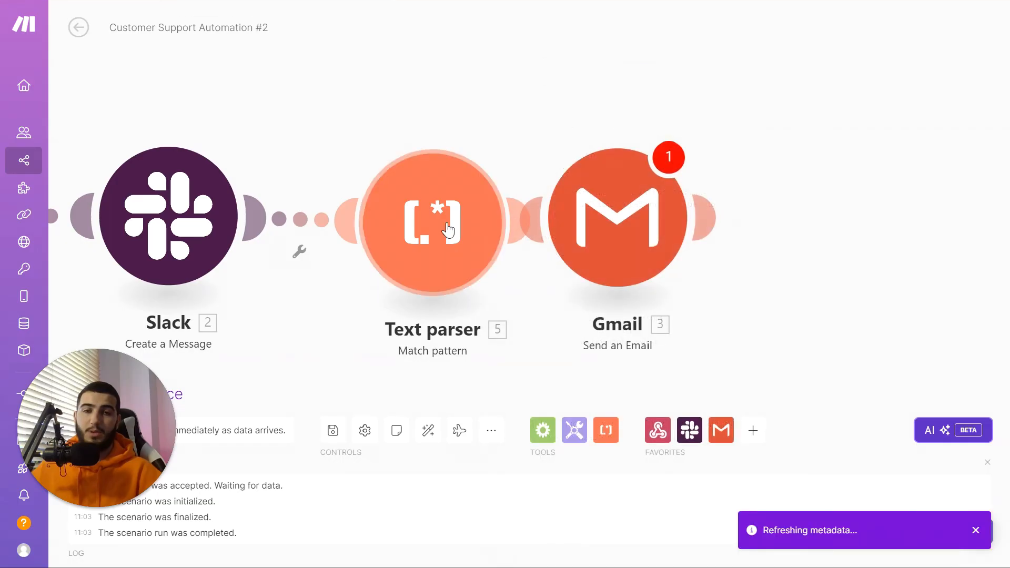
pyautogui.click(443, 209)
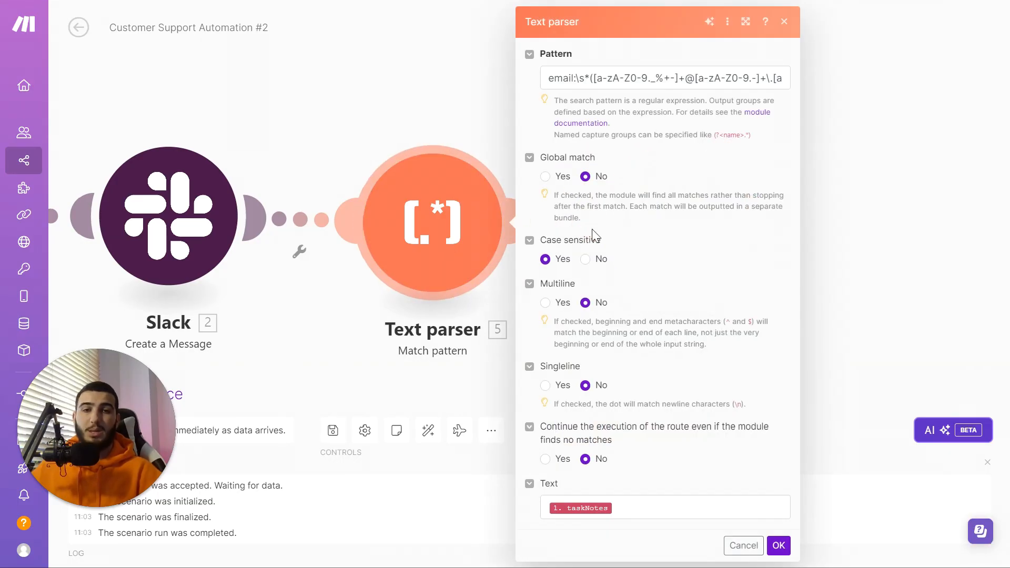
pyautogui.click(777, 545)
# Step: Test-run the Text parser on sample taskNotes containing an email and confirm the extracted $1 address
pyautogui.click(670, 263)
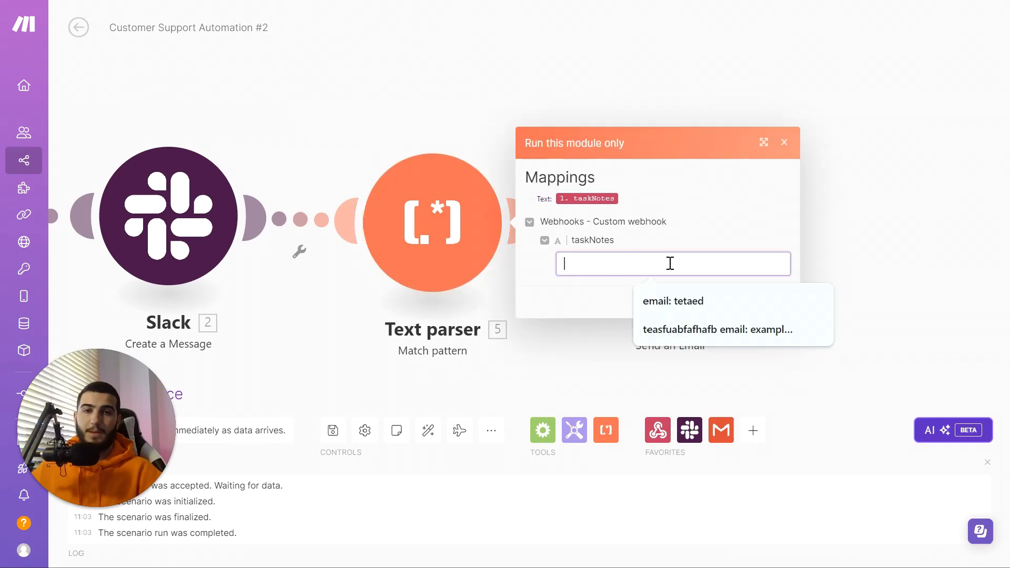
pyautogui.write('efleajnfan')
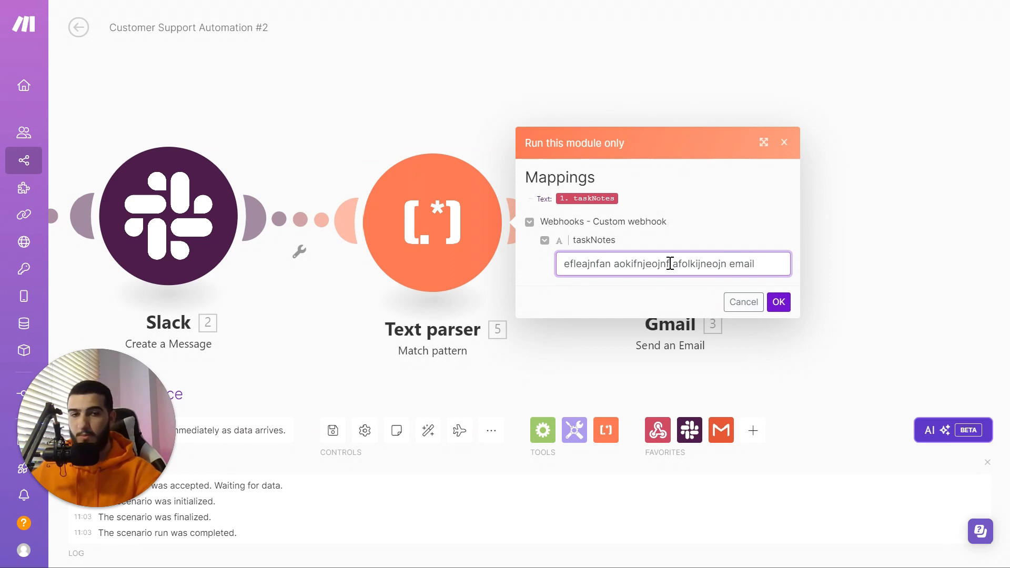
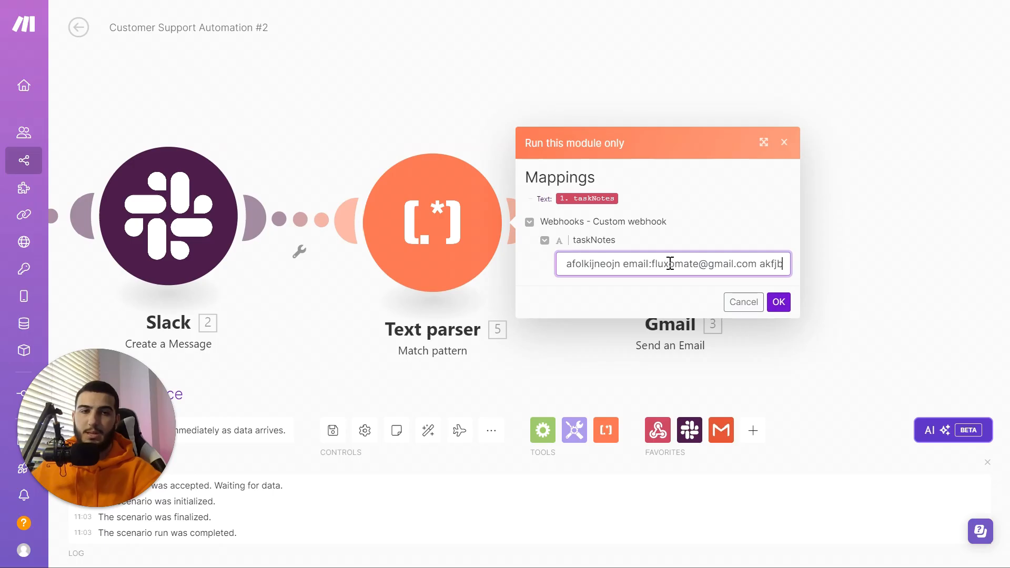
pyautogui.write('ejb afkjbekfb akjfbakebaf 35352 aef daf')
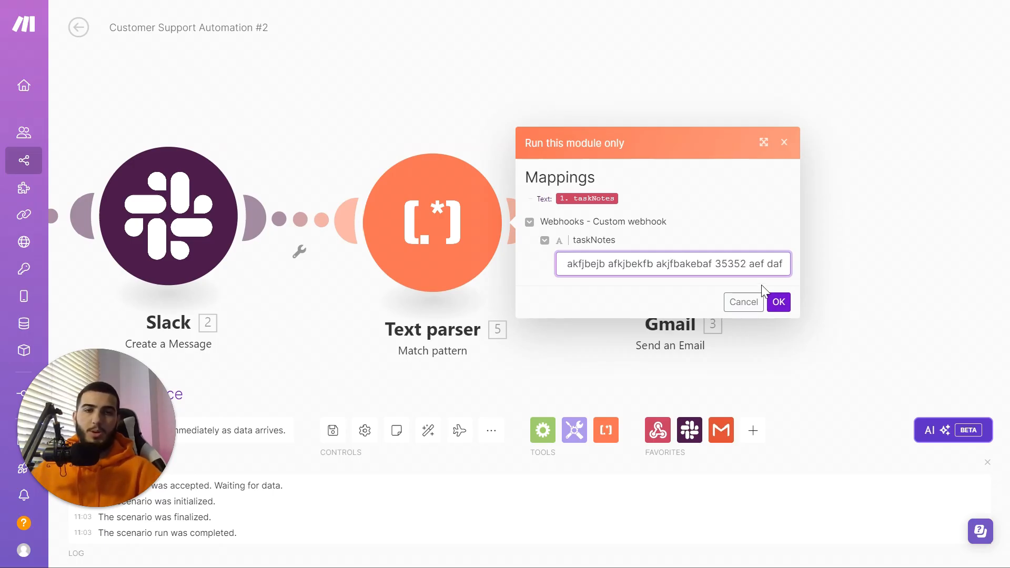
pyautogui.click(779, 303)
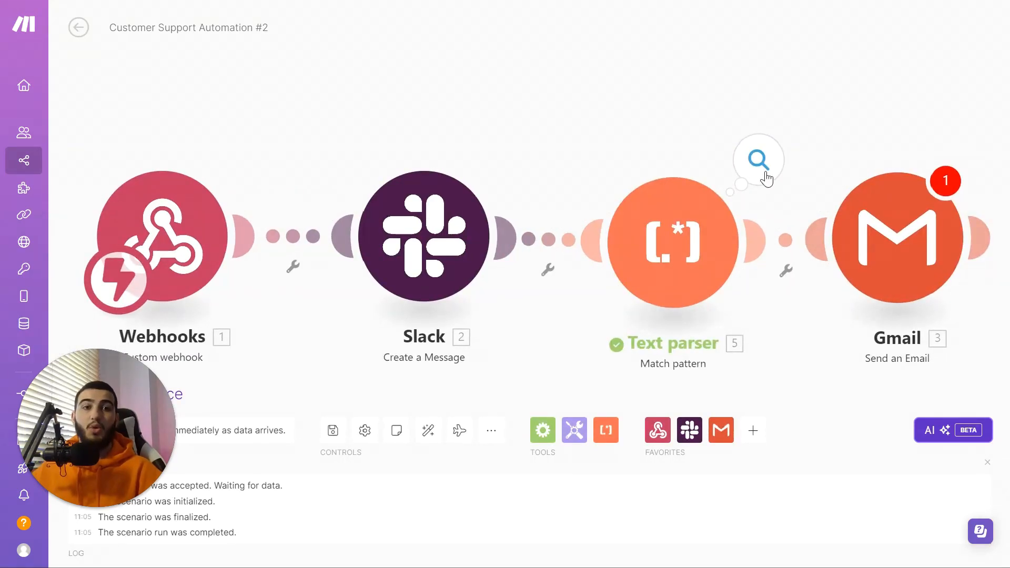
pyautogui.click(768, 173)
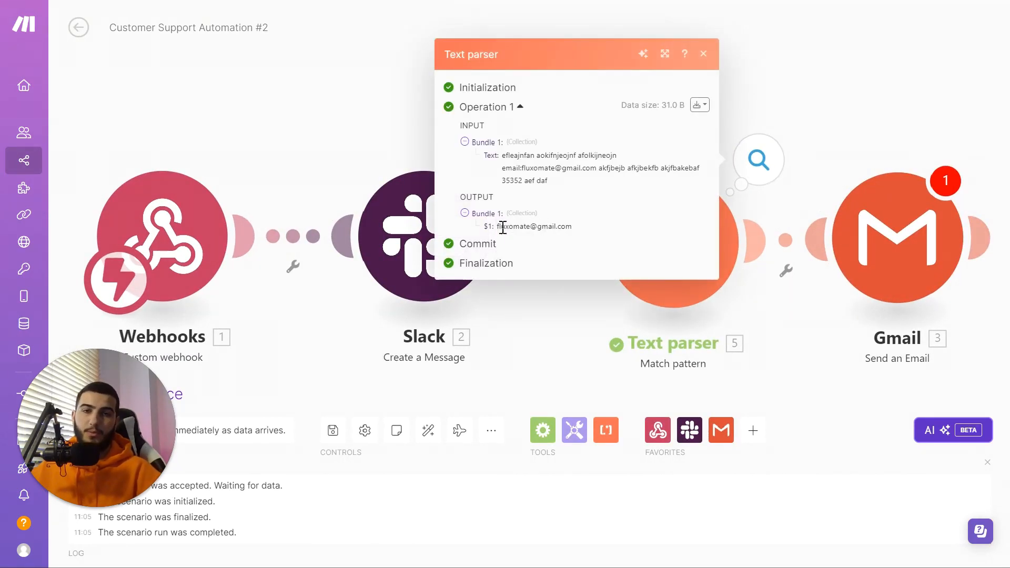
pyautogui.moveTo(500, 227); pyautogui.dragTo(620, 228)
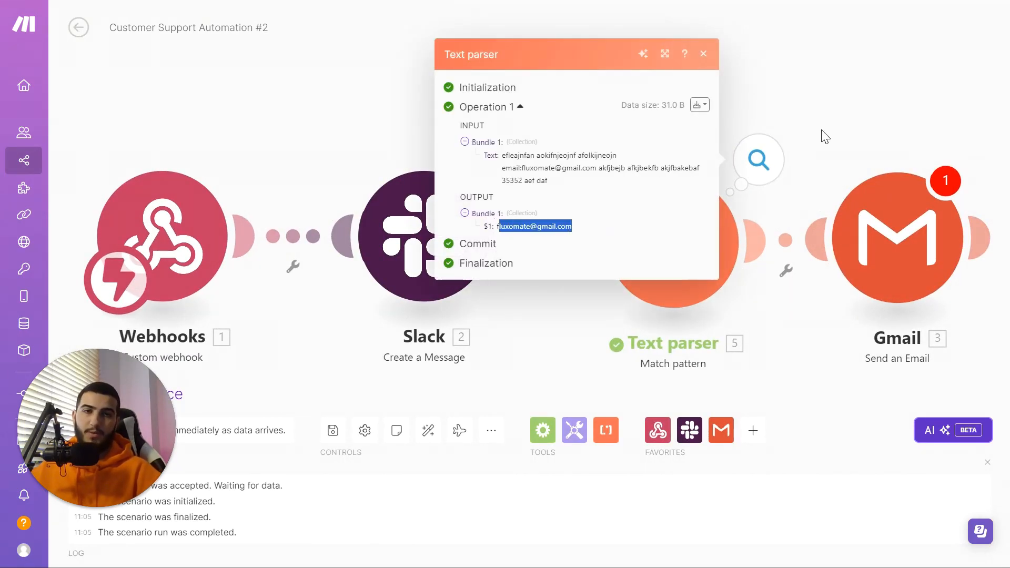
pyautogui.click(890, 249)
# Step: Map the Text parser's $1 email as the recipient and set the subject 'Consider It Done'
pyautogui.click(643, 173)
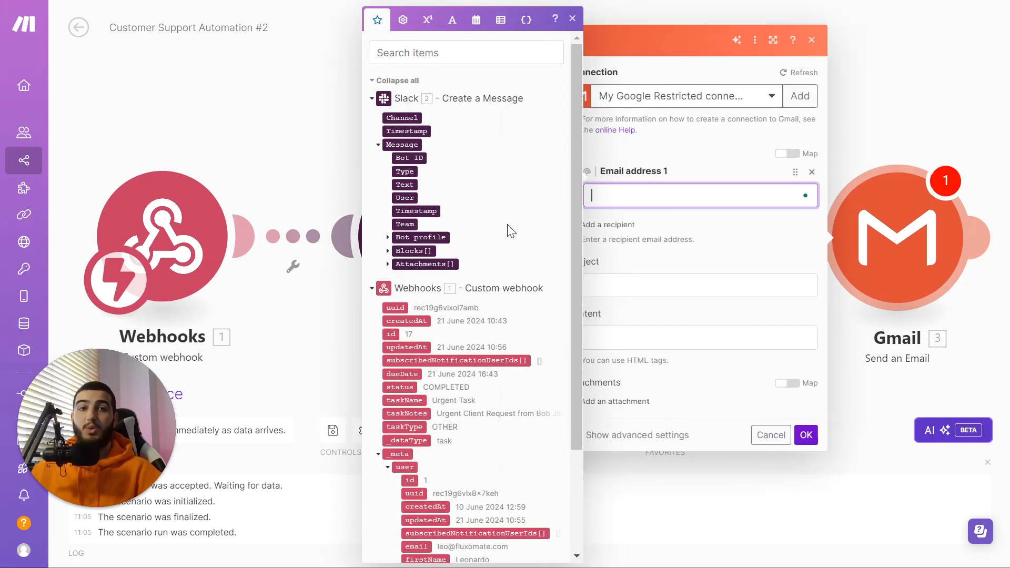
pyautogui.scroll(-3, 473, 253)
pyautogui.scroll(3, 485, 236)
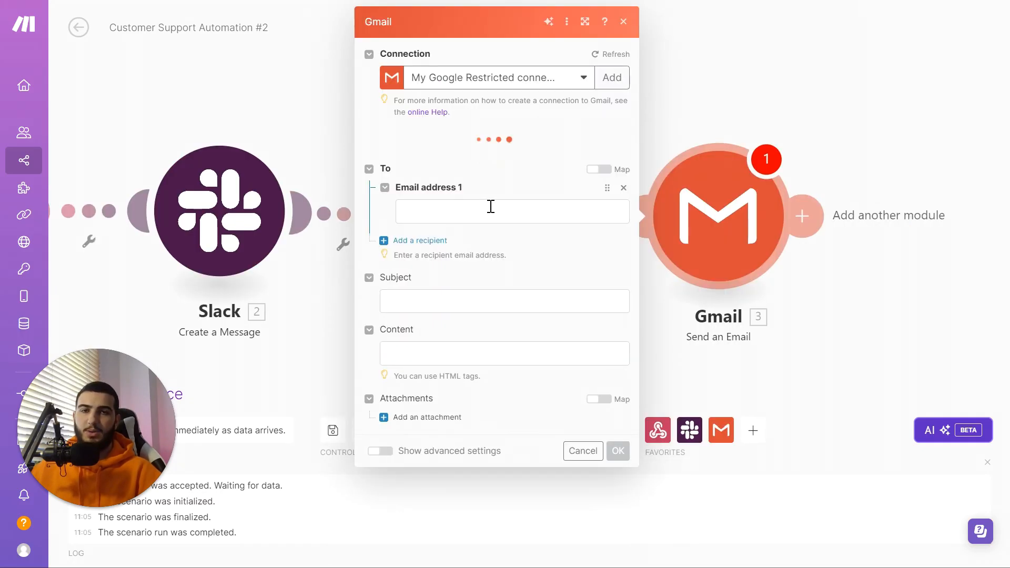
pyautogui.click(491, 207)
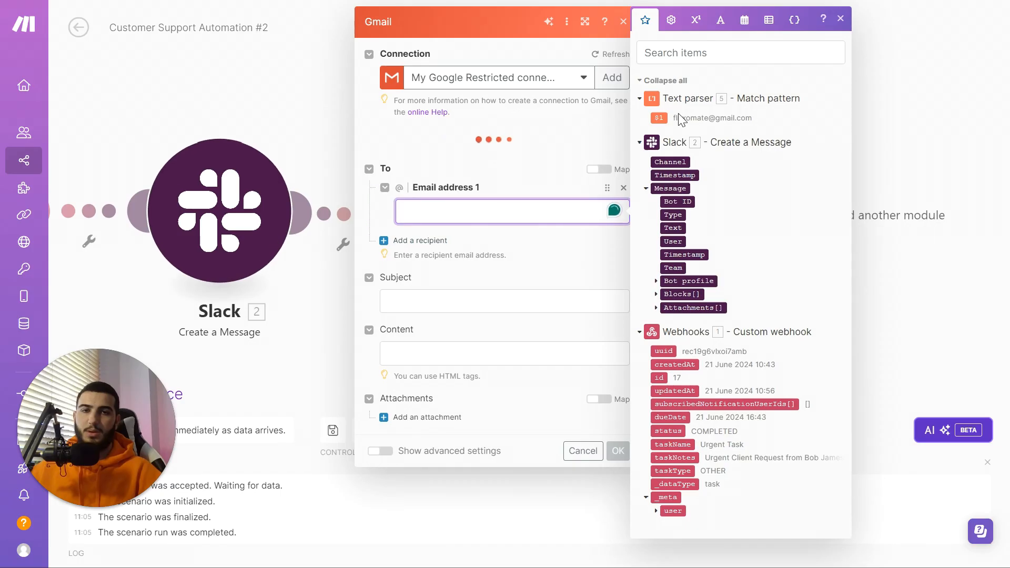
pyautogui.click(660, 119)
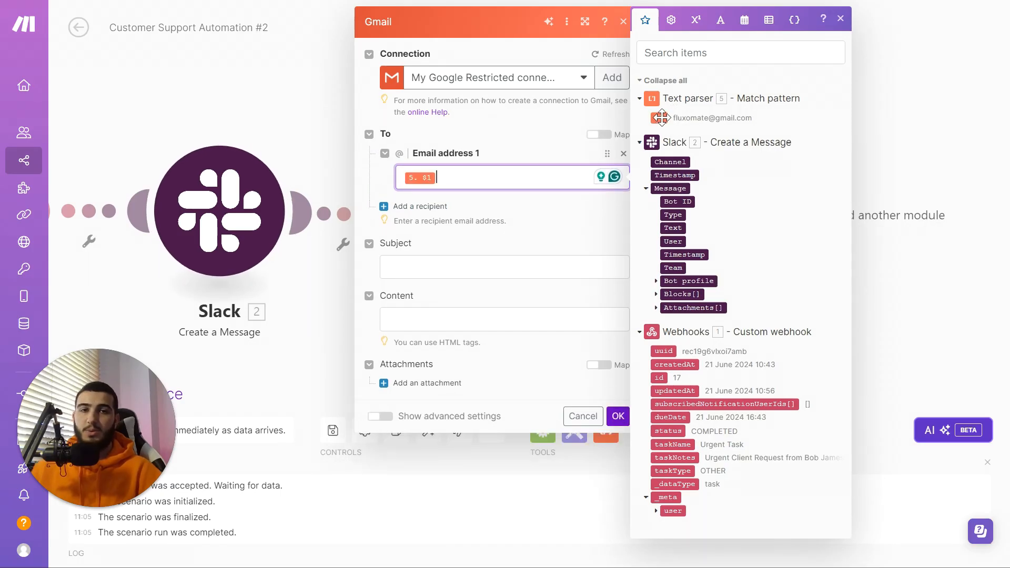
pyautogui.click(487, 262)
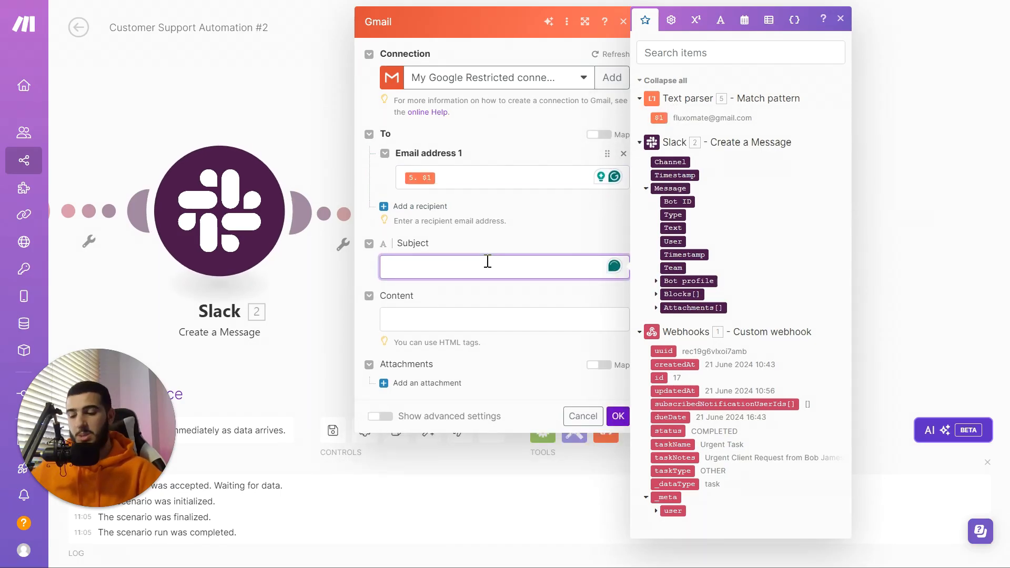
pyautogui.write('Consider It Done')
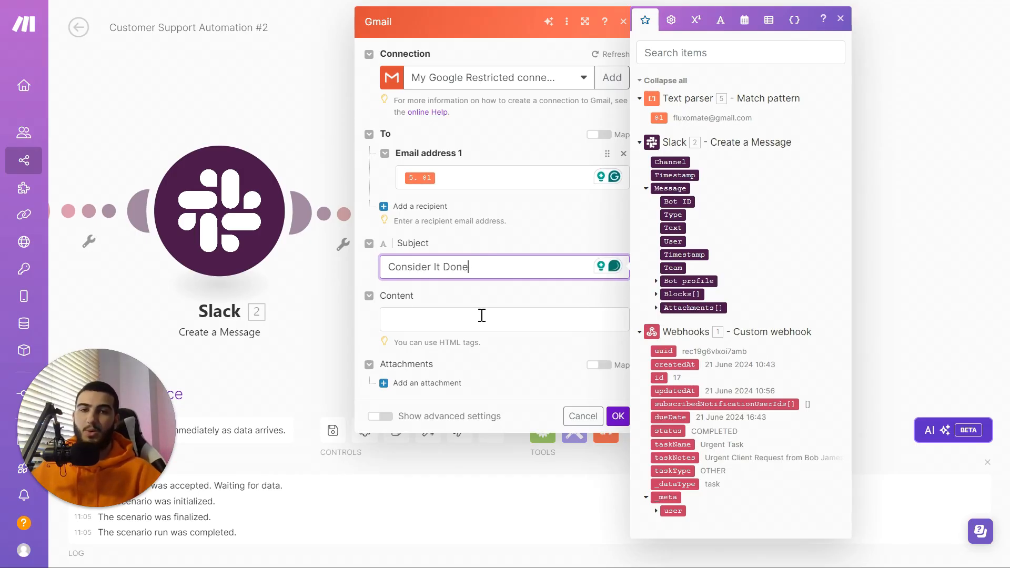
# Step: Write the body 'Your Task has been completed' / 'Thank you for your patience' and save
pyautogui.click(482, 315)
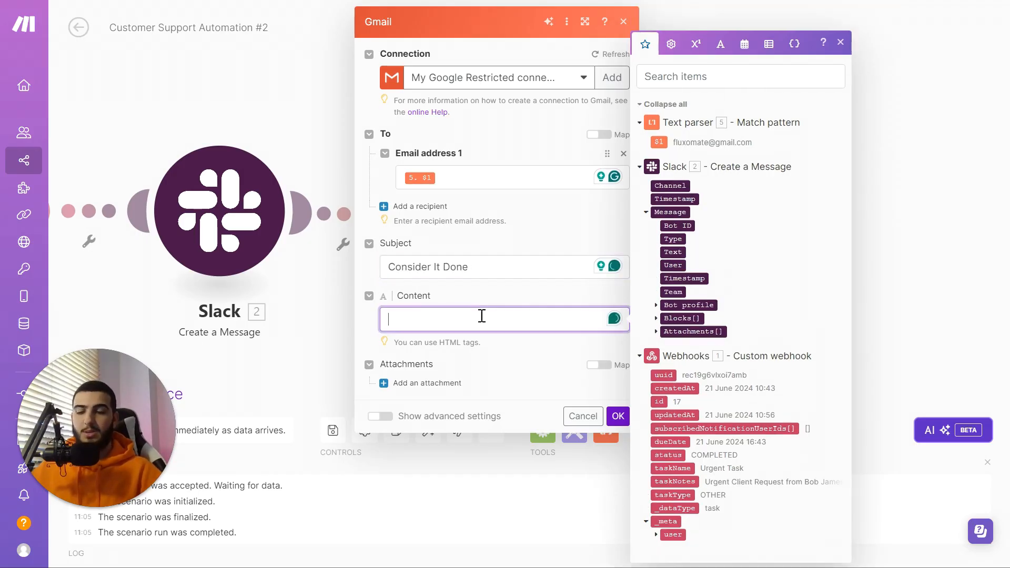
pyautogui.write('Your Task has been completed')
pyautogui.press('Return')
pyautogui.press('Return')
pyautogui.write('Thank')
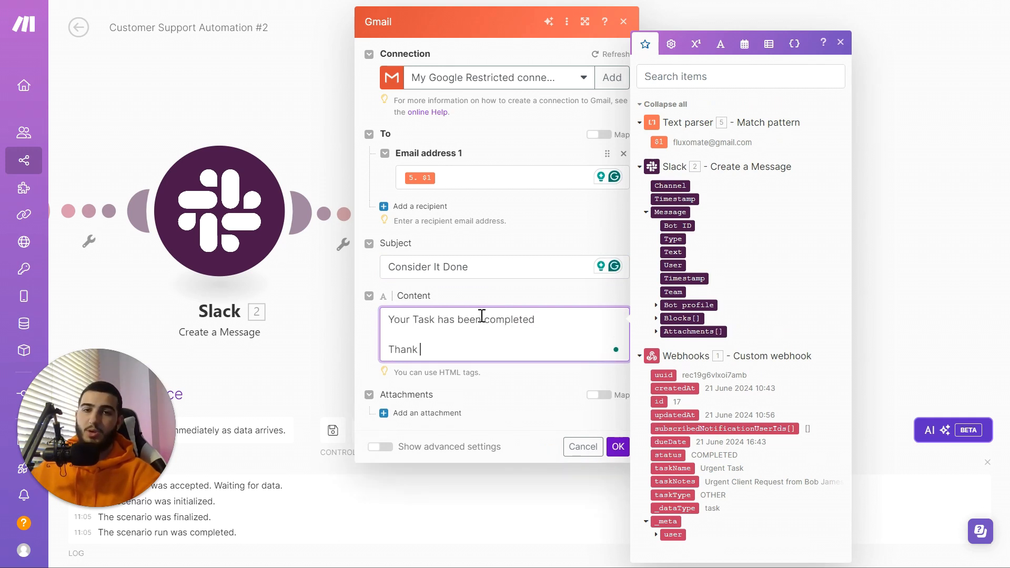
pyautogui.write(' you for your patience')
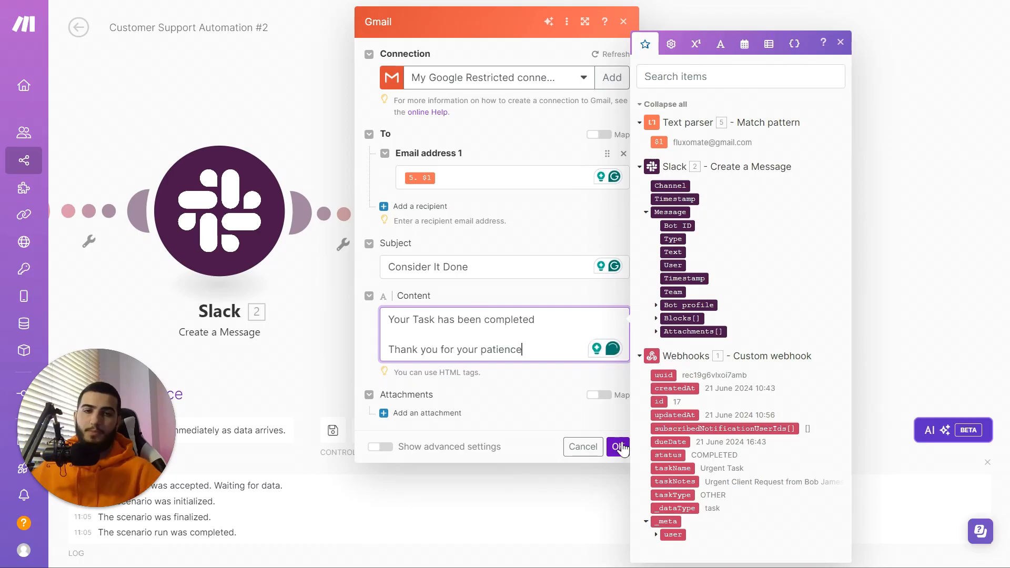
pyautogui.click(618, 447)
pyautogui.scroll(4, 627, 203)
pyautogui.moveTo(626, 203); pyautogui.dragTo(879, 15)
pyautogui.scroll(-2, 880, 15)
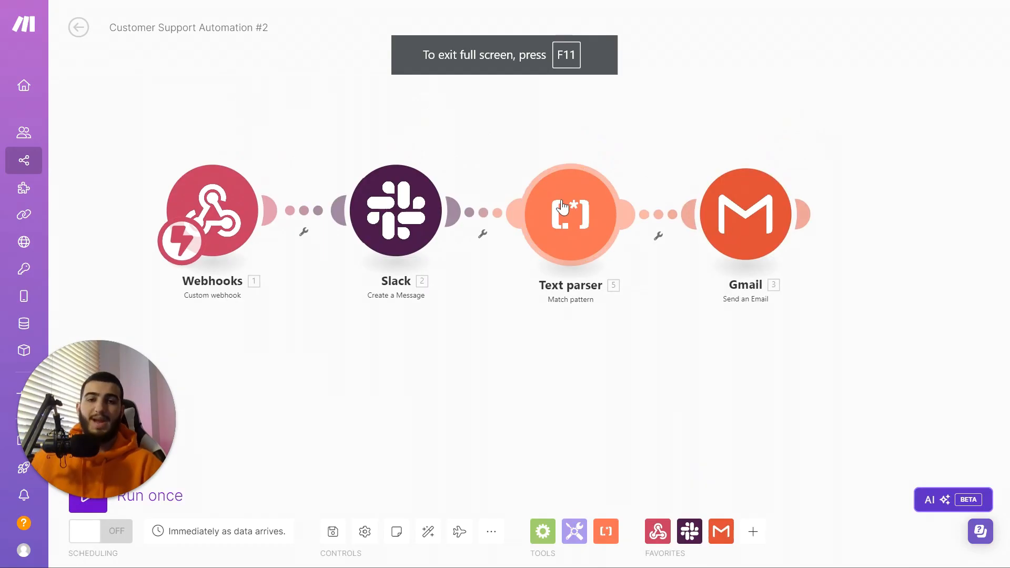
# Step: Drag the Urgent Task card from Backlog to Completed, then show the Make scenario full screen
pyautogui.moveTo(553, 205); pyautogui.dragTo(564, 211)
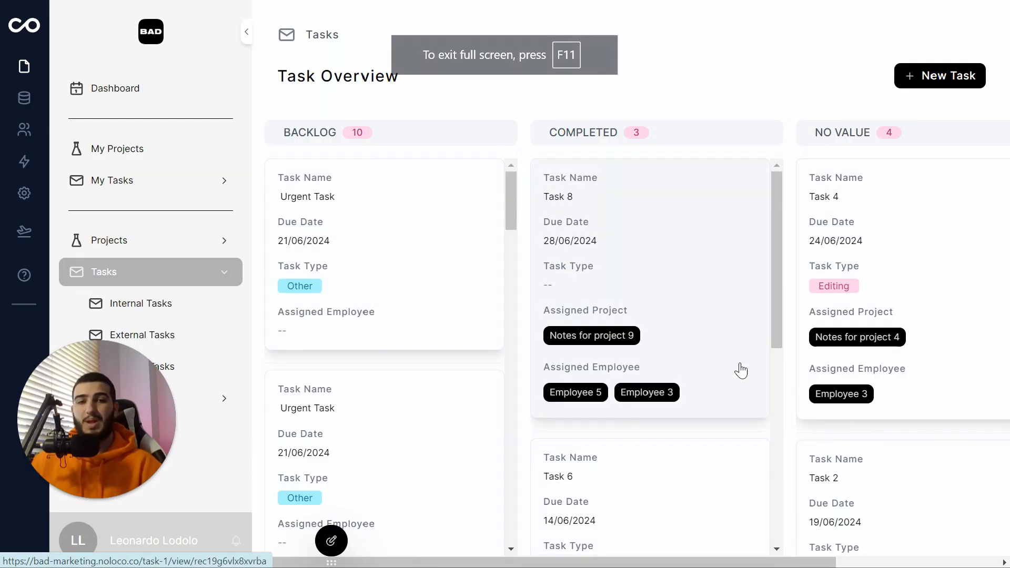
pyautogui.moveTo(394, 229); pyautogui.dragTo(629, 187)
pyautogui.click(502, 52)
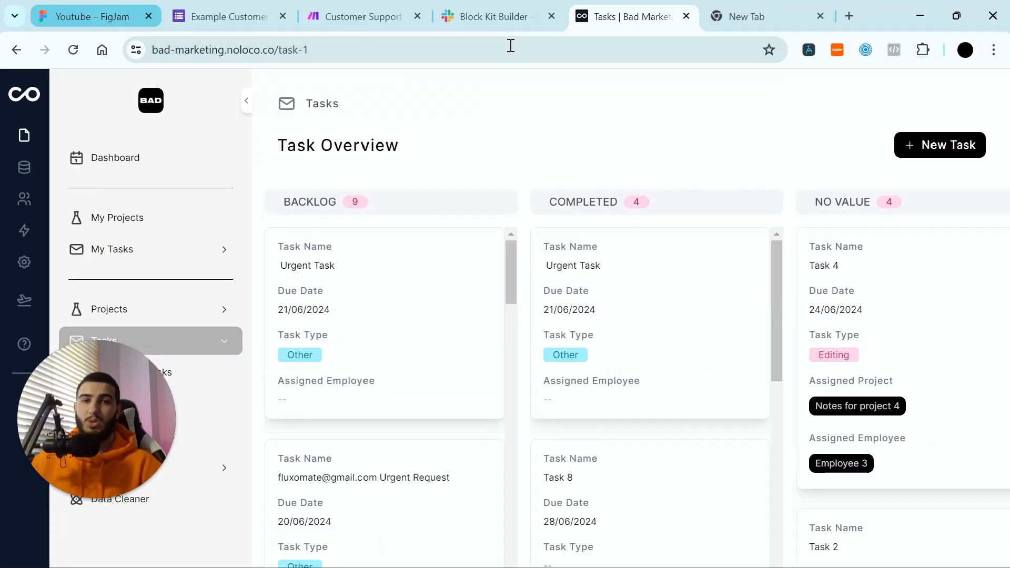
pyautogui.click(354, 15)
pyautogui.press('F11')
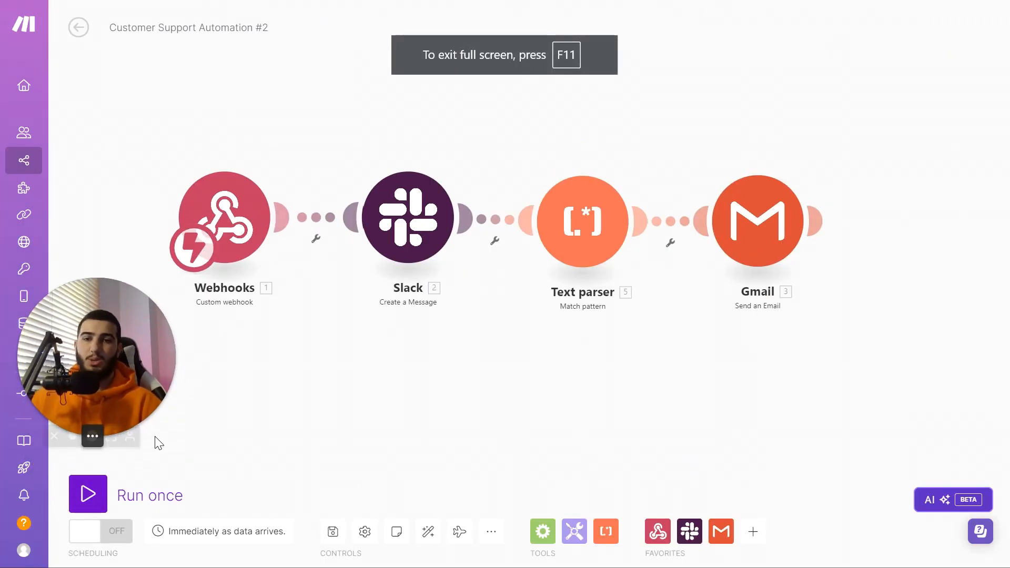
# Step: Run the scenario once so Webhooks, Slack, Text parser and Gmail each process one bundle
pyautogui.click(88, 497)
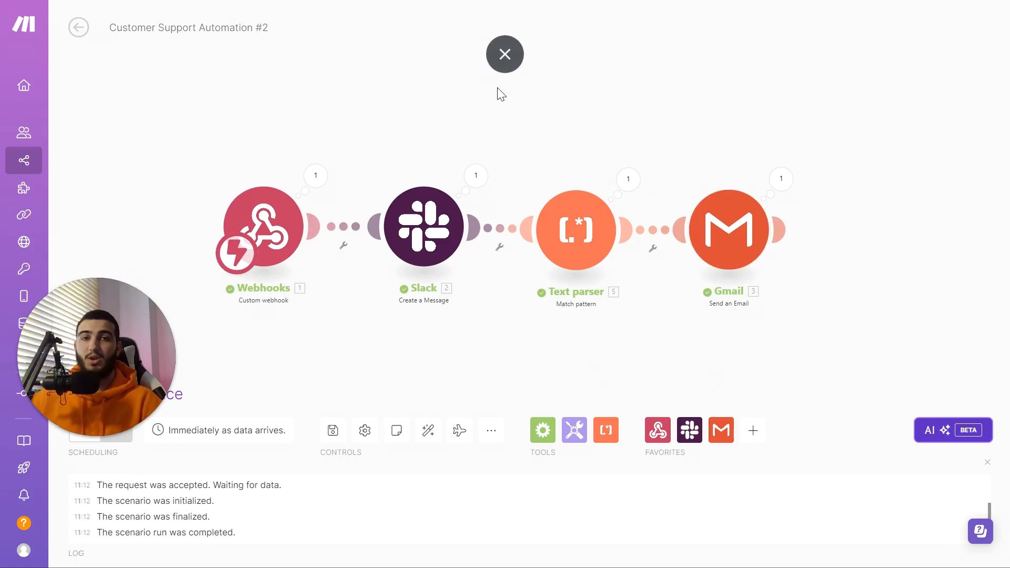
# Step: Check the newest Integromat congratulations message in Slack, then minimize Slack
pyautogui.moveTo(409, 550)
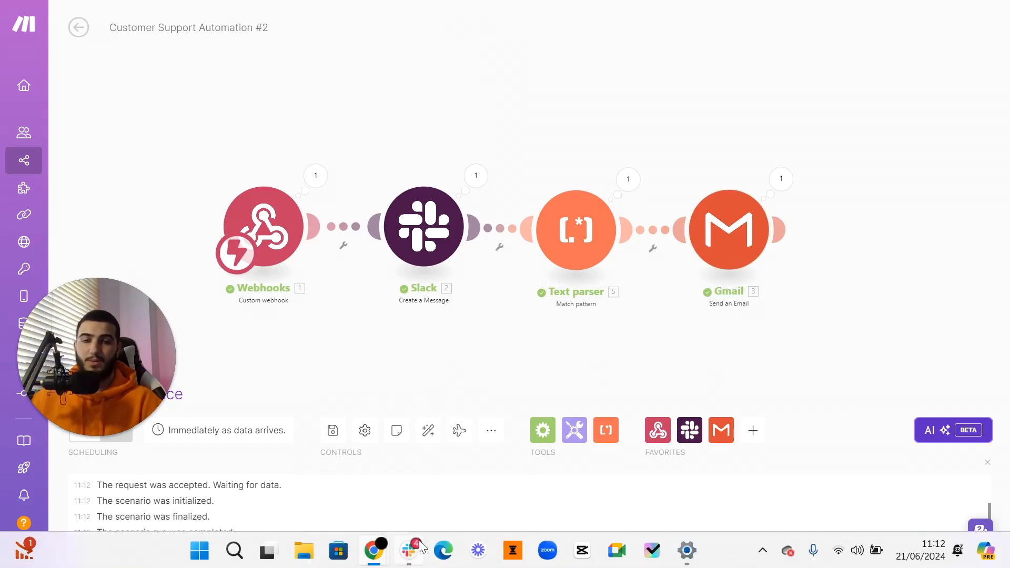
pyautogui.click(426, 509)
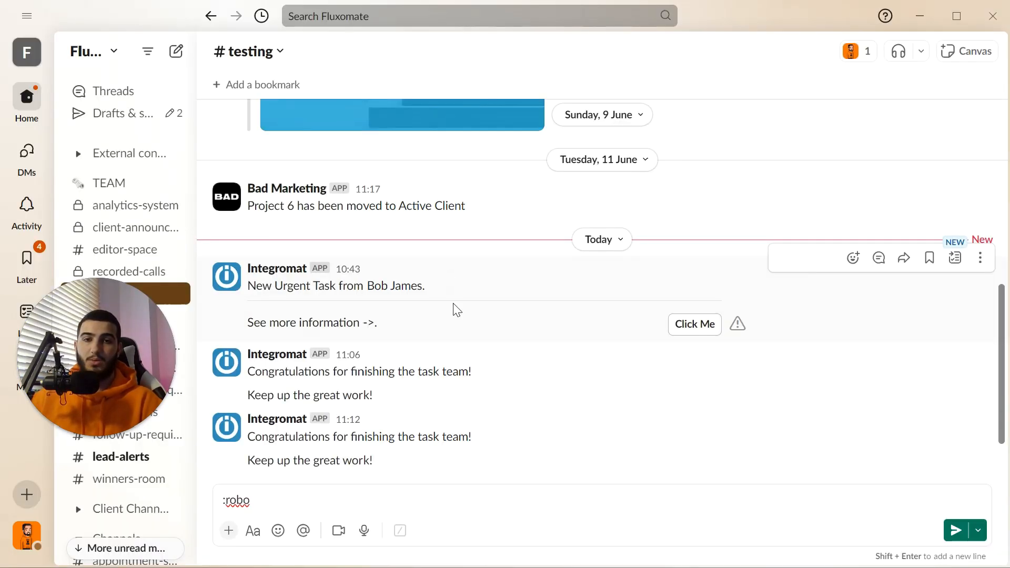
pyautogui.moveTo(376, 463); pyautogui.dragTo(250, 427)
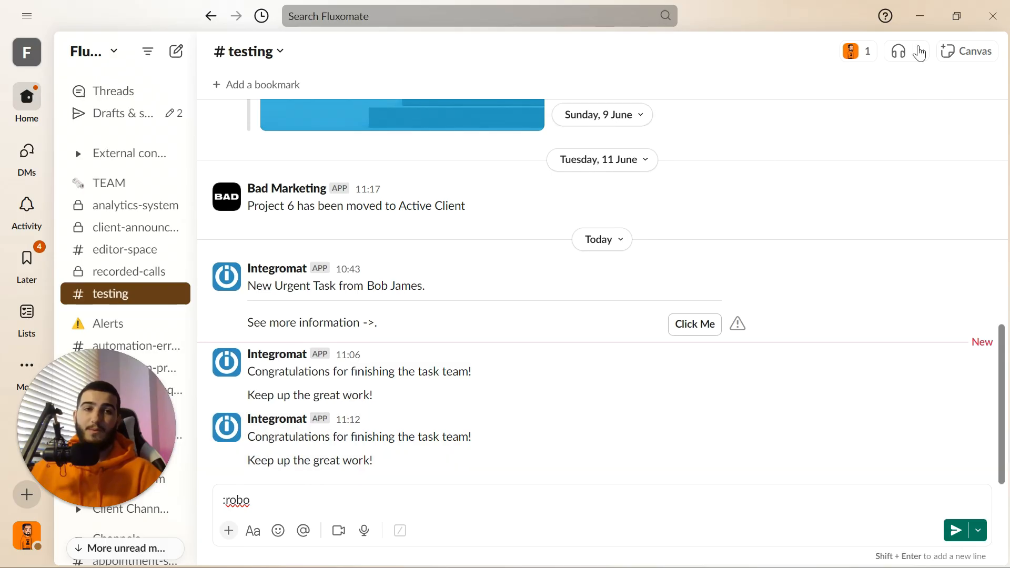
pyautogui.click(920, 21)
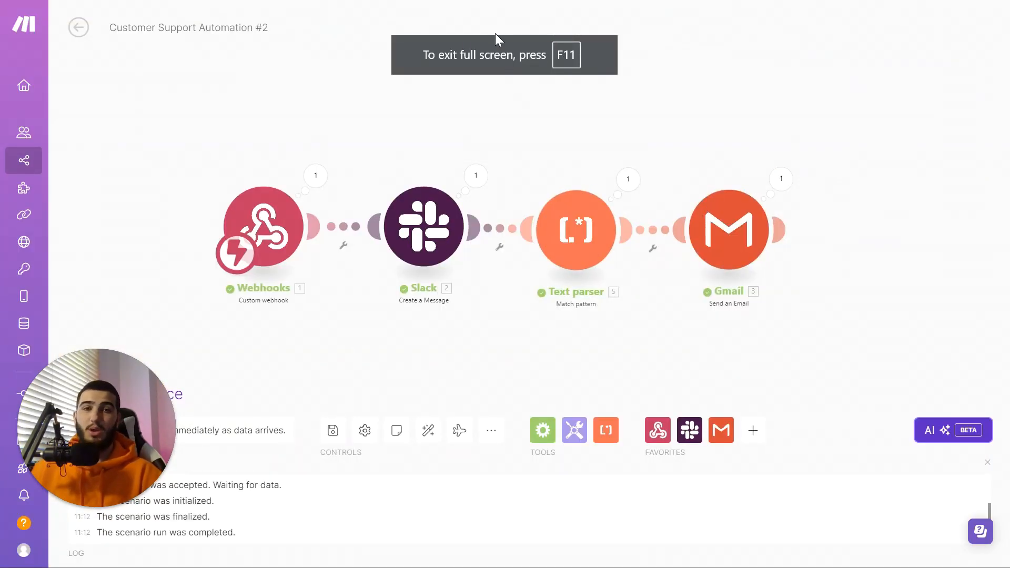
# Step: Read the Gmail 'Consider It Done' email confirming the task is completed
pyautogui.moveTo(496, 41)
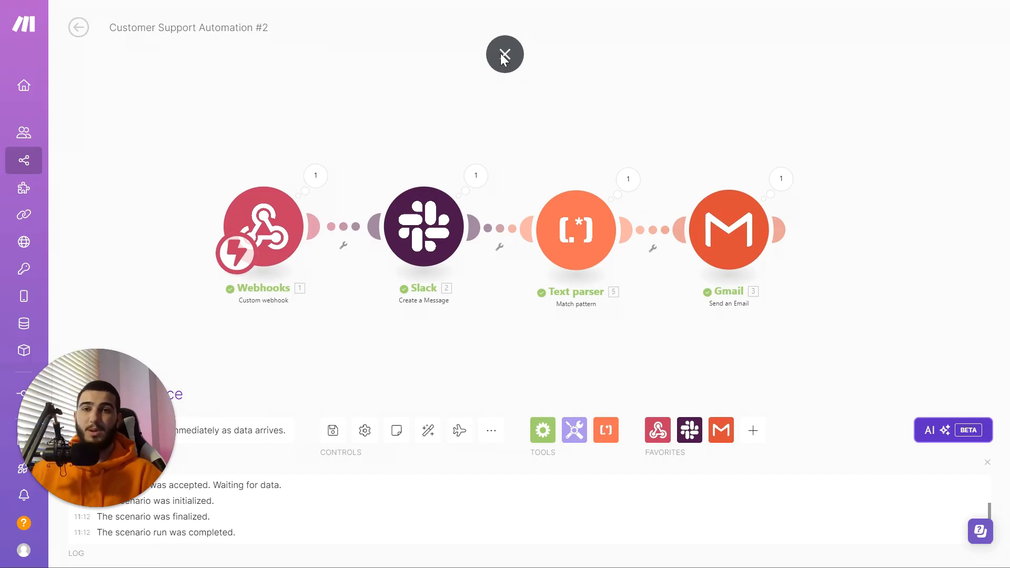
pyautogui.click(504, 54)
pyautogui.click(634, 14)
pyautogui.press('F11')
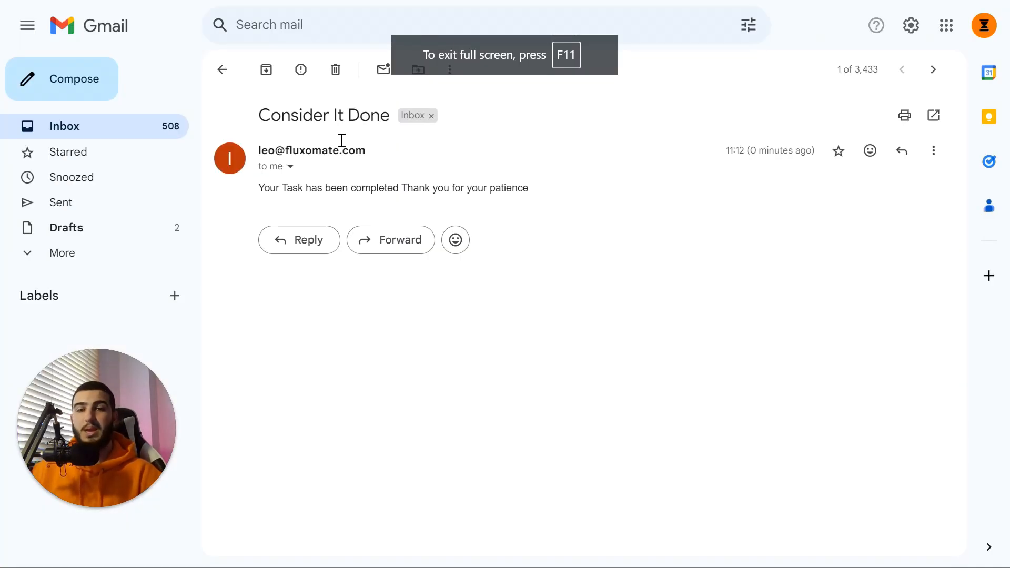
pyautogui.moveTo(265, 188); pyautogui.dragTo(422, 190)
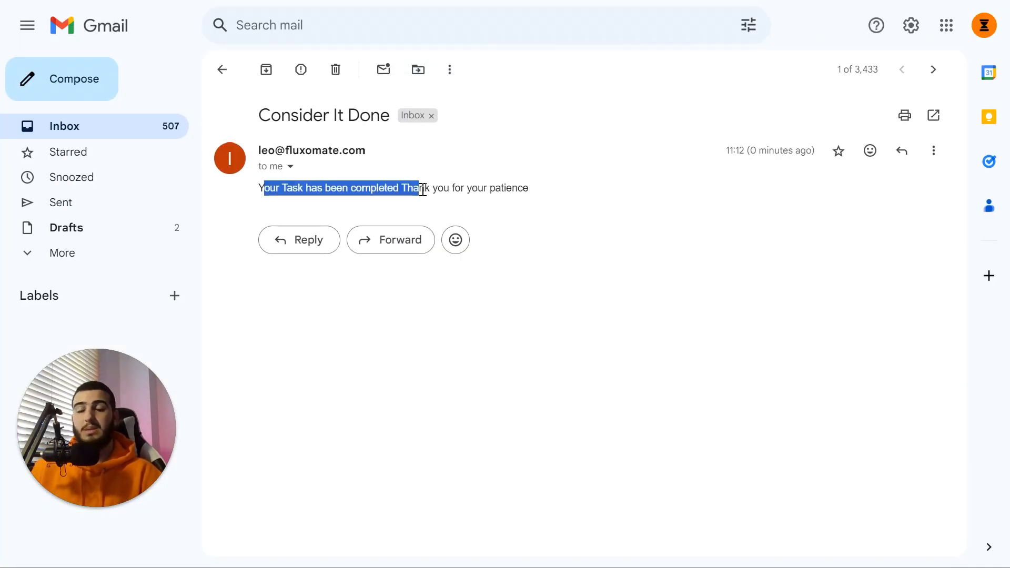
pyautogui.click(540, 185)
# Step: Review the Text parser's request text and extracted email address, then close the run details
pyautogui.moveTo(471, 1)
pyautogui.click(510, 56)
pyautogui.click(624, 185)
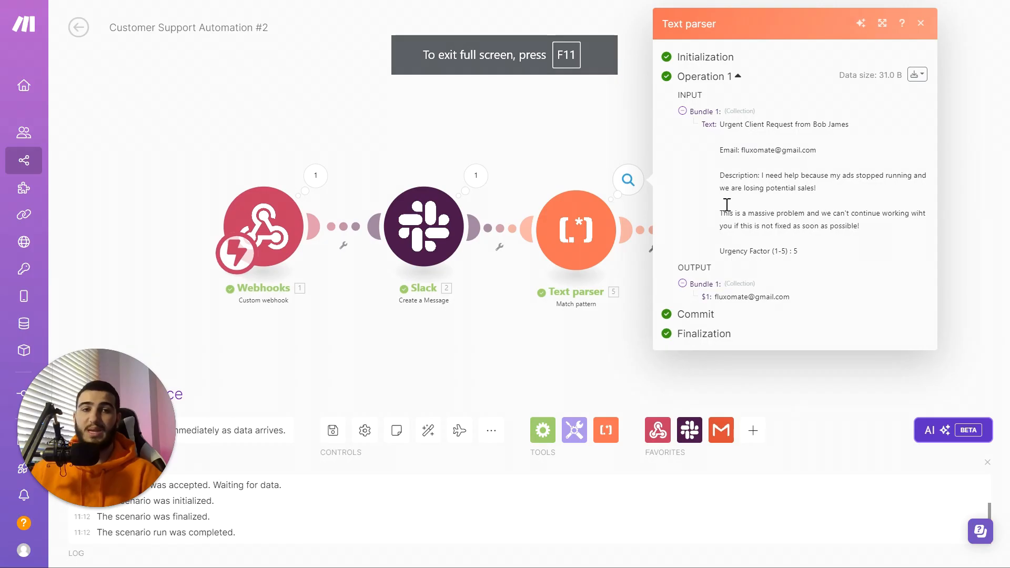
pyautogui.moveTo(719, 125); pyautogui.dragTo(812, 255)
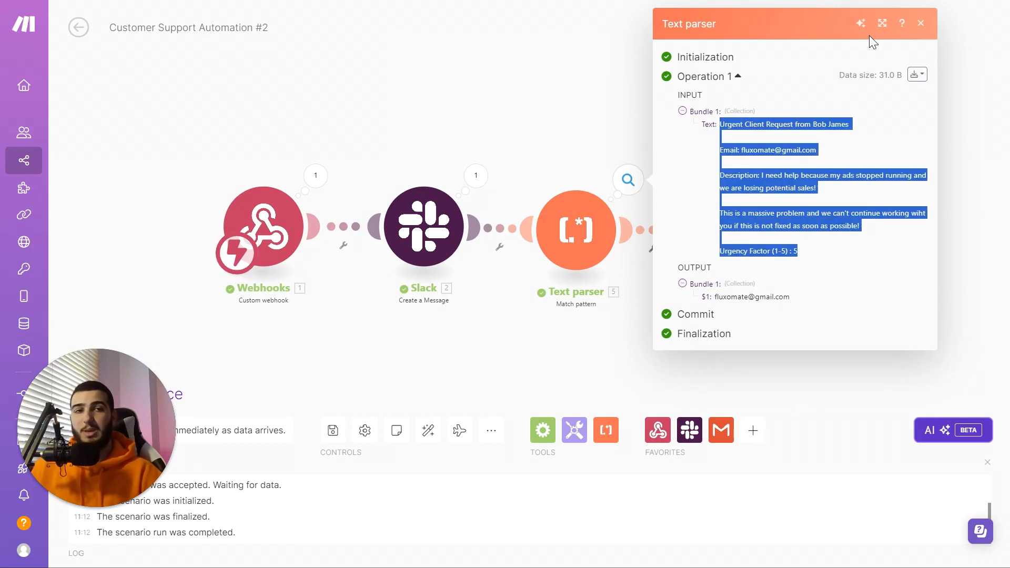
pyautogui.click(921, 24)
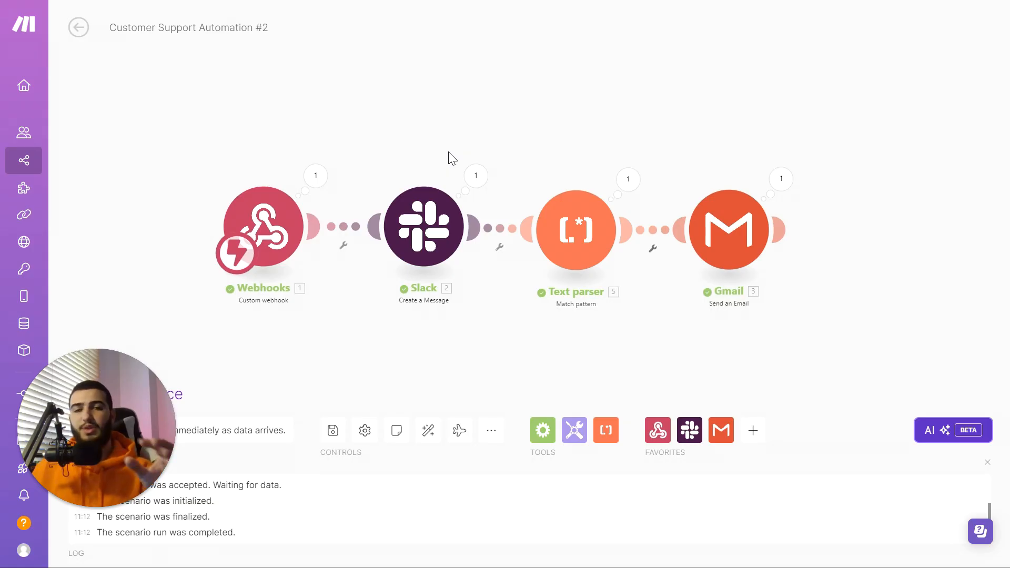
# Step: Pan and zoom the FigJam board to frame the Bonus Automation #3 flowchart
pyautogui.click(504, 51)
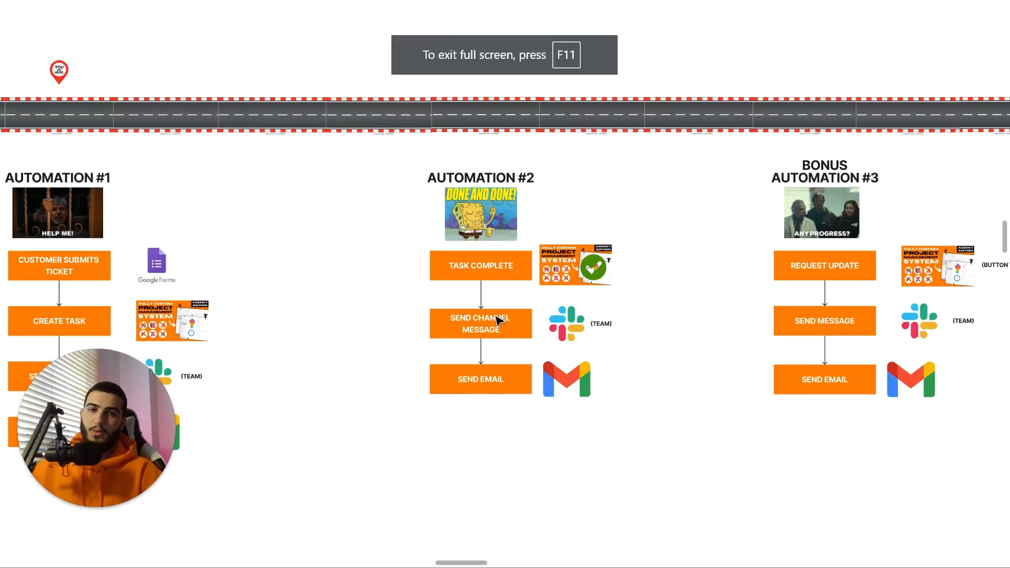
pyautogui.scroll(-5, 499, 321)
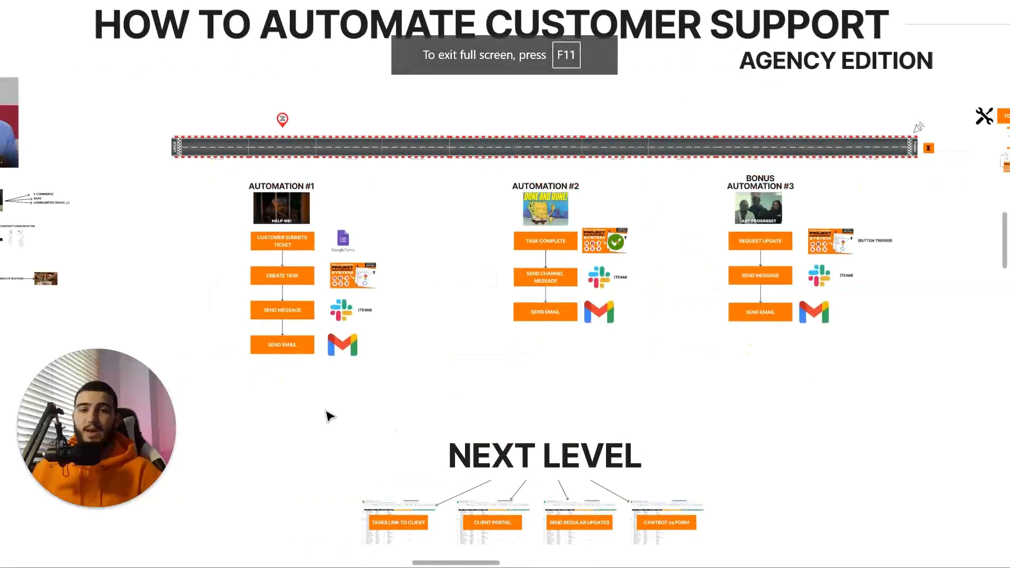
pyautogui.moveTo(663, 261); pyautogui.dragTo(547, 255)
pyautogui.scroll(5, 773, 257)
pyautogui.moveTo(743, 357); pyautogui.dragTo(625, 64)
pyautogui.scroll(4, 597, 456)
pyautogui.moveTo(605, 425); pyautogui.dragTo(592, 107)
pyautogui.scroll(5, 584, 310)
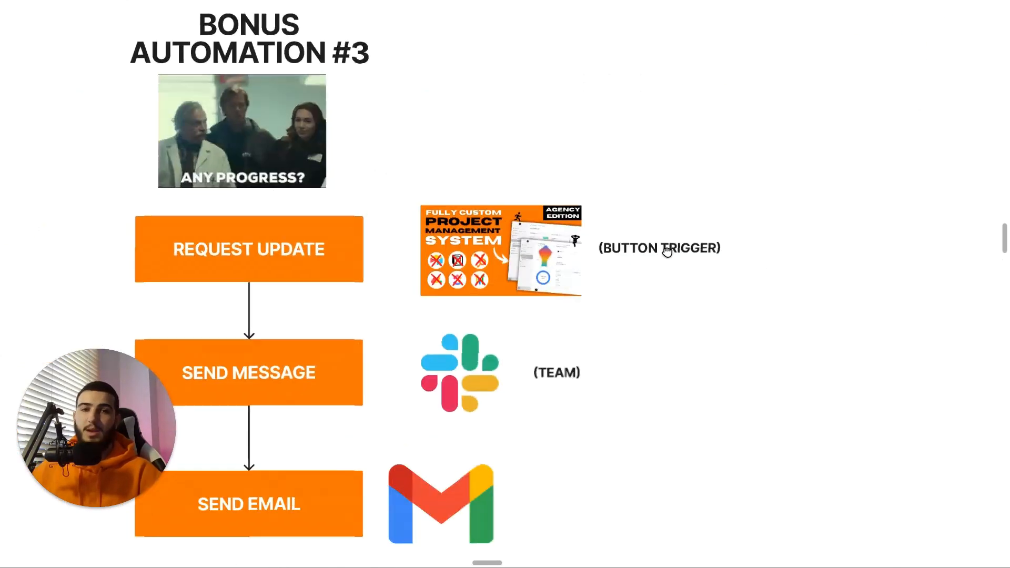
pyautogui.moveTo(563, 306); pyautogui.dragTo(683, 248)
pyautogui.scroll(-2, 682, 247)
pyautogui.moveTo(620, 260); pyautogui.dragTo(507, 297)
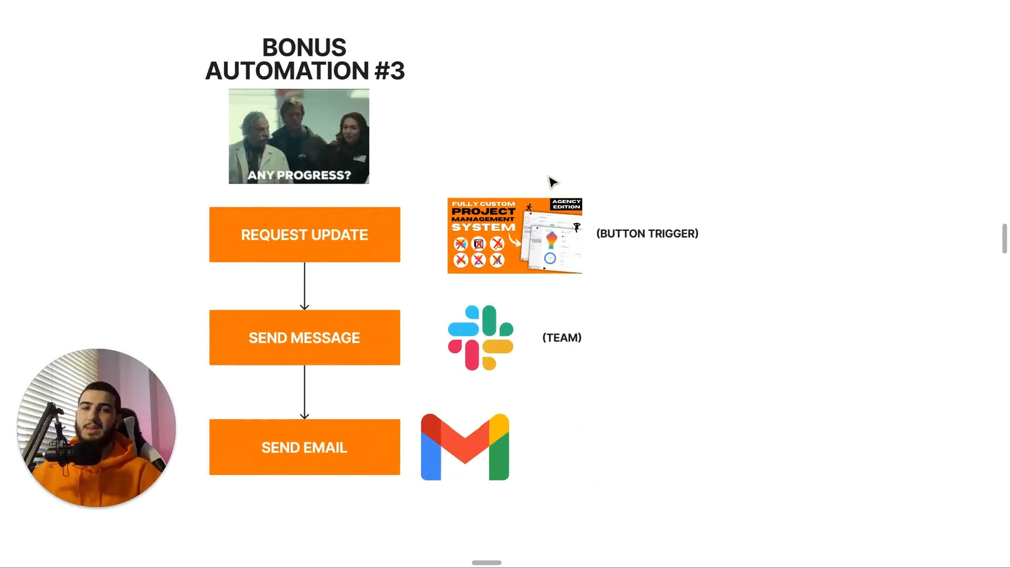
pyautogui.scroll(-2, 631, 207)
pyautogui.moveTo(609, 211)
pyautogui.mouseDown()
pyautogui.moveTo(602, 183)
pyautogui.moveTo(599, 198)
pyautogui.mouseUp()
pyautogui.scroll(1, 604, 185)
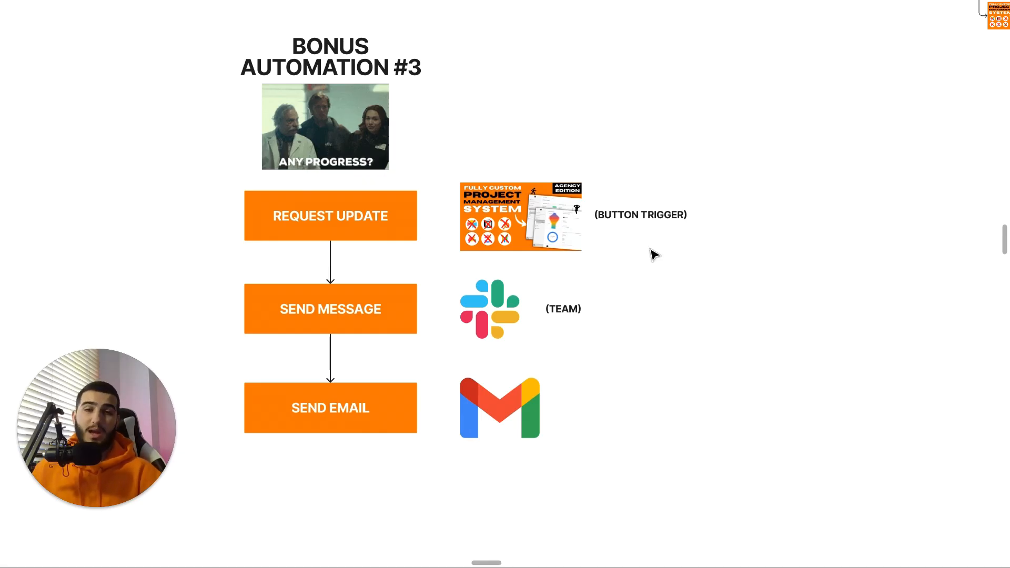
pyautogui.scroll(-2, 623, 239)
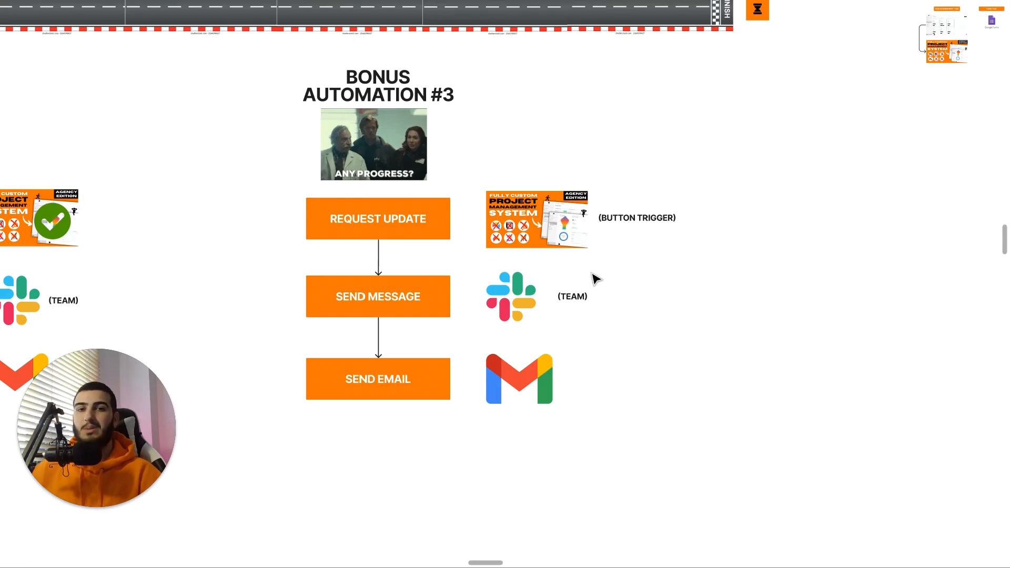
pyautogui.scroll(2, 593, 279)
pyautogui.scroll(3, 552, 259)
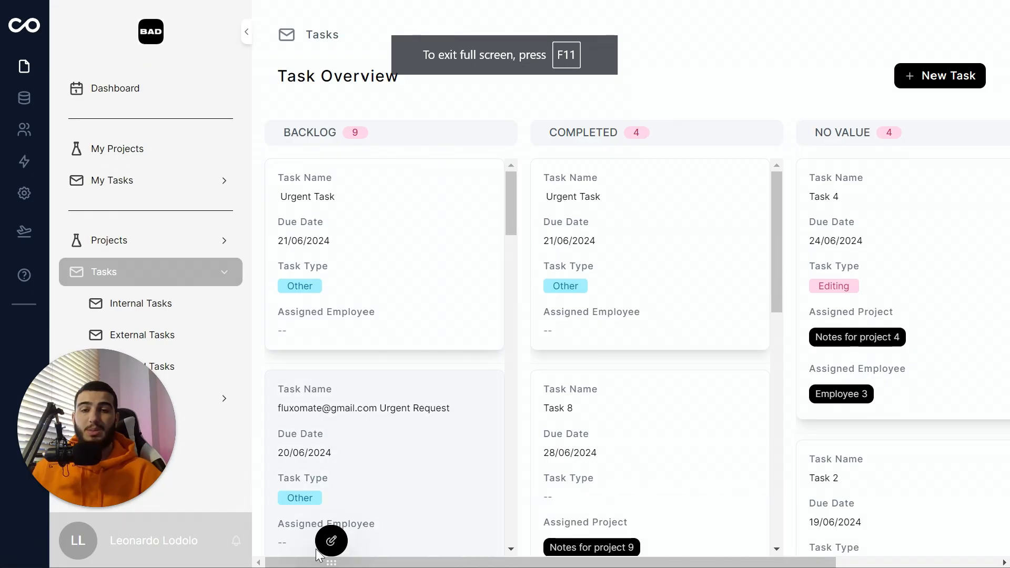
# Step: Edit the Tasks page layout and add a new record button to each task
pyautogui.click(331, 538)
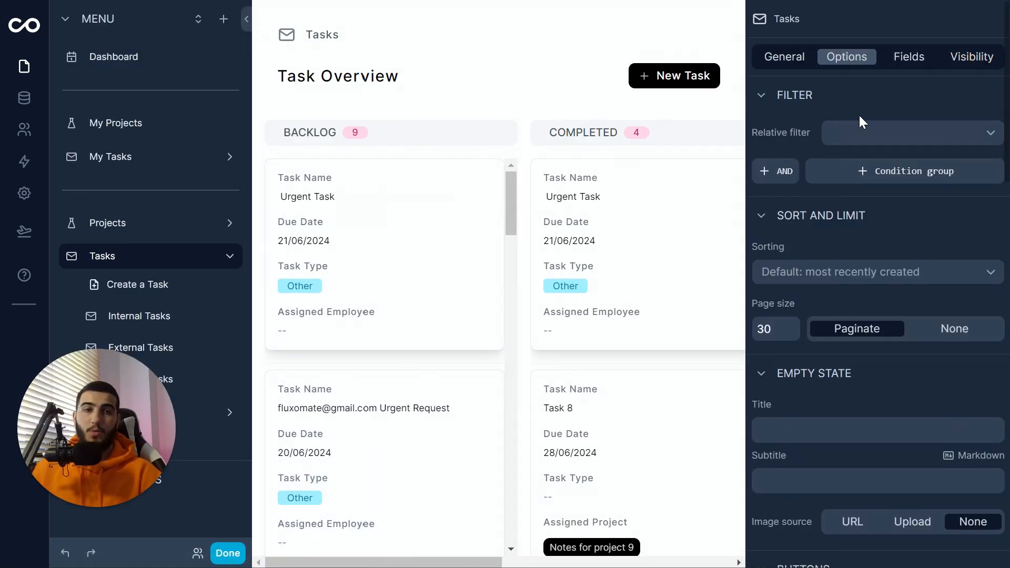
pyautogui.click(785, 58)
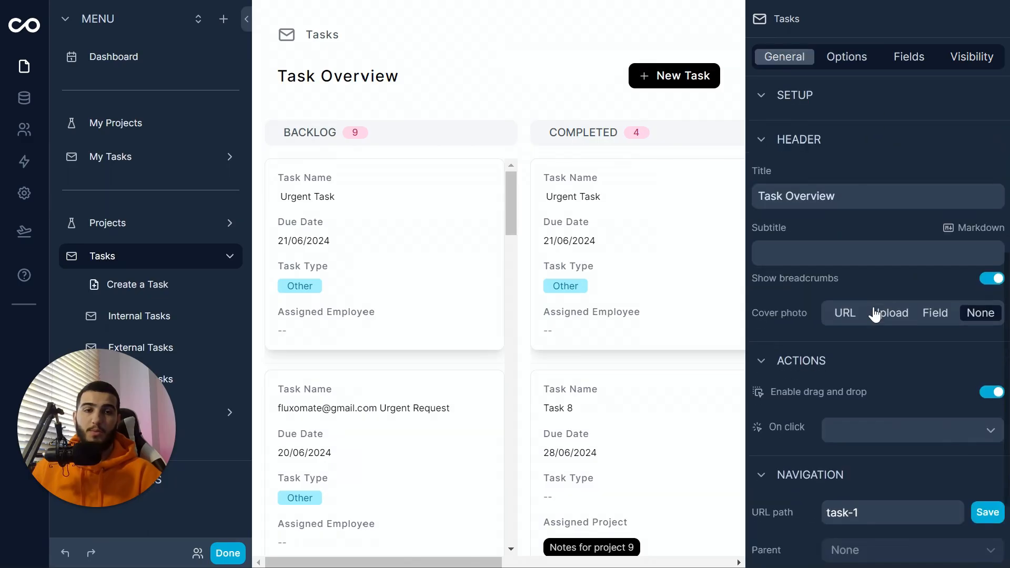
pyautogui.scroll(-2, 874, 320)
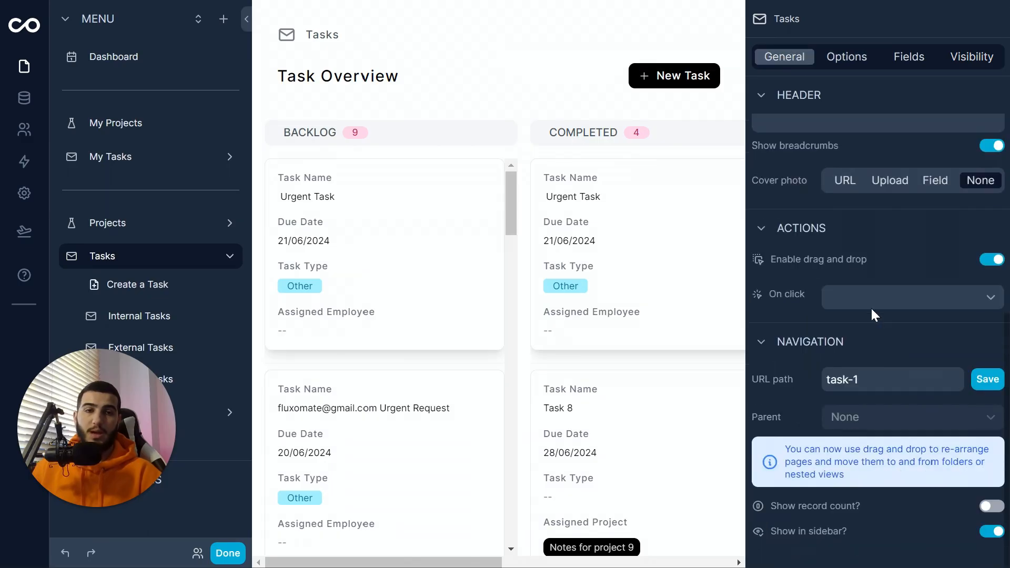
pyautogui.click(848, 56)
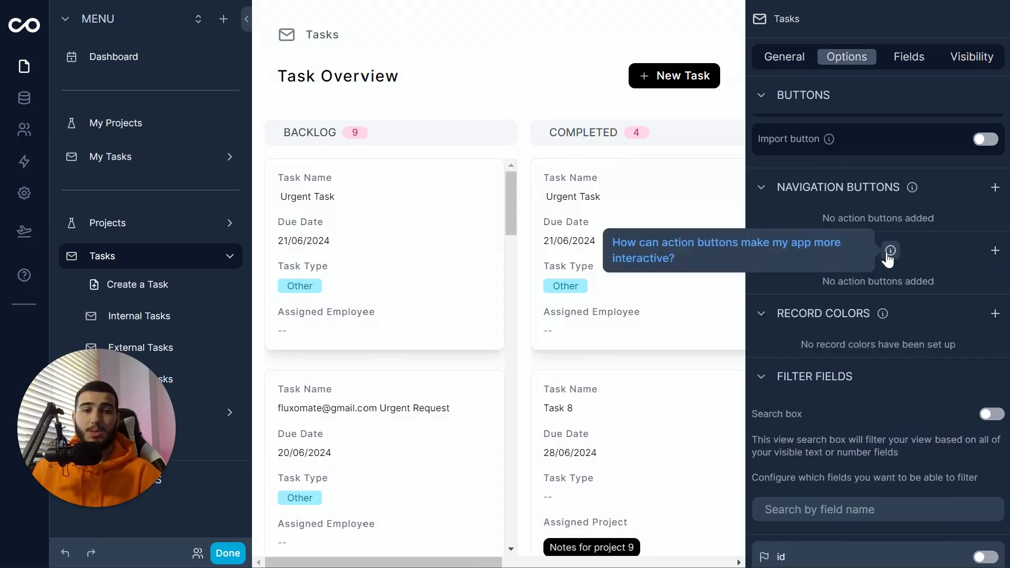
pyautogui.click(992, 252)
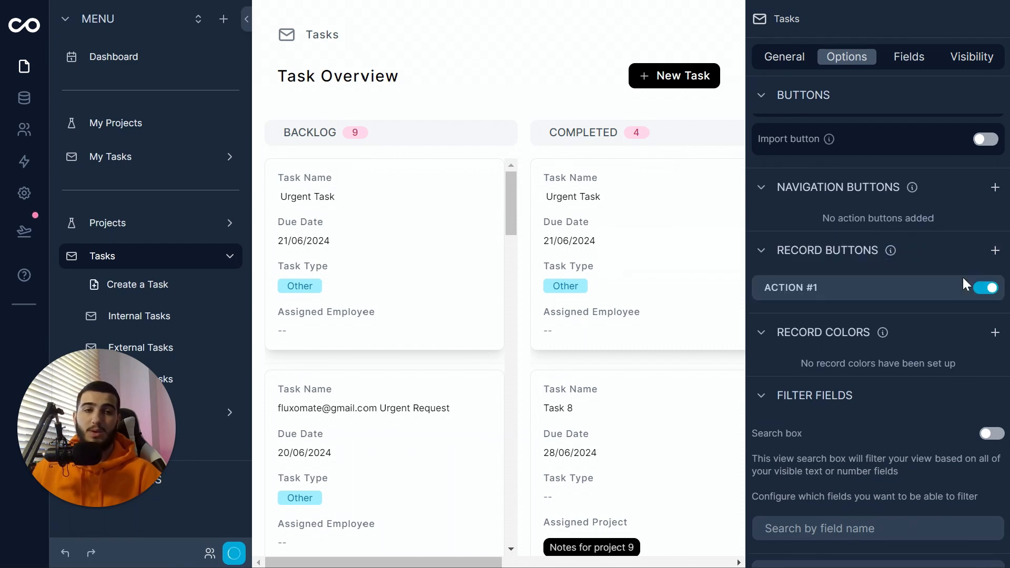
pyautogui.click(958, 290)
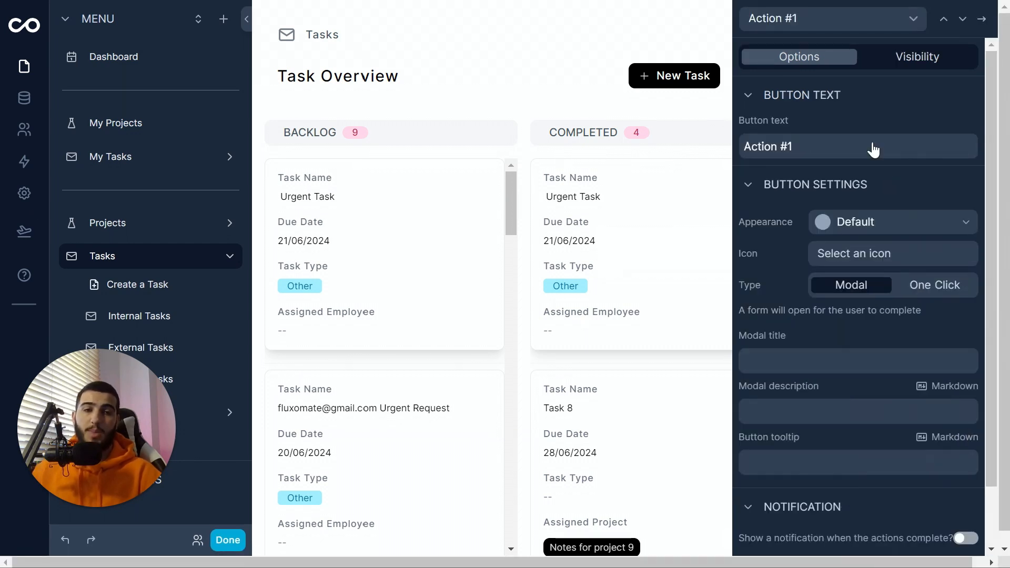
# Step: Label the button 'Request Update' in Warning style, One Click, running an on-demand workflow
pyautogui.hotkey('ctrl', 'a')
pyautogui.write('Re')
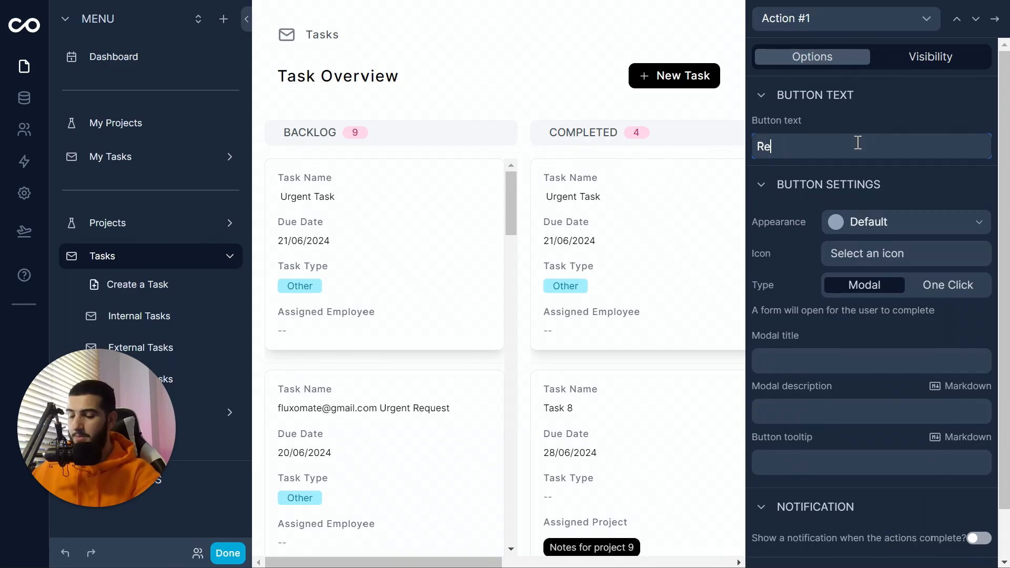
pyautogui.write('quest Update')
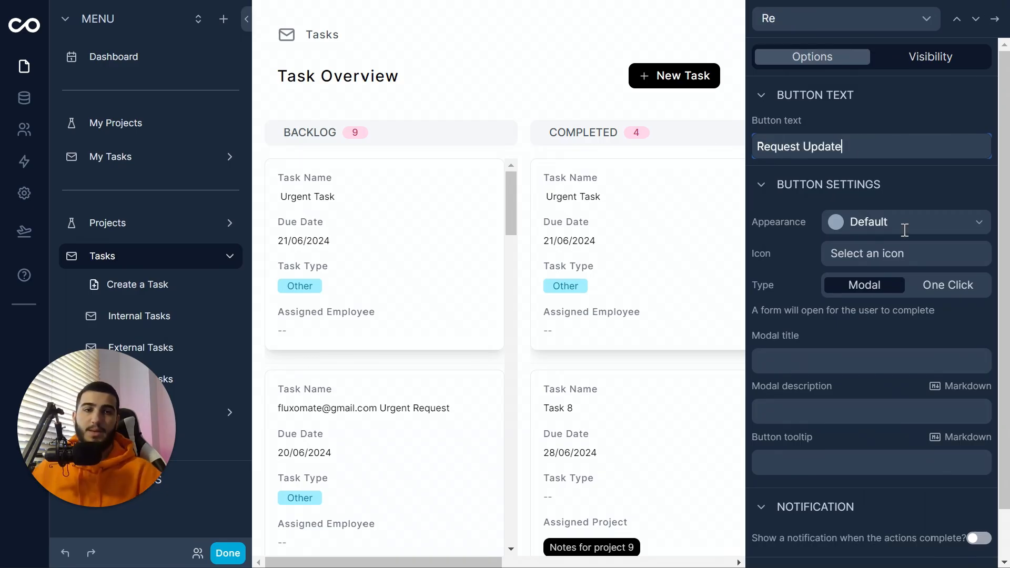
pyautogui.click(901, 228)
pyautogui.press('Escape')
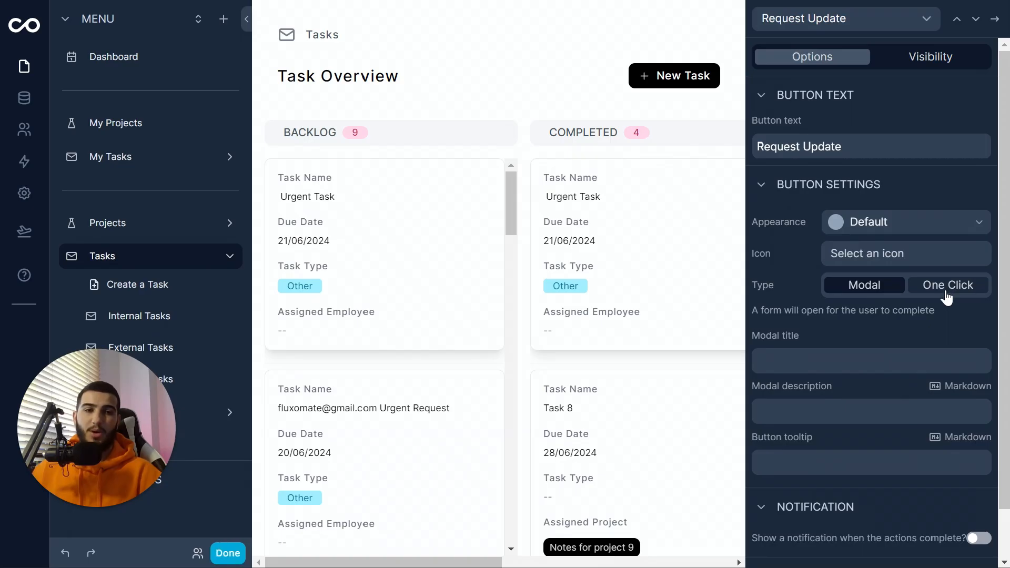
pyautogui.click(947, 295)
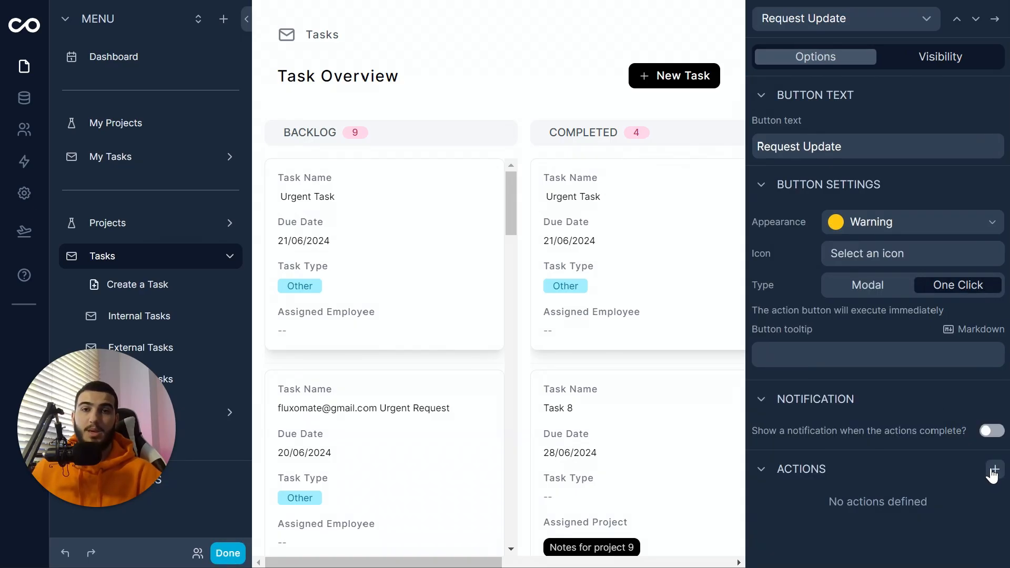
pyautogui.click(994, 470)
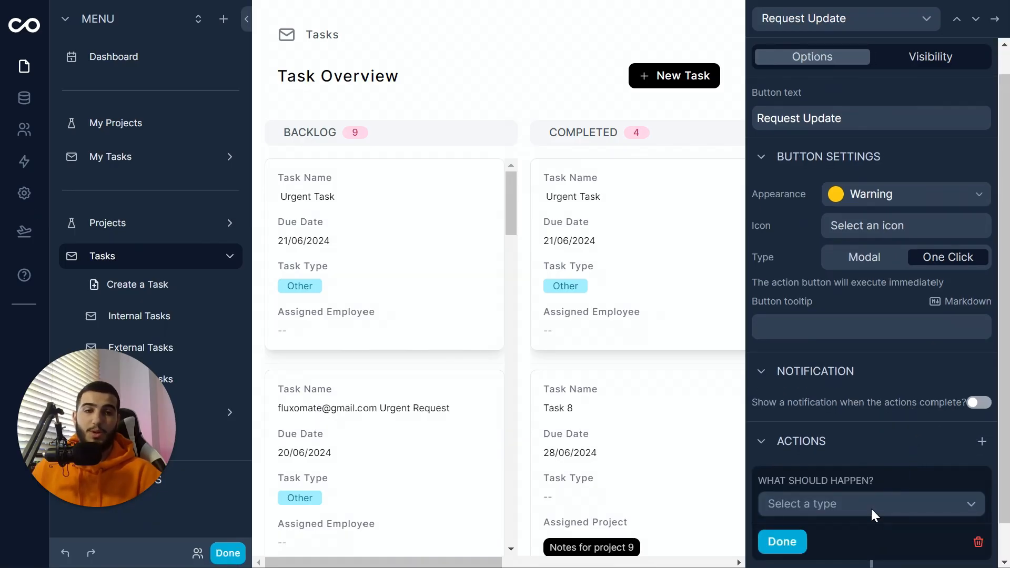
pyautogui.click(867, 472)
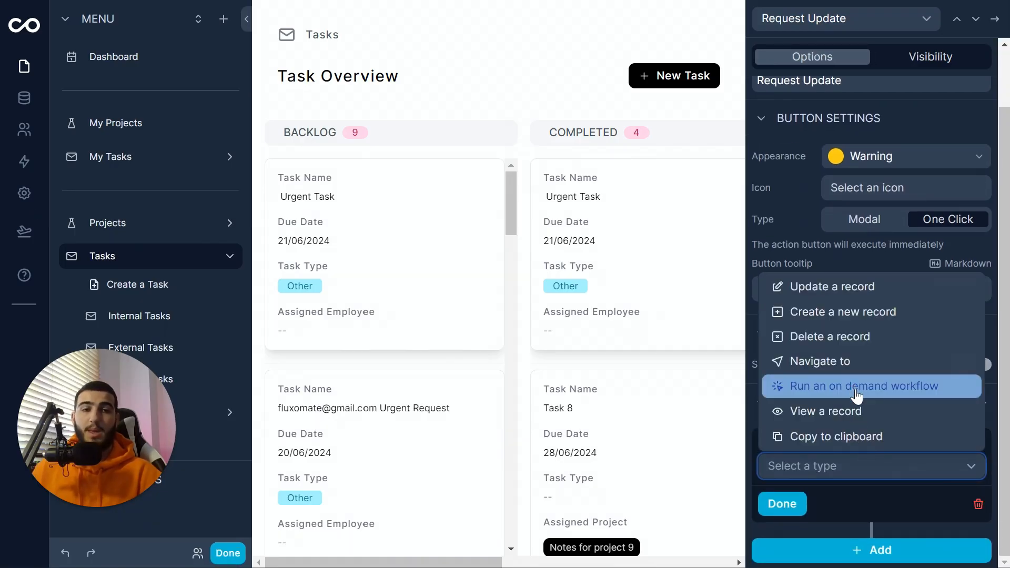
pyautogui.click(857, 389)
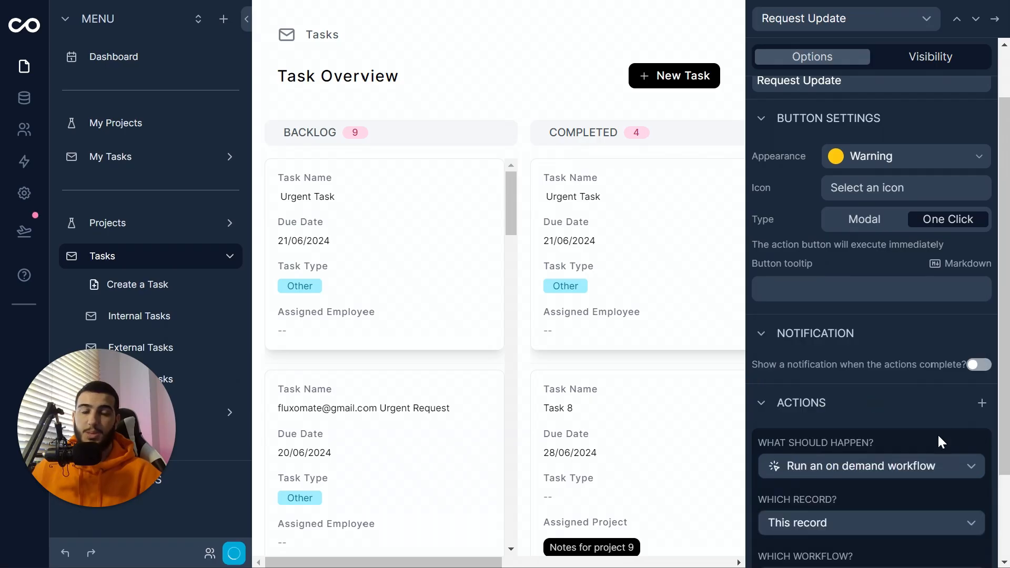
pyautogui.scroll(-2, 842, 511)
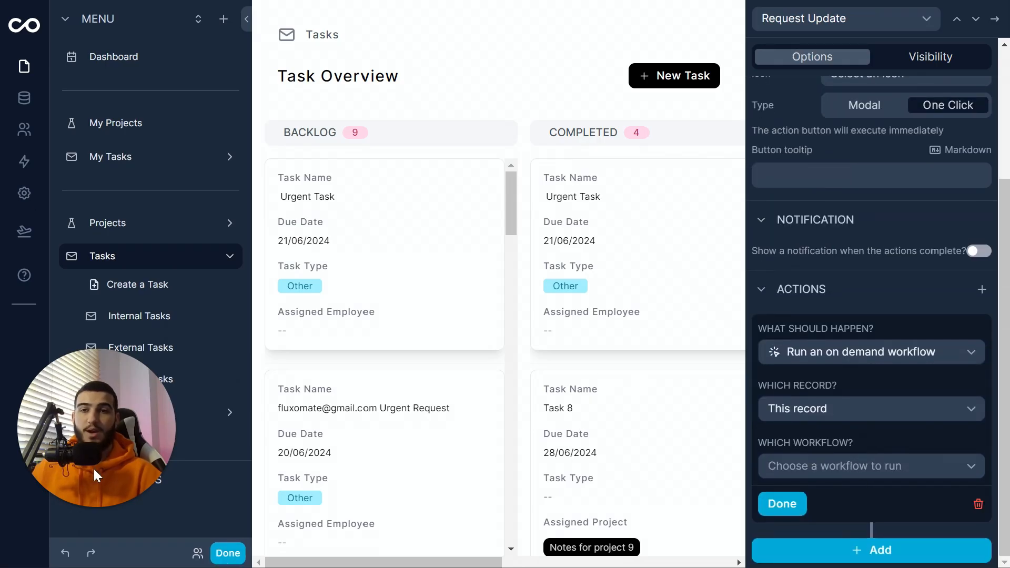
# Step: Create a Task workflow triggered on demand by an action button, with a Trigger a webhook step
pyautogui.click(24, 162)
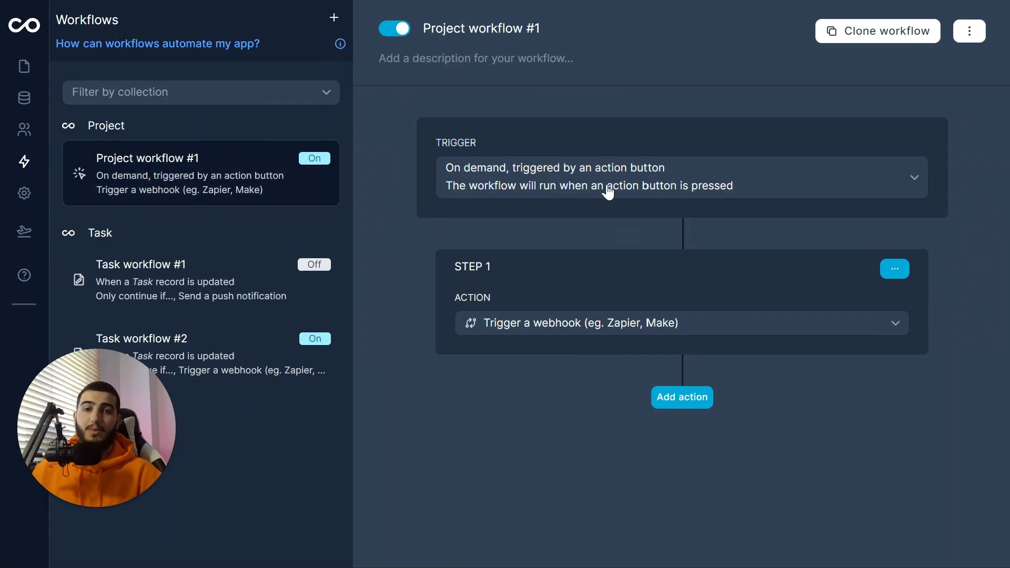
pyautogui.click(564, 188)
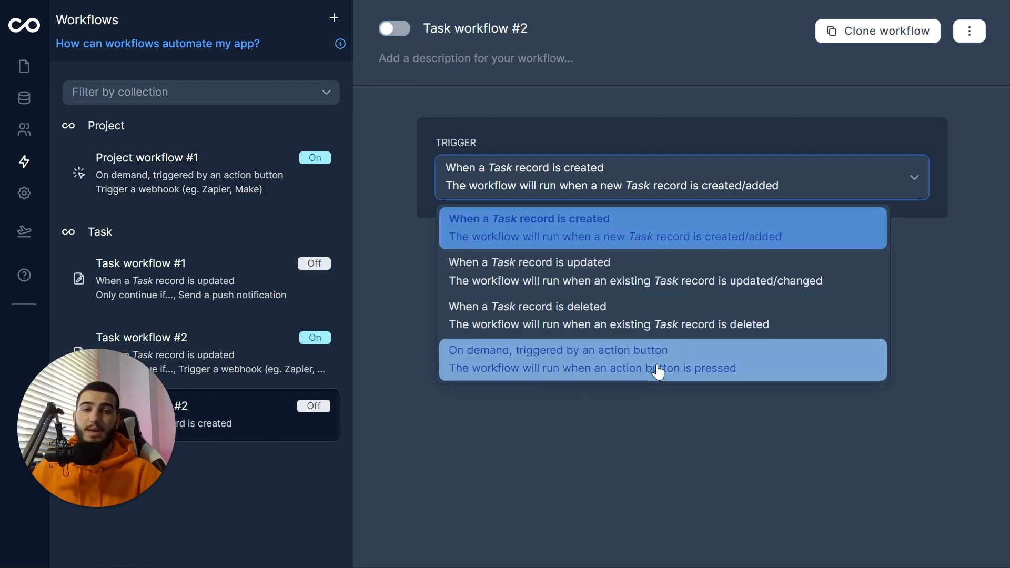
pyautogui.click(735, 372)
pyautogui.click(683, 265)
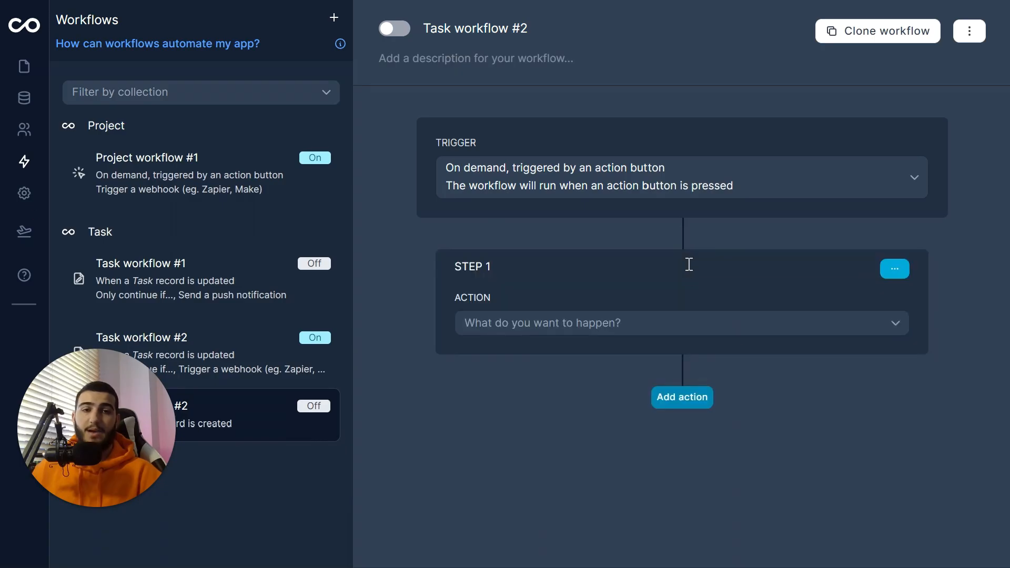
pyautogui.click(624, 322)
pyautogui.click(593, 410)
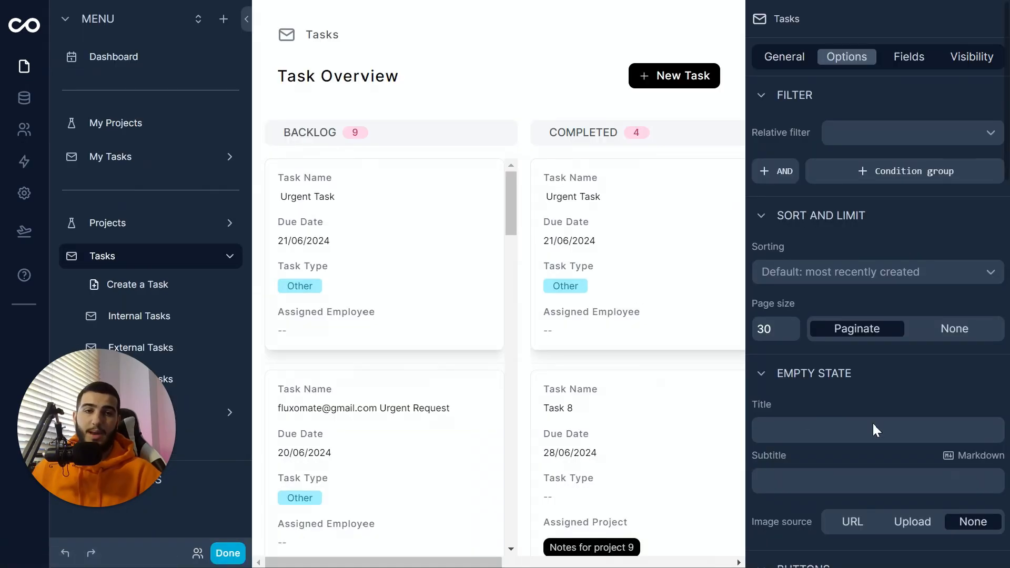
# Step: Set the Request Update button's action to run Task workflow #2
pyautogui.scroll(-5, 872, 421)
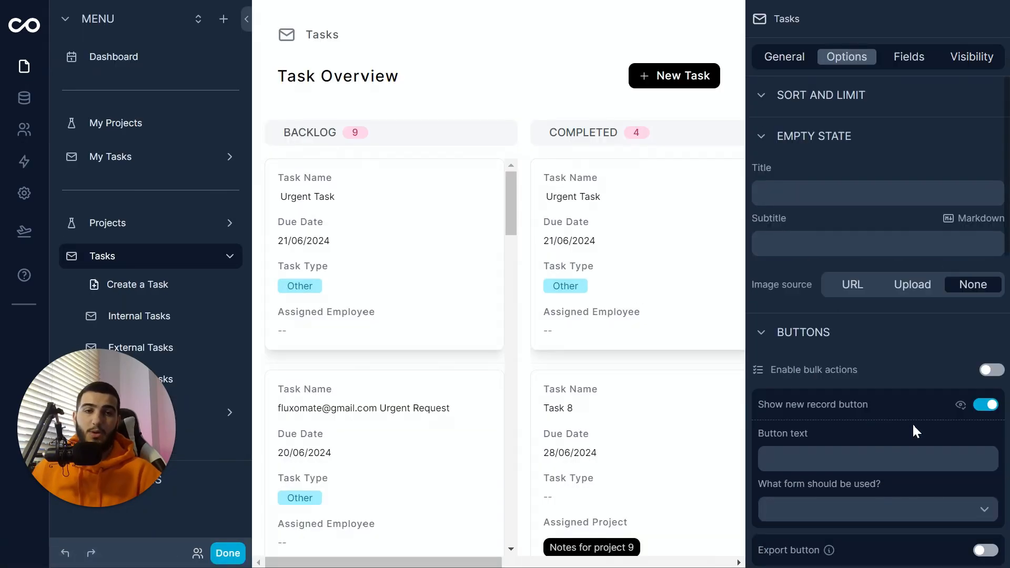
pyautogui.scroll(-3, 943, 439)
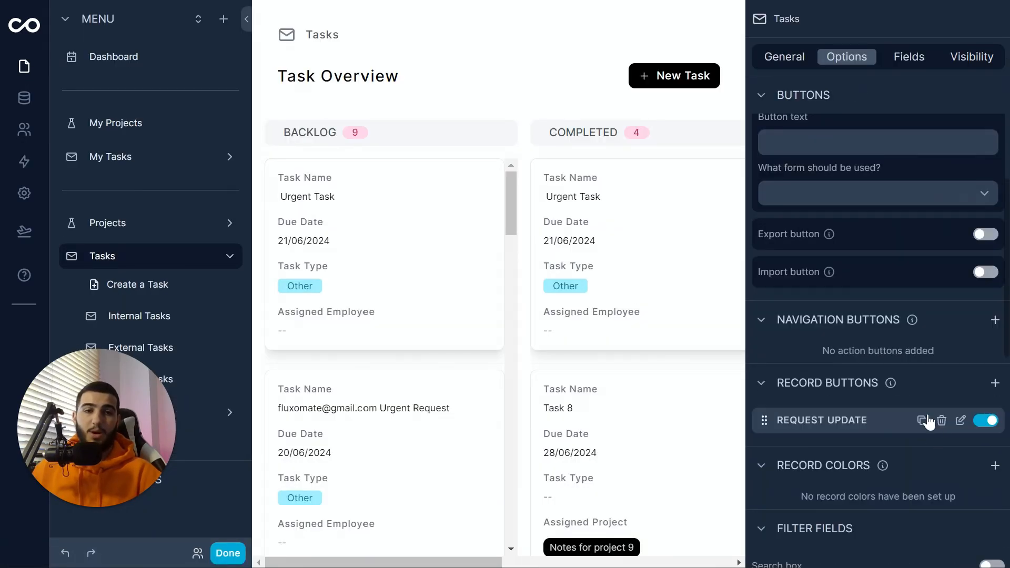
pyautogui.click(956, 420)
pyautogui.click(876, 467)
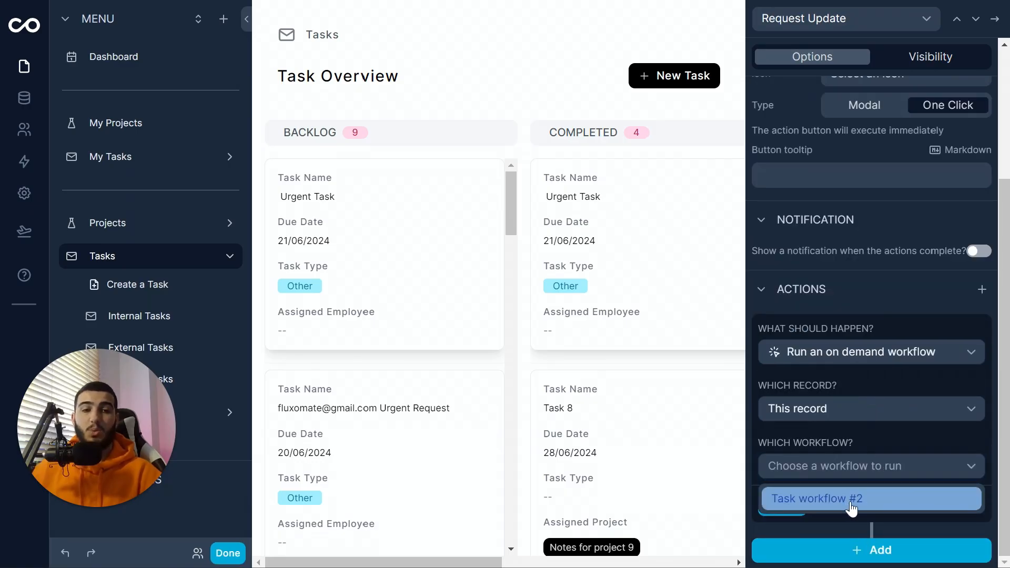
pyautogui.click(883, 490)
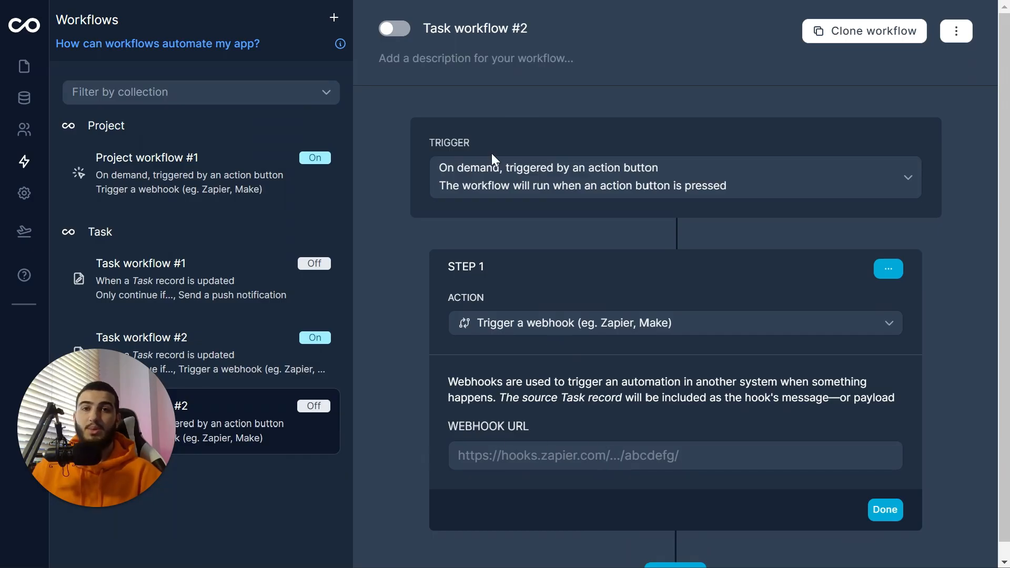
# Step: Save Customer Support Automation #2 and return to the scenarios list
pyautogui.moveTo(503, 8)
pyautogui.click(504, 48)
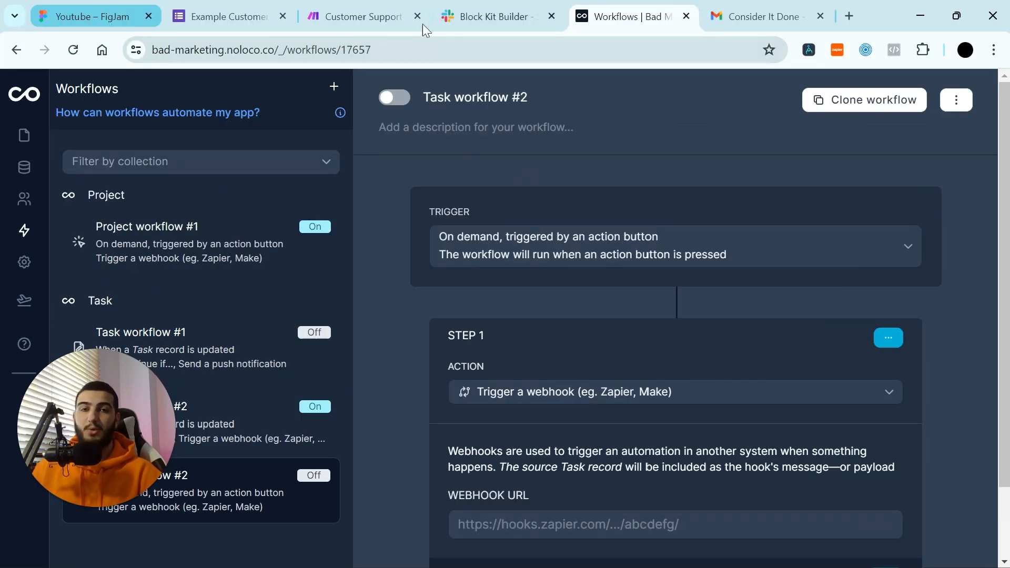
pyautogui.click(342, 16)
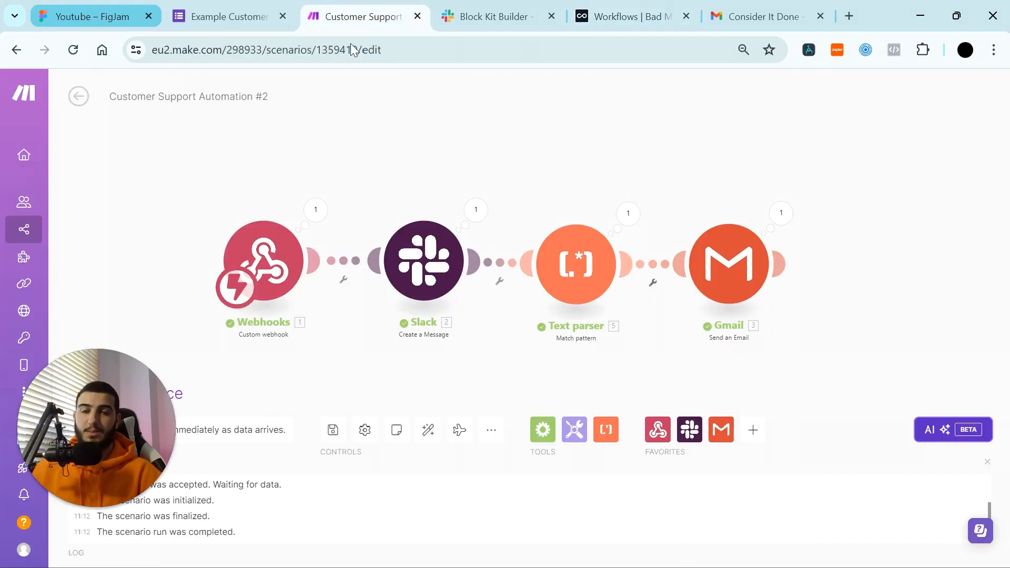
pyautogui.click(333, 431)
pyautogui.click(78, 96)
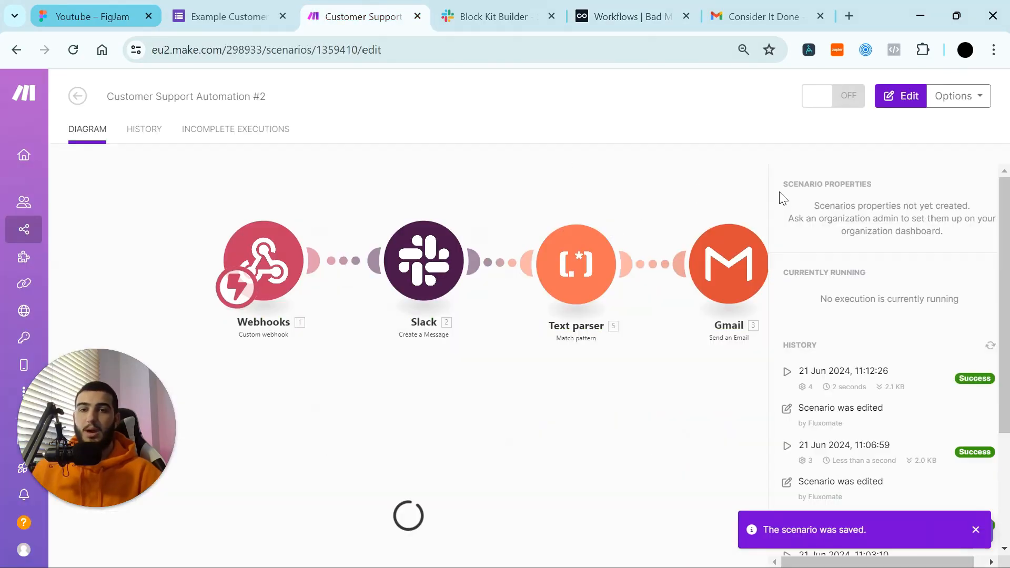
pyautogui.click(78, 96)
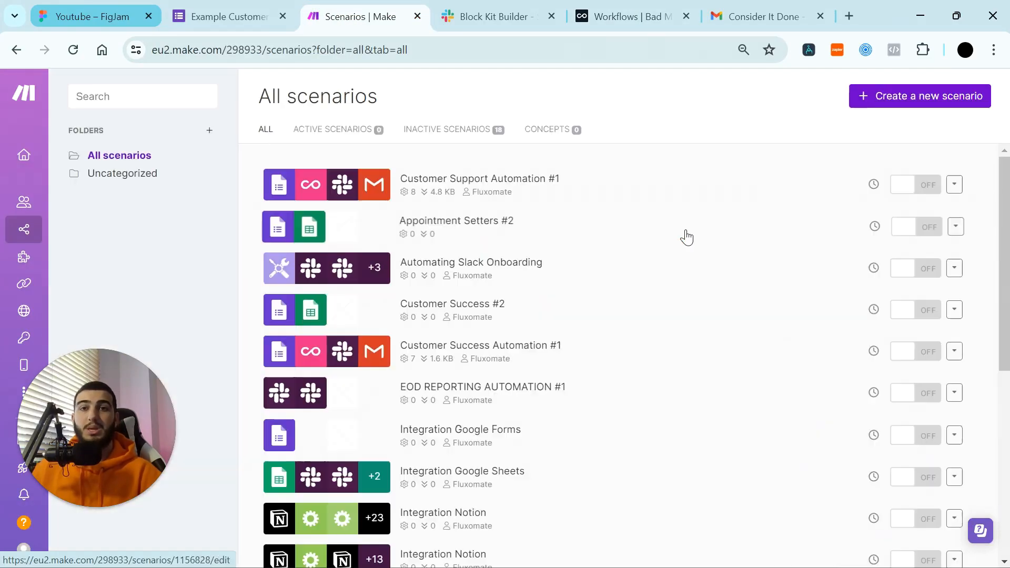
# Step: Create a new scenario with a Custom webhook trigger and copy its webhook address
pyautogui.click(892, 97)
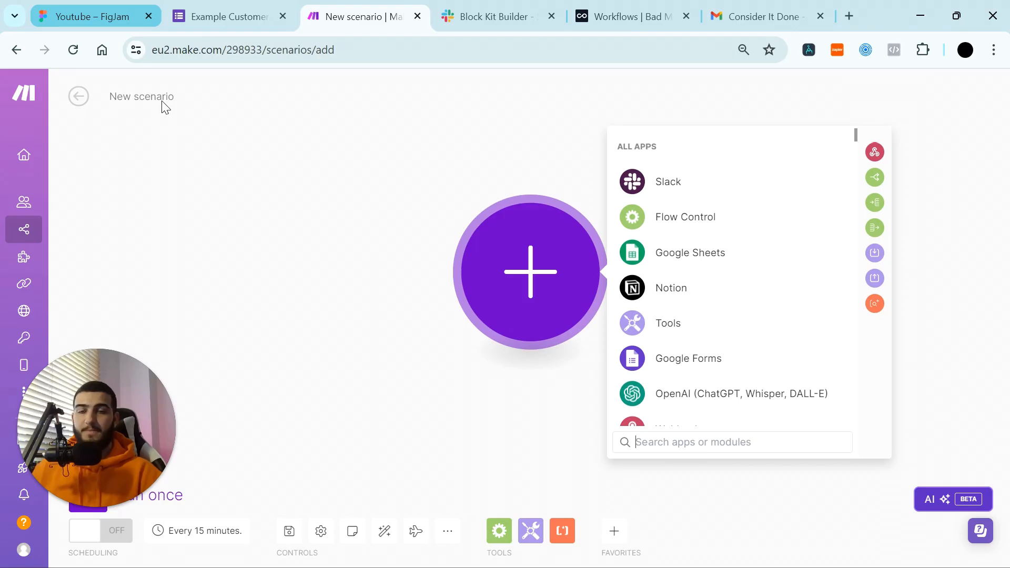
pyautogui.click(567, 284)
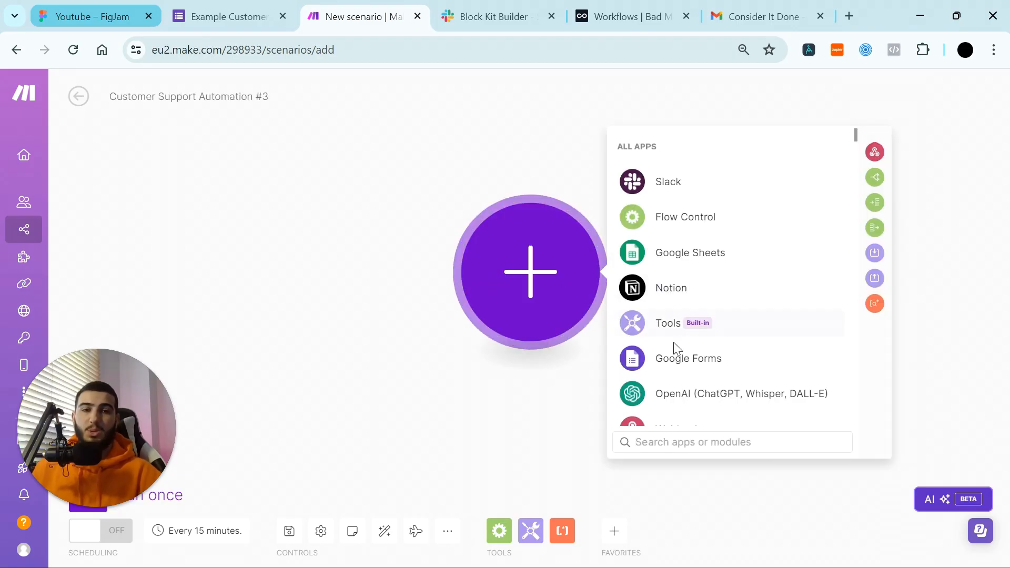
pyautogui.scroll(-2, 721, 361)
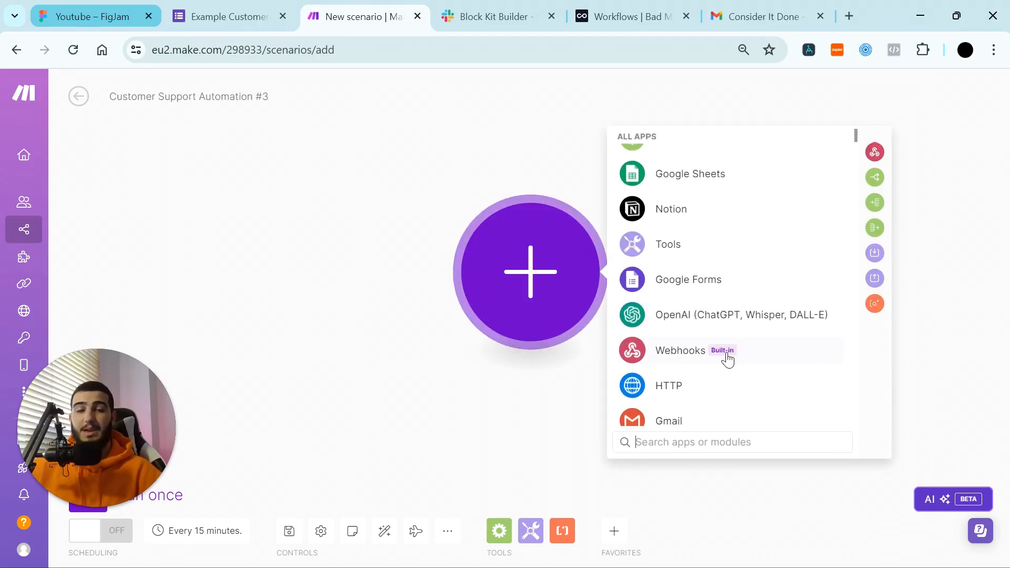
pyautogui.click(728, 360)
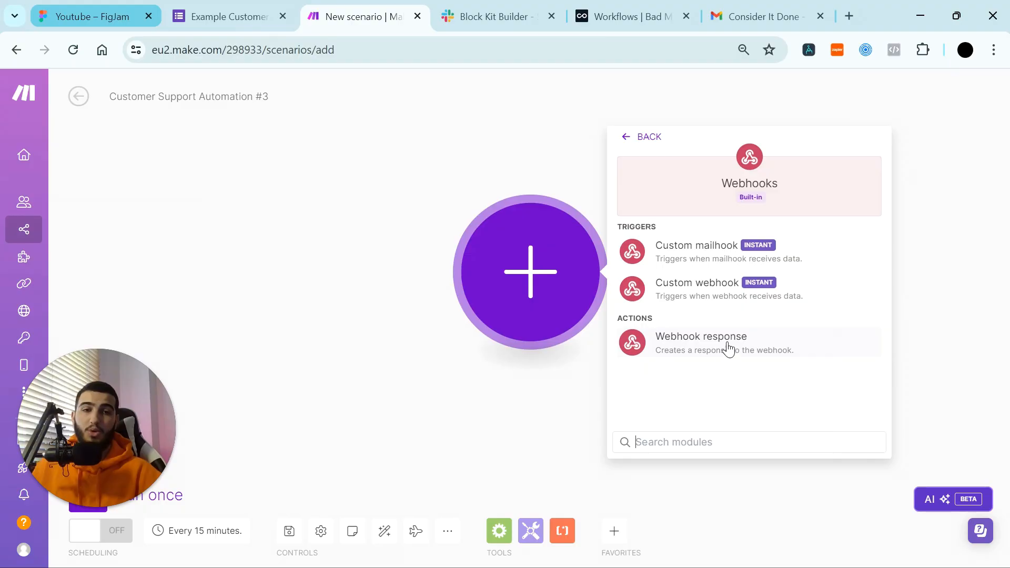
pyautogui.click(734, 293)
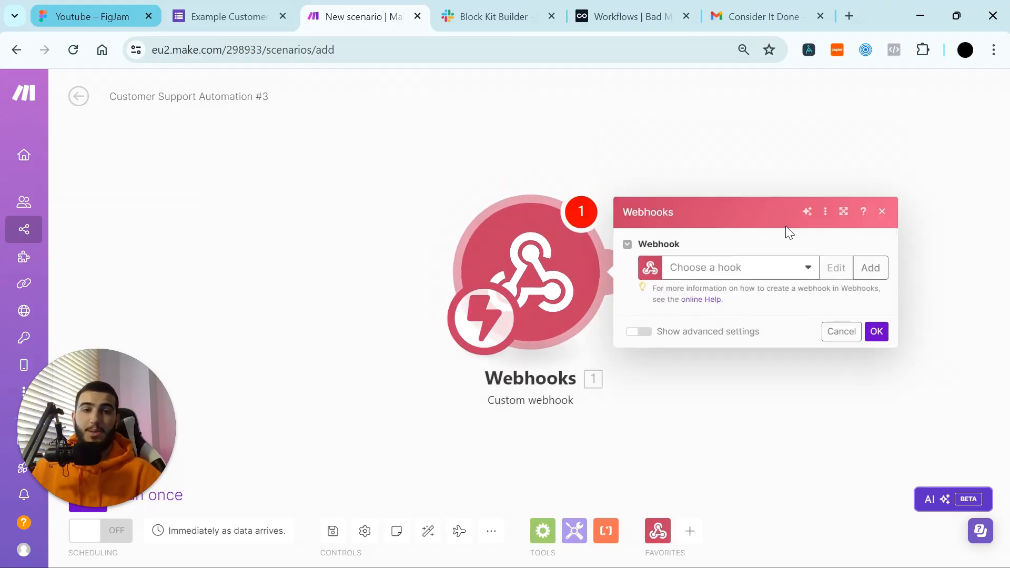
pyautogui.click(870, 268)
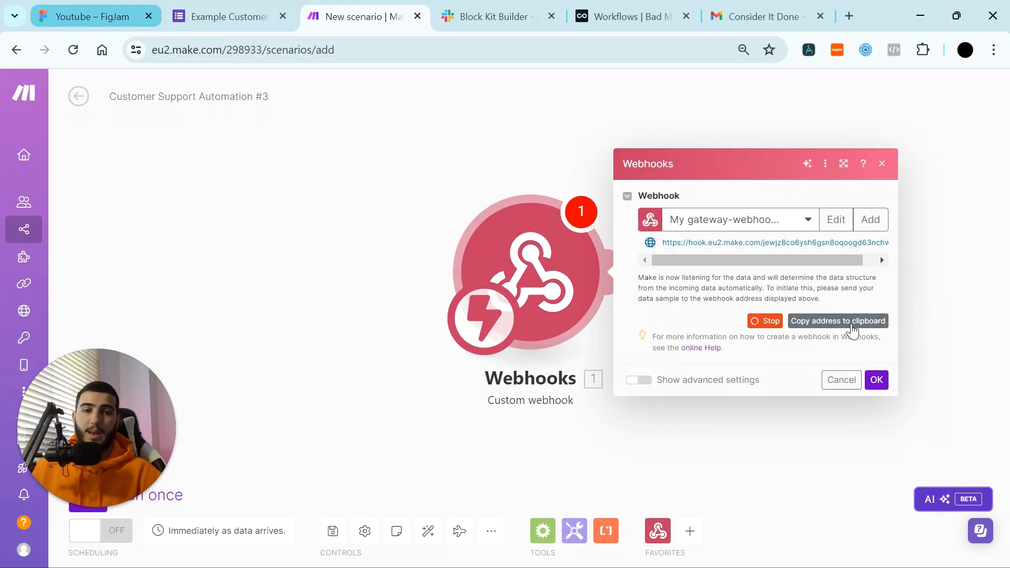
pyautogui.click(848, 322)
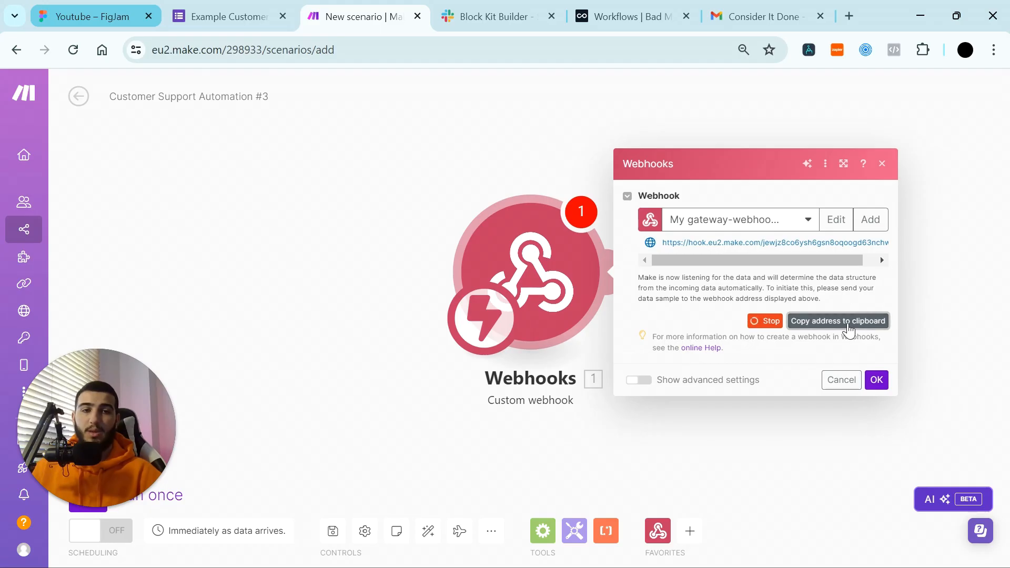
pyautogui.click(615, 19)
pyautogui.scroll(-2, 644, 428)
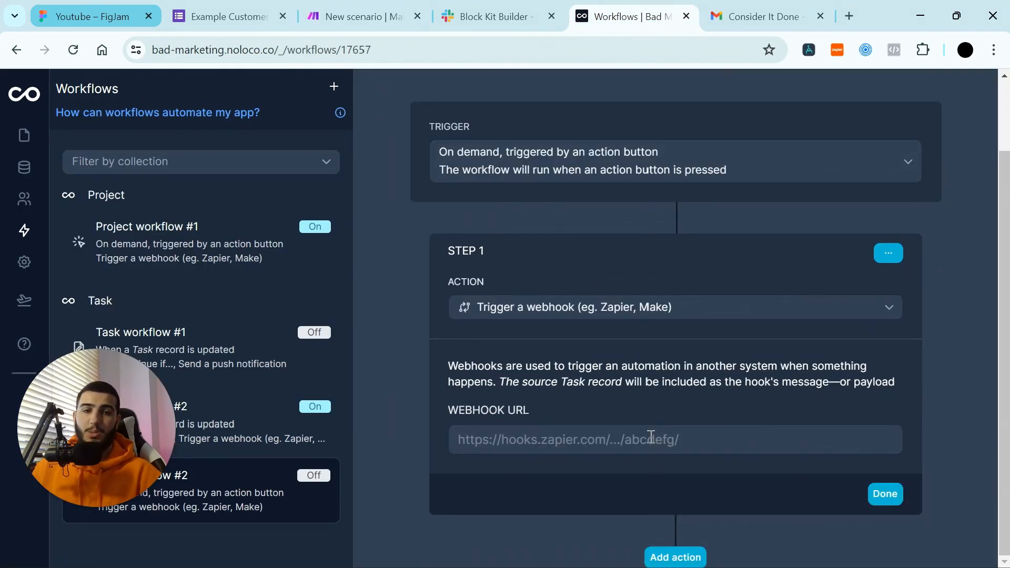
# Step: Paste the Make webhook URL into Task workflow #2's webhook step and switch the workflow on
pyautogui.click(651, 438)
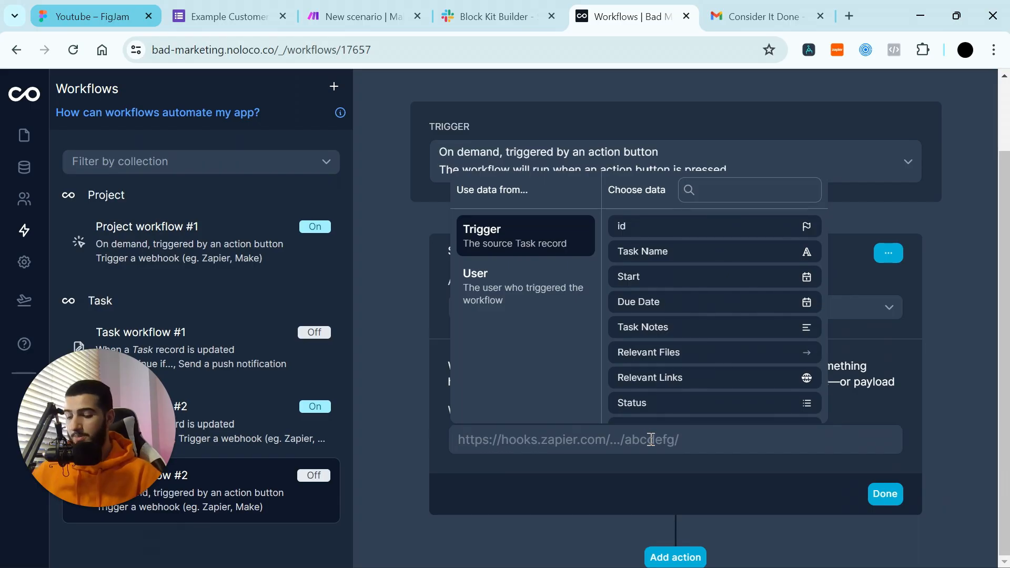
pyautogui.hotkey('ctrl', 'v')
pyautogui.click(886, 493)
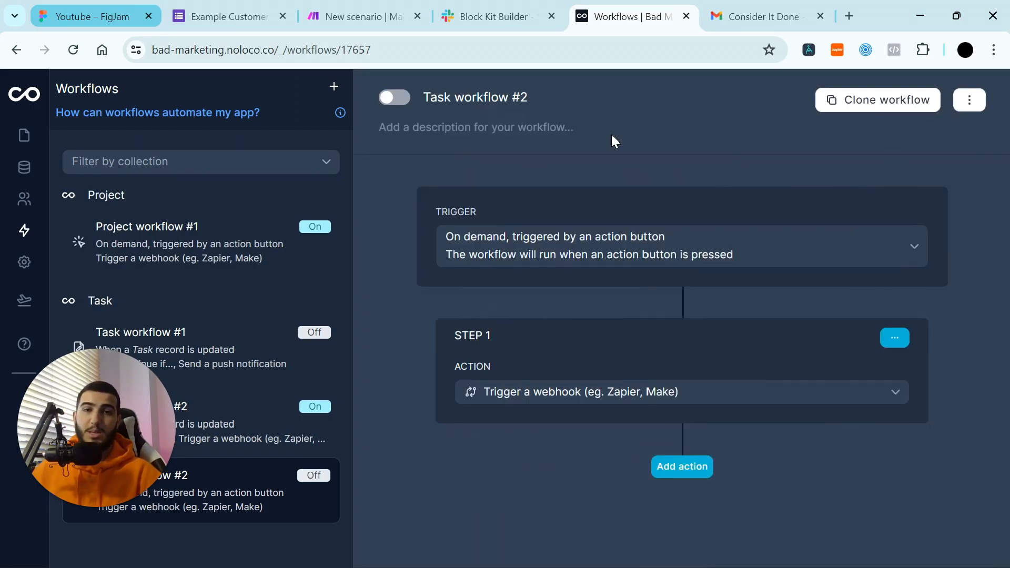
pyautogui.click(389, 100)
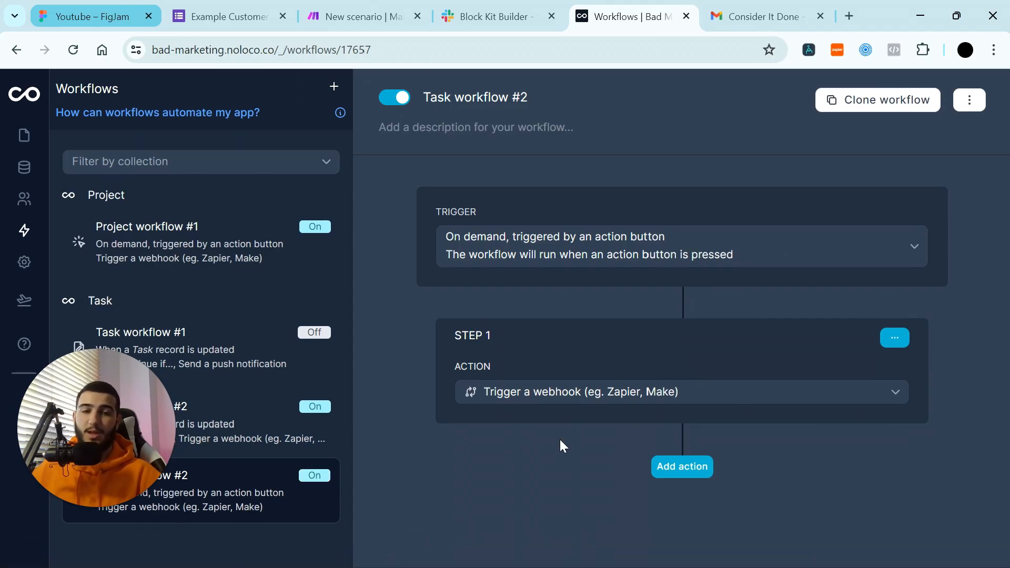
# Step: Back on the Task Overview page, review the Request Update button settings and close them
pyautogui.click(30, 138)
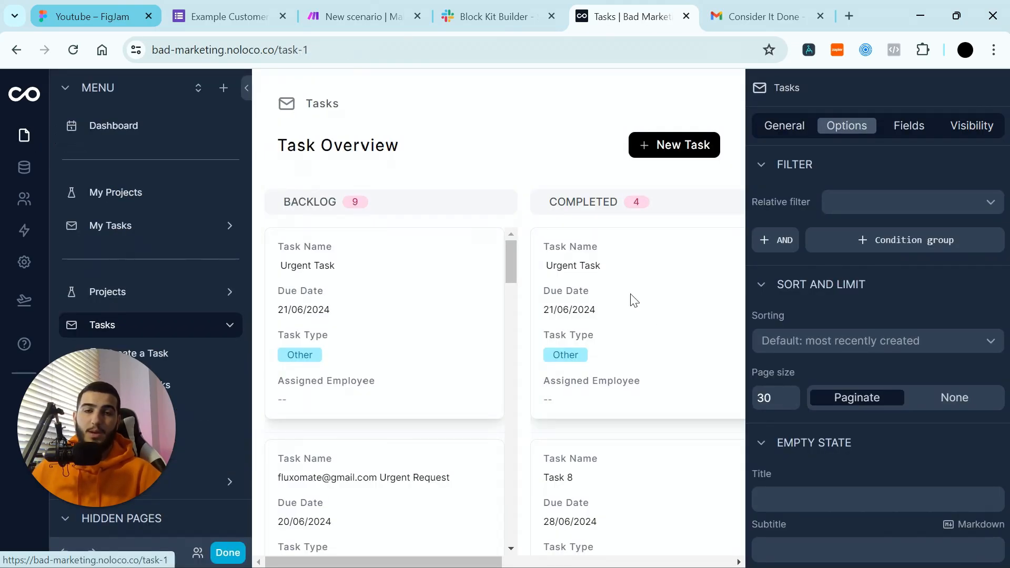
pyautogui.scroll(-5, 918, 473)
pyautogui.scroll(5, 973, 273)
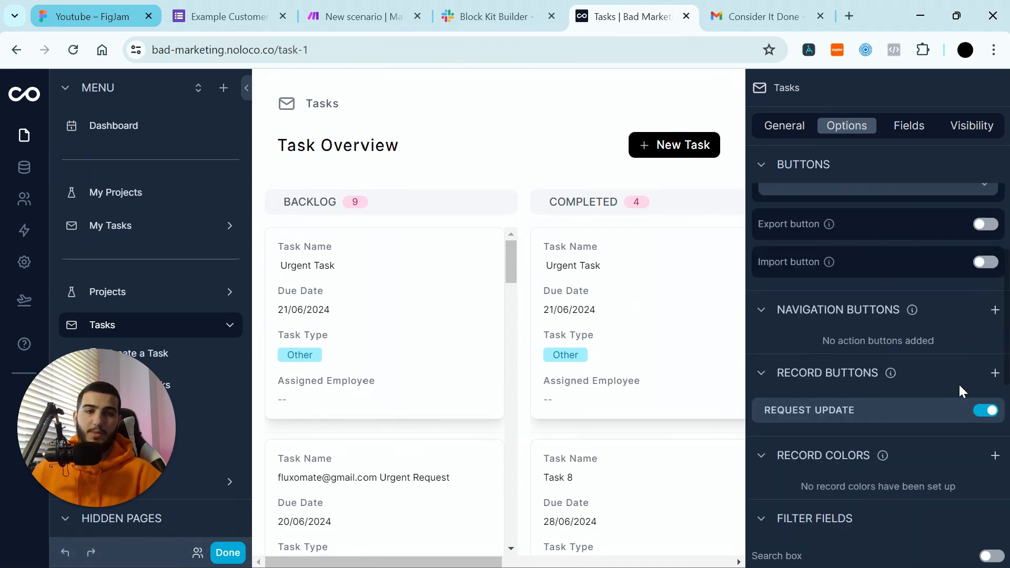
pyautogui.click(928, 411)
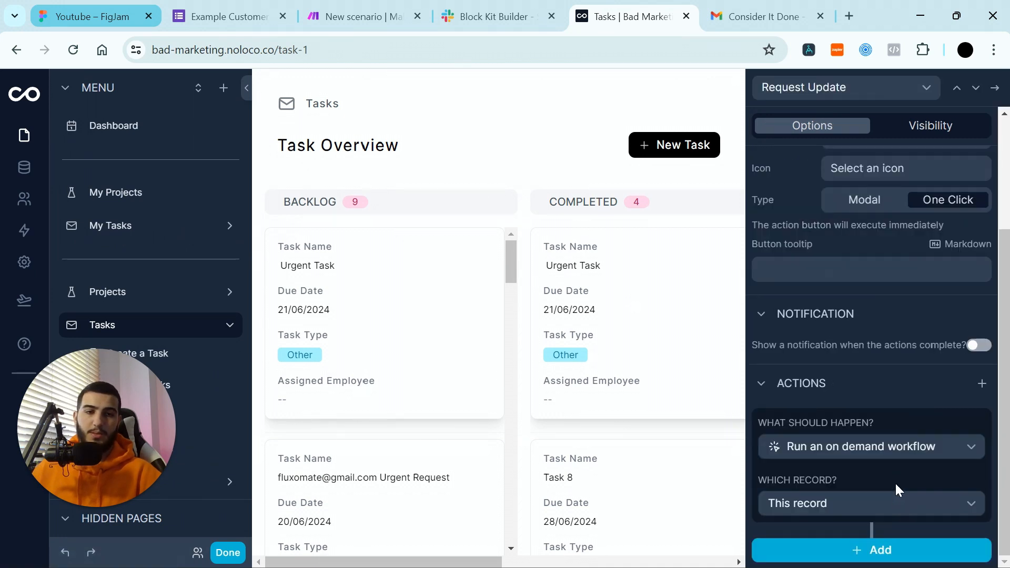
pyautogui.click(995, 88)
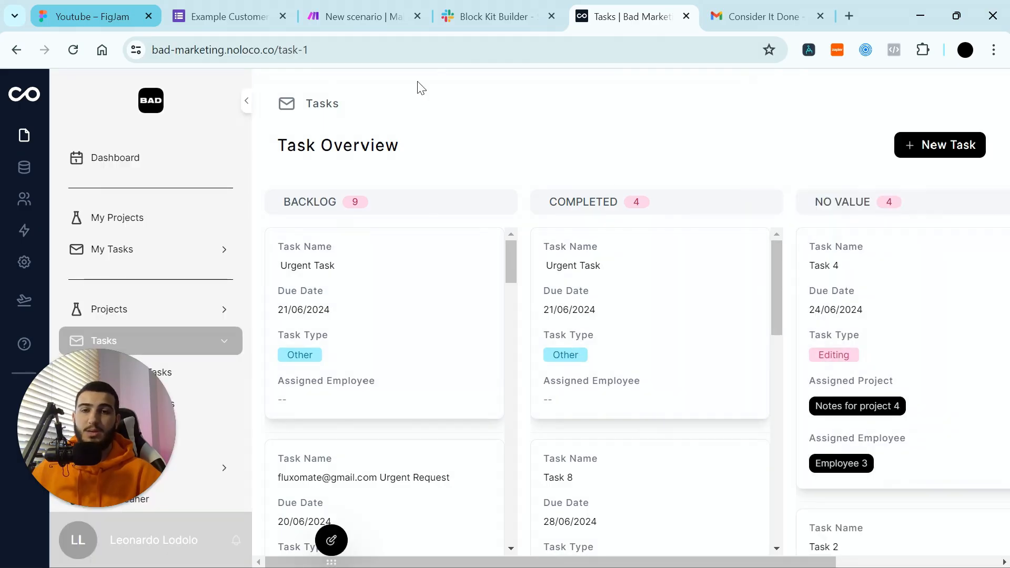
pyautogui.moveTo(462, 239)
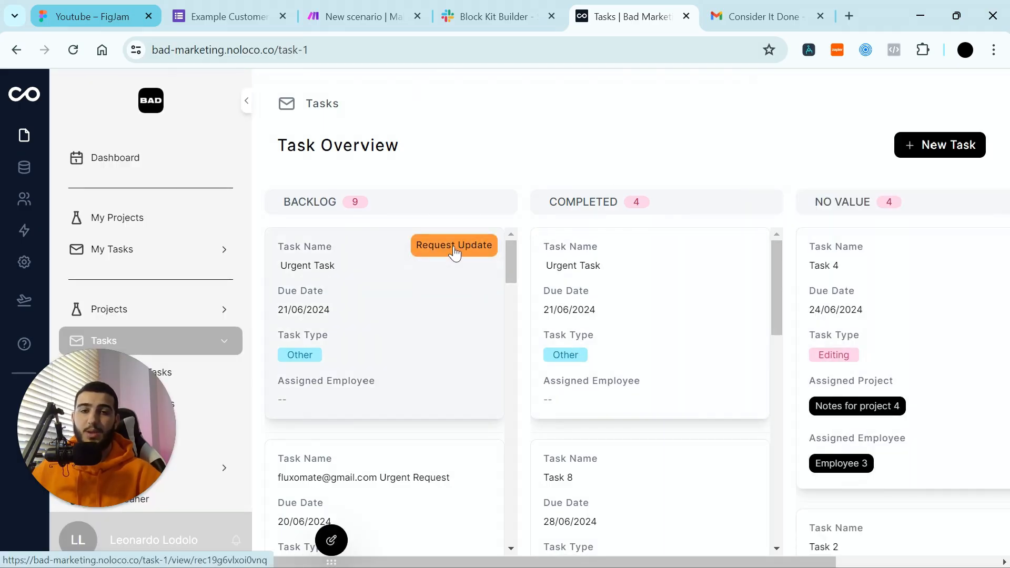
pyautogui.click(330, 4)
# Step: Run Automation #3 once and inspect the Urgent Task bundle, including taskNotes, from the webhook
pyautogui.click(883, 163)
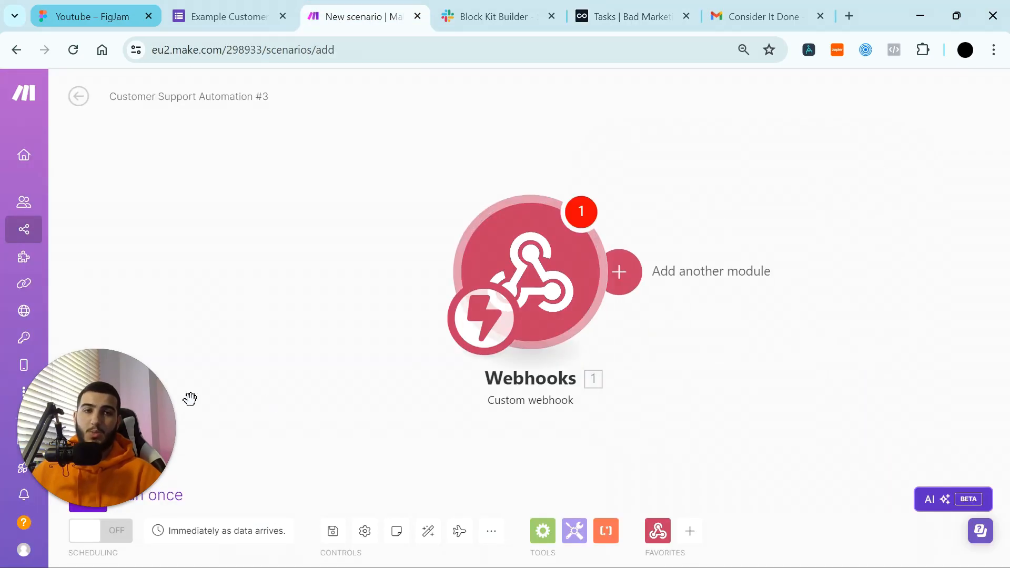
pyautogui.click(87, 492)
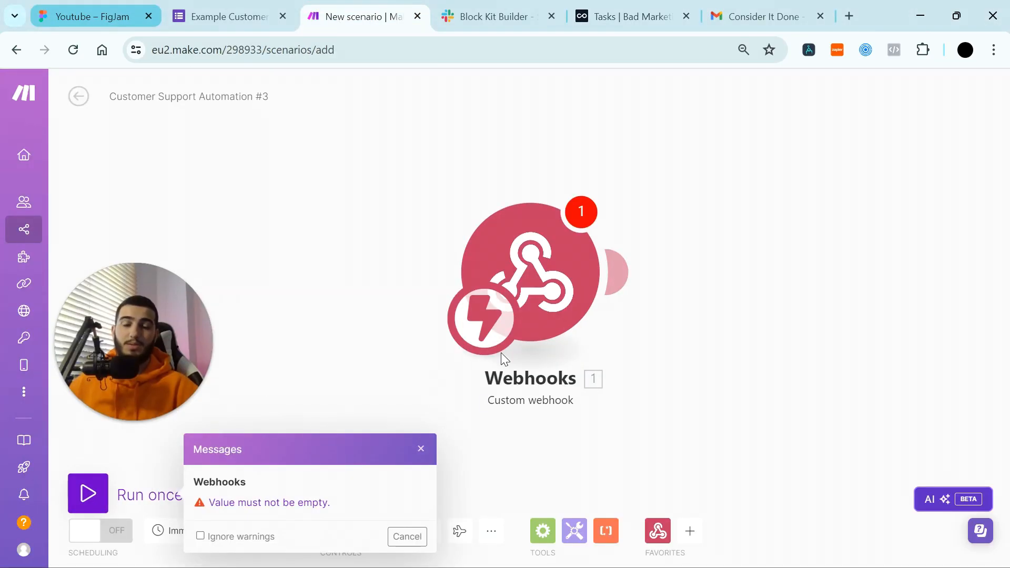
pyautogui.click(200, 535)
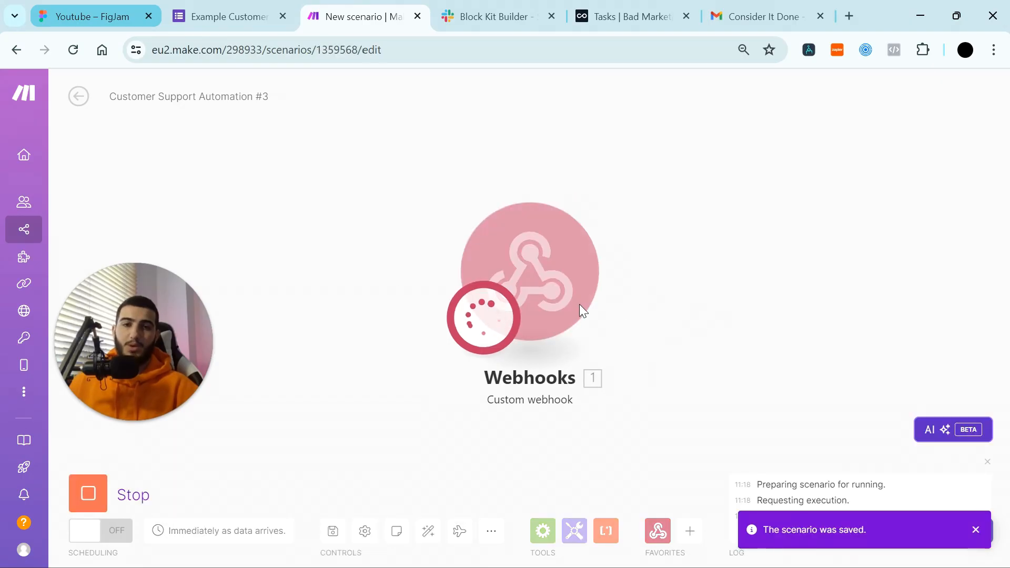
pyautogui.moveTo(667, 279); pyautogui.dragTo(617, 282)
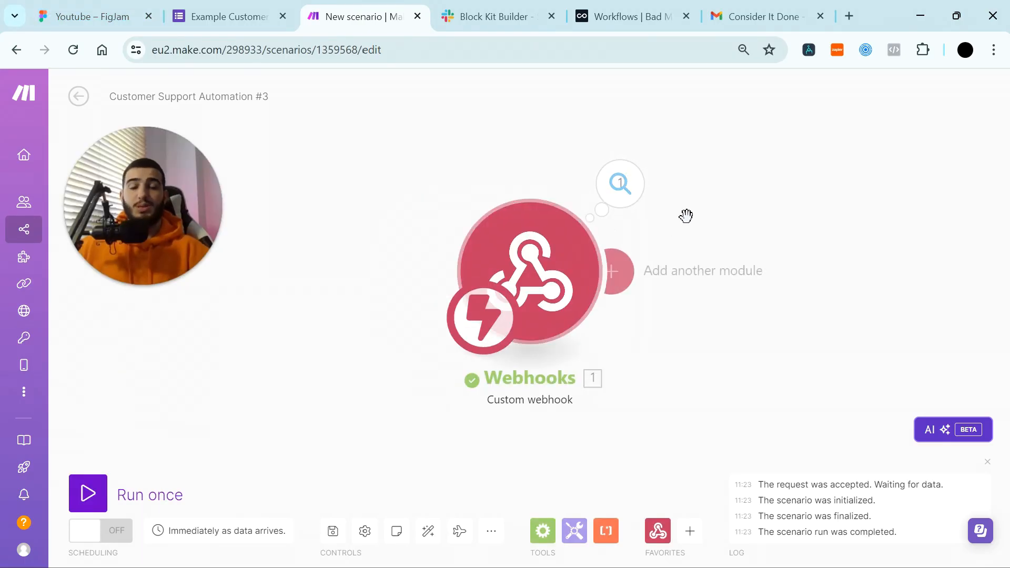
pyautogui.click(634, 198)
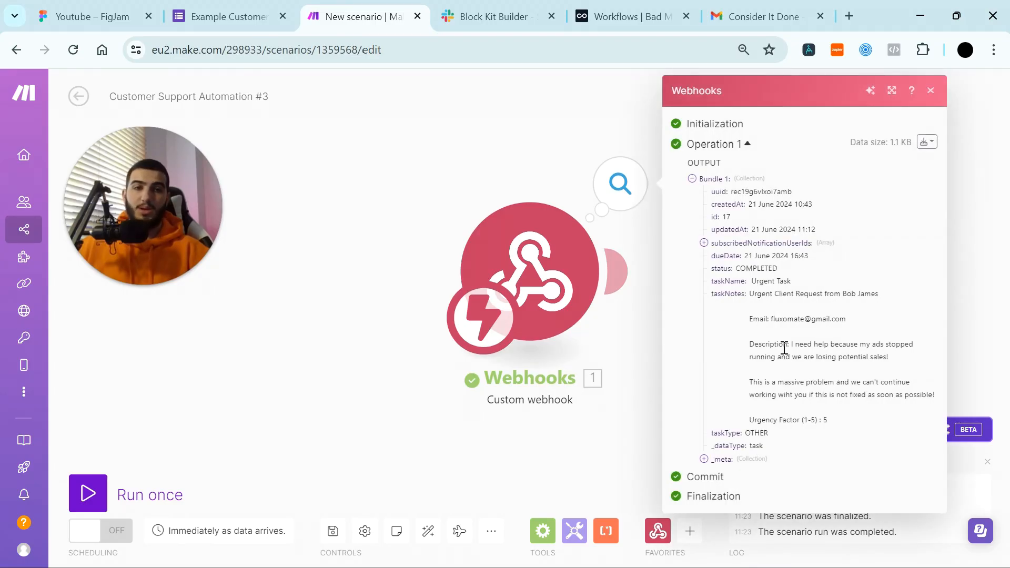
pyautogui.moveTo(754, 298); pyautogui.dragTo(835, 419)
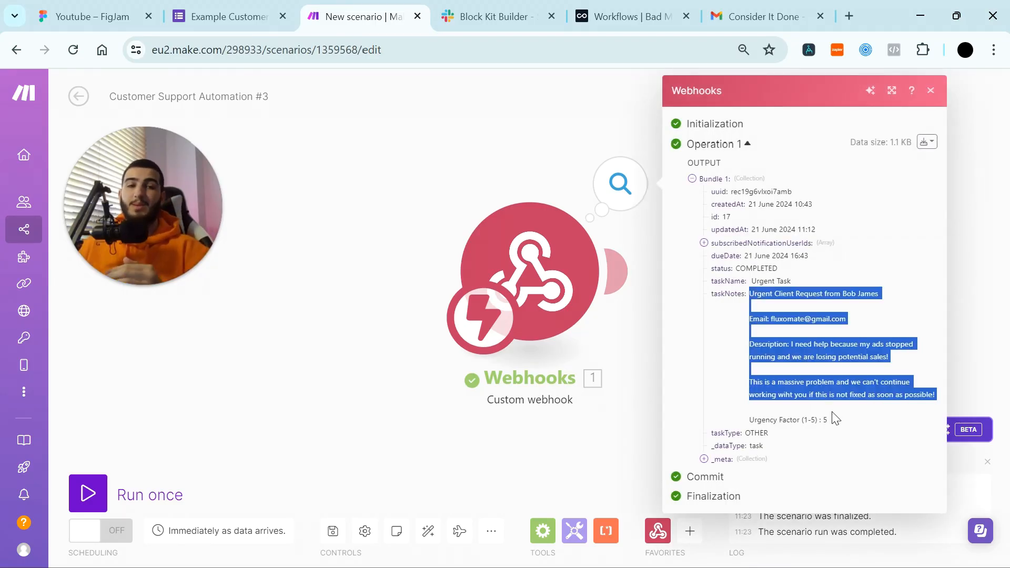
# Step: Show the FigJam customer support planning board full screen
pyautogui.click(58, 8)
pyautogui.press('F11')
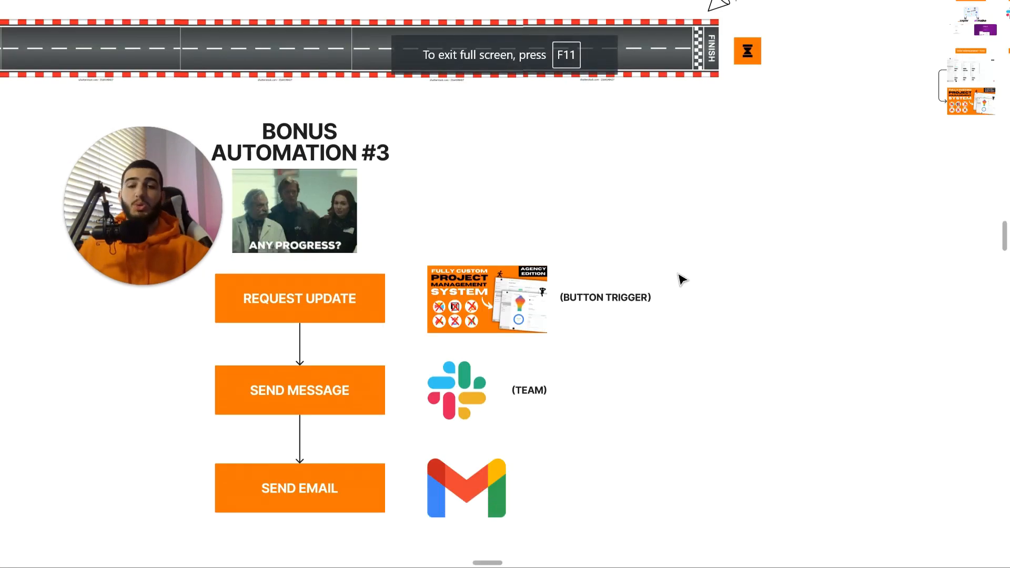
pyautogui.keyDown('ctrl'); pyautogui.scroll(-10, 682, 279); pyautogui.keyUp('ctrl')
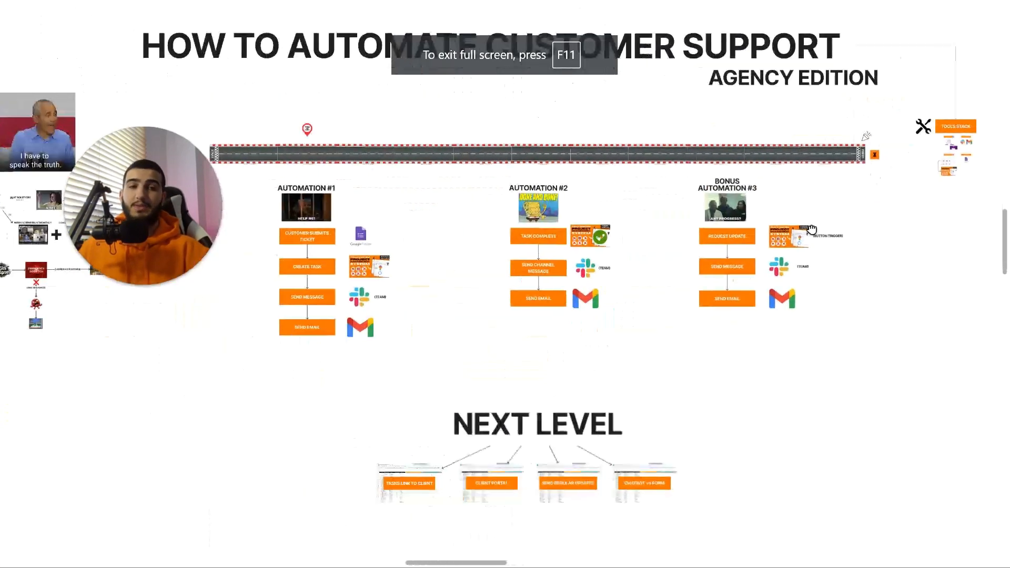